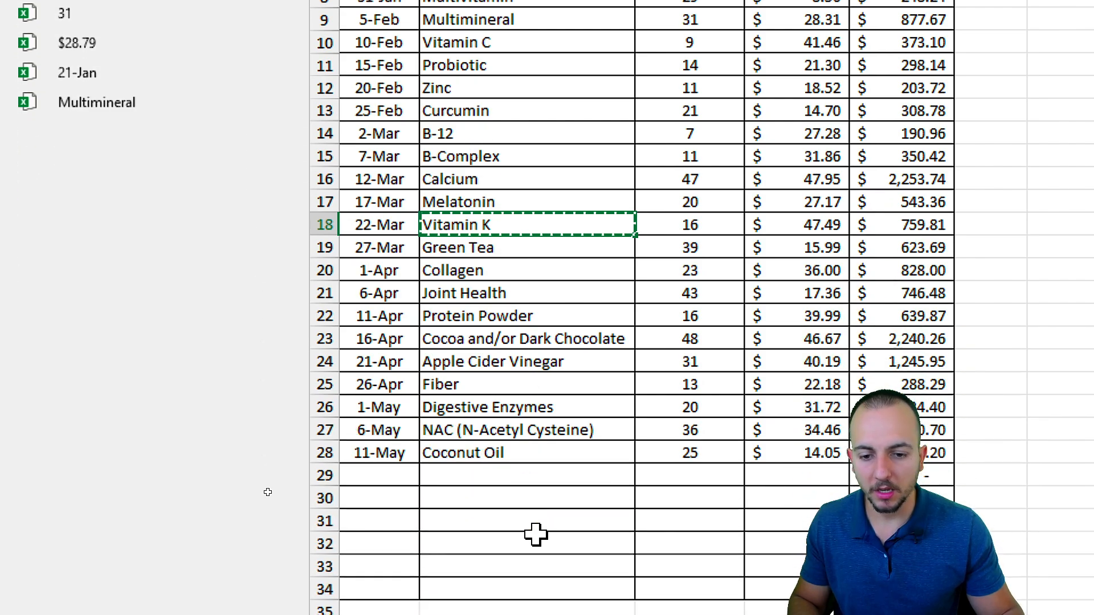
# Paste Vitamin K into the first empty product cell, B29.
pyautogui.click(526, 476)
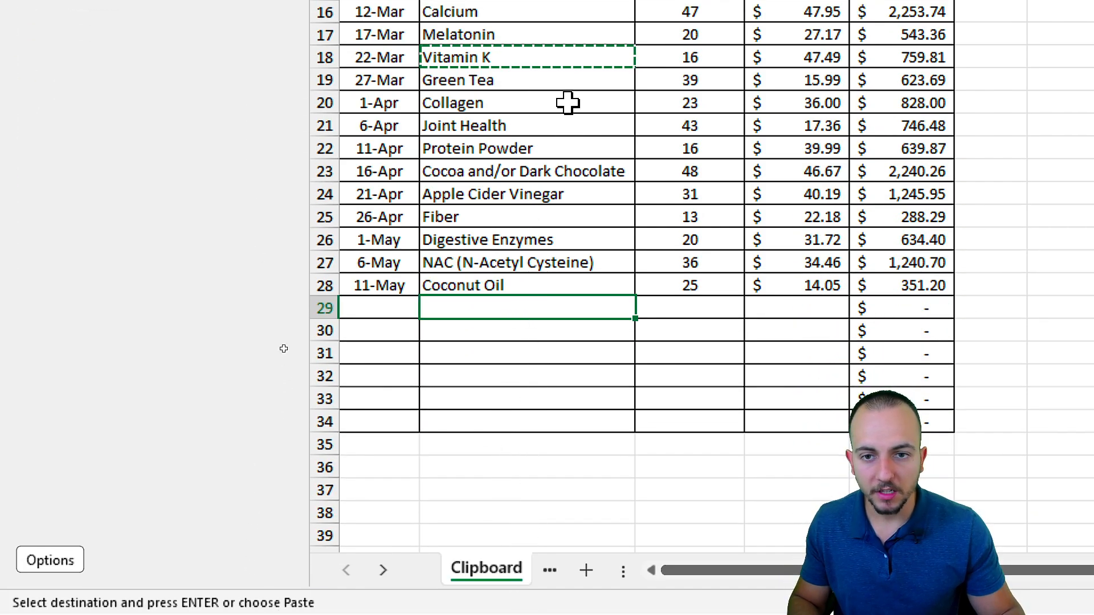
pyautogui.moveTo(479, 165)
pyautogui.mouseDown()
pyautogui.moveTo(456, 230)
pyautogui.moveTo(433, 154)
pyautogui.mouseUp()
pyautogui.moveTo(537, 225); pyautogui.dragTo(512, 404)
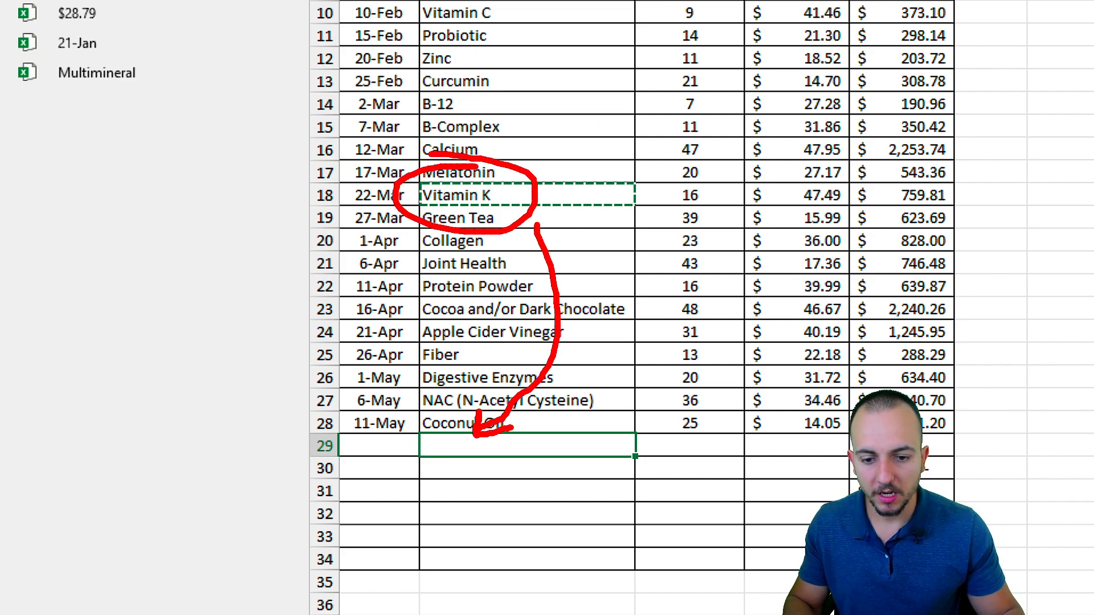
pyautogui.write('Vitamin K')
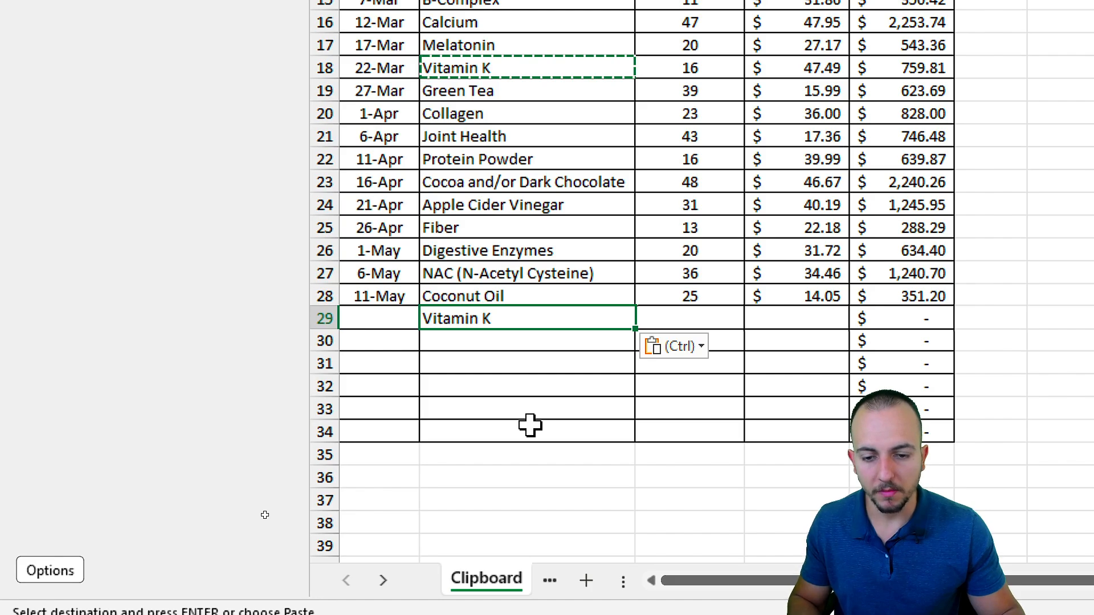
# Copy Protein Powder from B22 and paste it into B30.
pyautogui.click(475, 163)
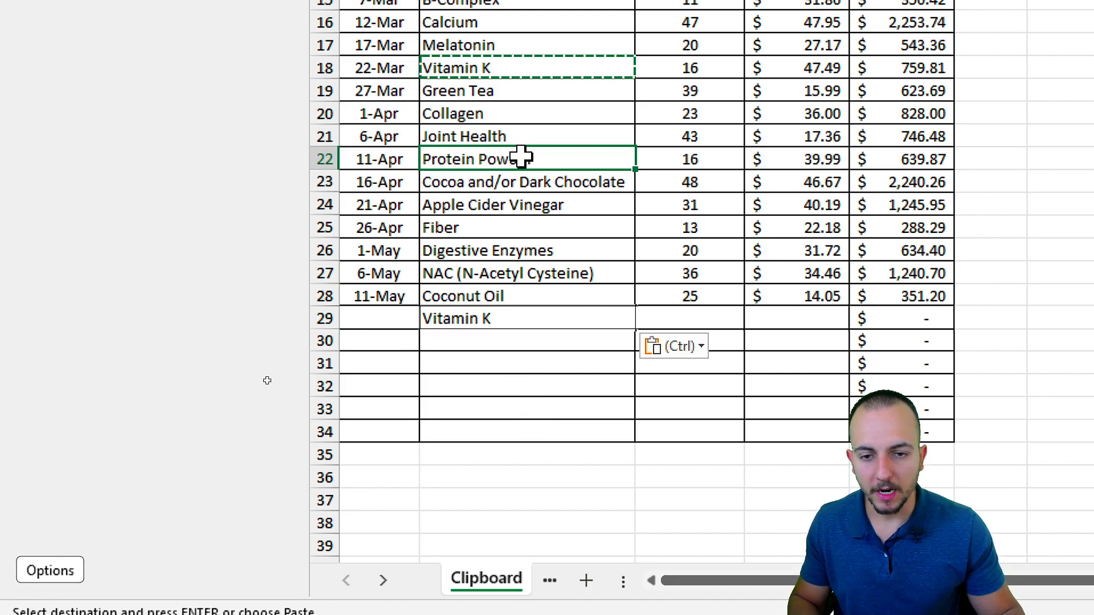
pyautogui.hotkey('ctrl', 'c')
pyautogui.click(485, 336)
pyautogui.hotkey('ctrl', 'v')
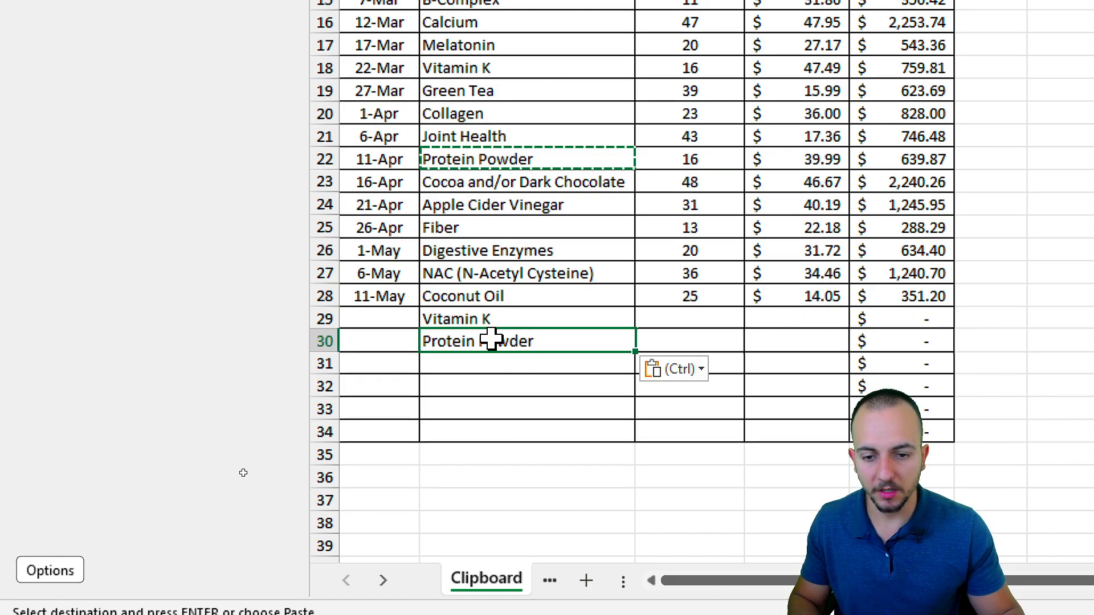
# Fill B31 from the collected Clipboard items, ending with Protein Powder.
pyautogui.click(477, 369)
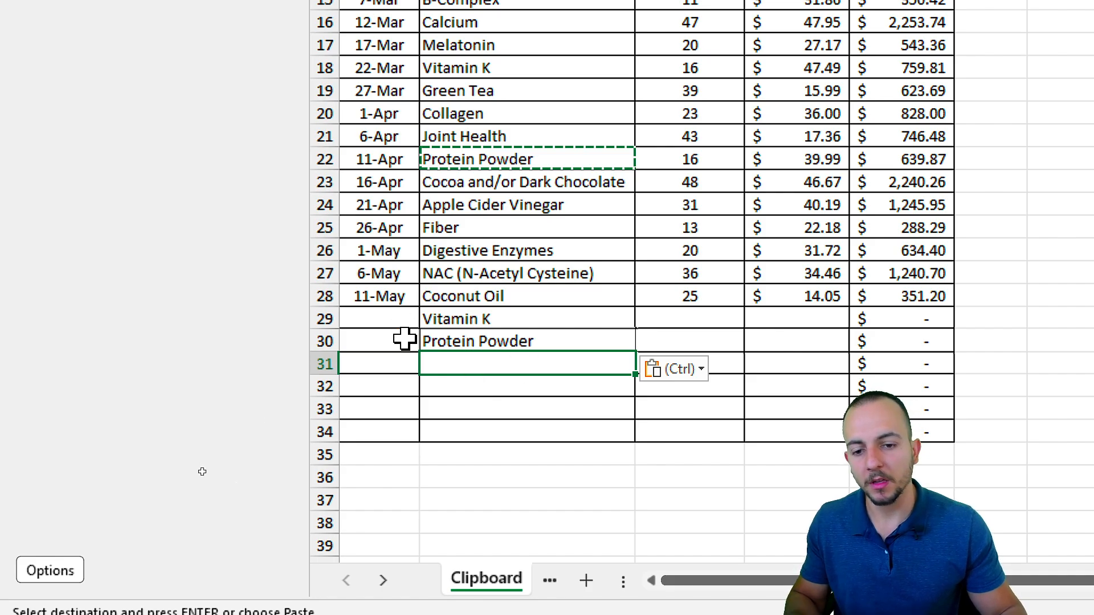
pyautogui.click(485, 321)
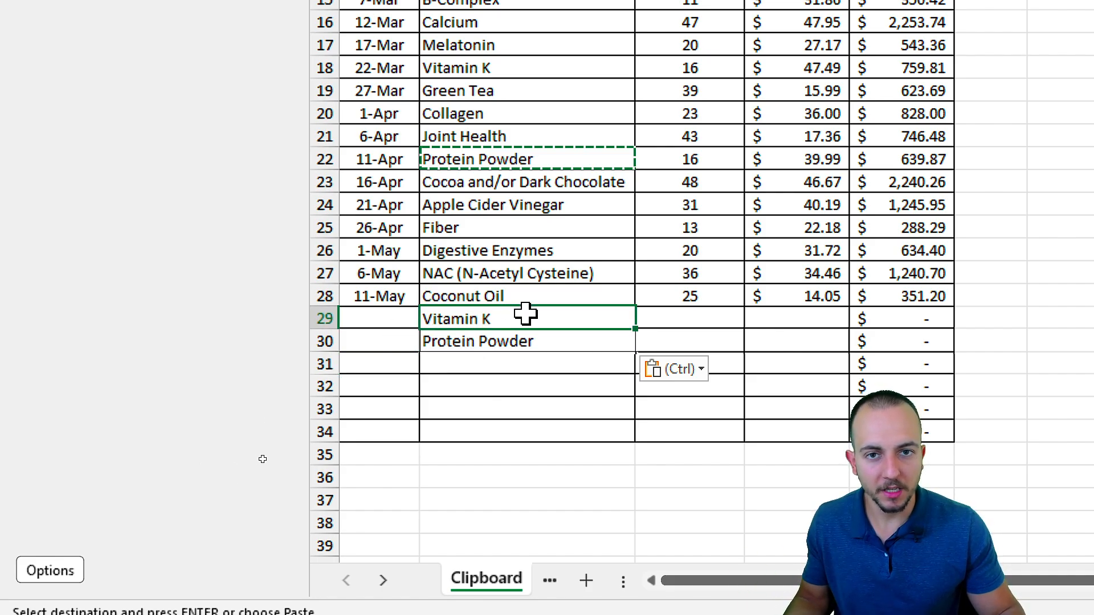
pyautogui.click(506, 359)
pyautogui.click(518, 319)
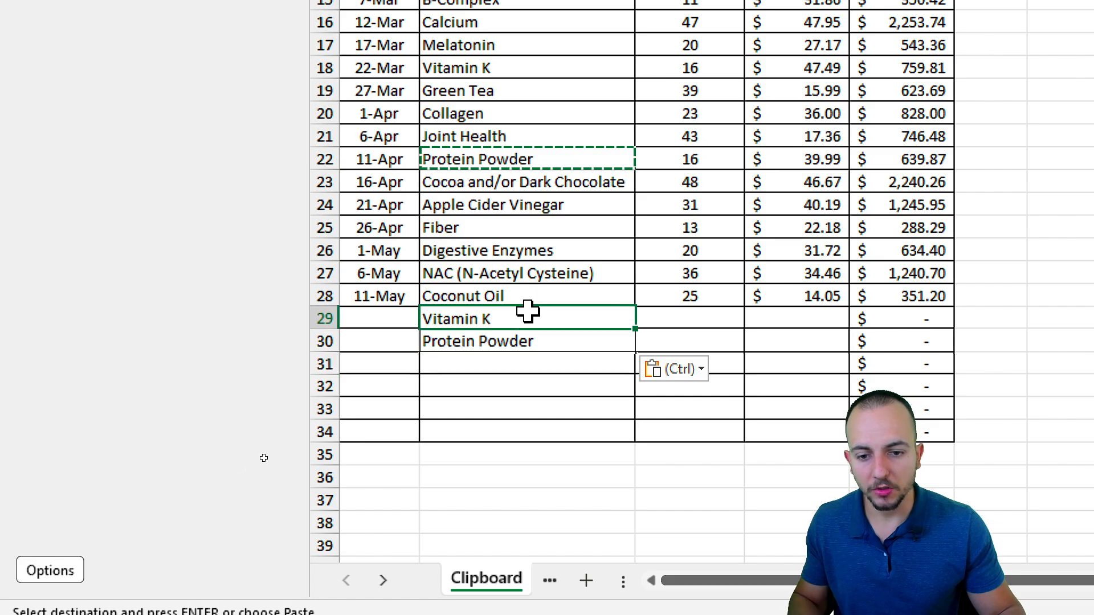
pyautogui.click(523, 358)
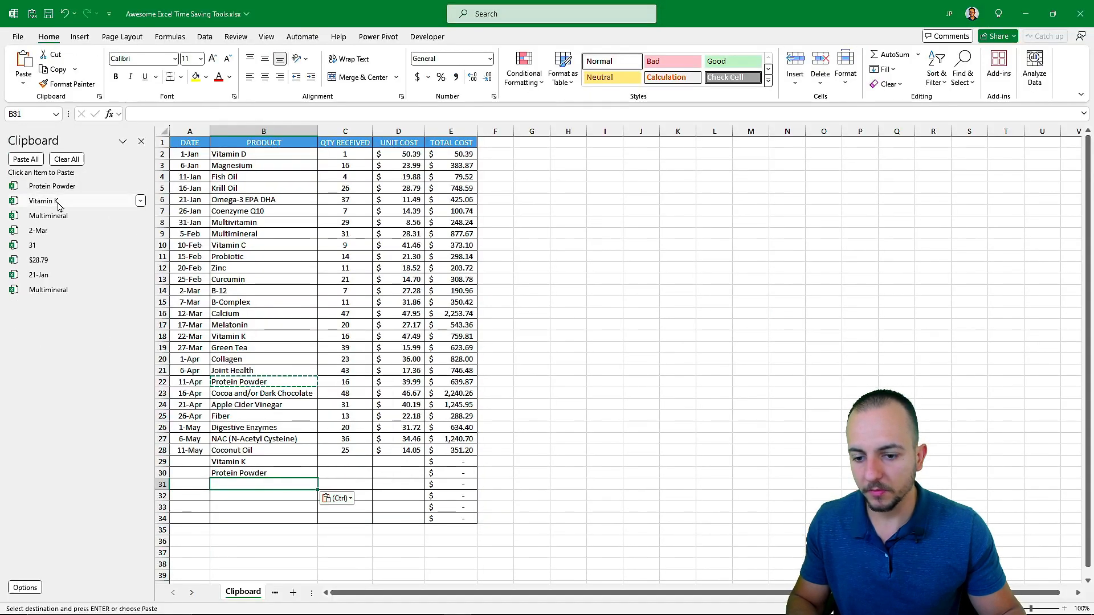
pyautogui.click(58, 203)
pyautogui.click(60, 216)
pyautogui.click(61, 201)
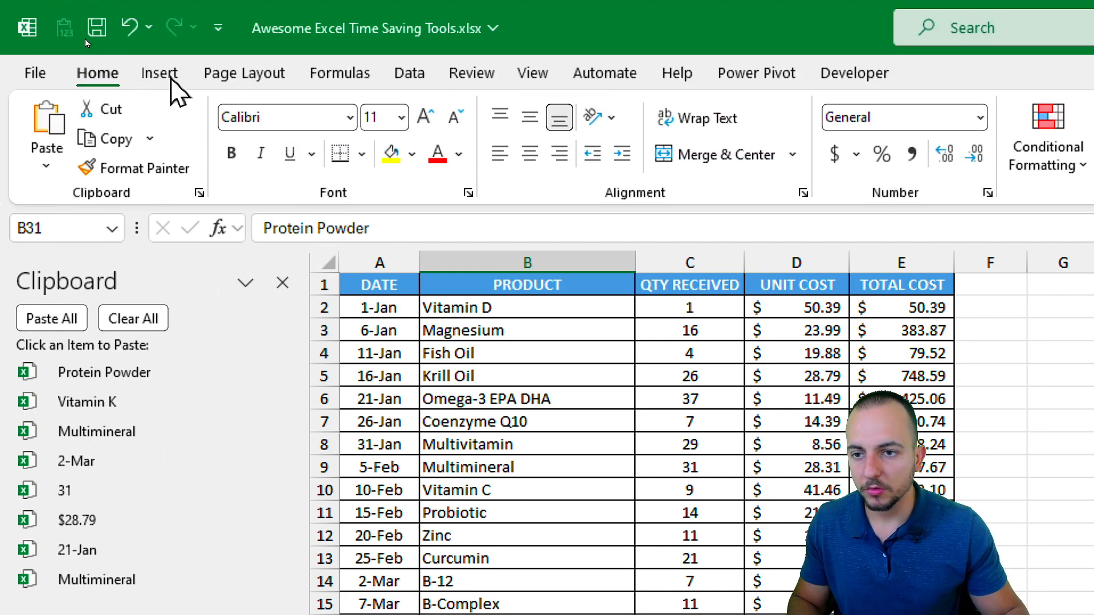
# Draw a blue rectangle over columns G–I beside the table and copy it.
pyautogui.click(160, 73)
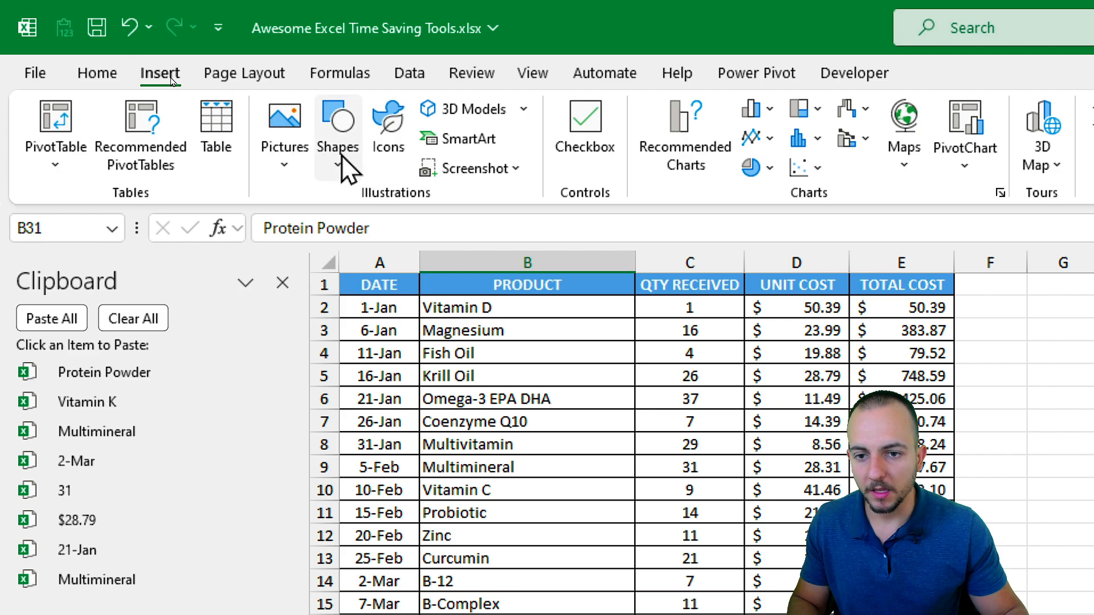
pyautogui.click(337, 122)
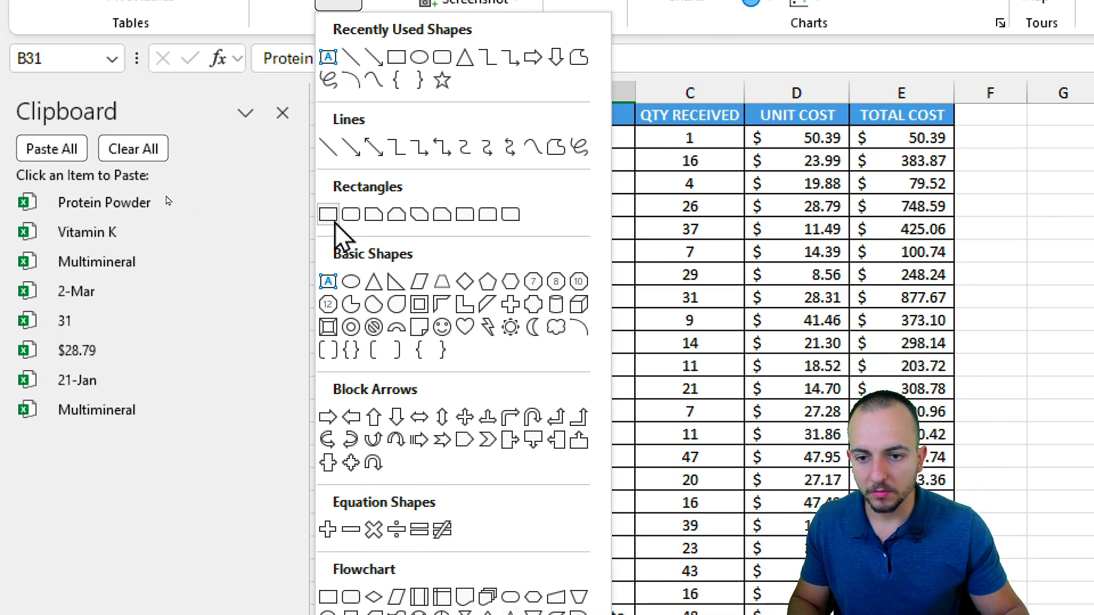
pyautogui.click(333, 221)
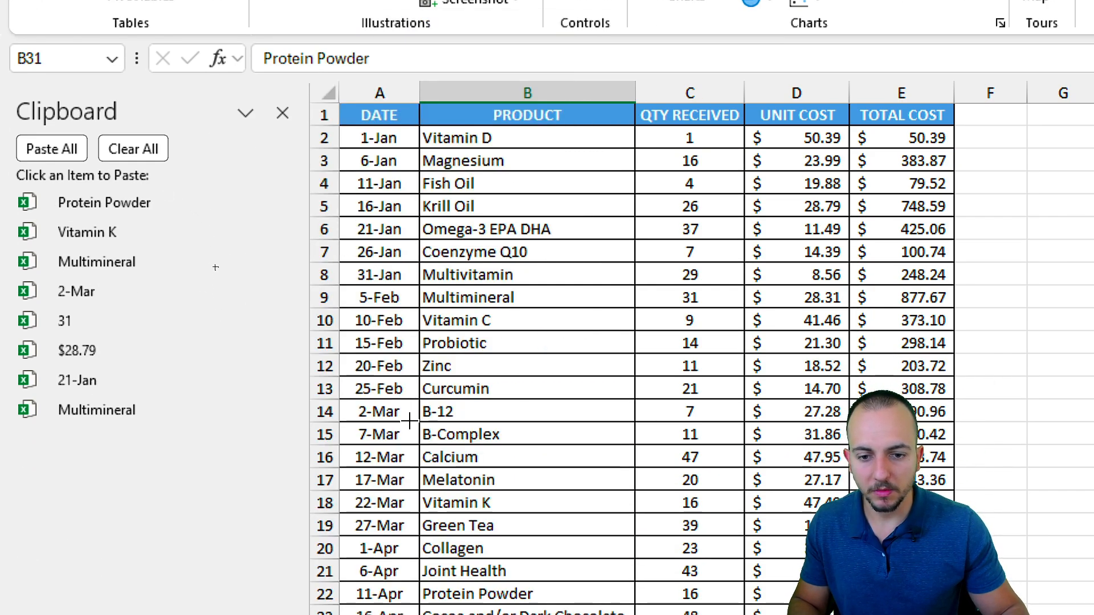
pyautogui.moveTo(1042, 161); pyautogui.dragTo(1093, 271)
pyautogui.moveTo(399, 272); pyautogui.dragTo(400, 273)
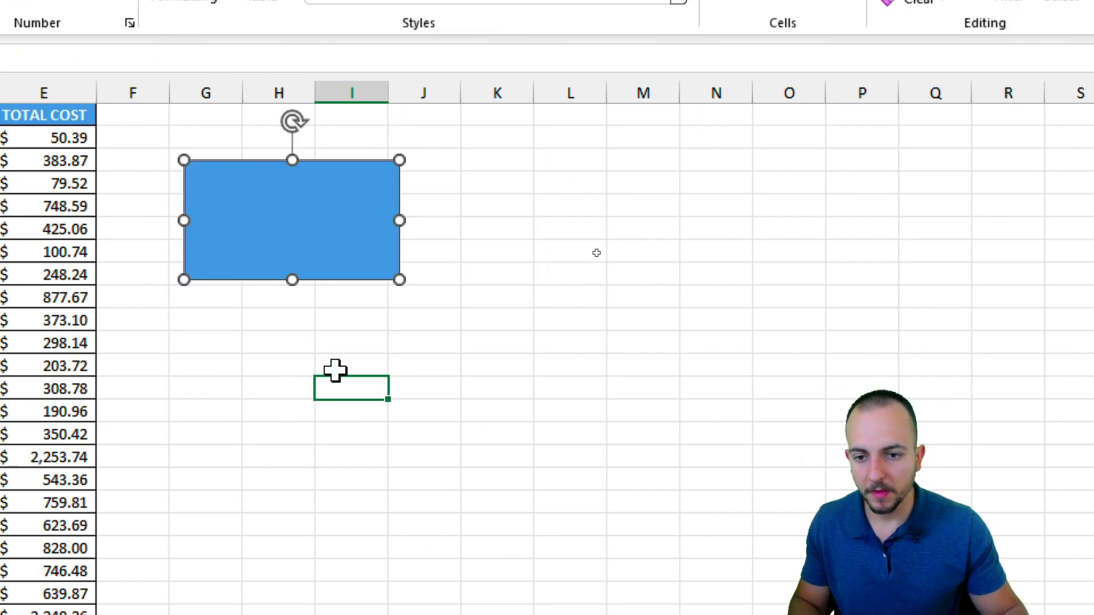
pyautogui.hotkey('ctrl', 'c')
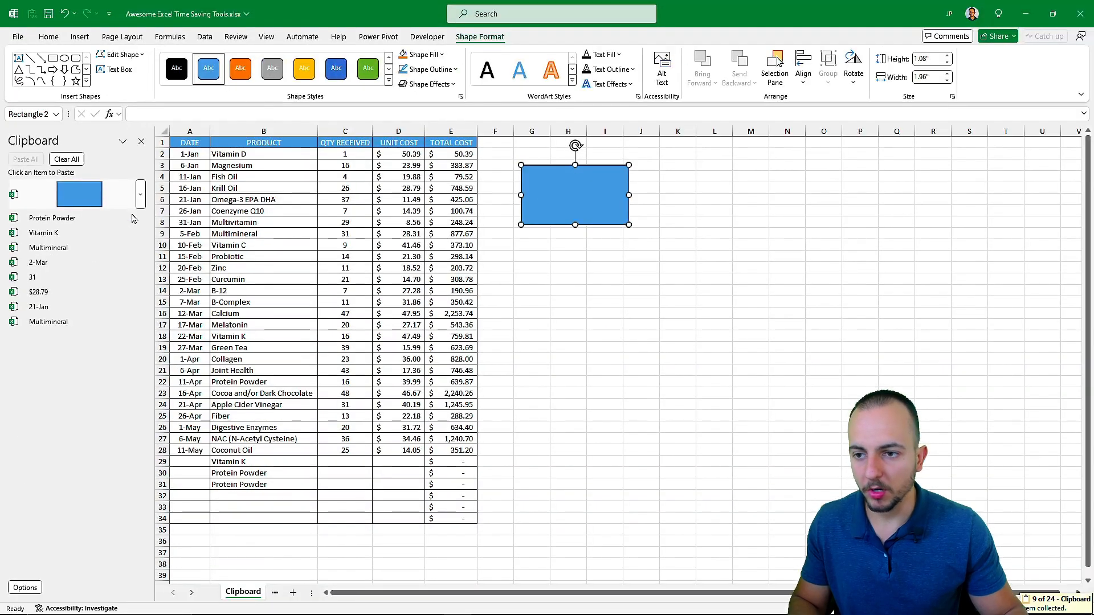
# Paste a second rectangle at G15 from the Clipboard pane, then select the table.
pyautogui.click(567, 266)
pyautogui.click(524, 315)
pyautogui.click(641, 268)
pyautogui.click(521, 303)
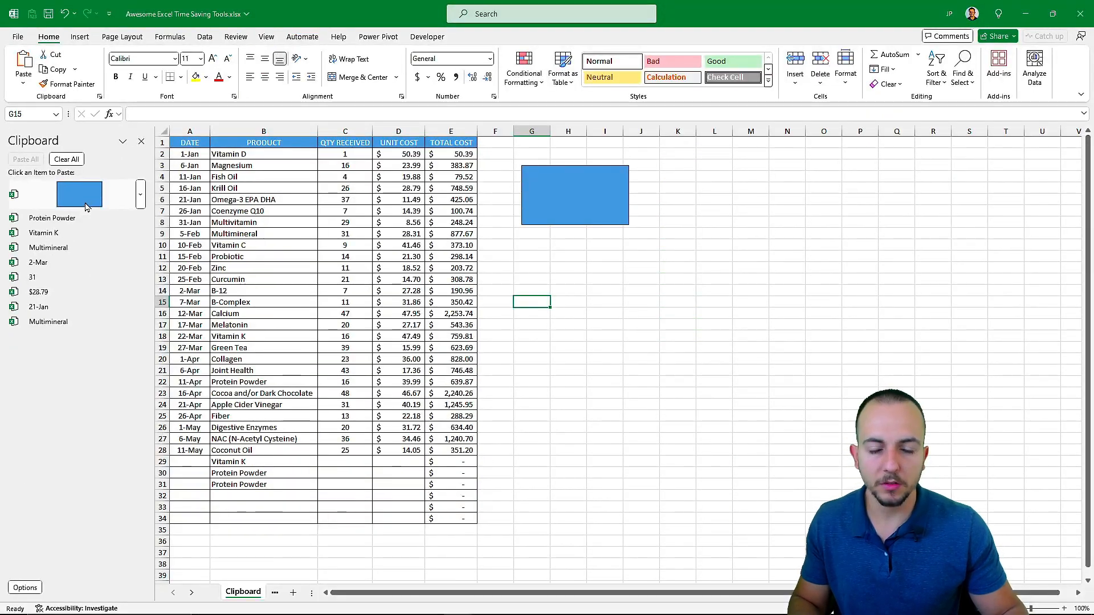
pyautogui.click(85, 202)
pyautogui.press('ctrl')
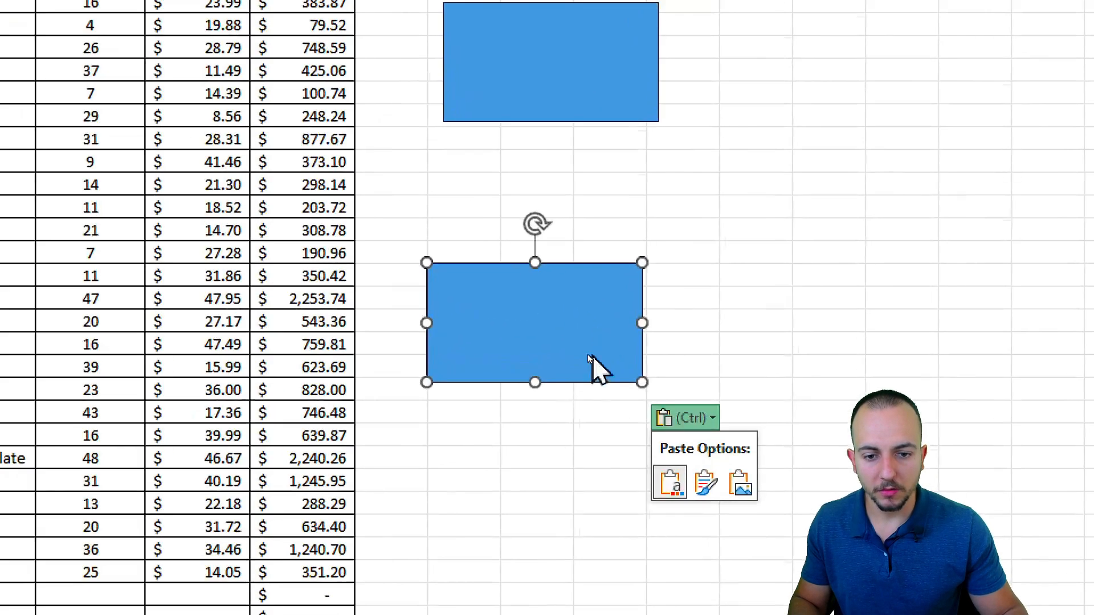
pyautogui.press('Escape')
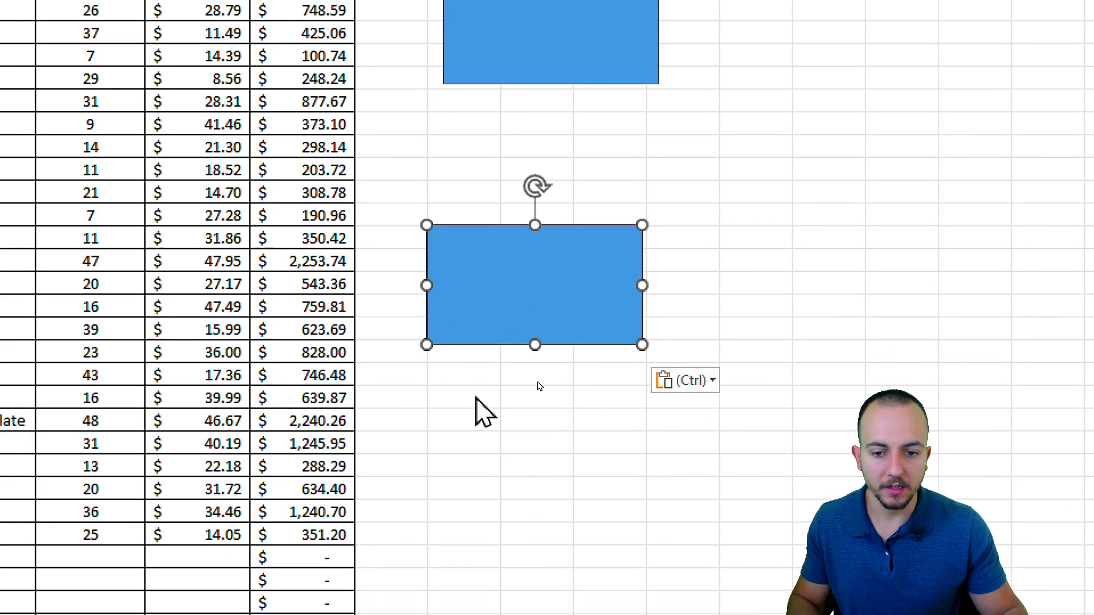
pyautogui.click(476, 397)
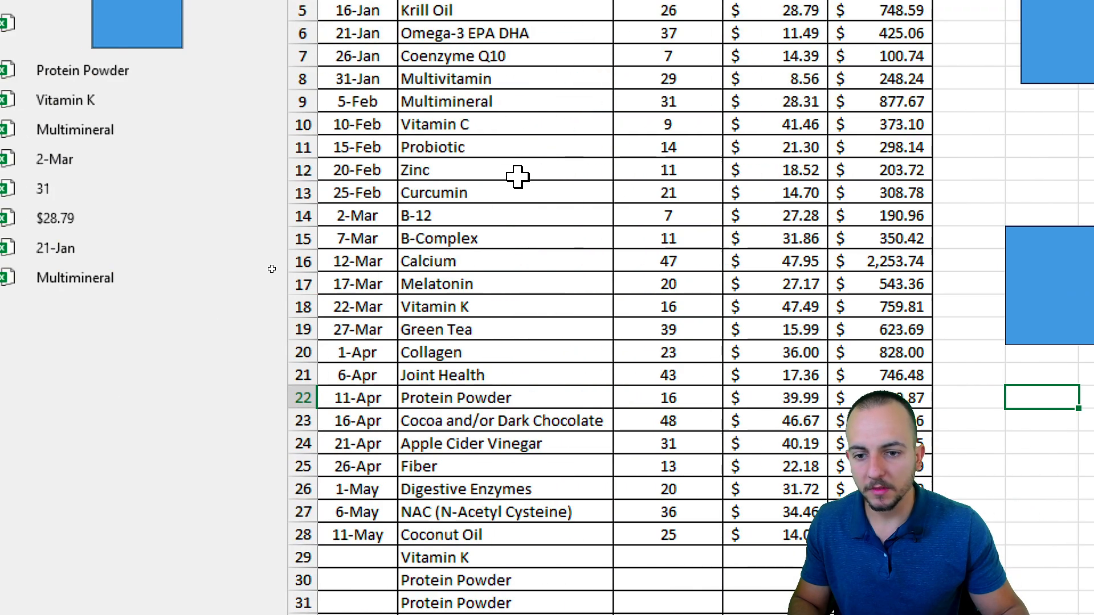
pyautogui.moveTo(518, 176); pyautogui.dragTo(589, 488)
pyautogui.moveTo(362, 78); pyautogui.dragTo(853, 475)
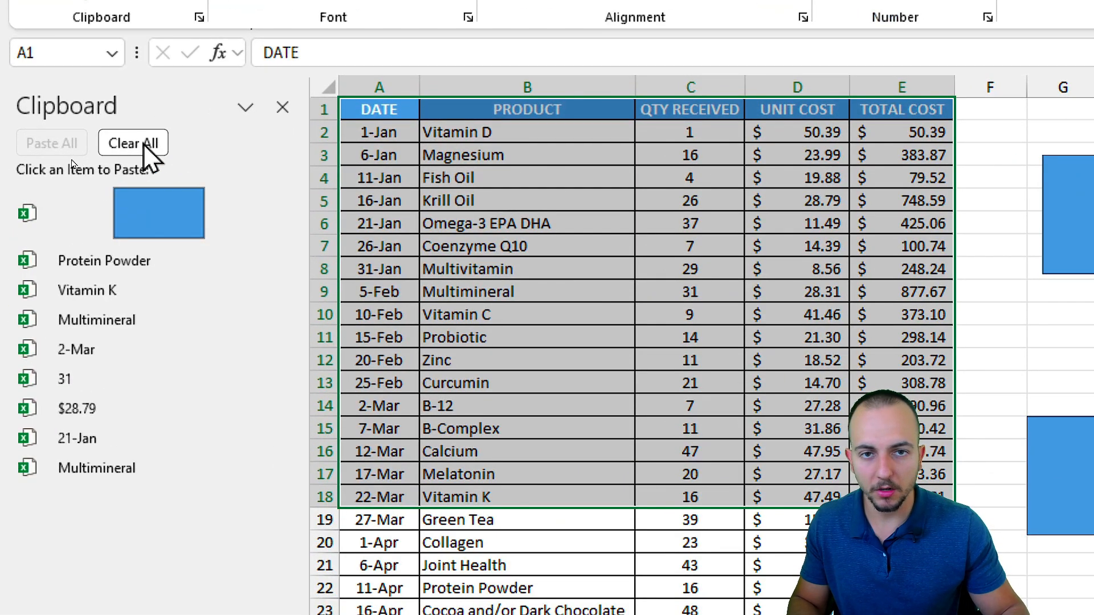
# Paste the rectangle over the table, delete its Clipboard item, then Clear All items.
pyautogui.click(151, 212)
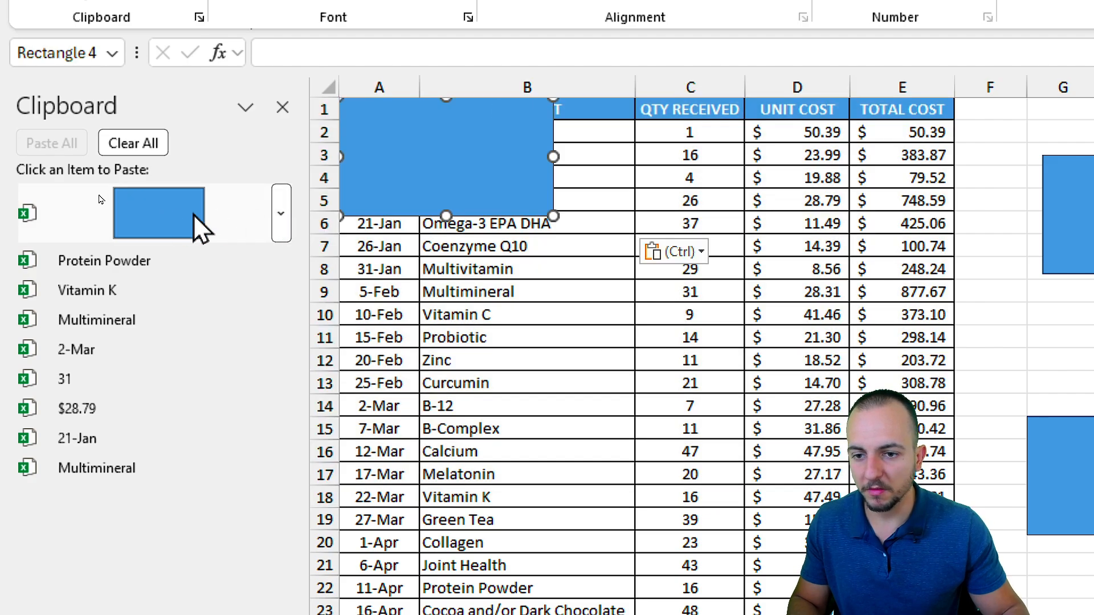
pyautogui.click(281, 213)
pyautogui.click(241, 287)
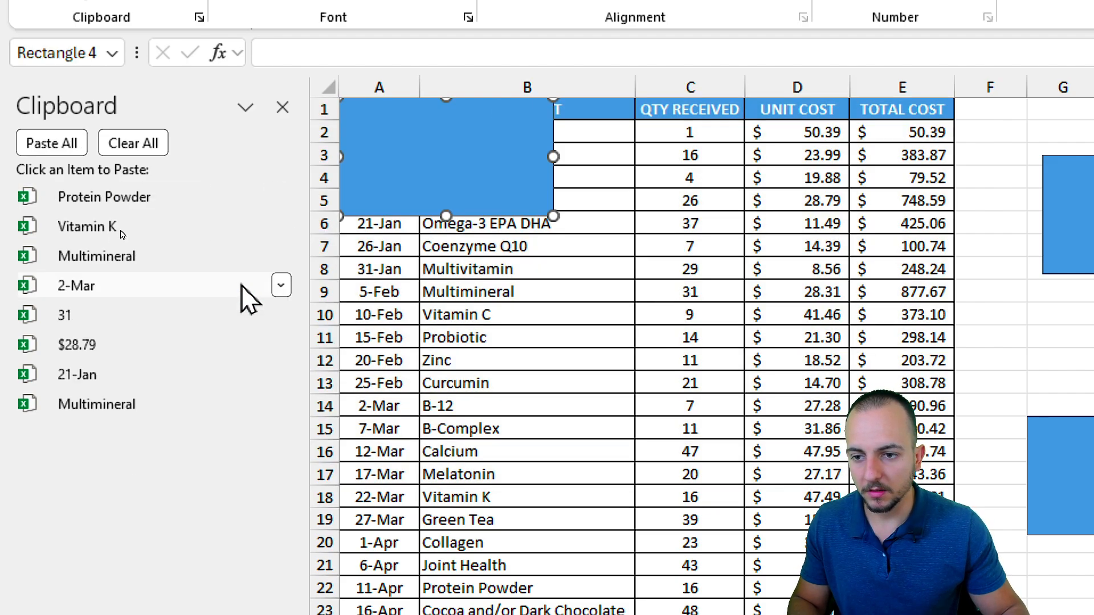
pyautogui.click(151, 144)
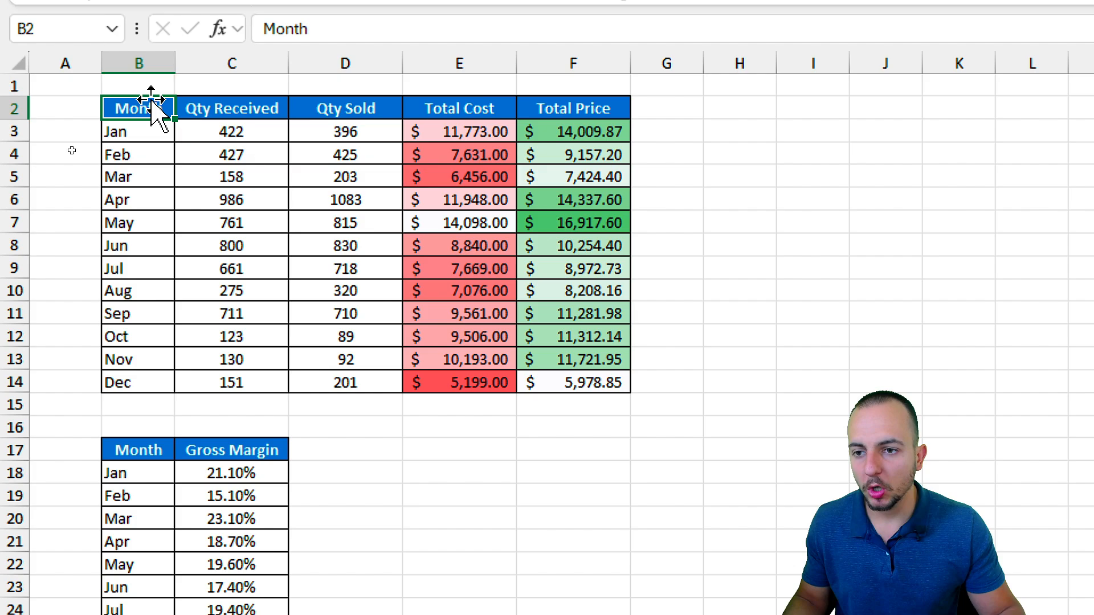
# Paste the monthly table at K2 as a linked picture, move it beside the original.
pyautogui.moveTo(152, 103); pyautogui.dragTo(529, 382)
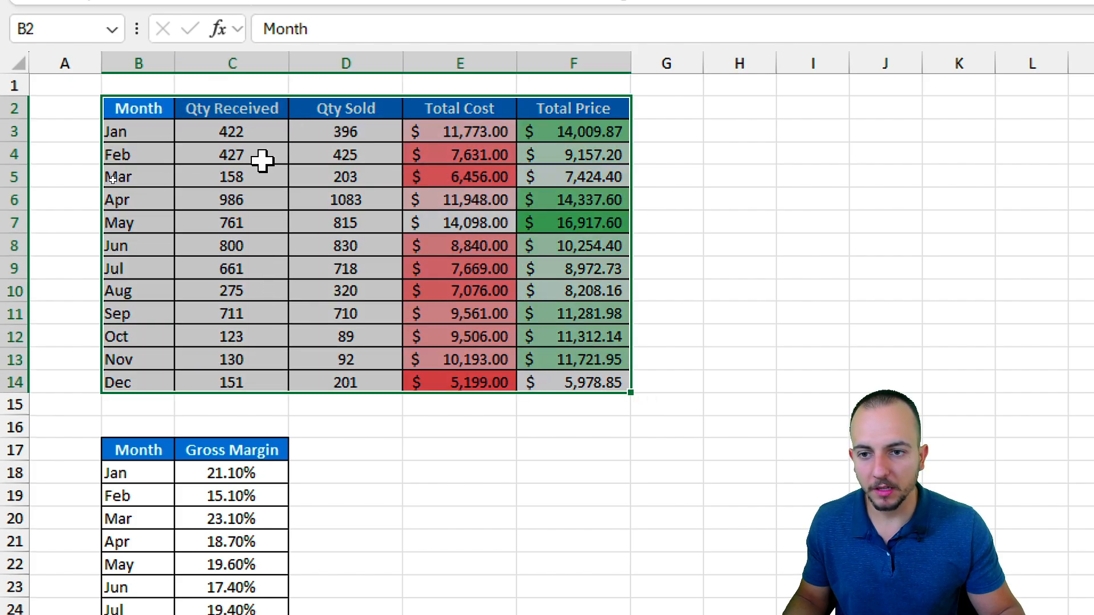
pyautogui.hotkey('ctrl', 'c')
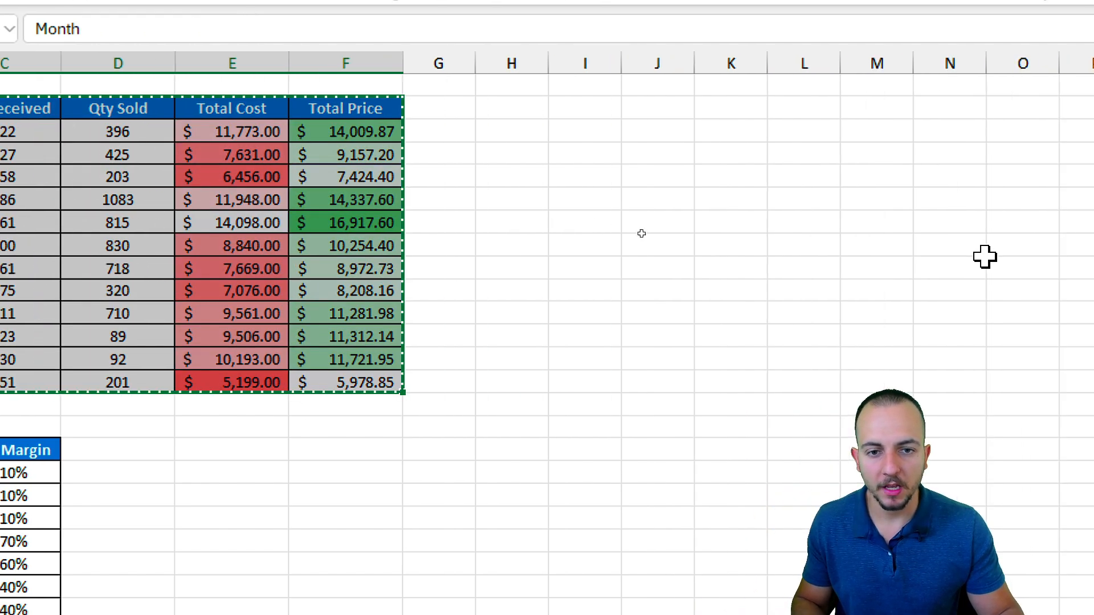
pyautogui.click(333, 114)
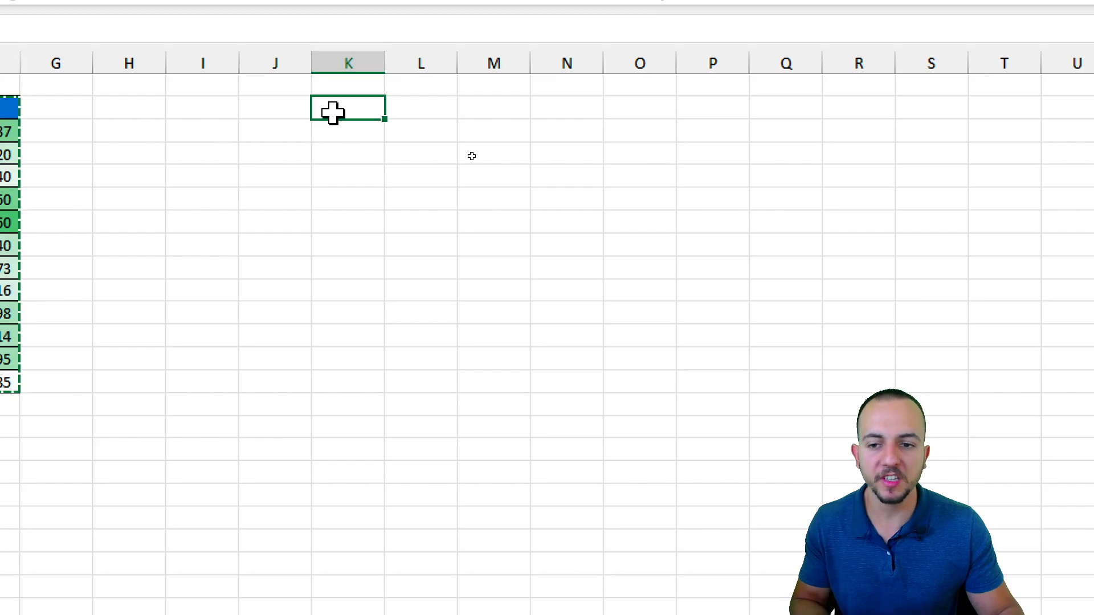
pyautogui.hotkey('ctrl', 'v')
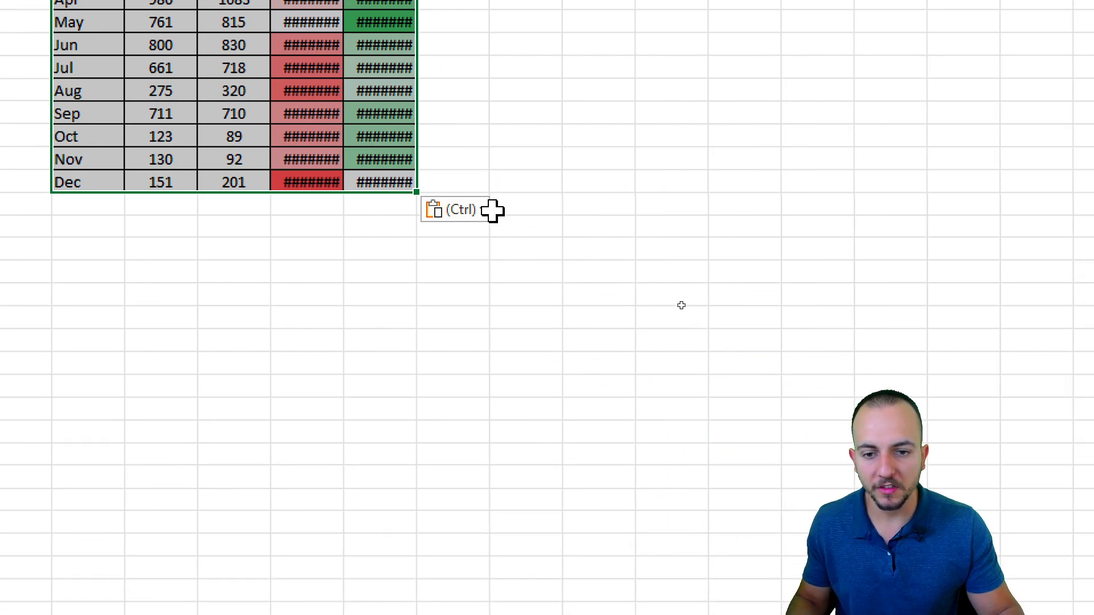
pyautogui.click(482, 210)
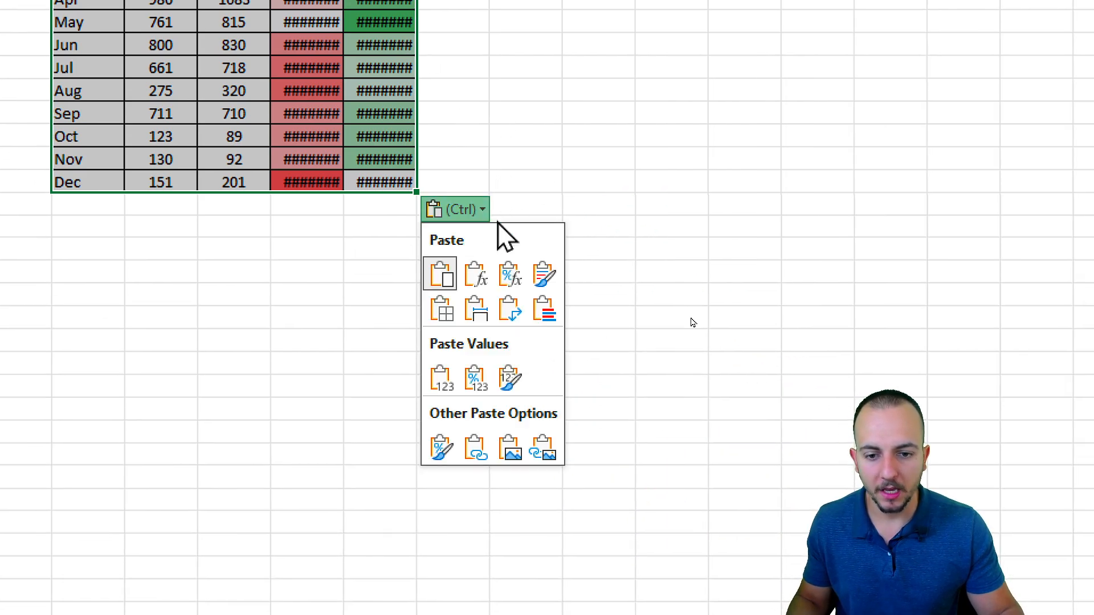
pyautogui.click(542, 447)
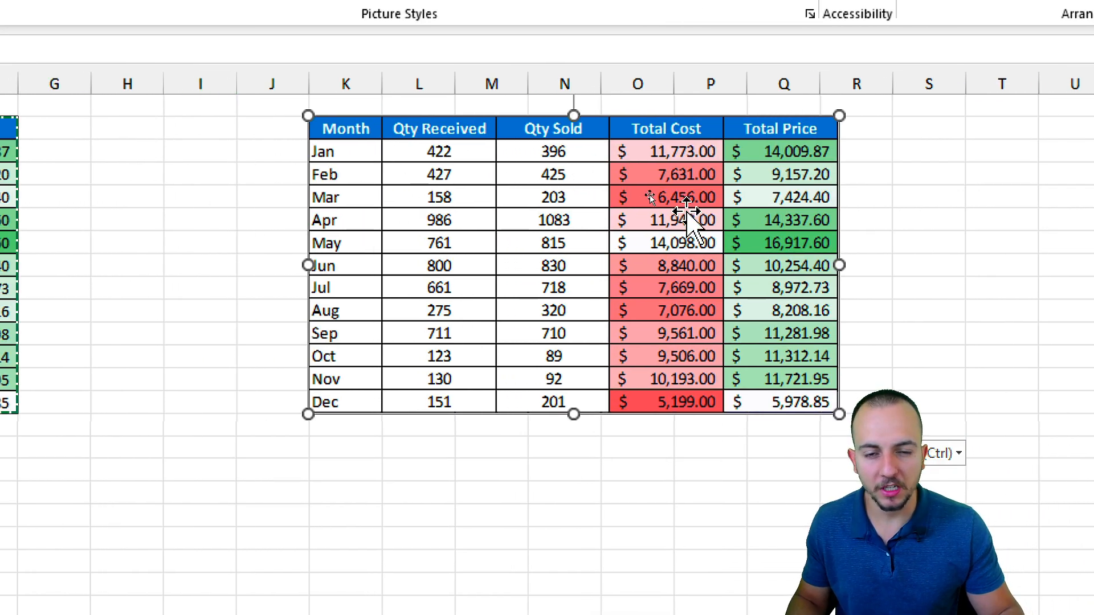
pyautogui.moveTo(575, 218); pyautogui.dragTo(456, 258)
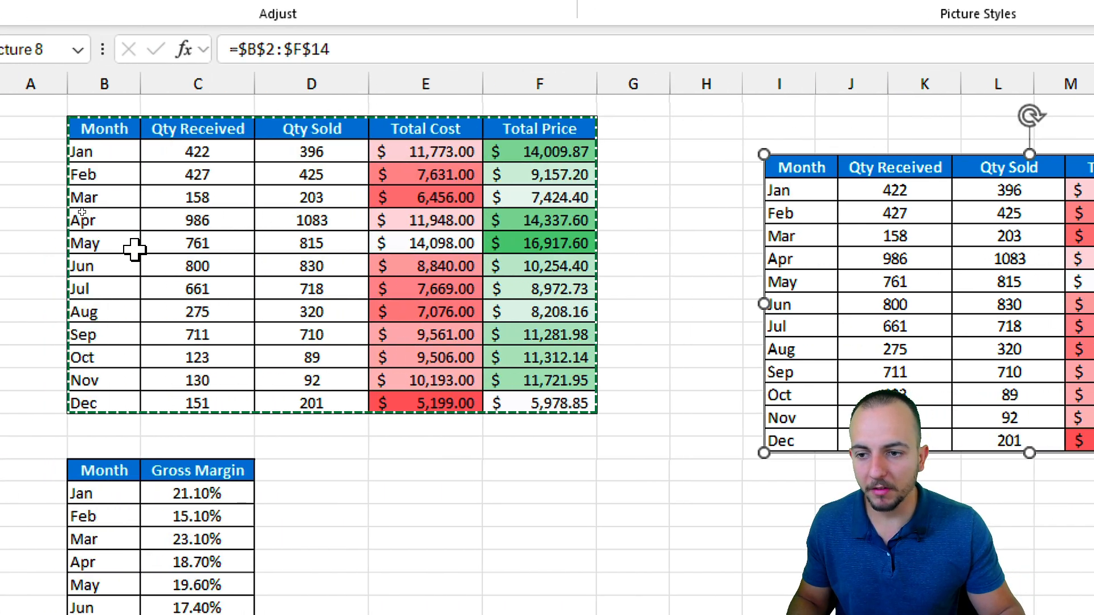
pyautogui.click(154, 217)
pyautogui.moveTo(155, 217); pyautogui.dragTo(564, 285)
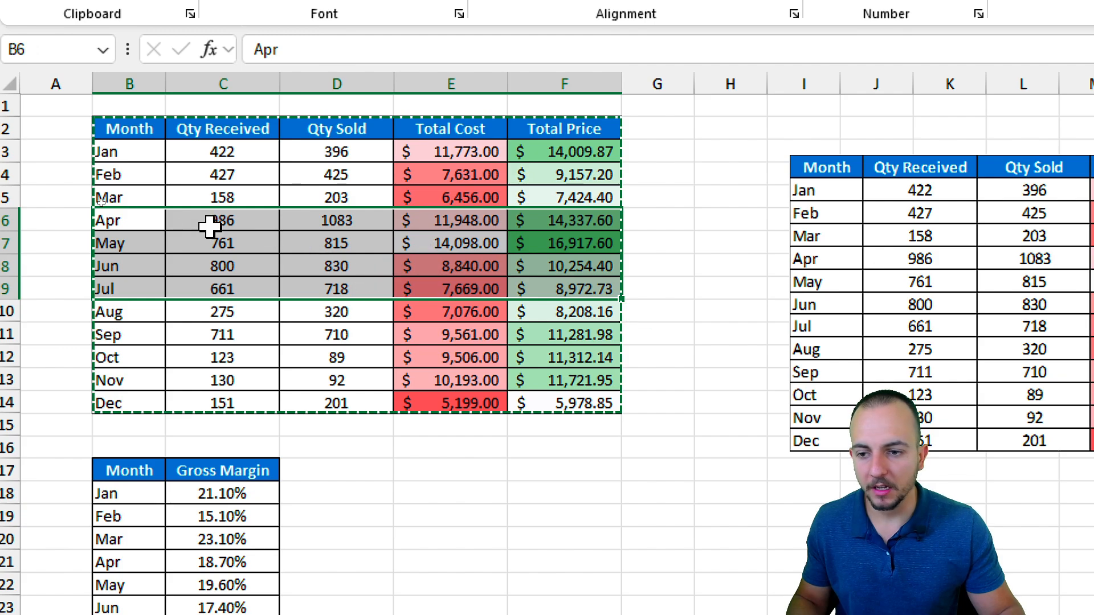
# Test the link by clearing and yellow-filling the April–August figures, then undo both.
pyautogui.moveTo(210, 223); pyautogui.dragTo(401, 312)
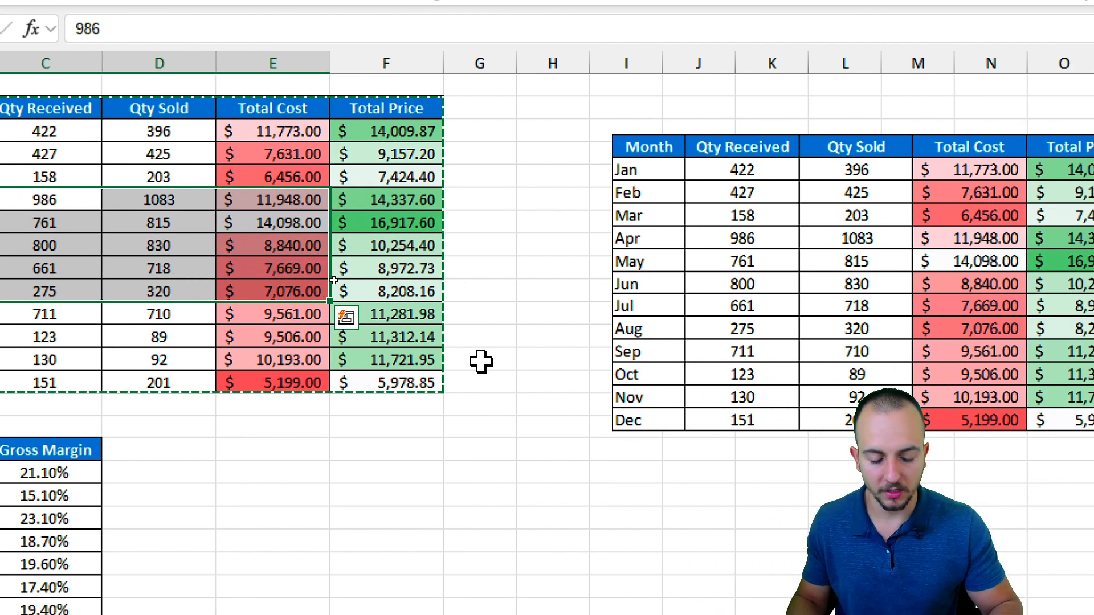
pyautogui.press('Delete')
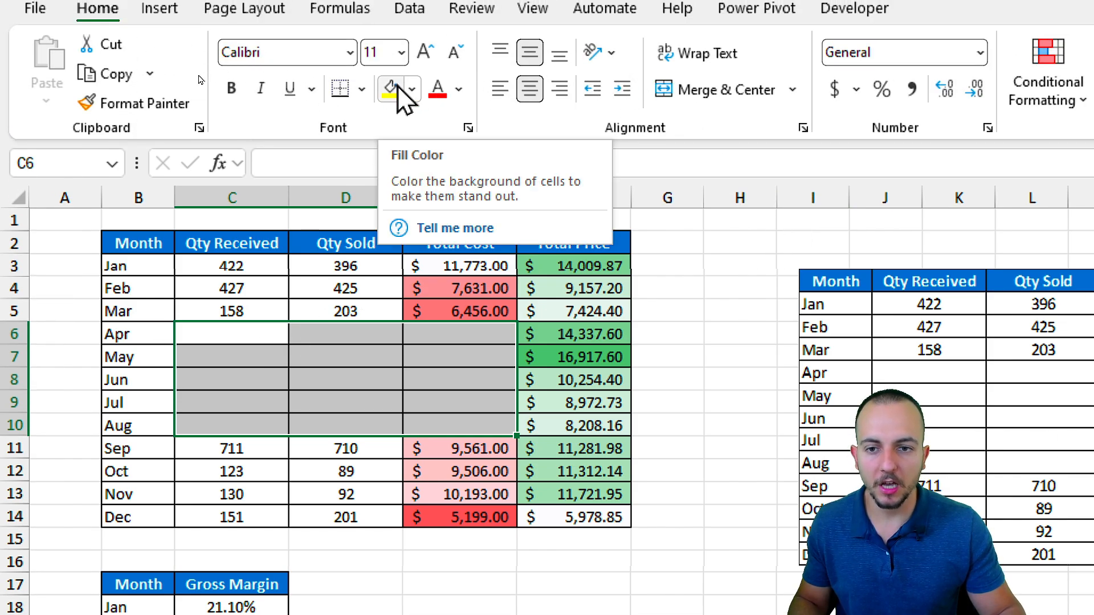
pyautogui.click(397, 86)
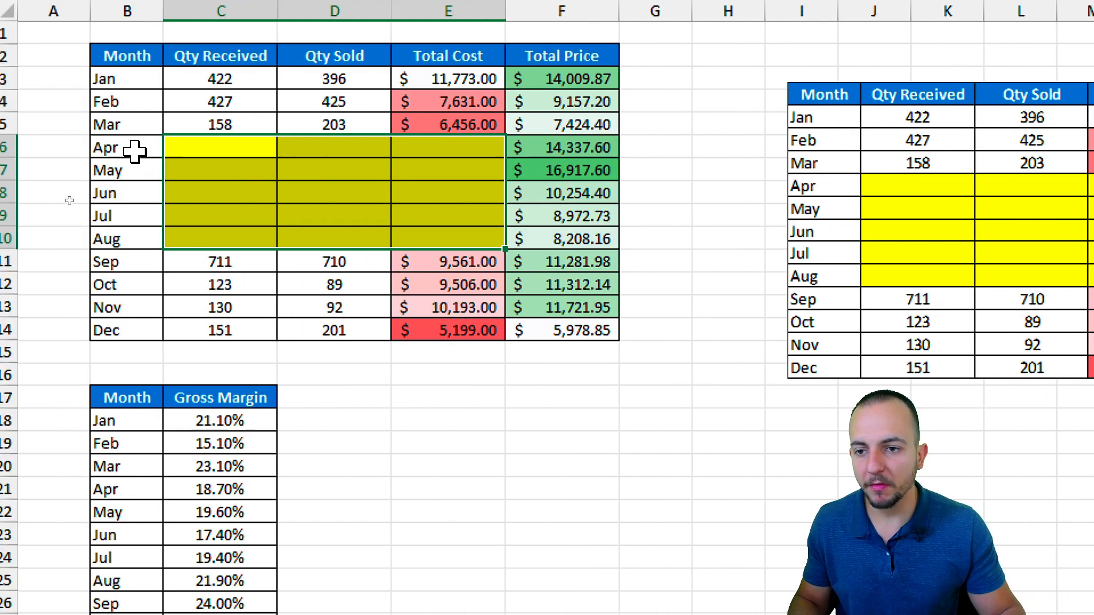
pyautogui.moveTo(135, 55); pyautogui.dragTo(597, 346)
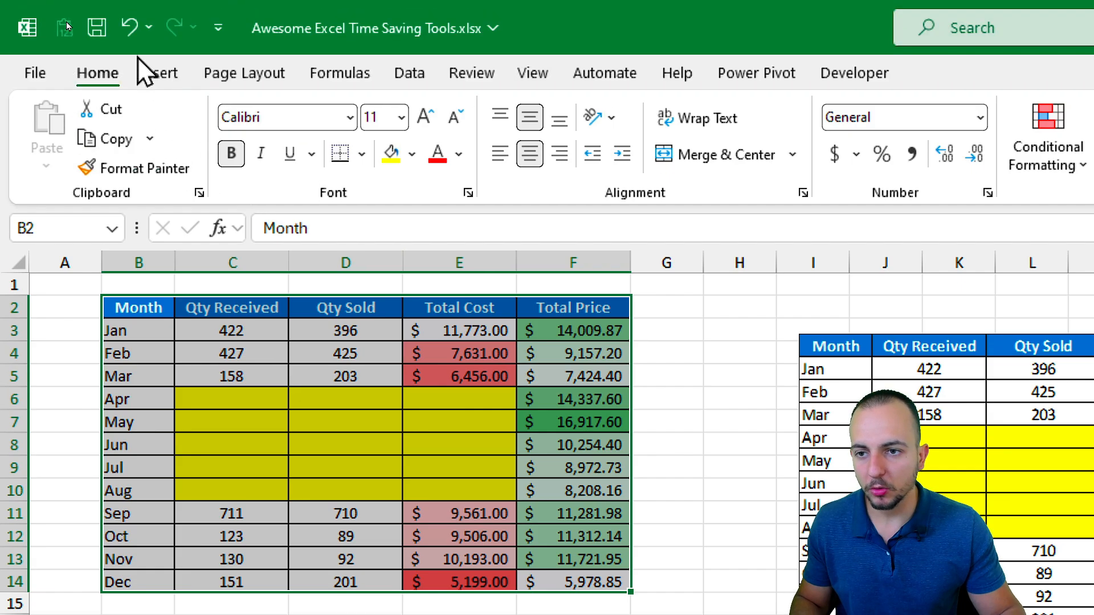
pyautogui.click(130, 31)
pyautogui.click(130, 31)
# Delete the linked table picture and clear the copy marquee.
pyautogui.click(731, 239)
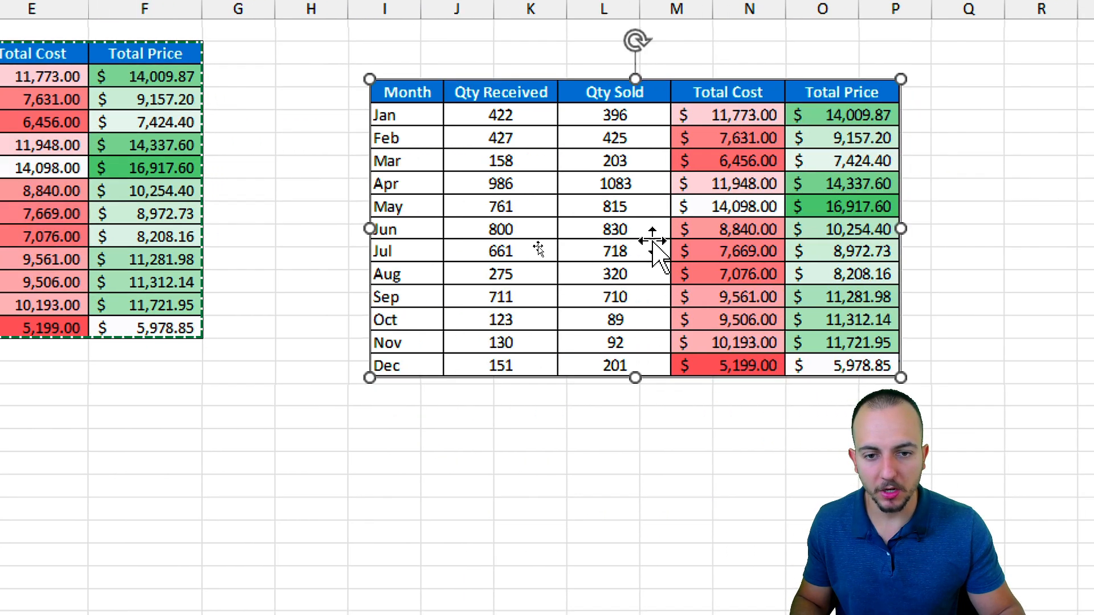
pyautogui.press('Delete')
pyautogui.click(406, 241)
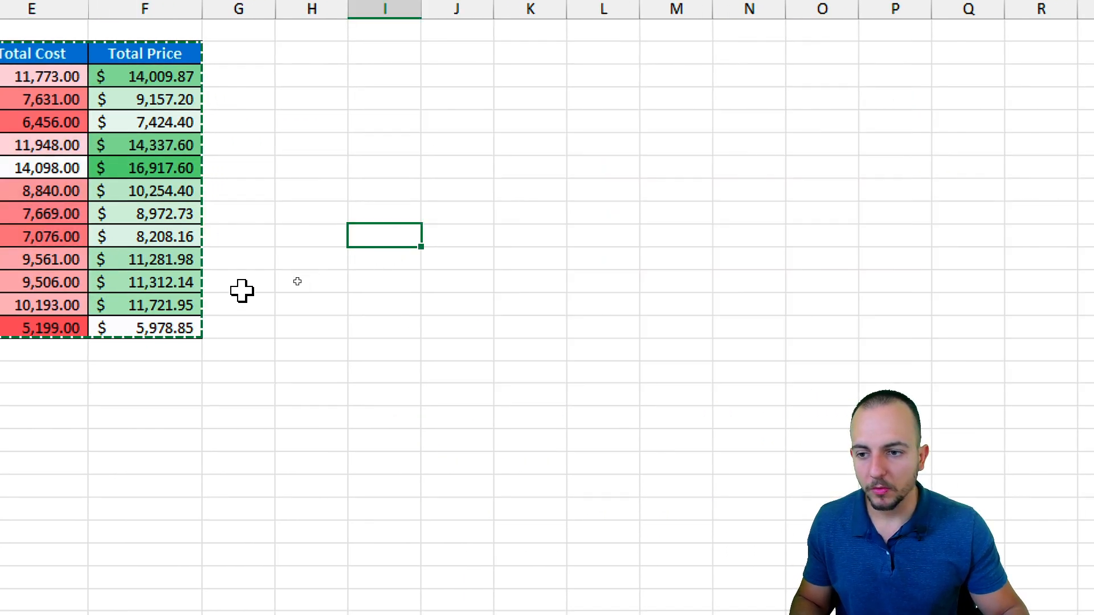
pyautogui.moveTo(225, 398); pyautogui.dragTo(210, 408)
pyautogui.press('Escape')
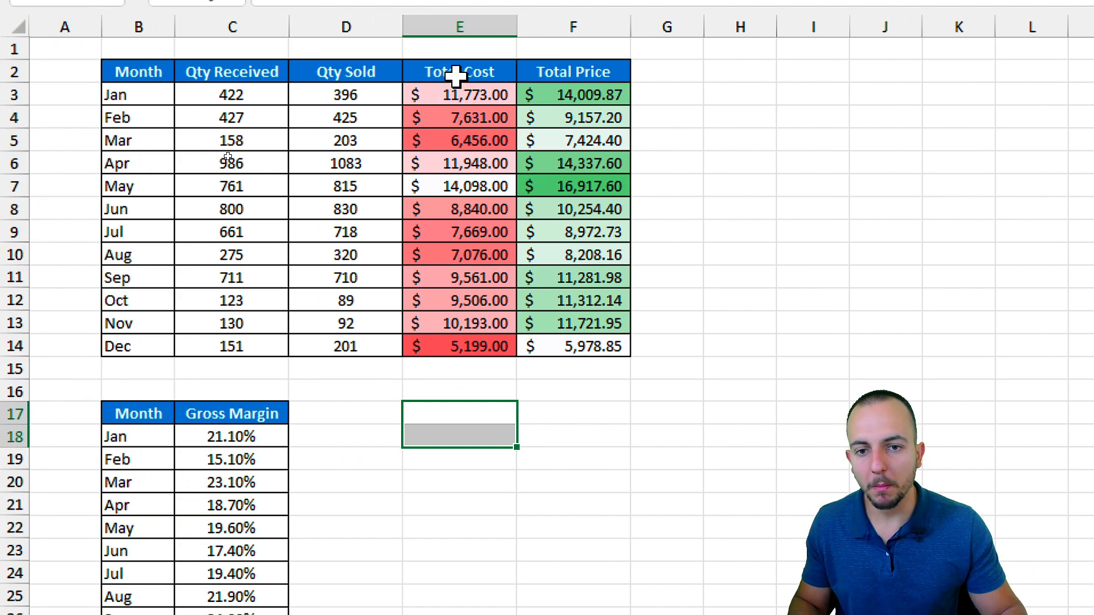
# Paste Total Cost cell E5 as an enlarged linked picture beside the table.
pyautogui.moveTo(462, 54); pyautogui.dragTo(462, 121)
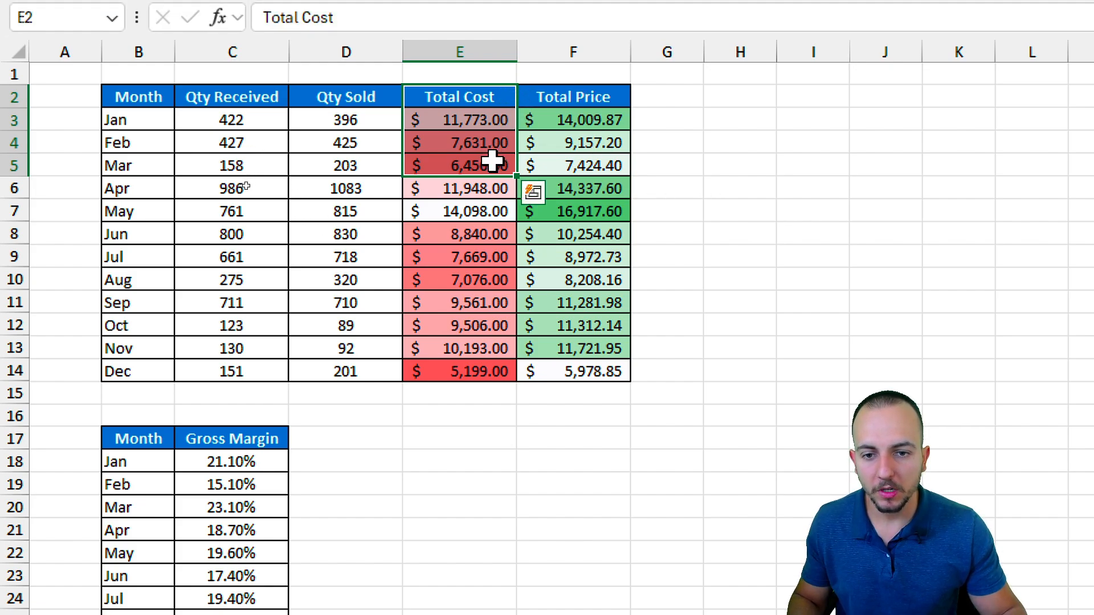
pyautogui.click(493, 161)
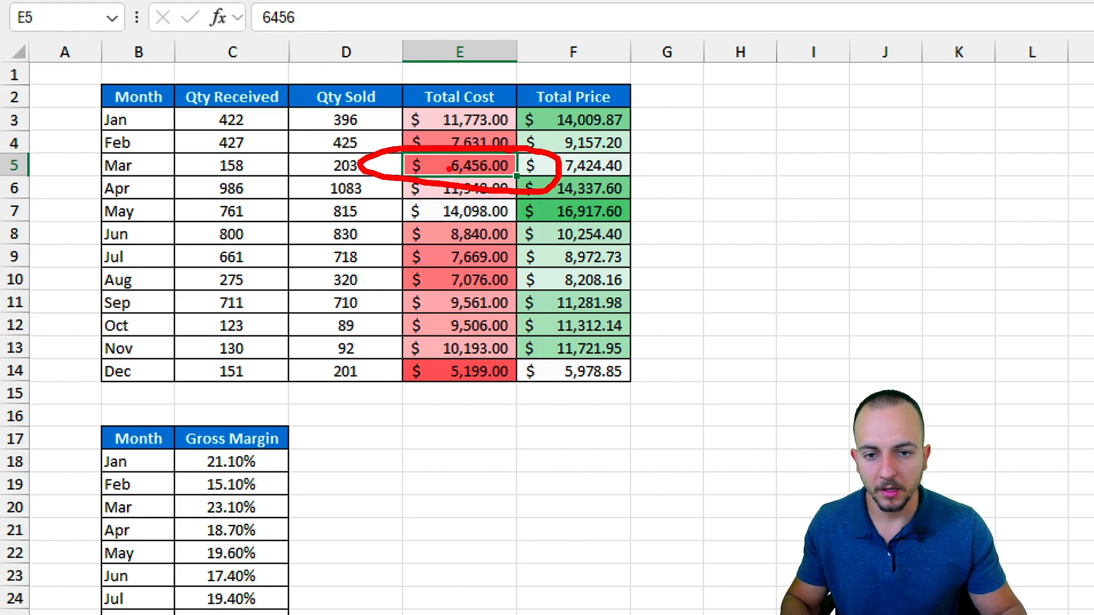
pyautogui.press('Escape')
pyautogui.hotkey('ctrl', 'c')
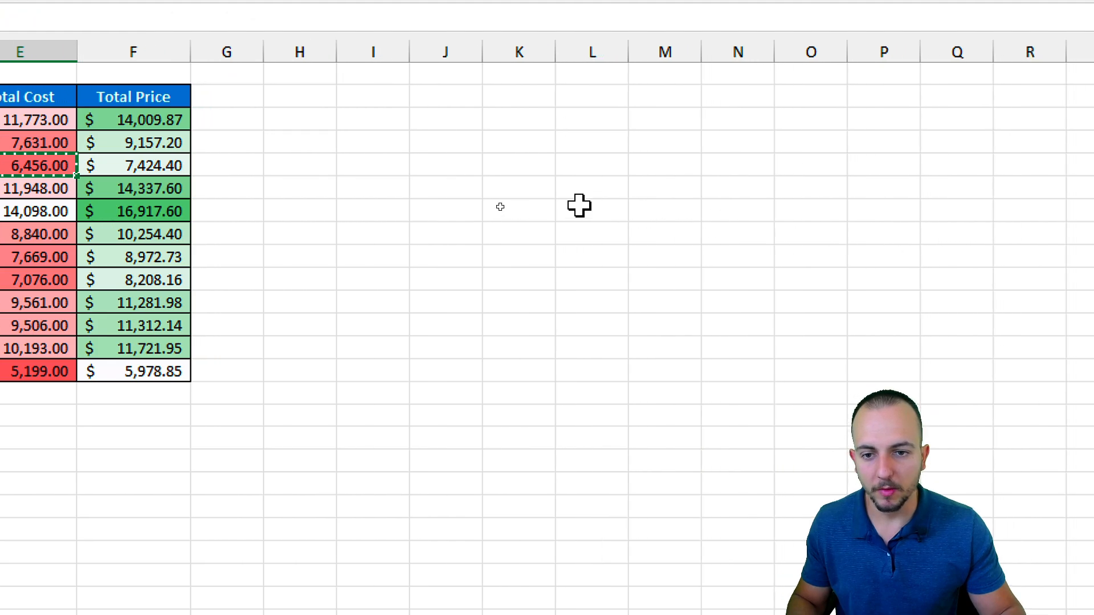
pyautogui.rightClick(464, 165)
pyautogui.moveTo(704, 353)
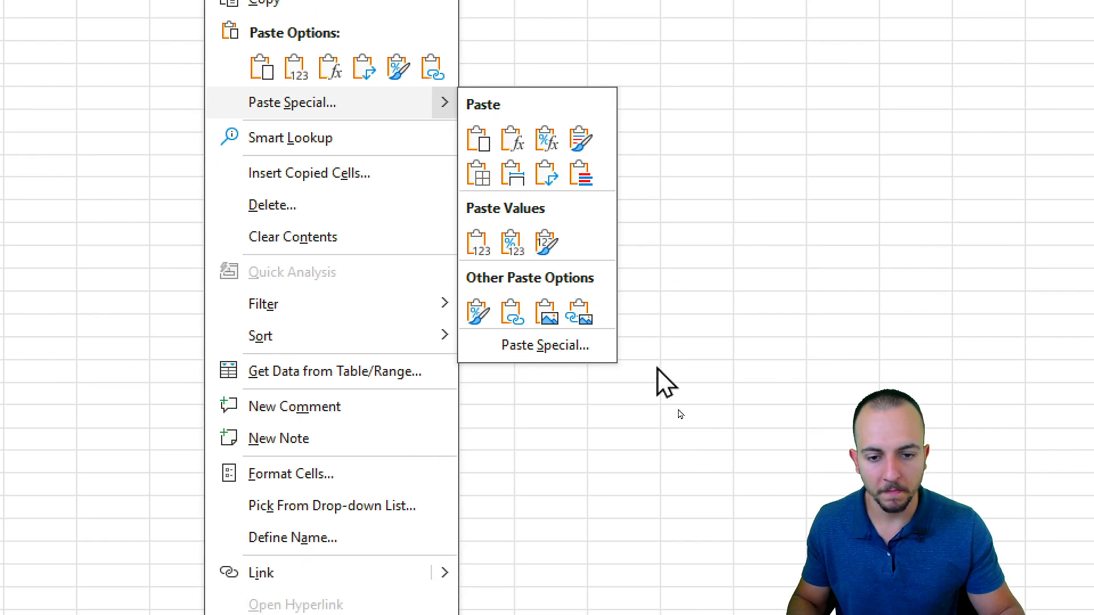
pyautogui.click(576, 322)
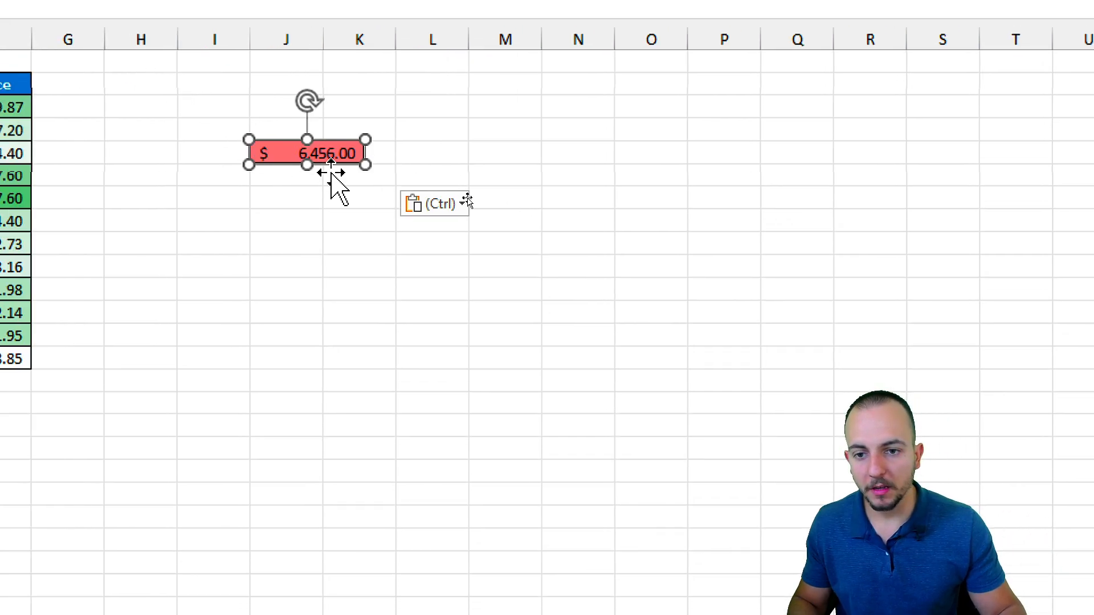
pyautogui.moveTo(366, 166); pyautogui.dragTo(498, 233)
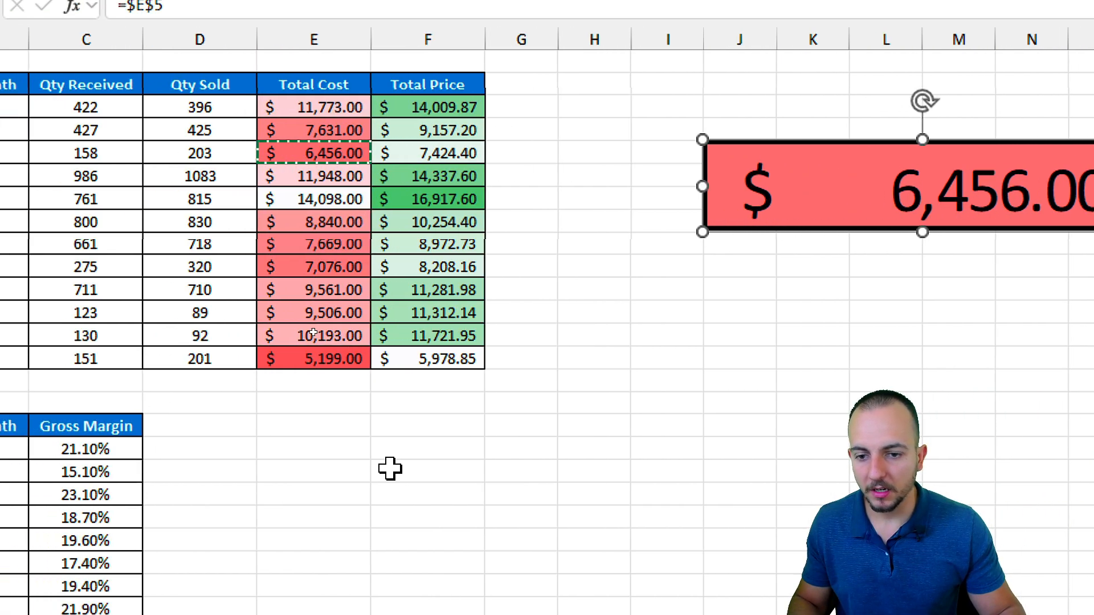
pyautogui.moveTo(803, 179); pyautogui.dragTo(720, 161)
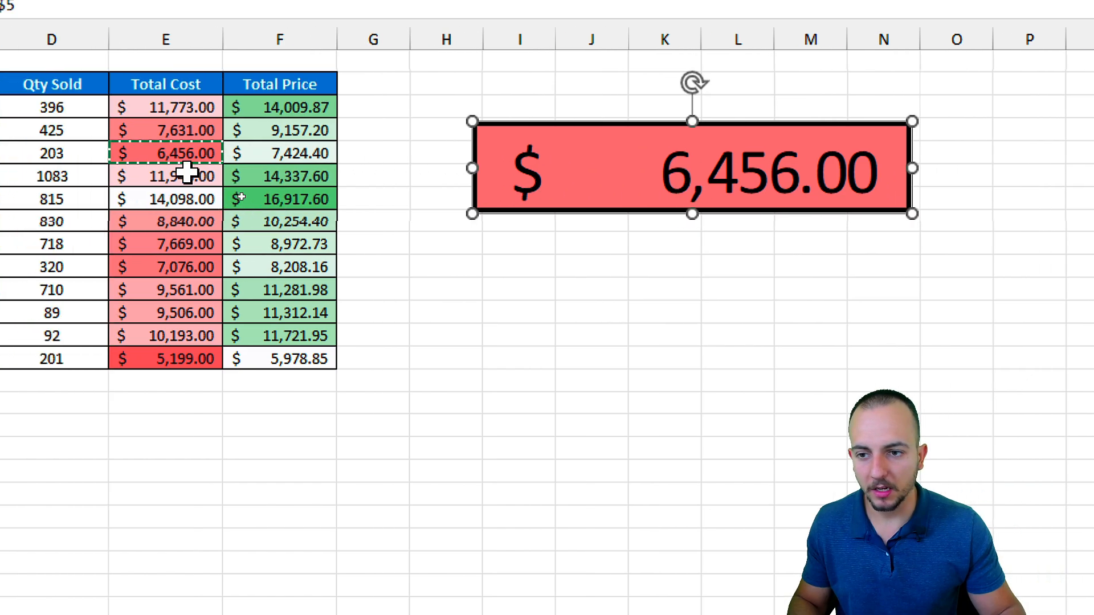
# Test the link by entering 'Jopa' in E5, then undo to restore 6,456.00.
pyautogui.click(182, 147)
pyautogui.write('Jopa Excel')
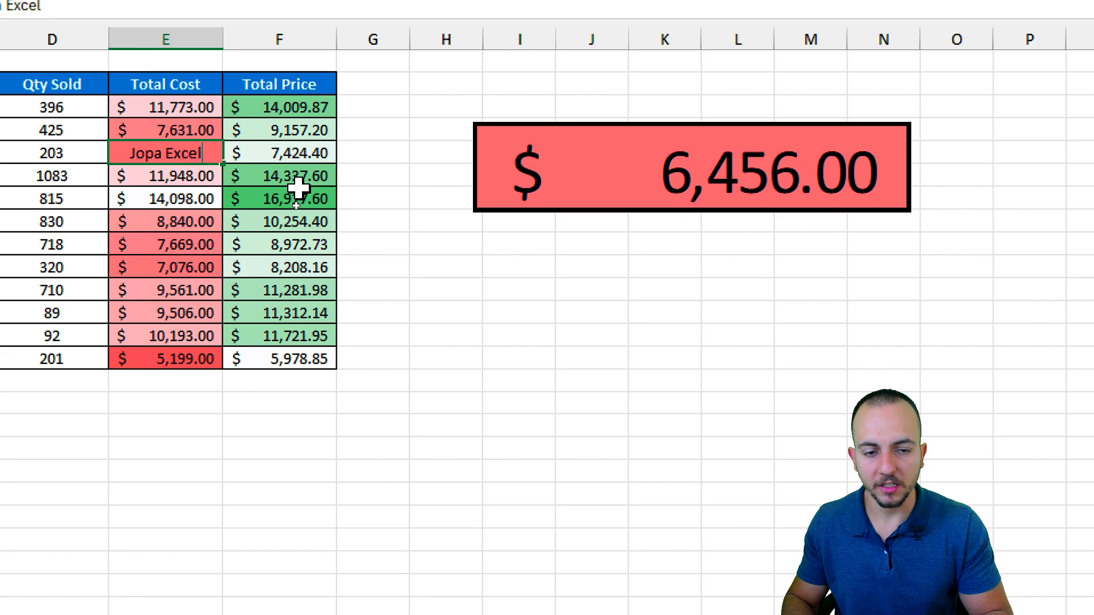
pyautogui.press('Return')
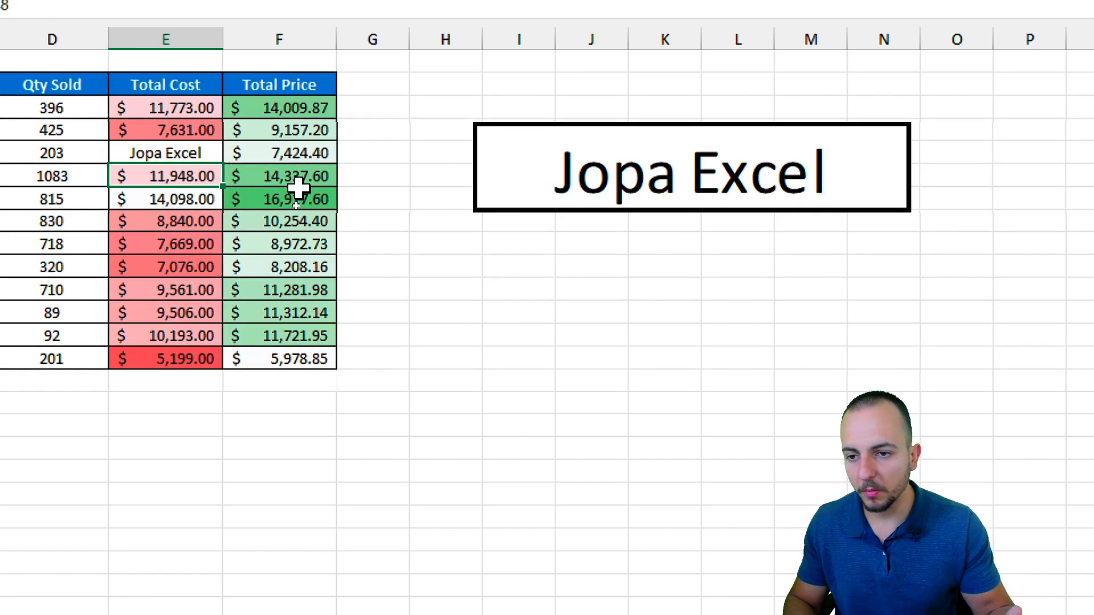
pyautogui.hotkey('ctrl', 'z')
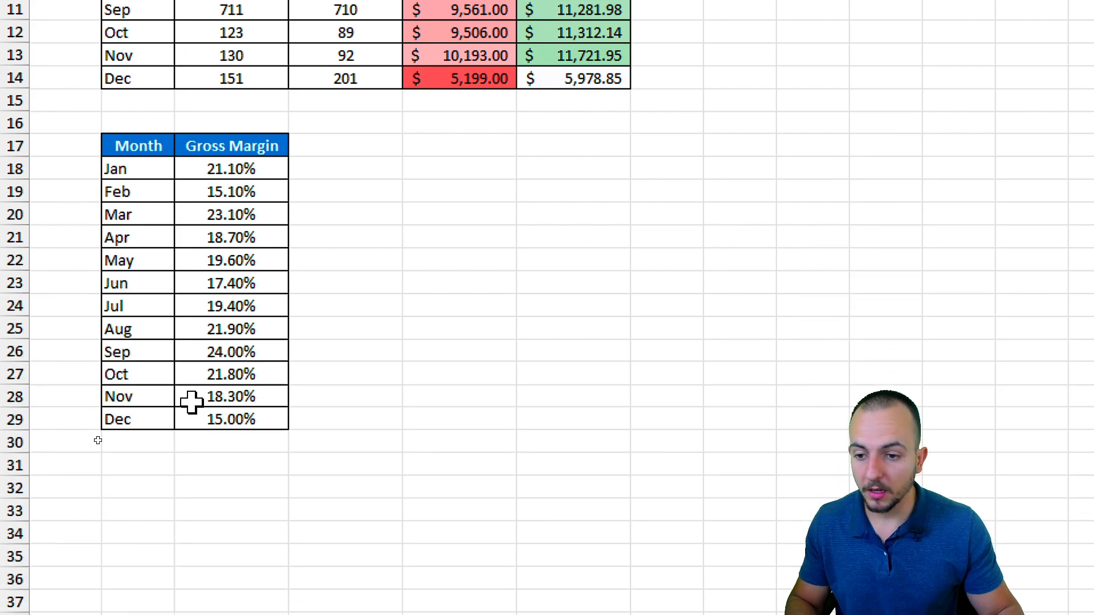
# Paste the Jan–Feb Gross Margin rows as an enlarged linked picture under the red box.
pyautogui.moveTo(157, 154); pyautogui.dragTo(219, 183)
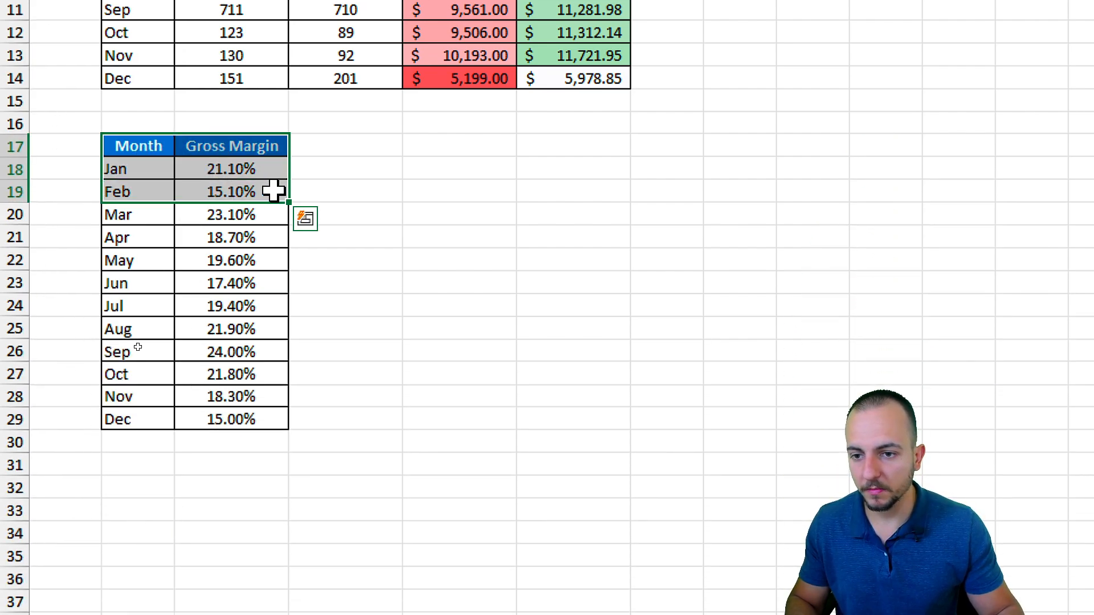
pyautogui.hotkey('ctrl', 'c')
pyautogui.rightClick(315, 194)
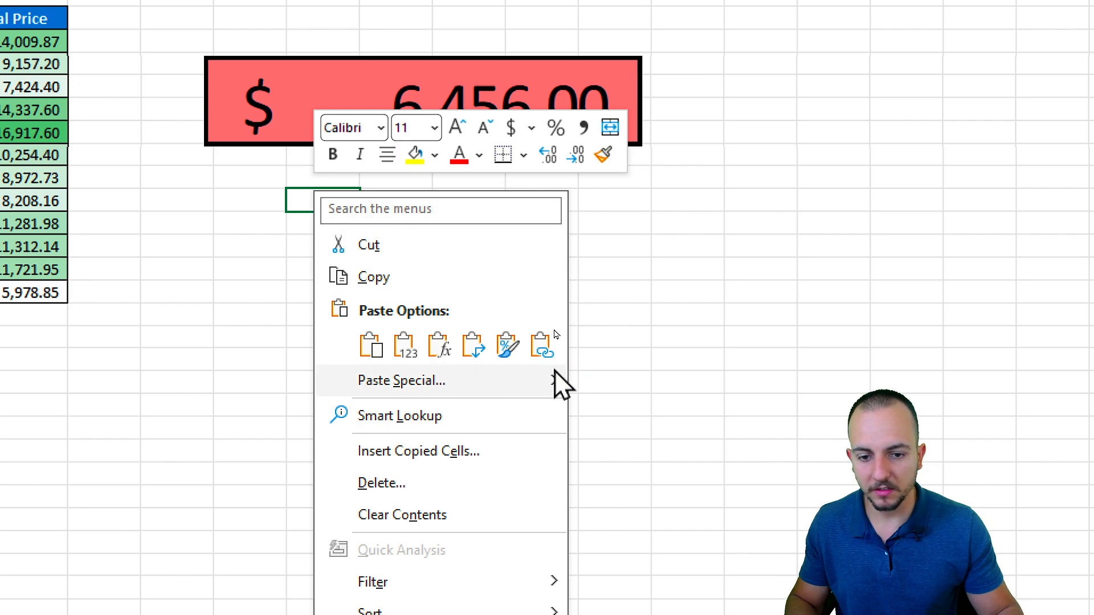
pyautogui.moveTo(572, 389)
pyautogui.click(689, 588)
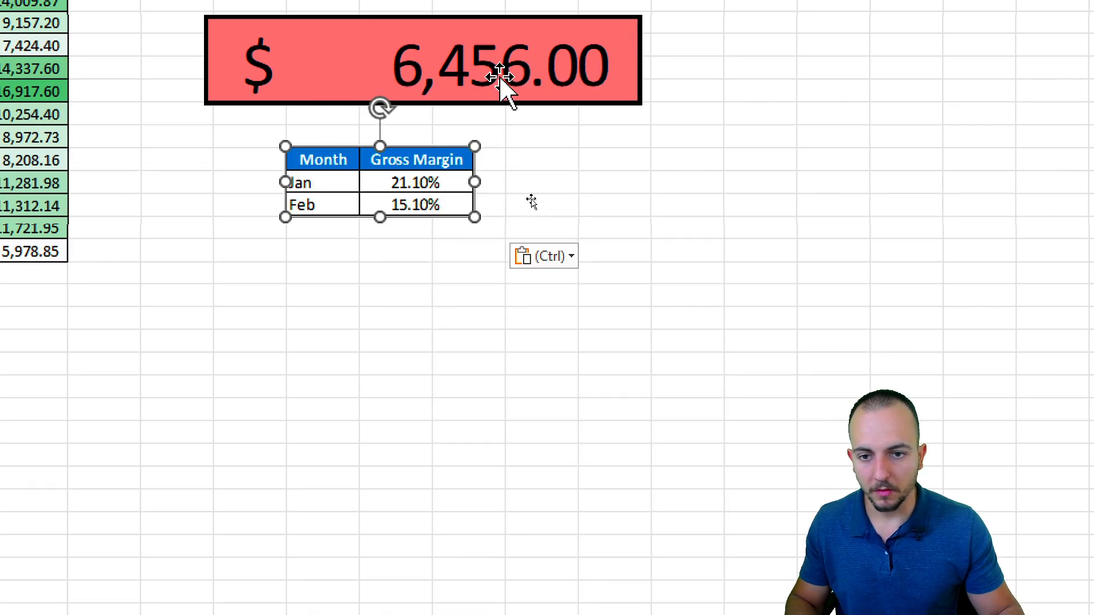
pyautogui.moveTo(475, 254); pyautogui.dragTo(579, 273)
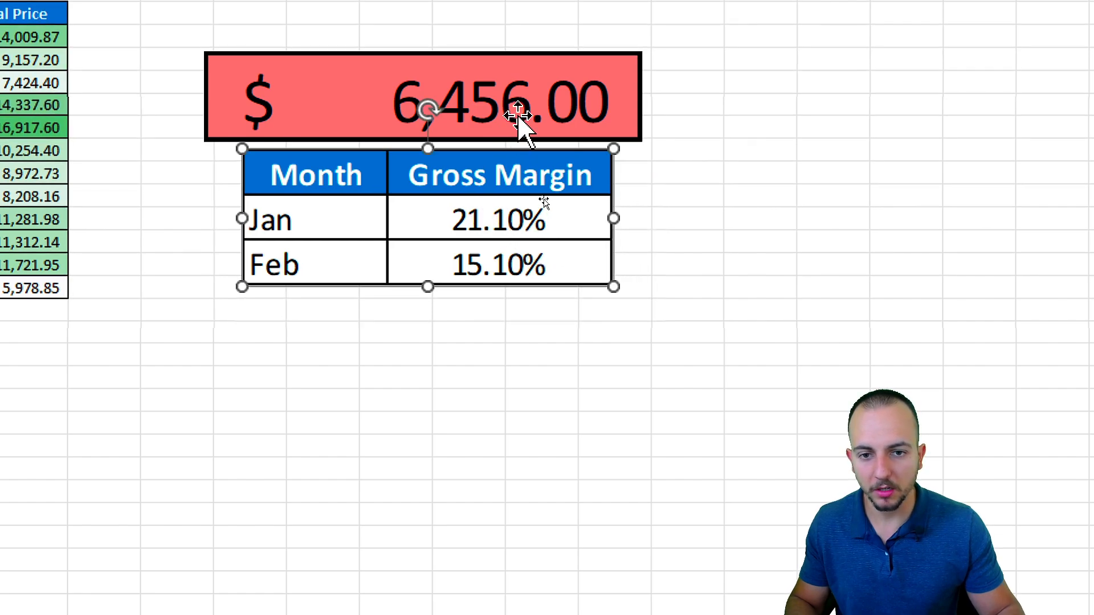
pyautogui.click(520, 122)
pyautogui.click(390, 177)
pyautogui.click(392, 358)
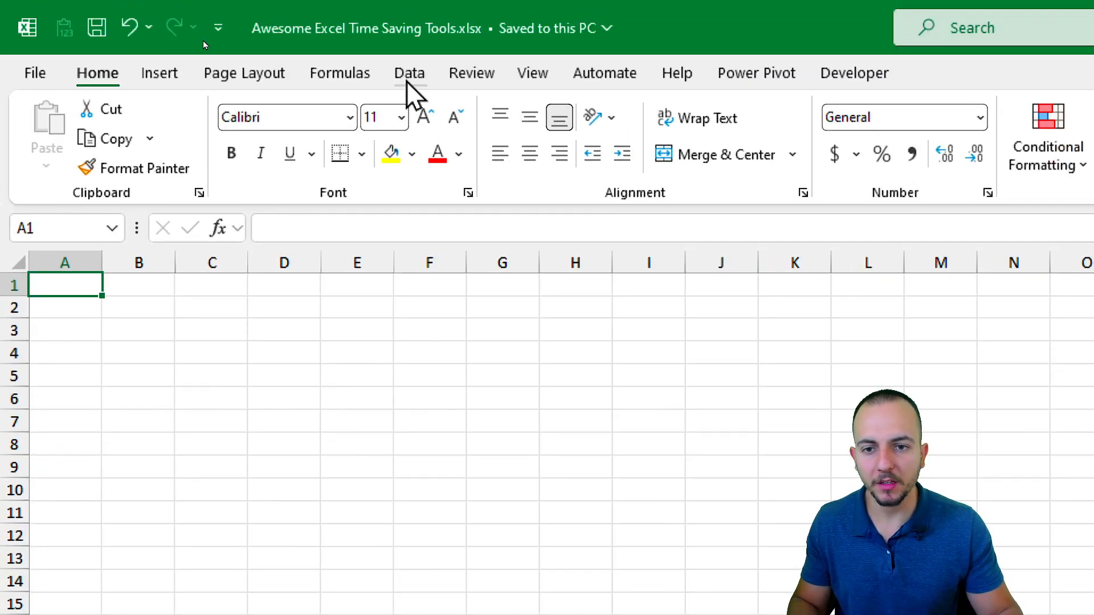
pyautogui.click(408, 81)
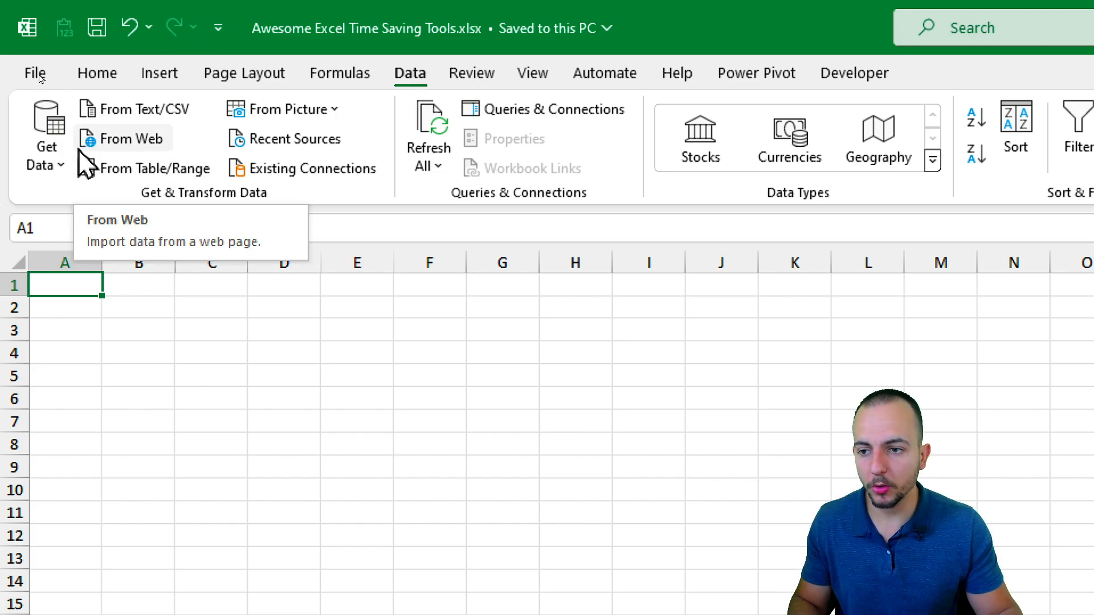
pyautogui.click(48, 153)
pyautogui.moveTo(135, 399)
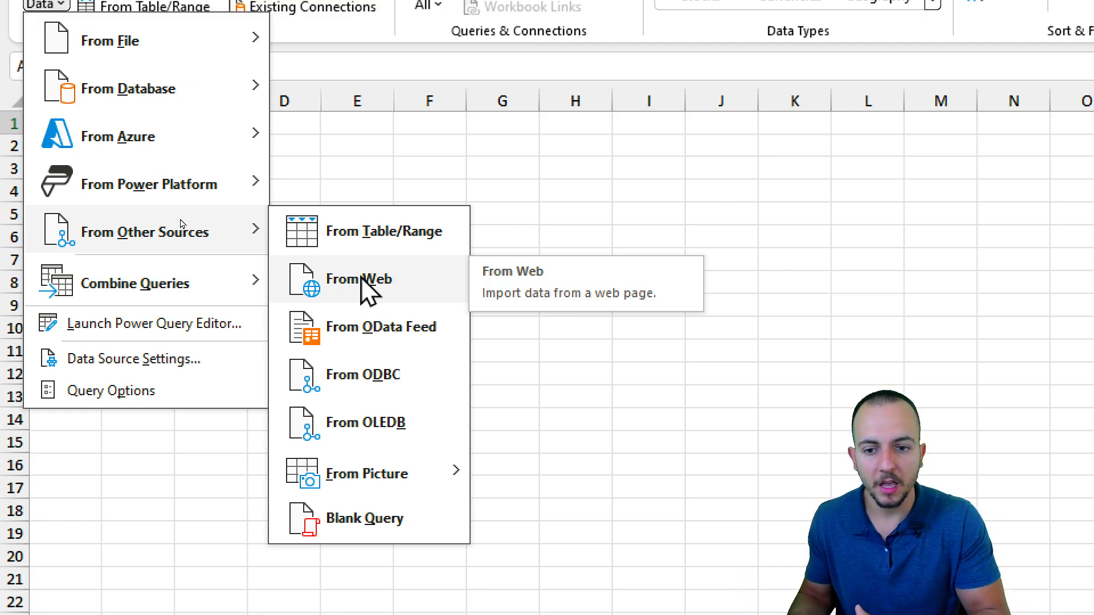
pyautogui.press('Escape')
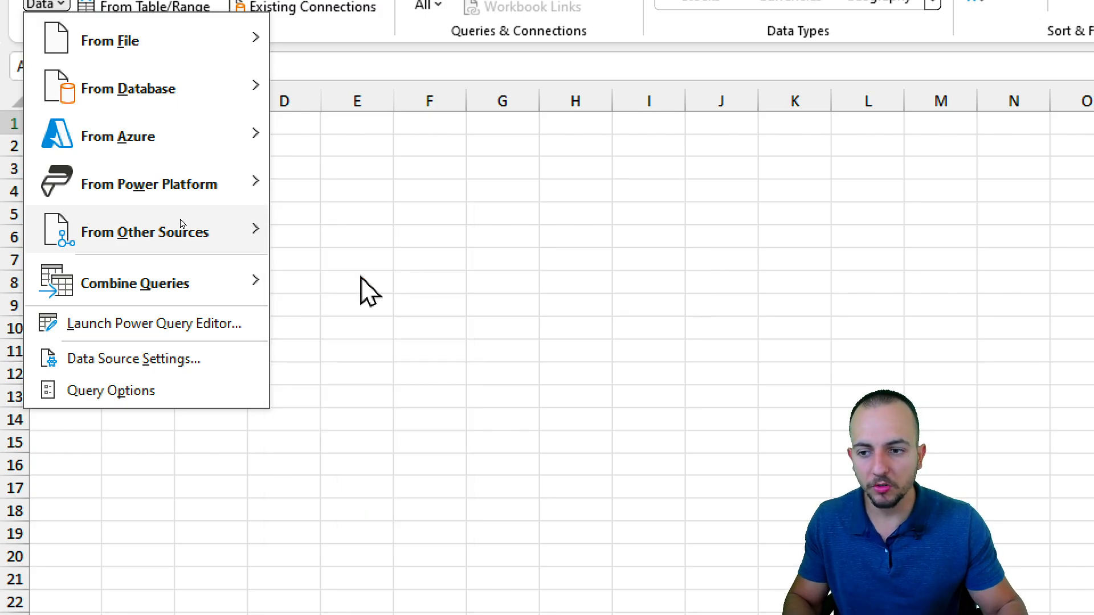
pyautogui.press('Escape')
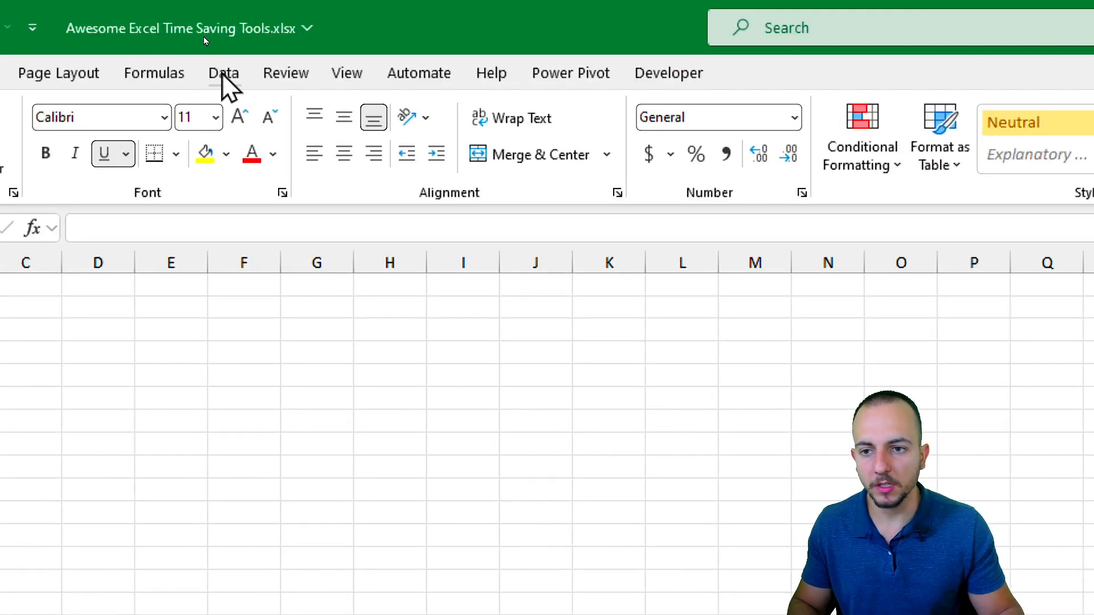
# Start a From Web import using the Wikipedia best-selling automobiles URL.
pyautogui.click(204, 36)
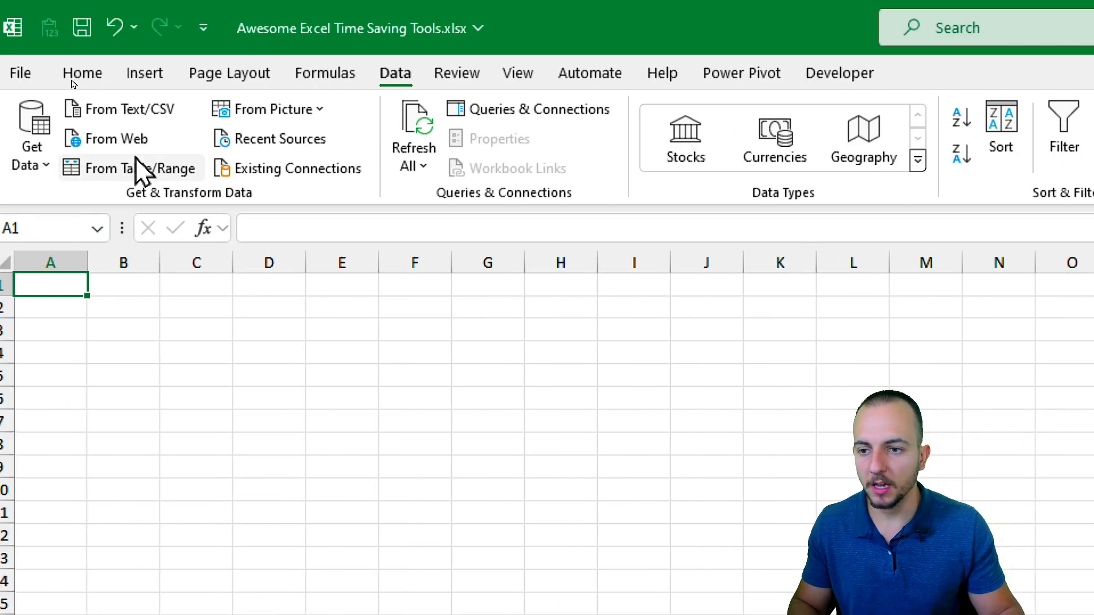
pyautogui.click(117, 145)
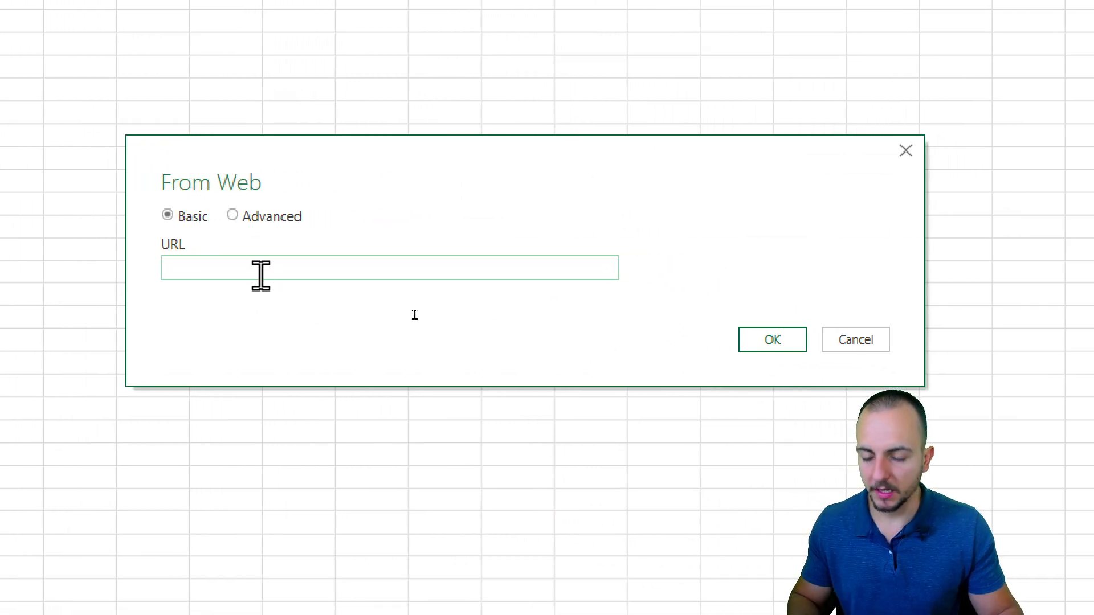
pyautogui.hotkey('ctrl', 'v')
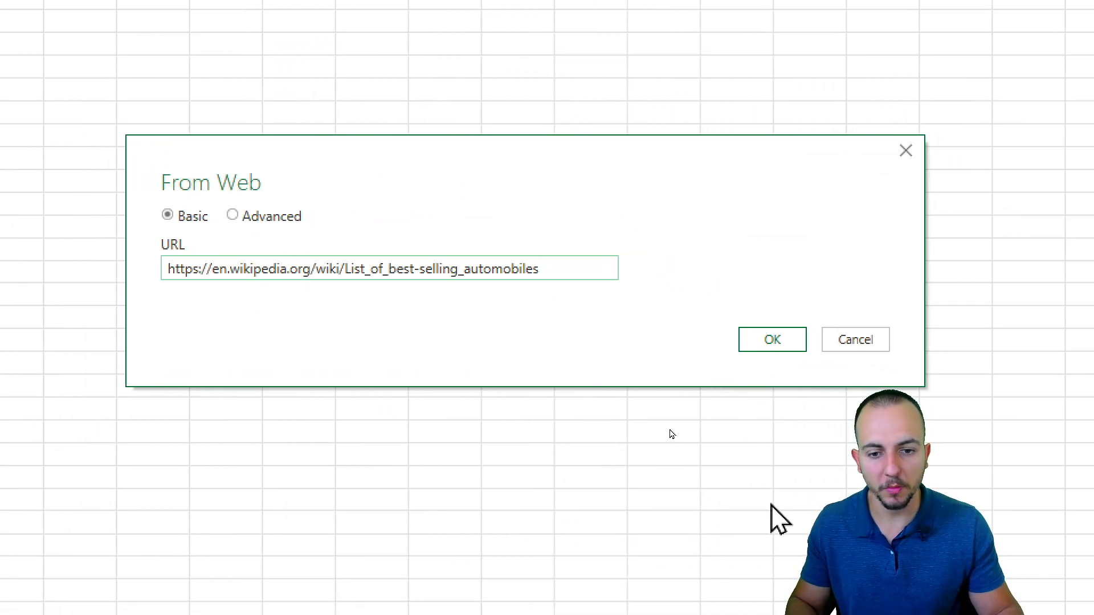
pyautogui.click(787, 345)
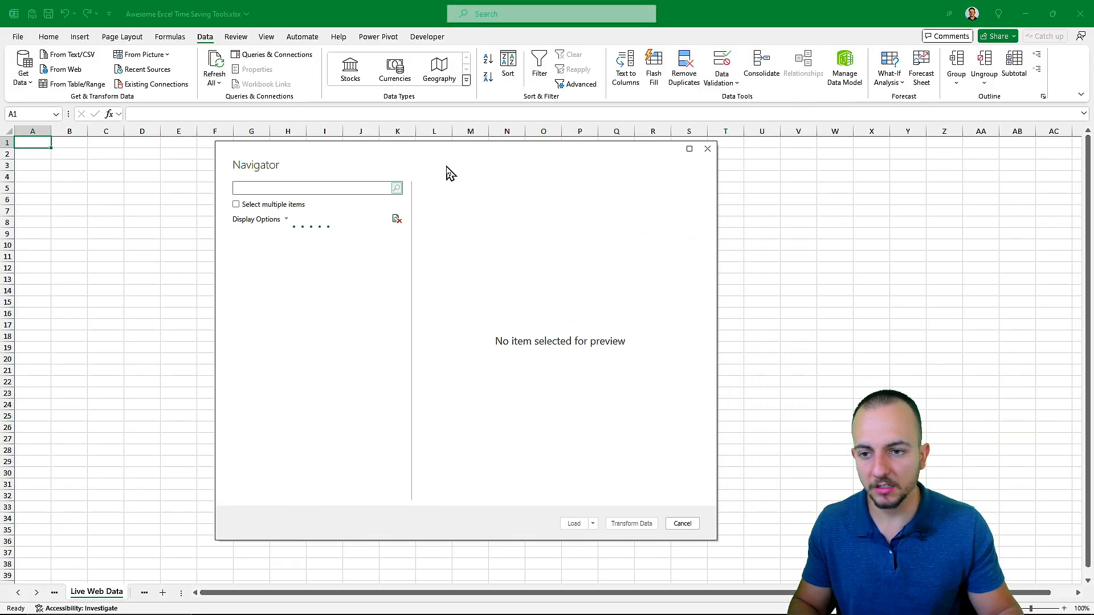
# Preview the page's tables in Navigator and load Brand bestsellers.
pyautogui.moveTo(450, 172); pyautogui.dragTo(359, 181)
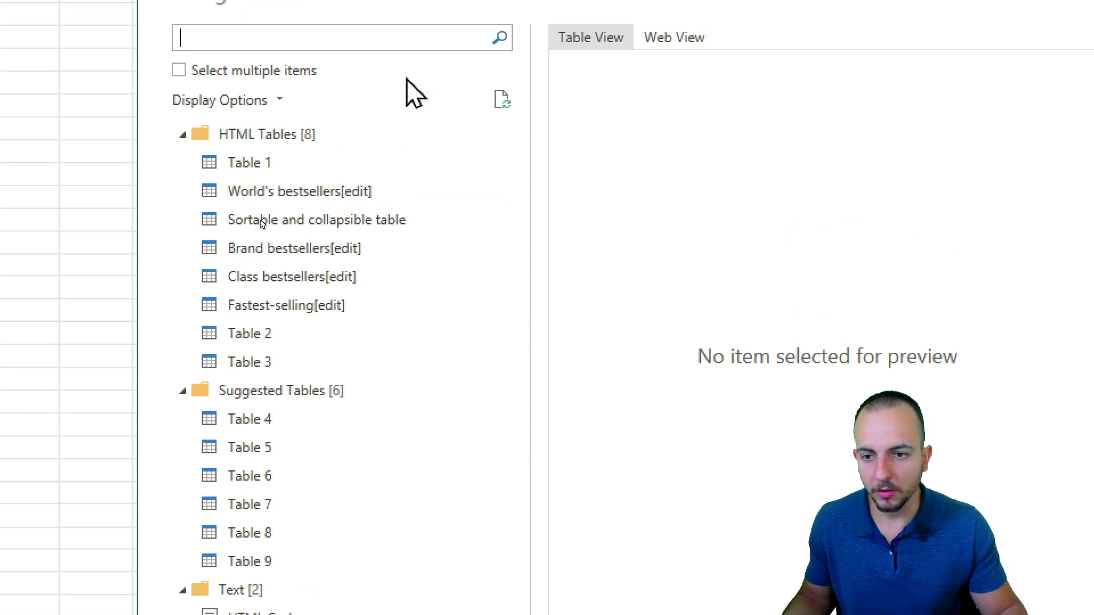
pyautogui.click(308, 166)
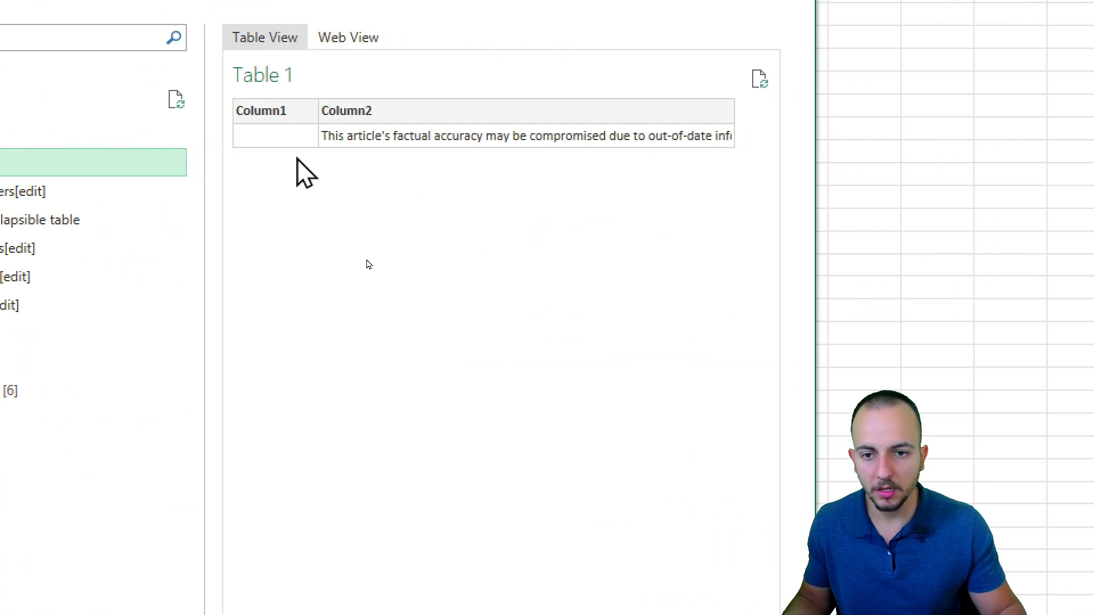
pyautogui.click(276, 193)
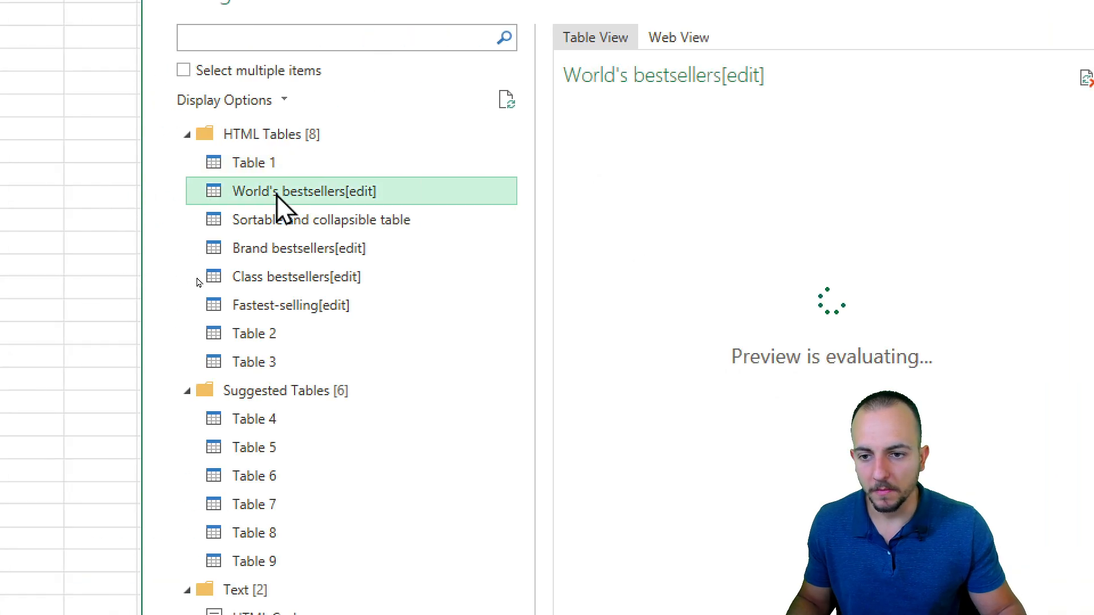
pyautogui.click(320, 226)
pyautogui.click(303, 240)
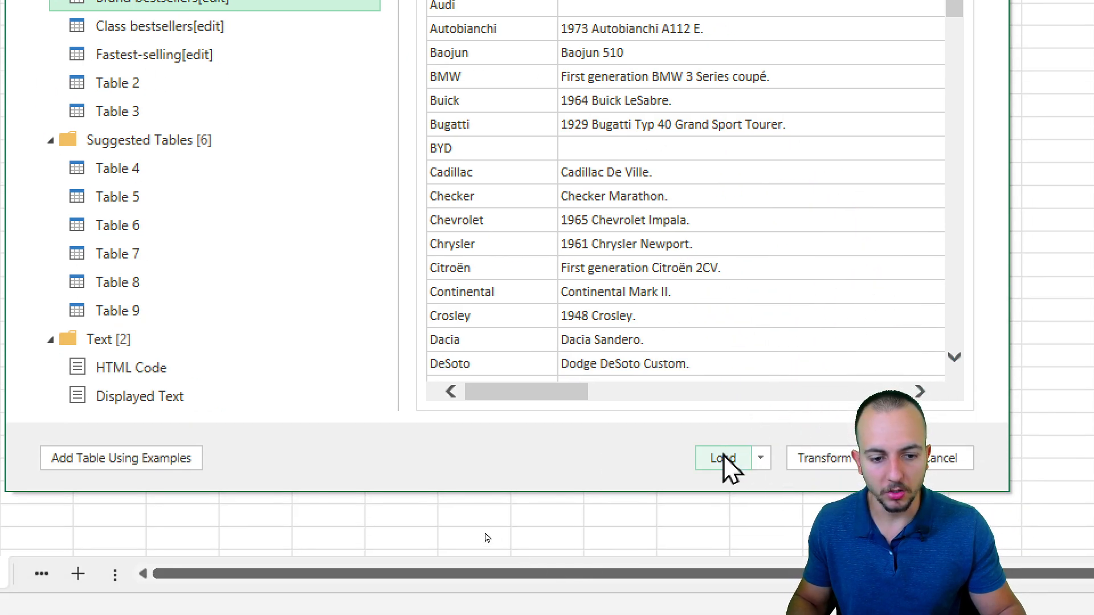
pyautogui.click(722, 458)
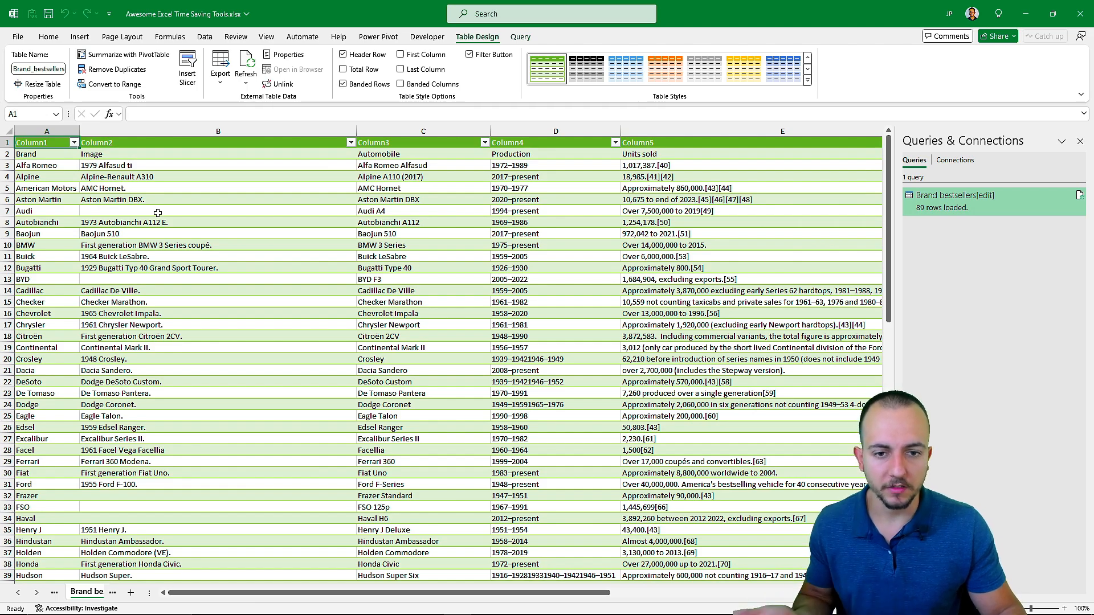
# Look over the loaded brand data and use Refresh All on every connection.
pyautogui.scroll(-12, 268, 270)
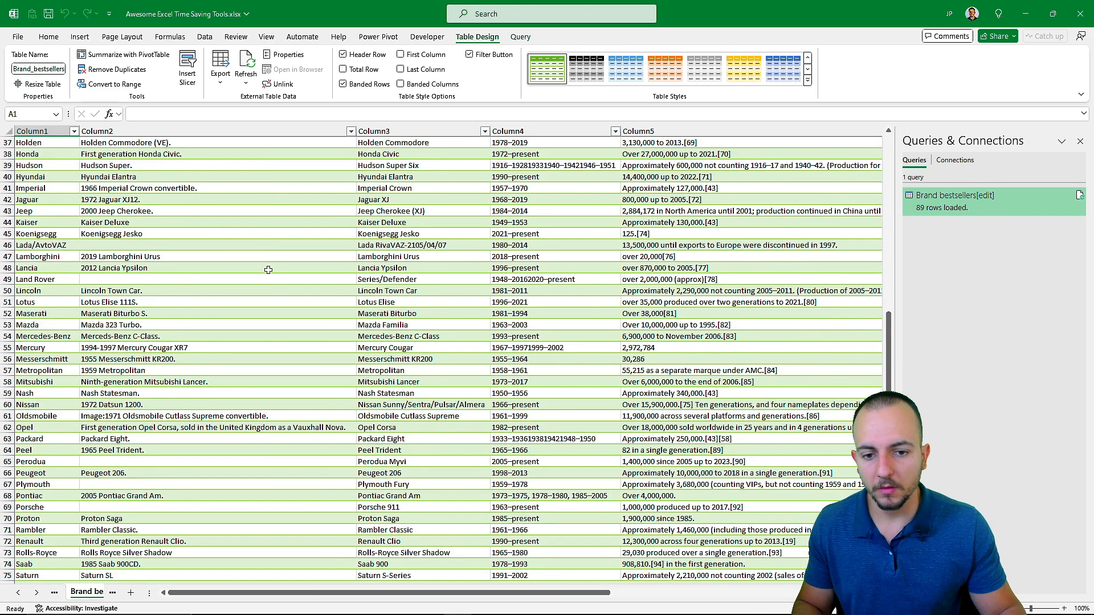
pyautogui.scroll(-6, 269, 270)
pyautogui.scroll(6, 269, 270)
pyautogui.scroll(-7, 269, 269)
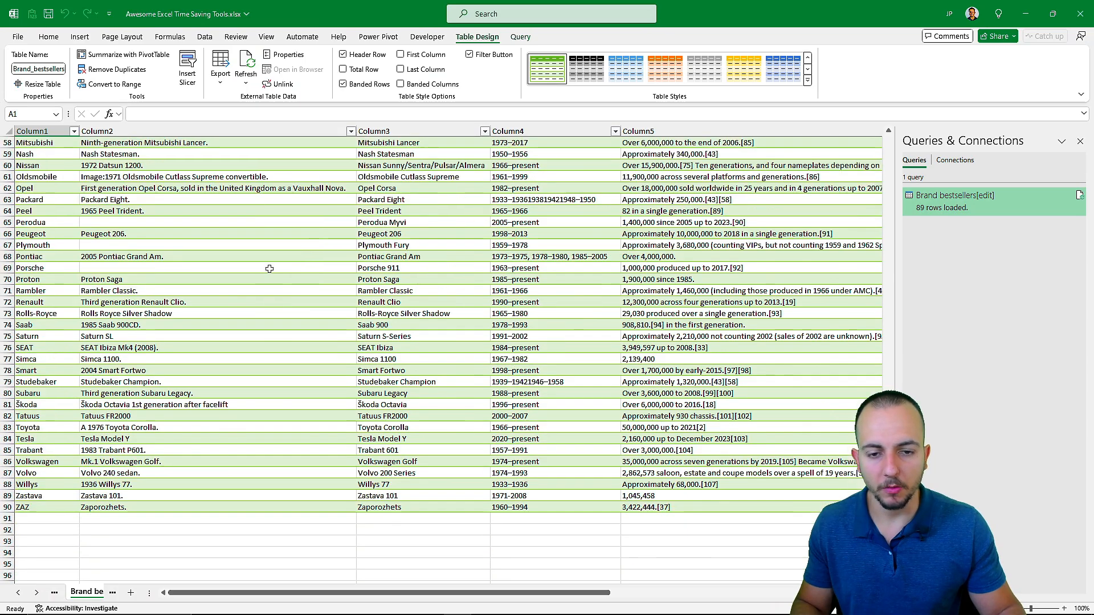
pyautogui.scroll(19, 269, 268)
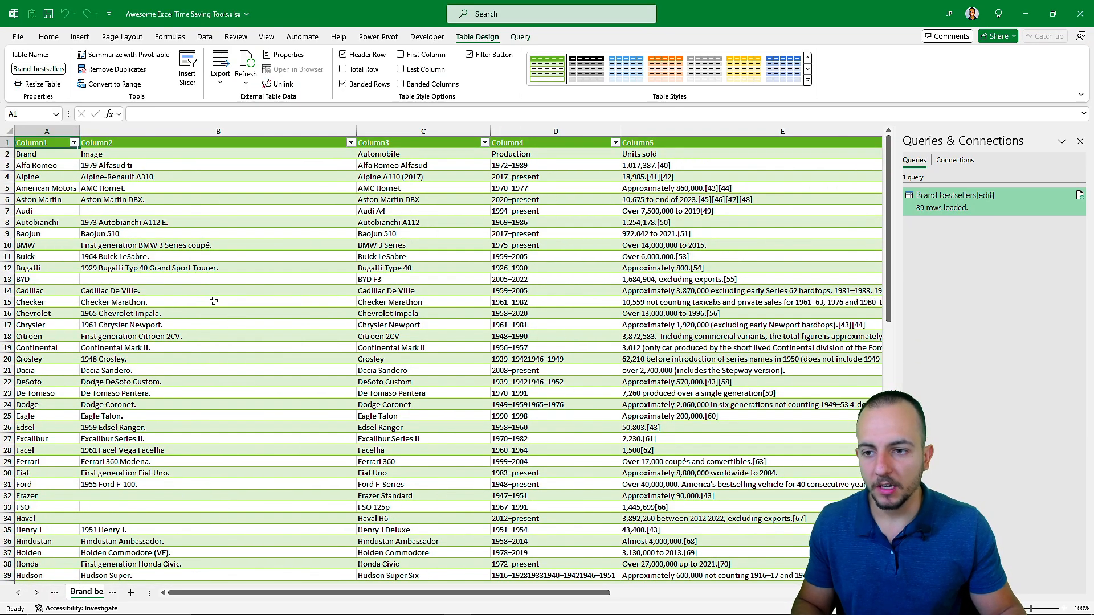
pyautogui.scroll(-19, 214, 301)
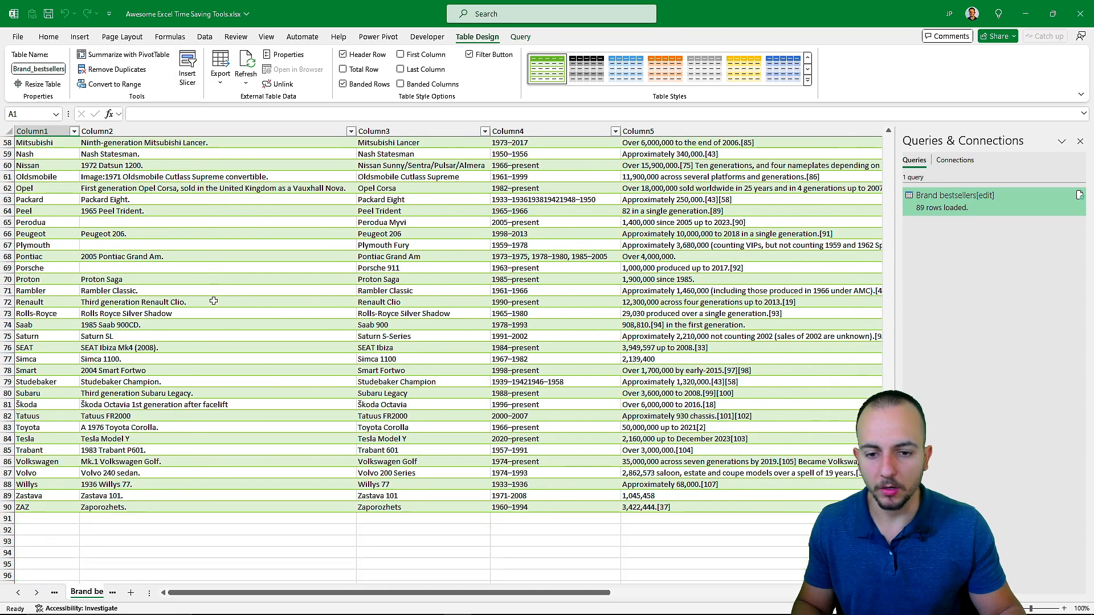
pyautogui.scroll(-2, 210, 306)
pyautogui.scroll(20, 184, 262)
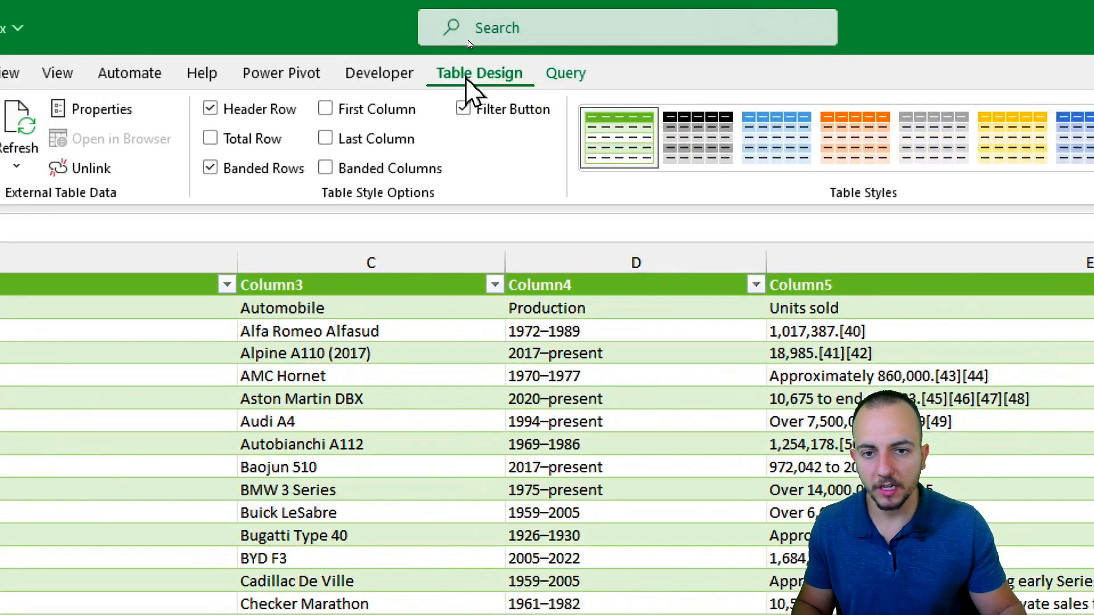
pyautogui.click(327, 168)
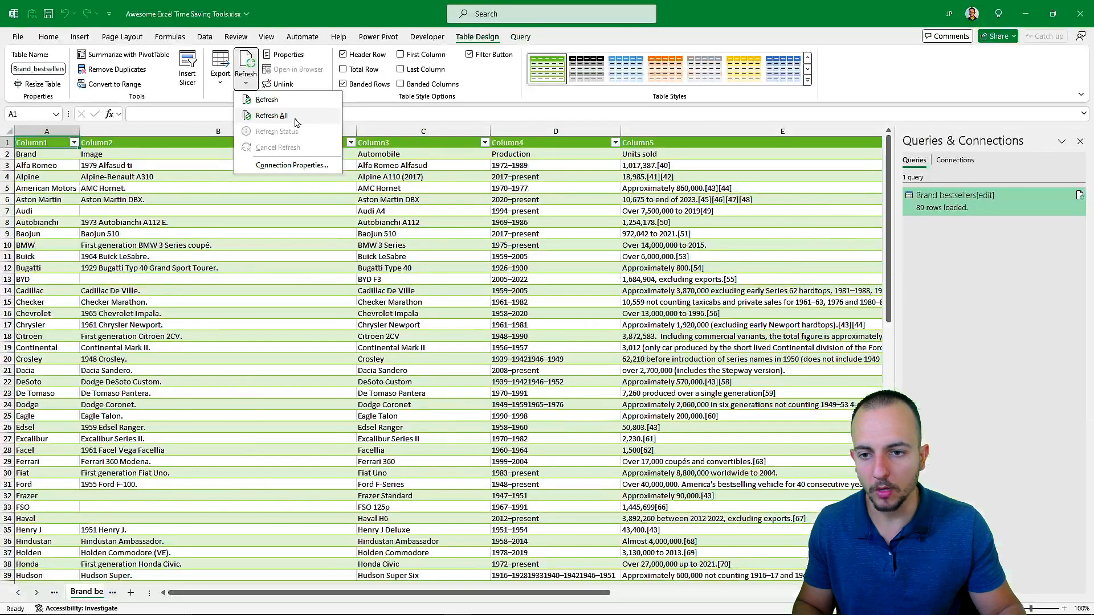
pyautogui.click(425, 233)
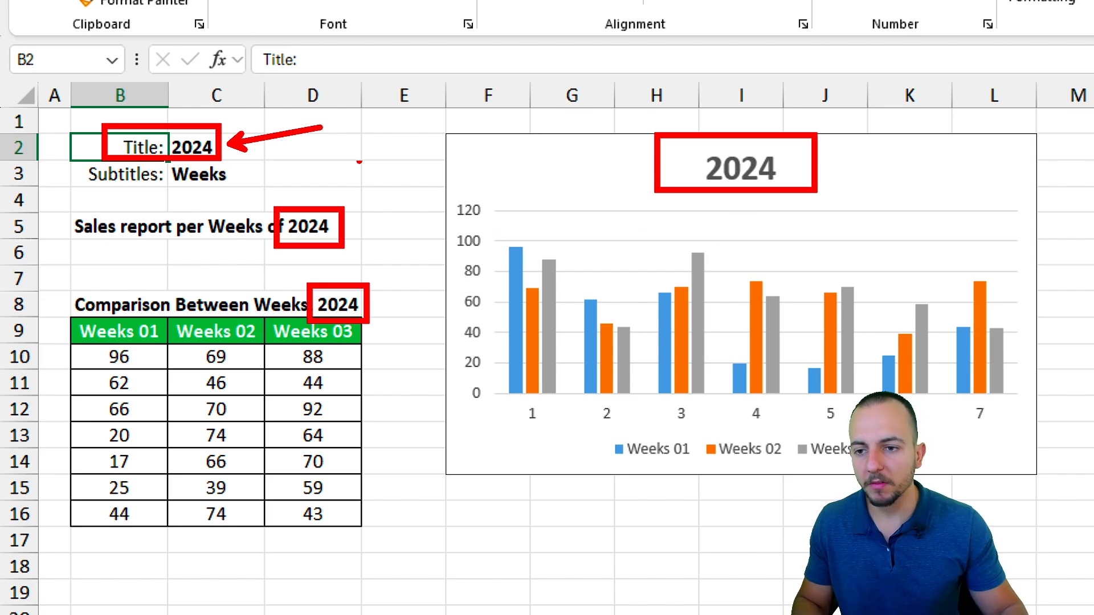
# Change the report year in C2 from 2024 to 2030.
pyautogui.click(191, 150)
pyautogui.write('2030')
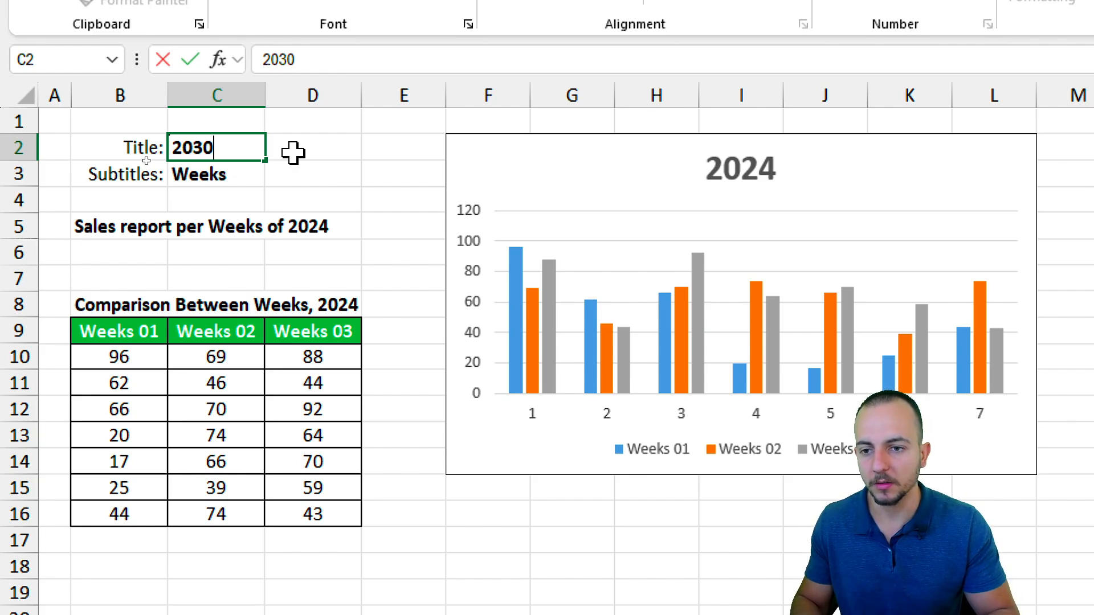
pyautogui.hotkey('ctrl', 'Return')
pyautogui.moveTo(275, 205); pyautogui.dragTo(352, 246)
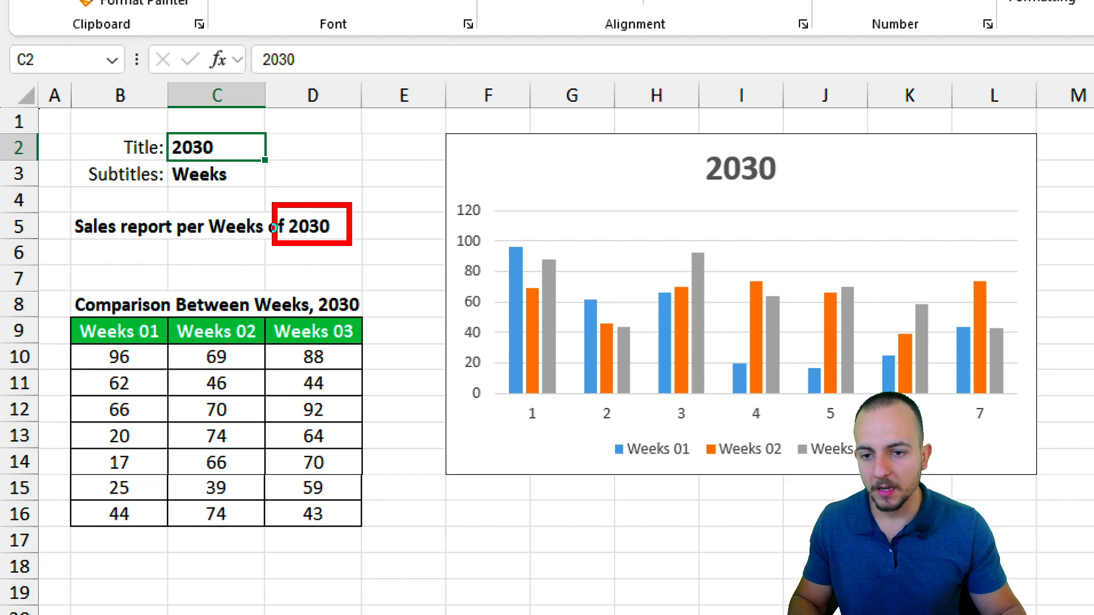
pyautogui.moveTo(313, 283); pyautogui.dragTo(374, 317)
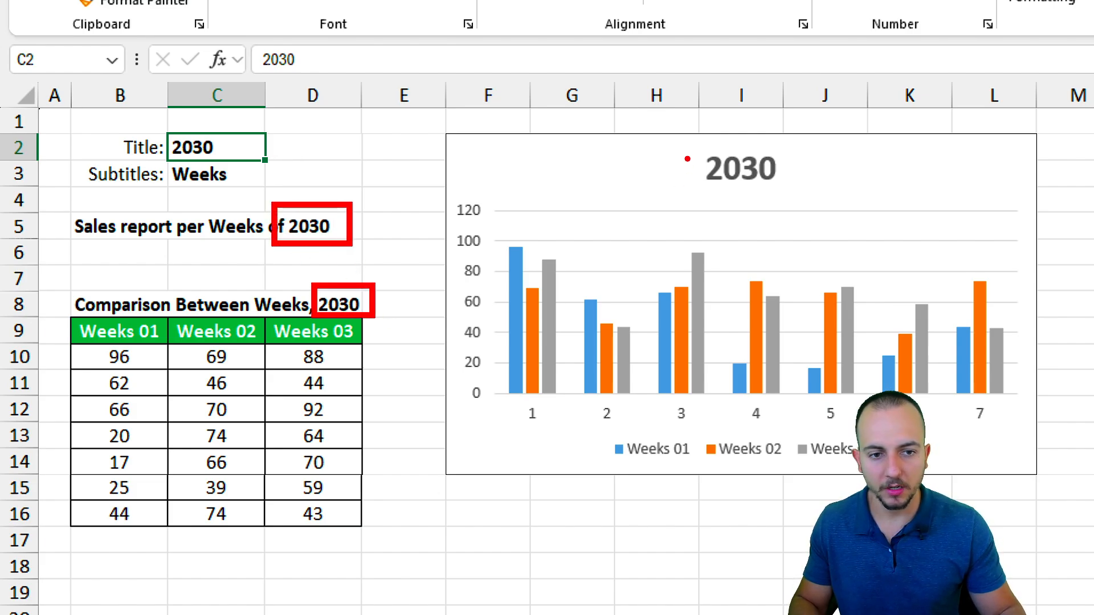
pyautogui.moveTo(687, 130); pyautogui.dragTo(805, 193)
pyautogui.press('Escape')
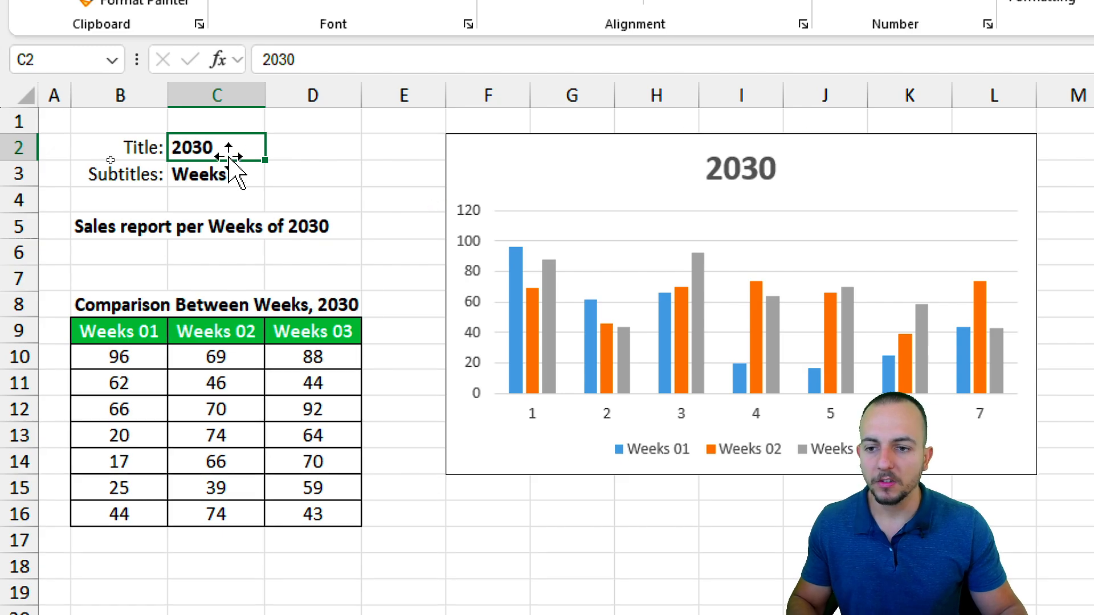
# Replace the subtitle Weeks in C3 with Month.
pyautogui.click(245, 173)
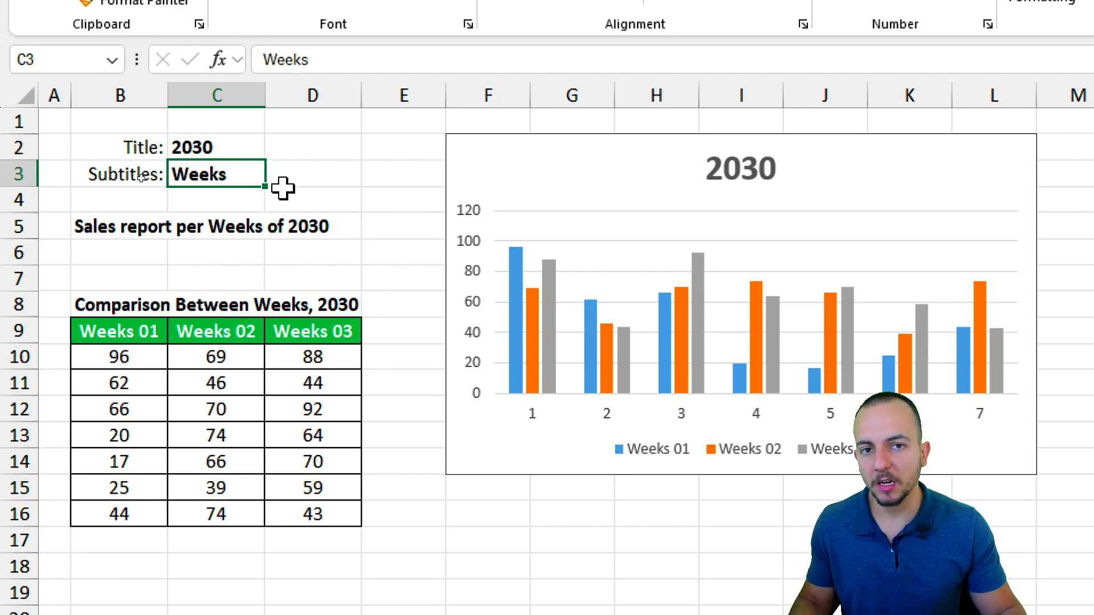
pyautogui.moveTo(146, 173)
pyautogui.mouseDown()
pyautogui.moveTo(210, 176)
pyautogui.moveTo(266, 243)
pyautogui.mouseUp()
pyautogui.click(210, 175)
pyautogui.moveTo(239, 285); pyautogui.dragTo(333, 326)
pyautogui.moveTo(587, 428); pyautogui.dragTo(869, 481)
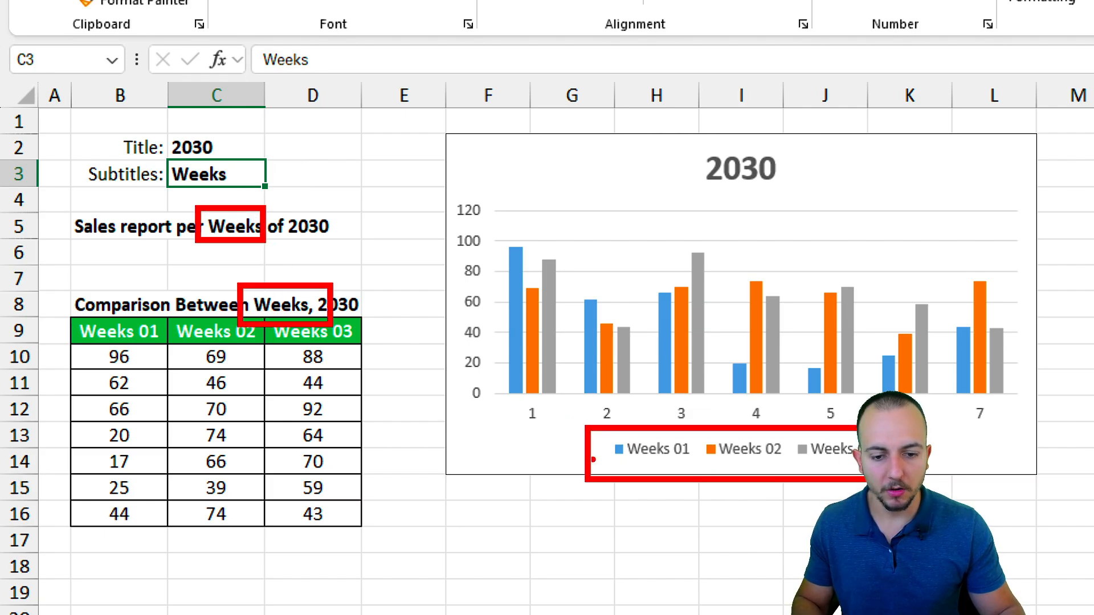
pyautogui.moveTo(567, 453); pyautogui.dragTo(490, 484)
pyautogui.press('Escape')
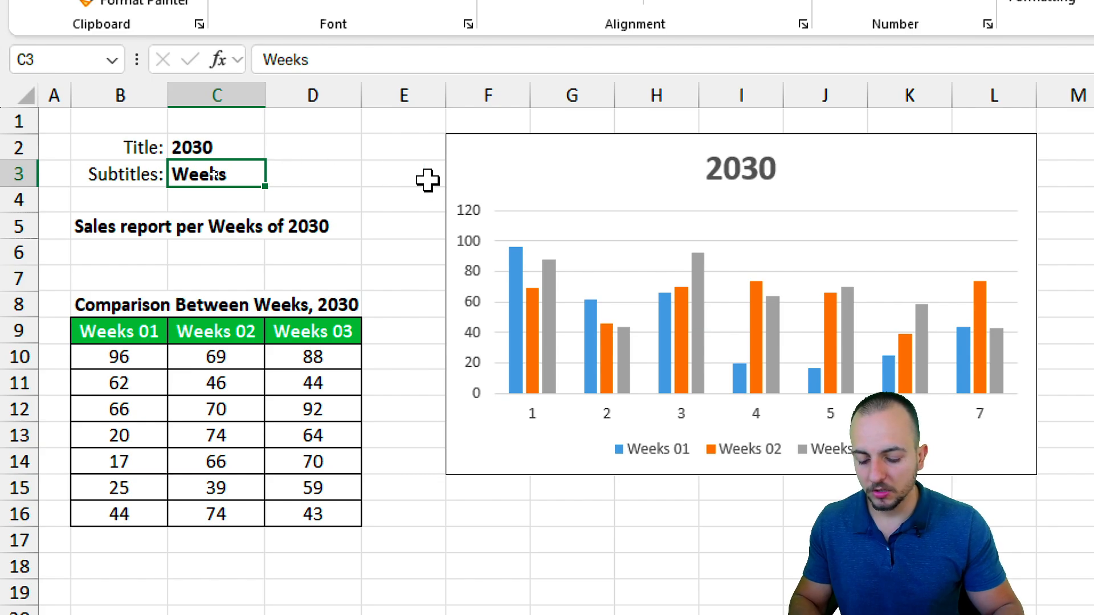
pyautogui.write('Month')
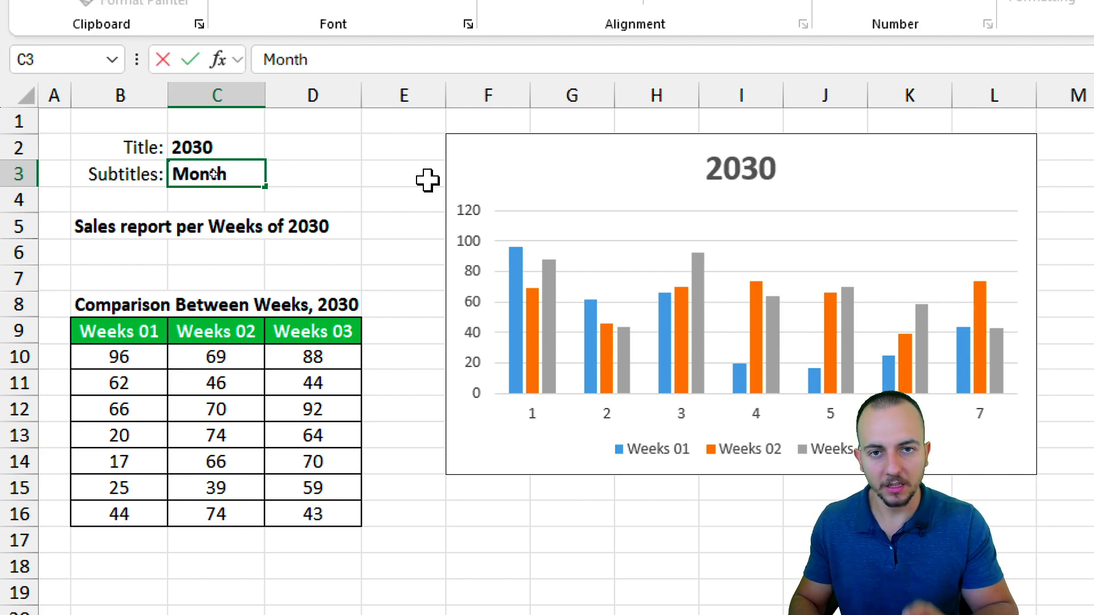
pyautogui.hotkey('ctrl', 'Return')
pyautogui.moveTo(605, 424)
pyautogui.mouseDown()
pyautogui.moveTo(724, 458)
pyautogui.moveTo(860, 466)
pyautogui.mouseUp()
pyautogui.moveTo(252, 287); pyautogui.dragTo(369, 321)
pyautogui.moveTo(192, 208); pyautogui.dragTo(414, 230)
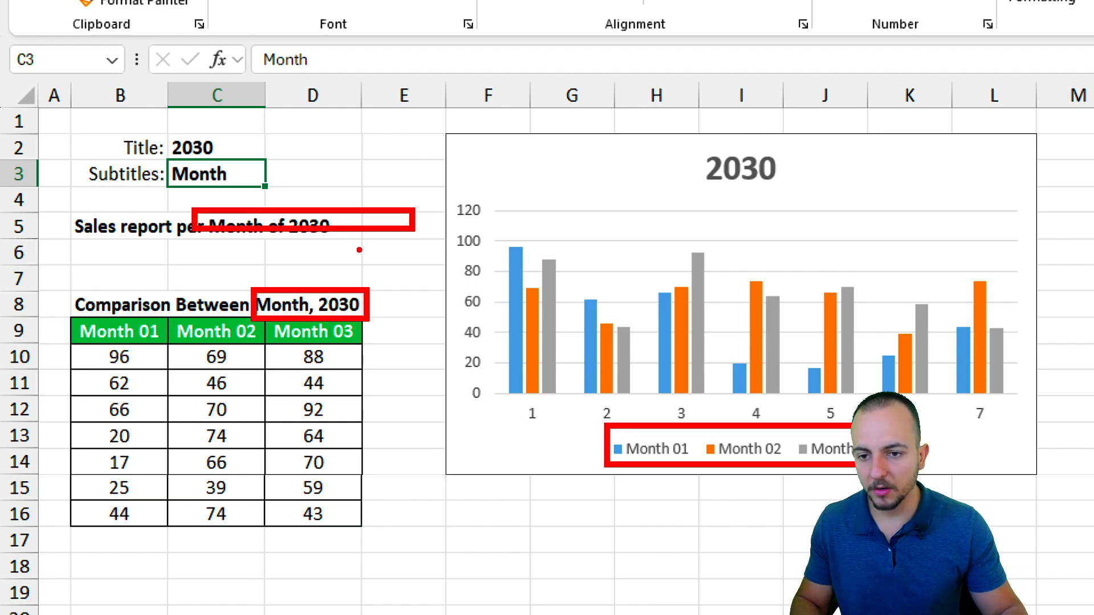
pyautogui.press('Escape')
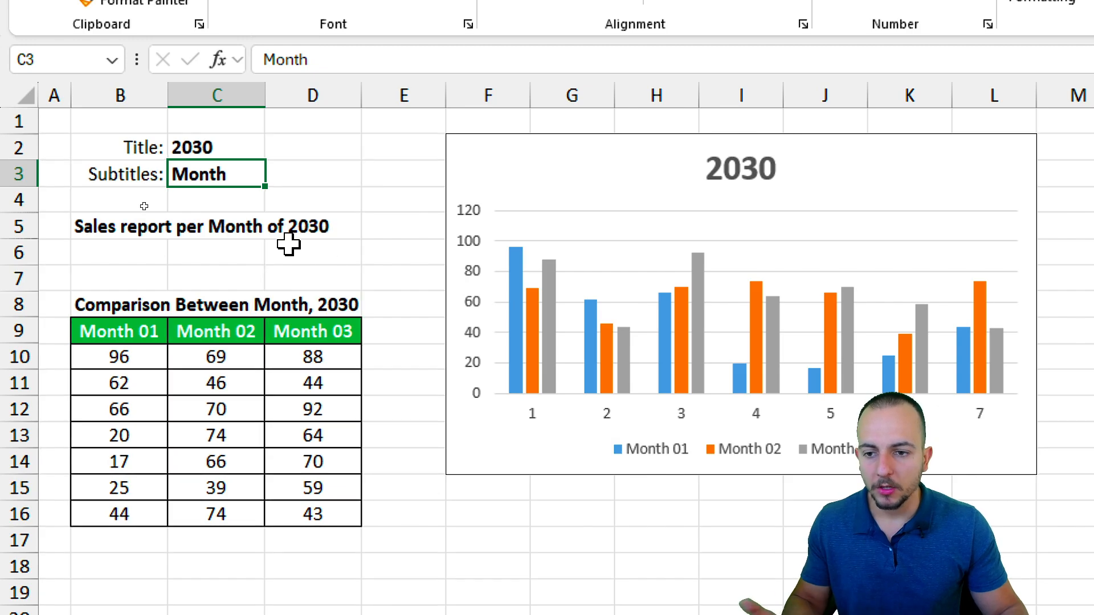
pyautogui.click(146, 228)
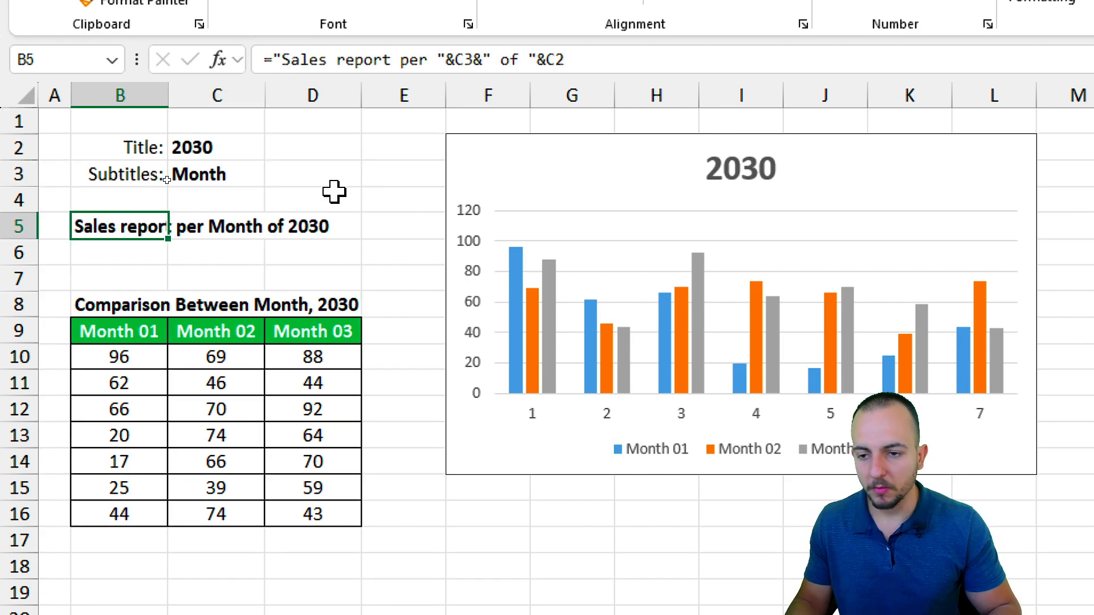
pyautogui.press('Delete')
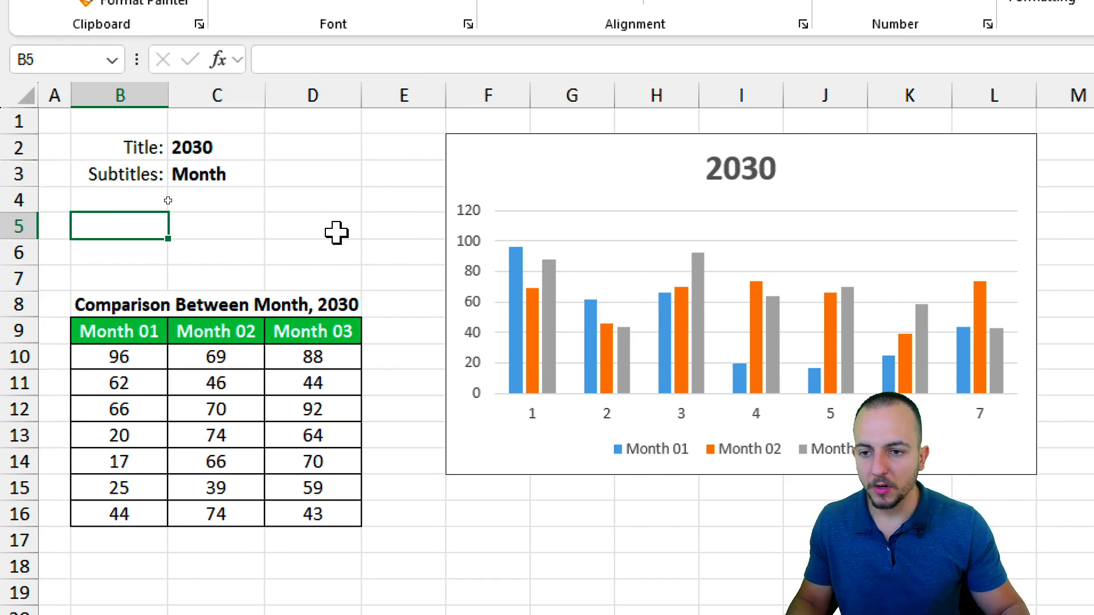
pyautogui.write('=')
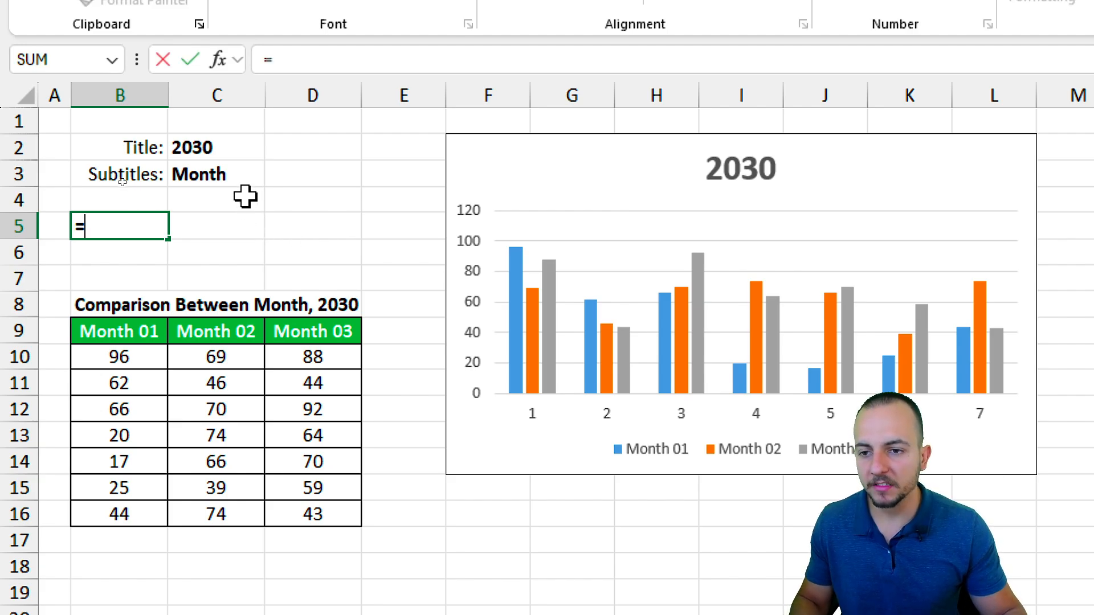
pyautogui.click(238, 148)
pyautogui.click(220, 177)
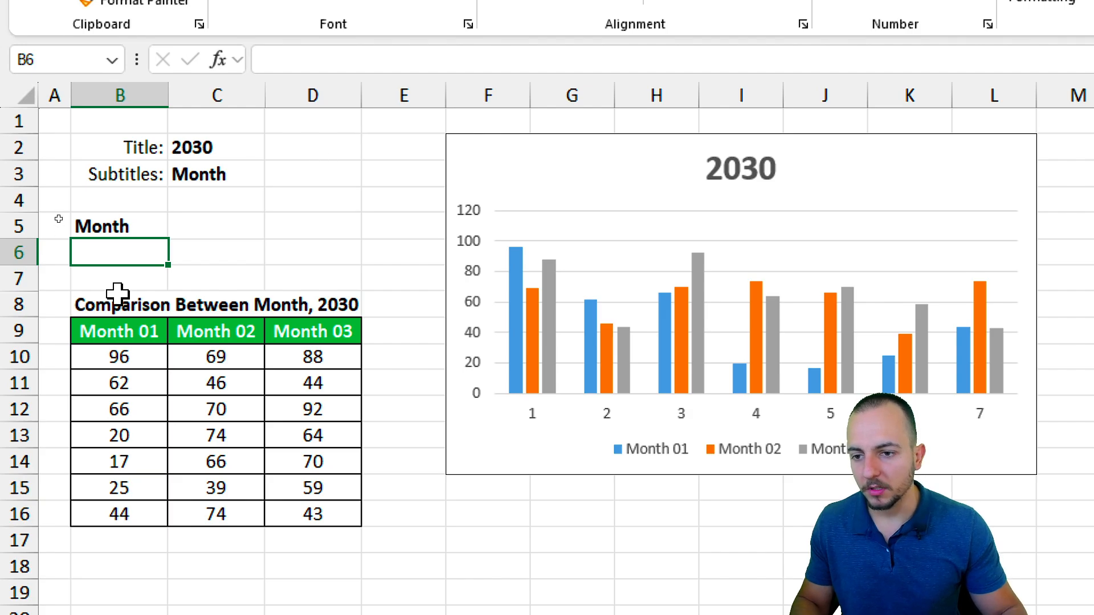
pyautogui.click(131, 224)
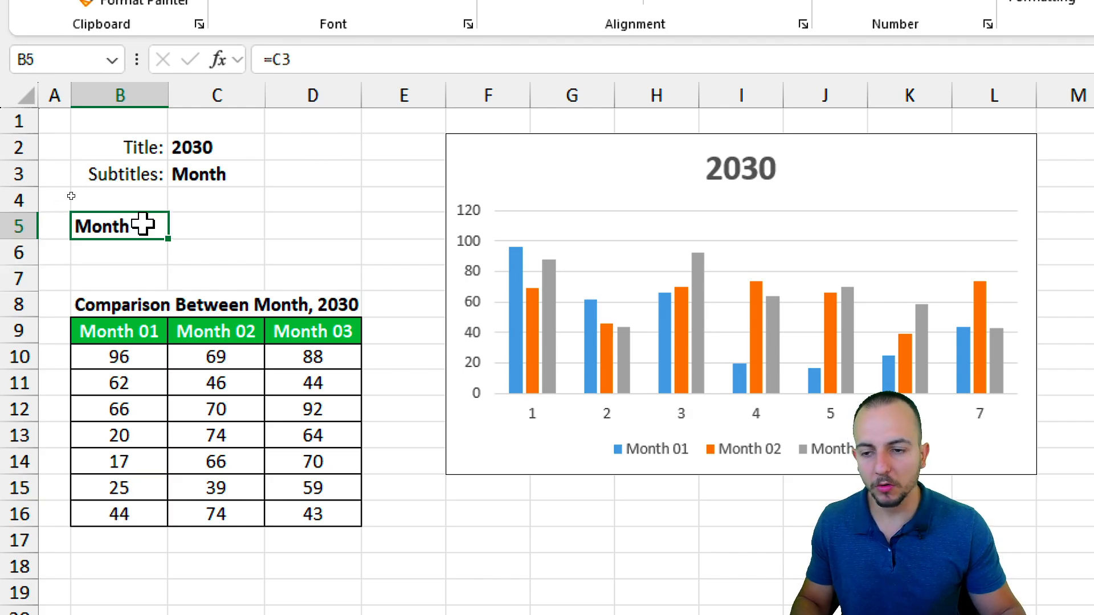
pyautogui.moveTo(141, 227)
pyautogui.mouseDown()
pyautogui.moveTo(226, 181)
pyautogui.moveTo(184, 161)
pyautogui.mouseUp()
pyautogui.click(193, 167)
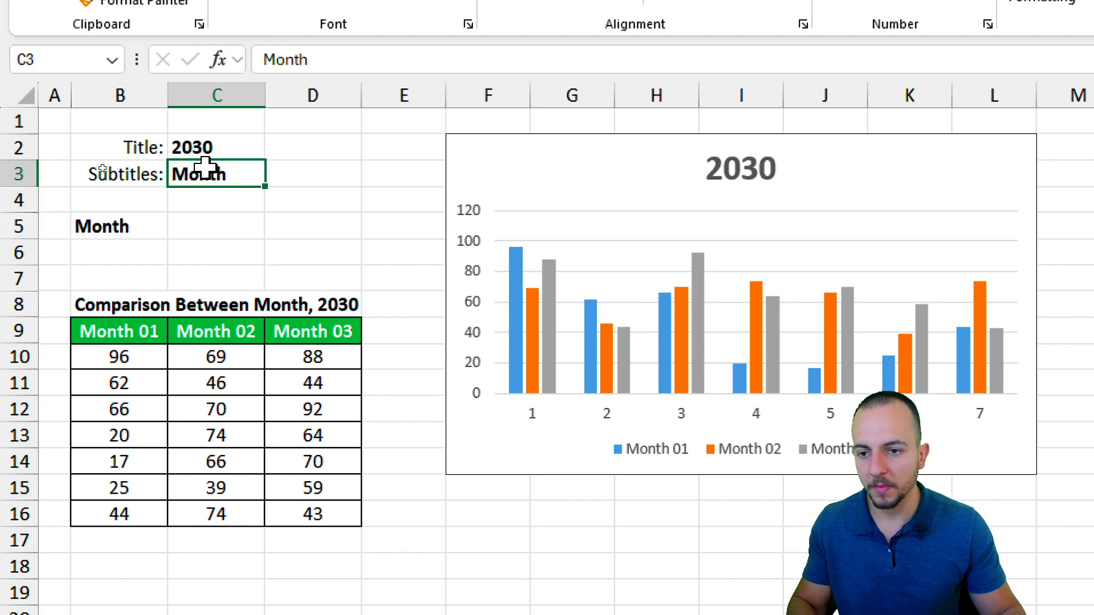
pyautogui.write('123 abc')
pyautogui.press('Return')
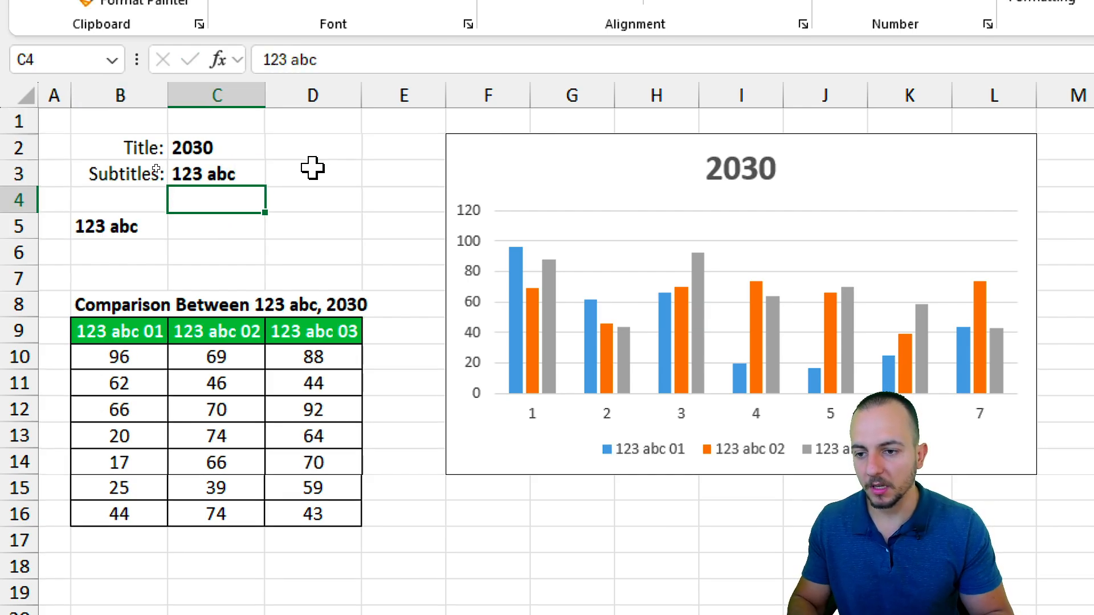
pyautogui.click(122, 225)
pyautogui.hotkey('ctrl', 'z')
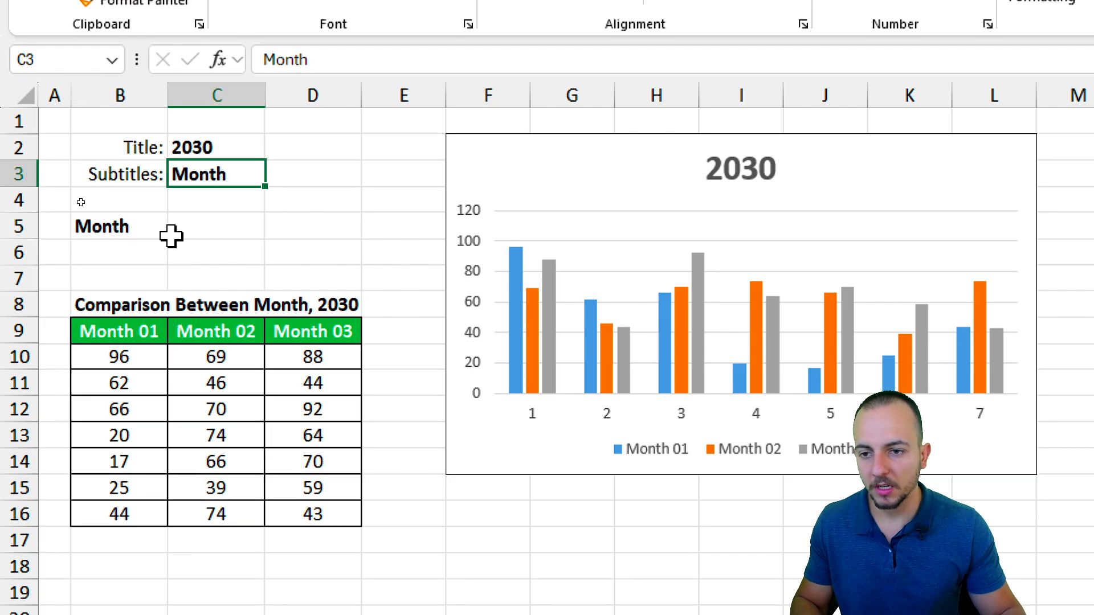
pyautogui.click(165, 235)
# Enter the formula ="Sales Report per "&C3 in B5 so it reads Sales Report per Month.
pyautogui.click(202, 179)
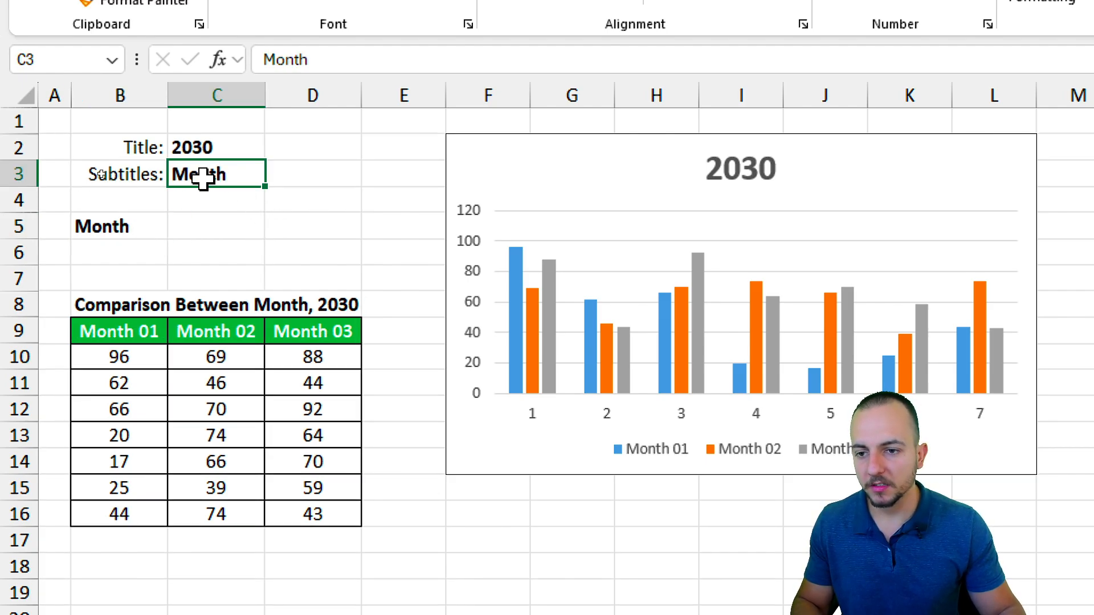
pyautogui.click(144, 236)
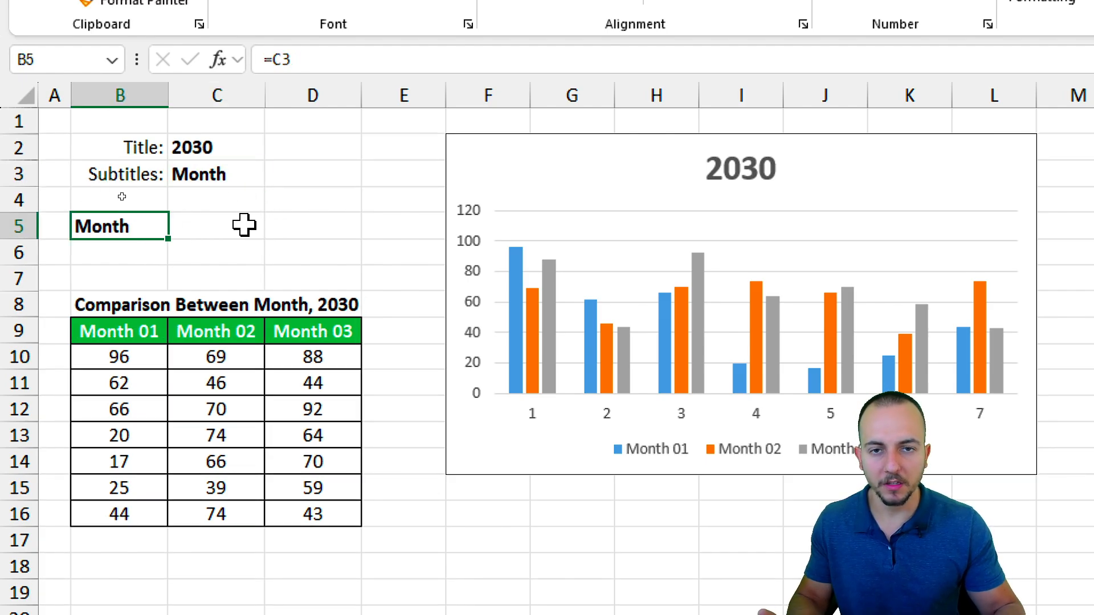
pyautogui.write('=')
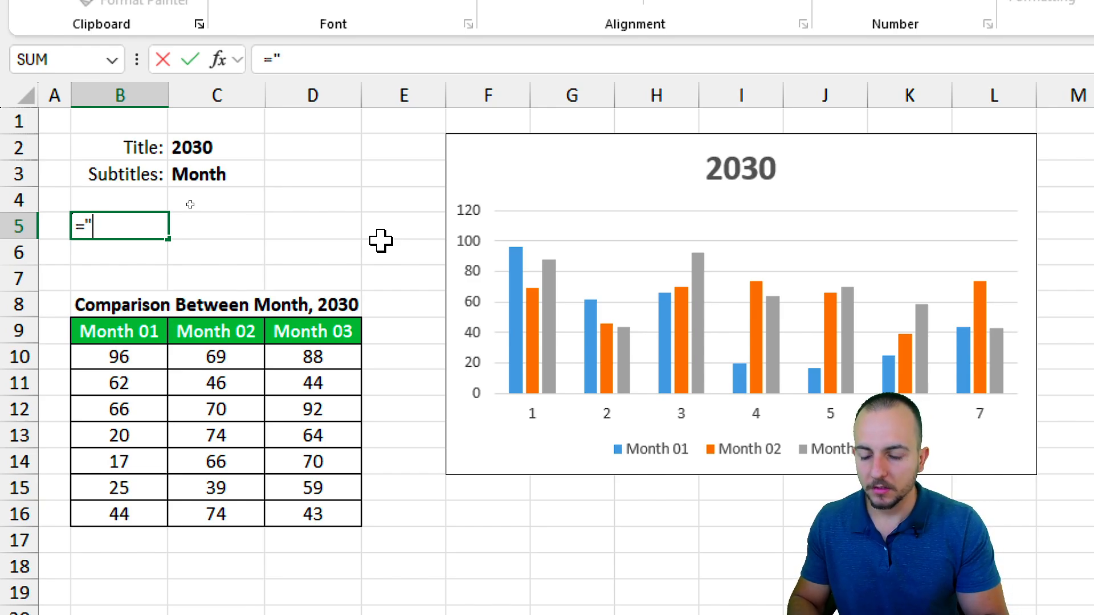
pyautogui.write('Sal')
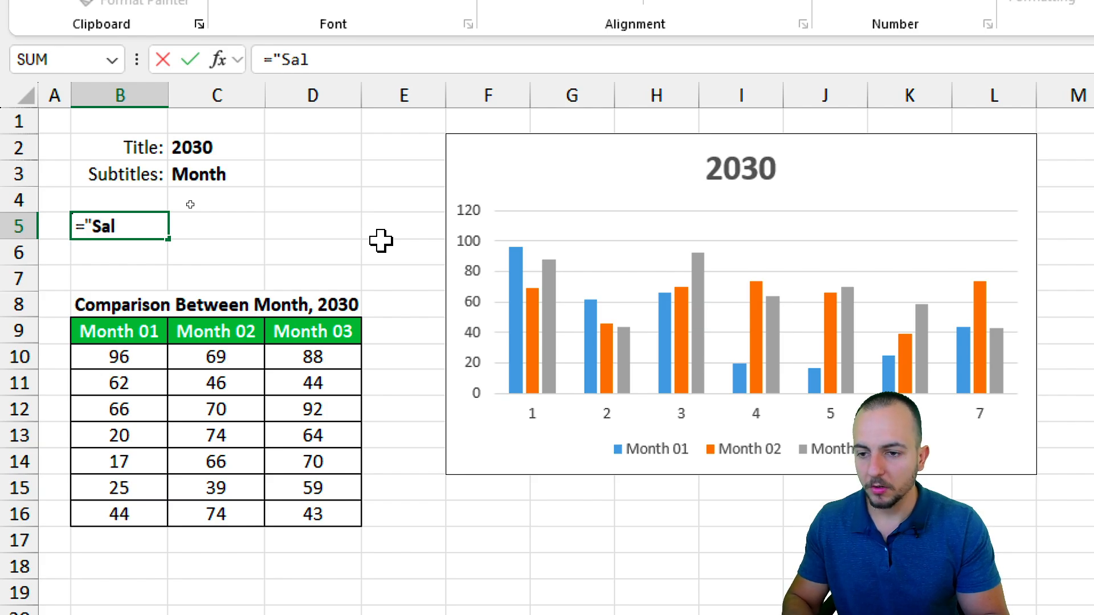
pyautogui.write('es Report ')
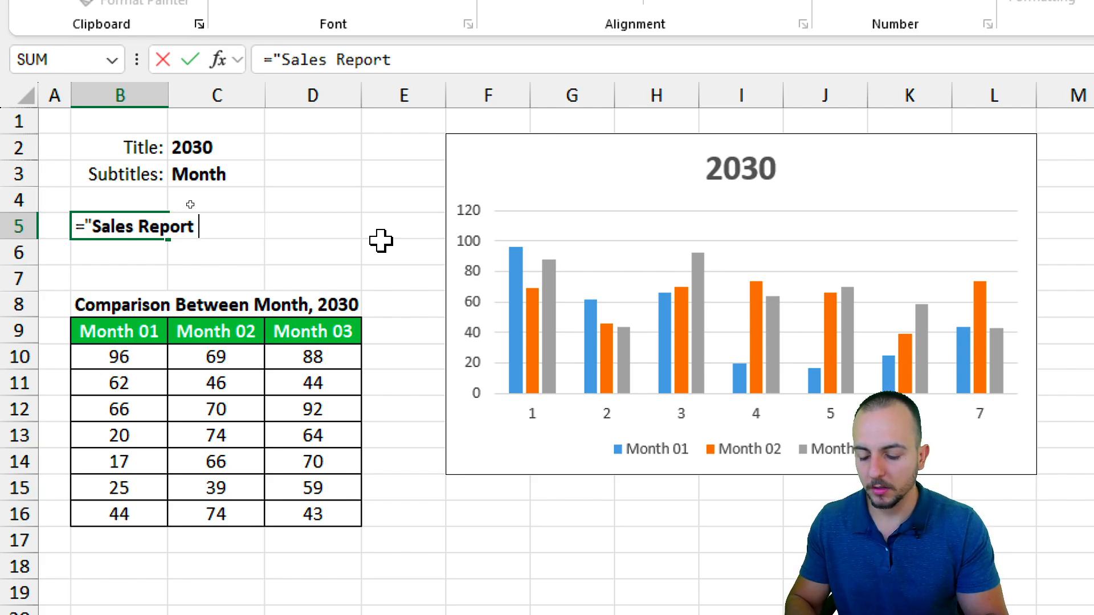
pyautogui.write('per')
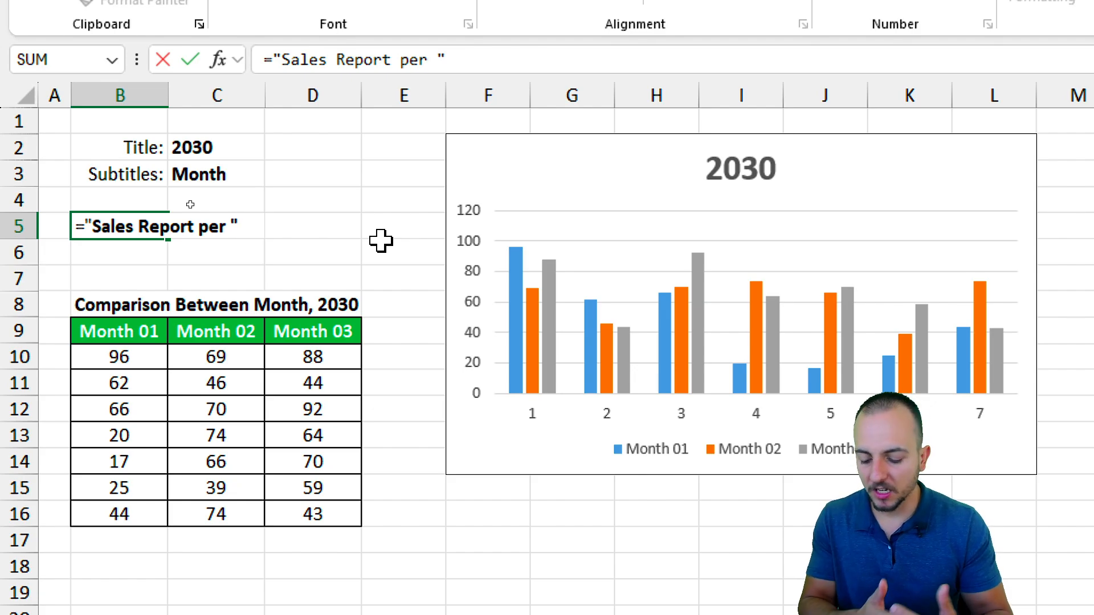
pyautogui.write('&')
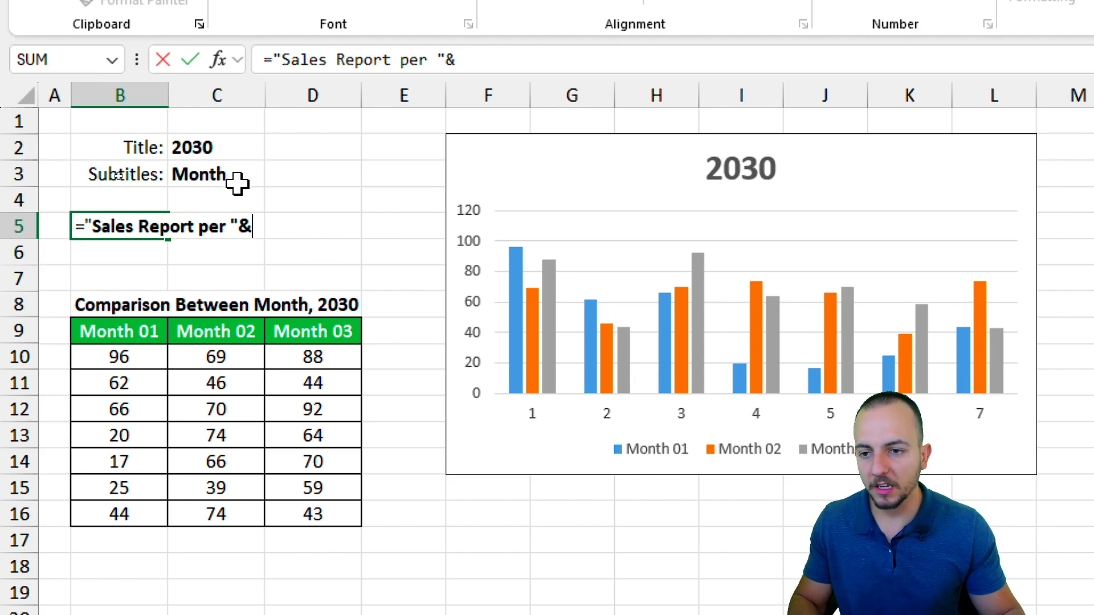
pyautogui.click(220, 172)
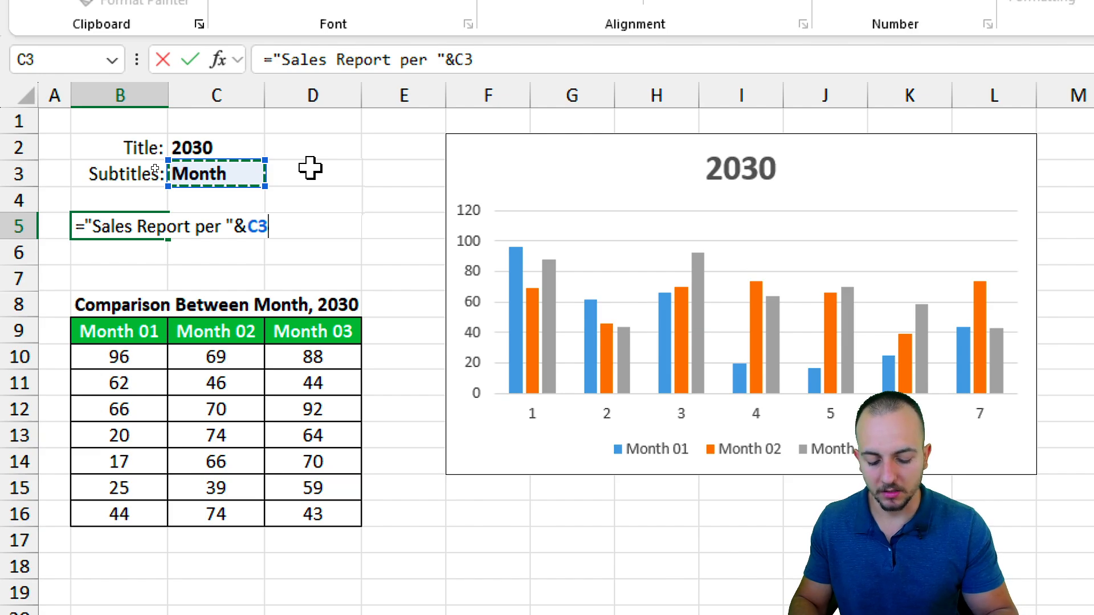
pyautogui.press('Return')
# Test the heading by changing C3 to 'Jopa Excel', then undo back to Month.
pyautogui.click(231, 173)
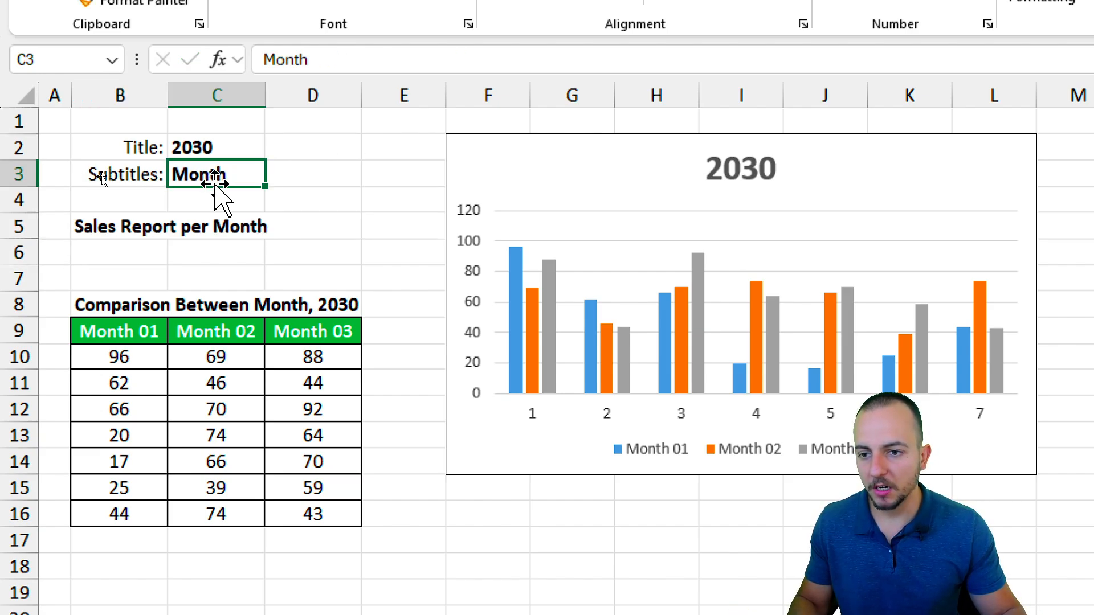
pyautogui.write('Jopa')
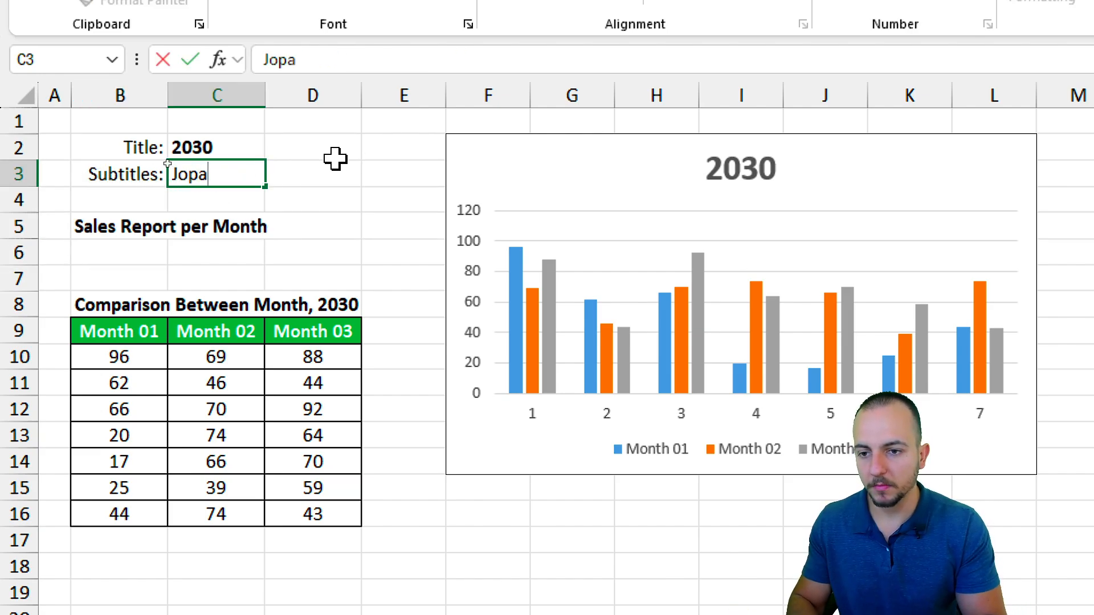
pyautogui.write(' Excel')
pyautogui.hotkey('ctrl', 'Return')
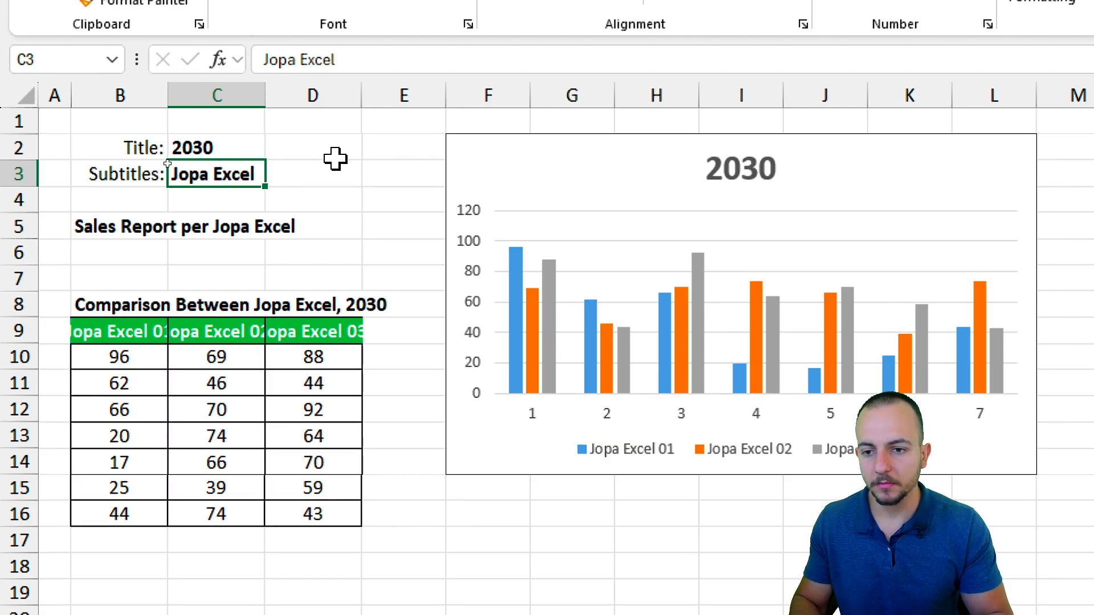
pyautogui.hotkey('ctrl', 'z')
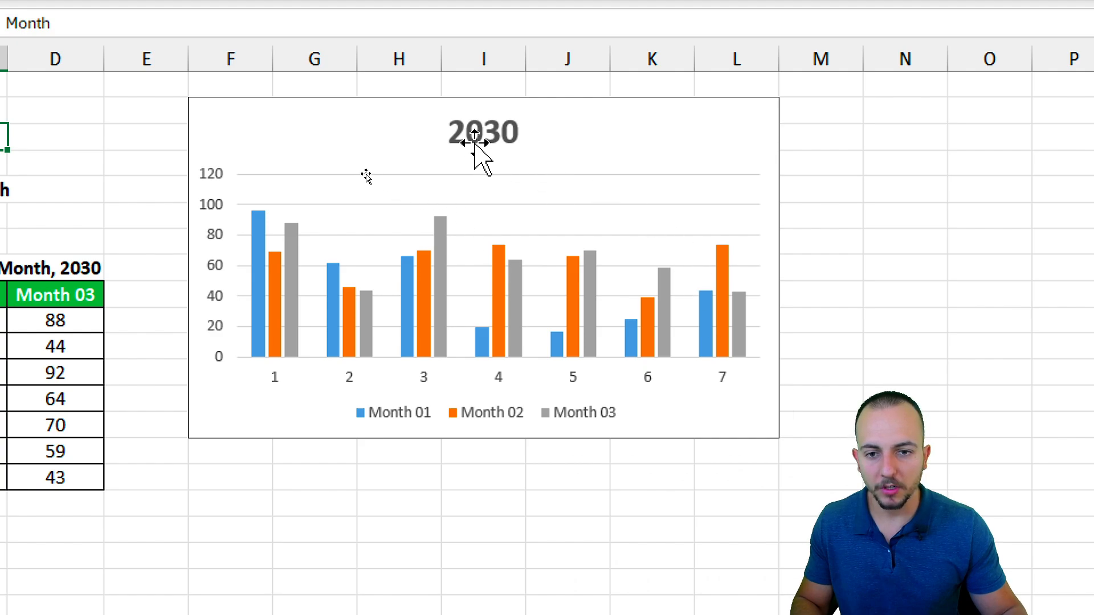
# Replace the chart title's link with =B5 so it shows Sales Report per Month.
pyautogui.click(712, 174)
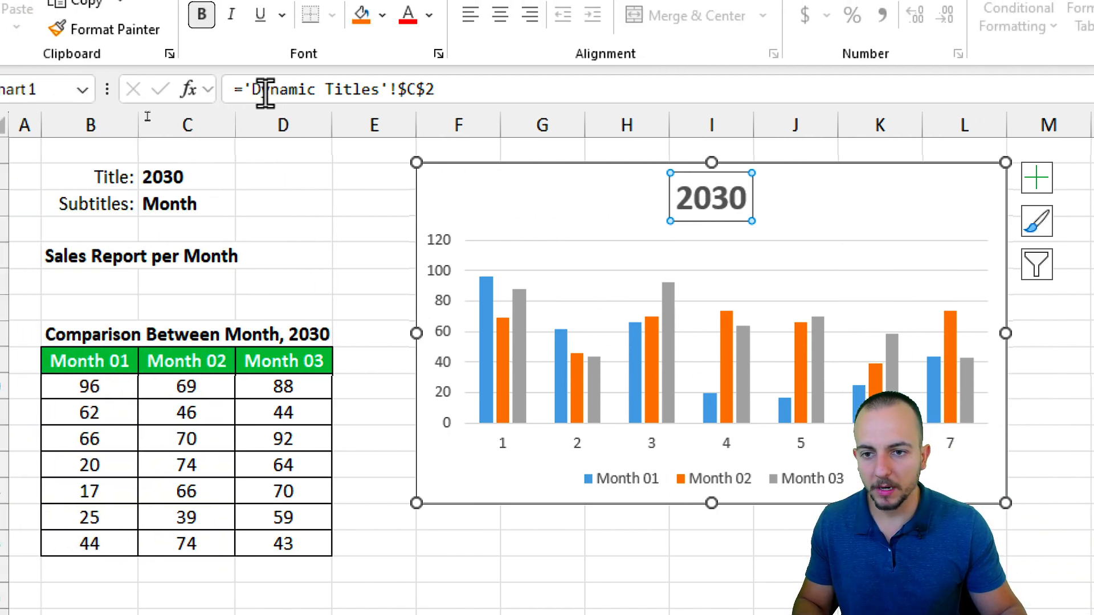
pyautogui.click(430, 92)
pyautogui.moveTo(430, 91); pyautogui.dragTo(240, 85)
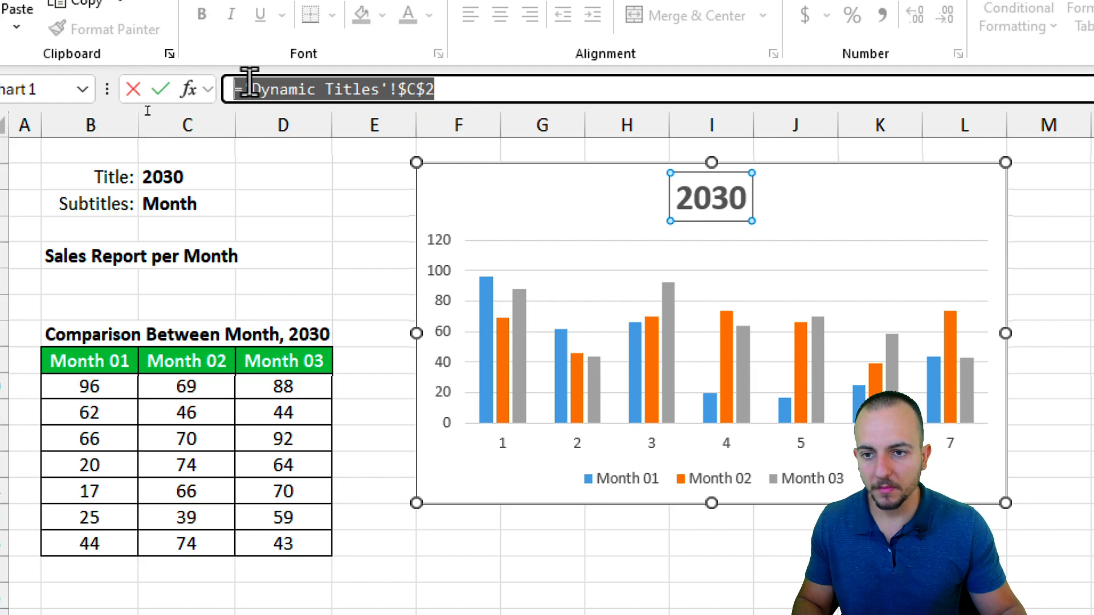
pyautogui.press('BackSpace')
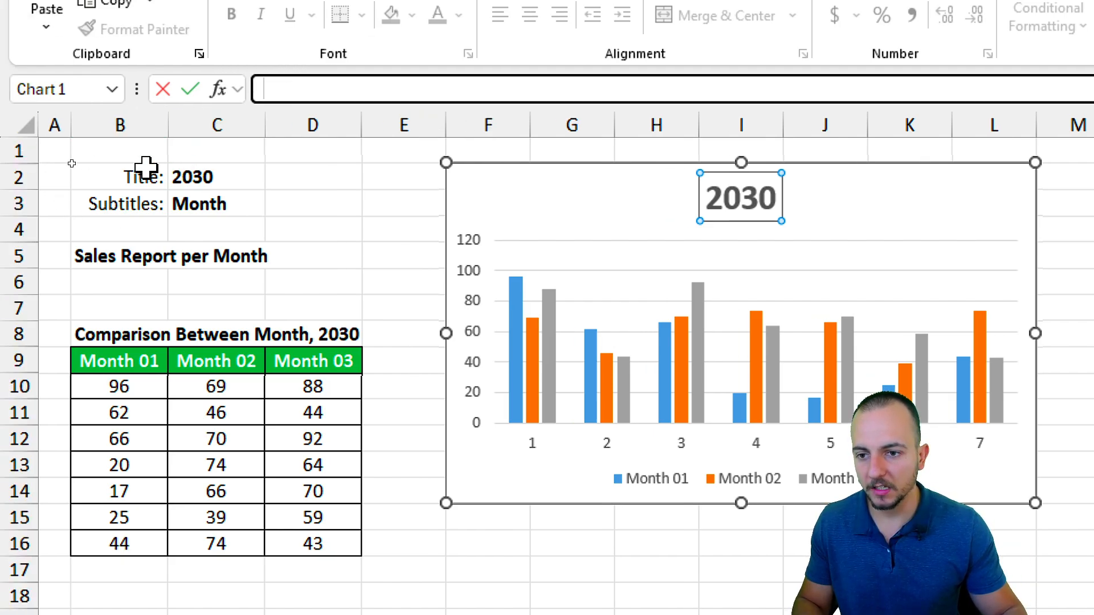
pyautogui.click(187, 171)
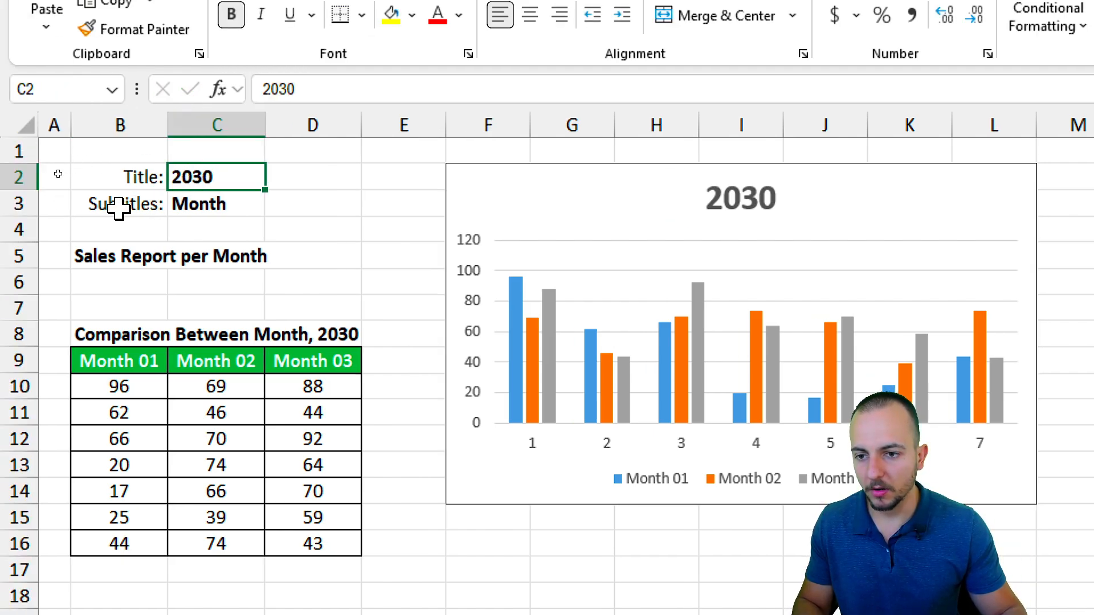
pyautogui.click(86, 252)
pyautogui.click(740, 198)
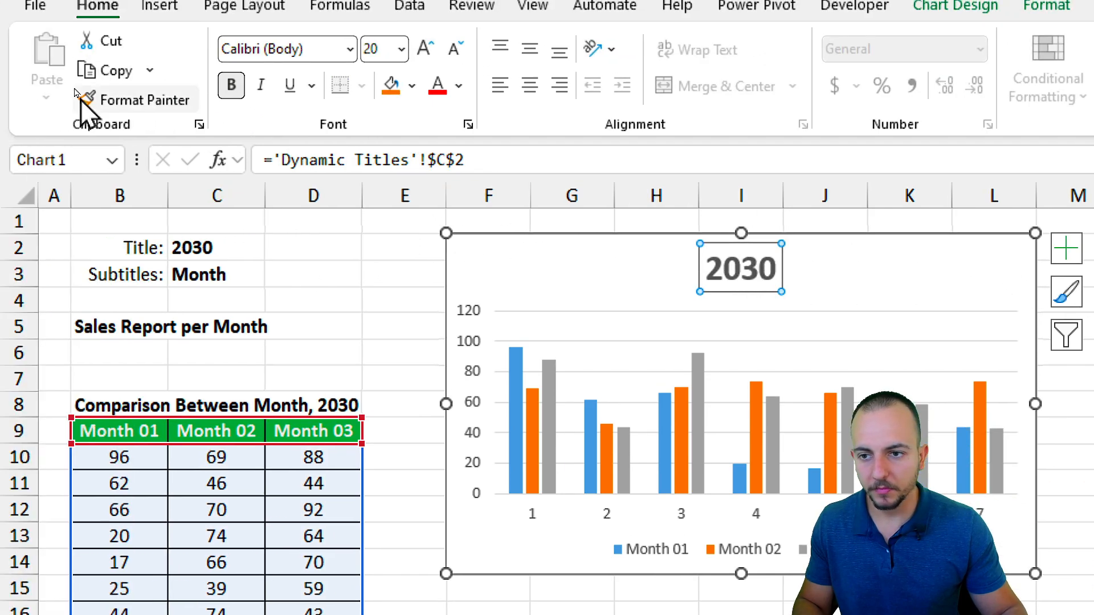
pyautogui.moveTo(464, 160); pyautogui.dragTo(264, 169)
pyautogui.write('=')
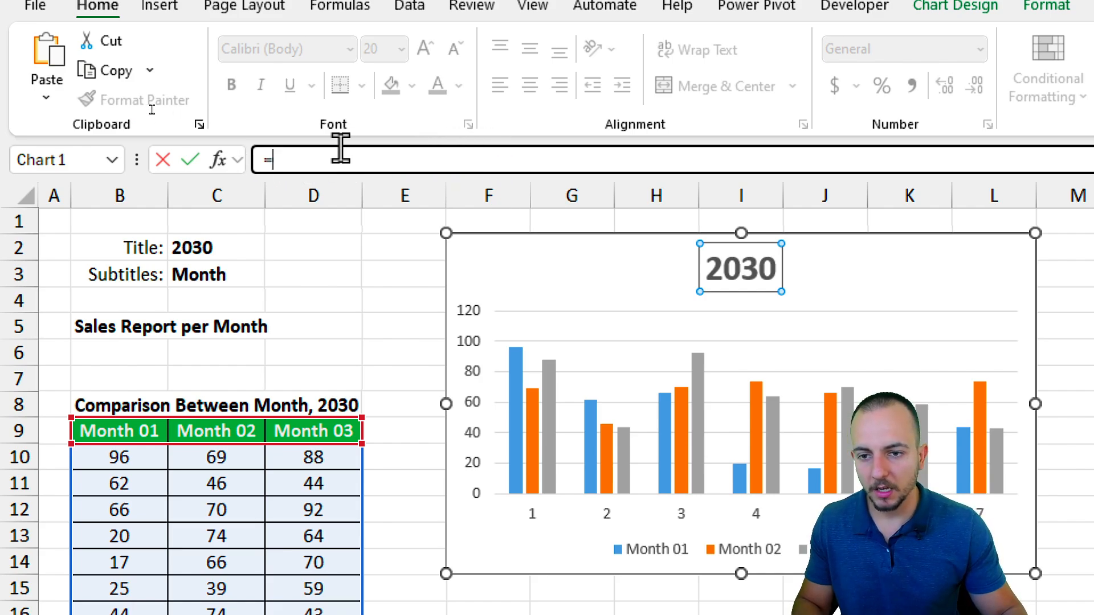
pyautogui.click(116, 327)
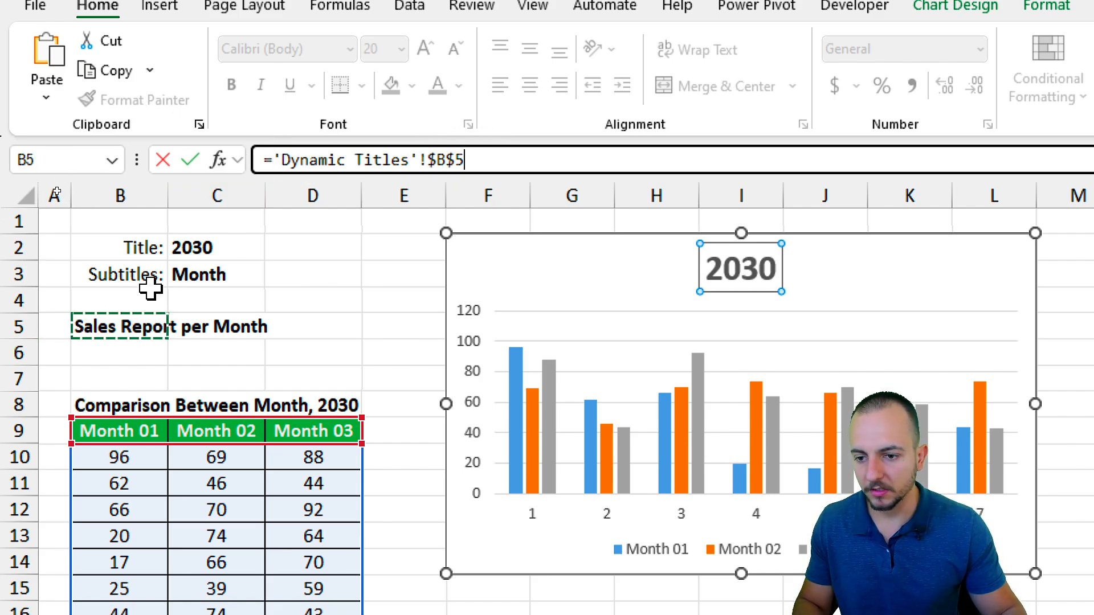
pyautogui.press('Return')
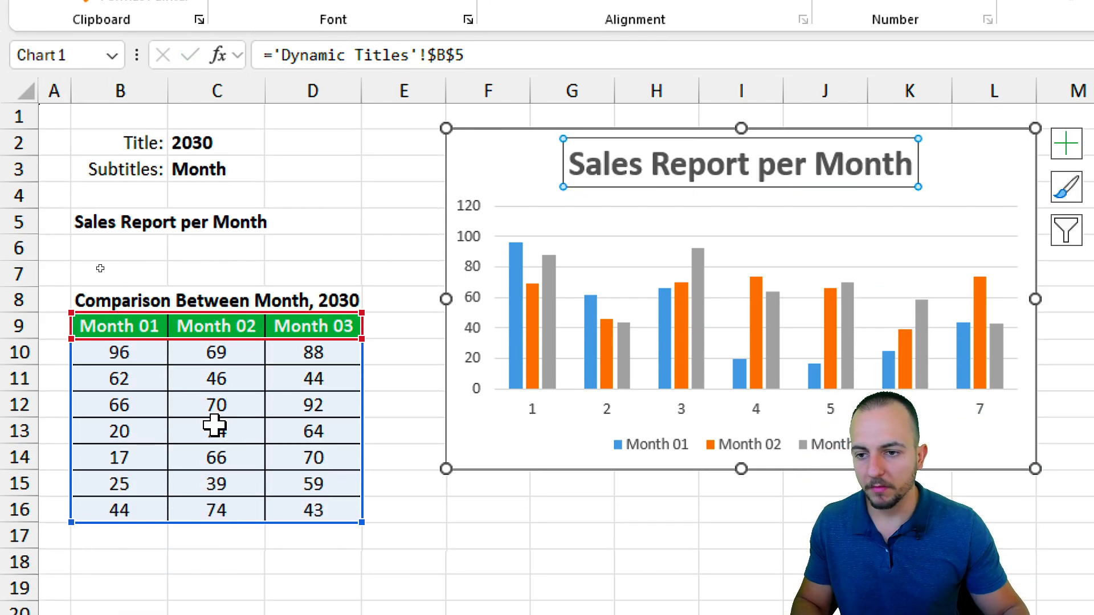
# Move on to the Flash Fill sheet with the product and employee lists.
pyautogui.click(225, 168)
pyautogui.moveTo(223, 142)
pyautogui.mouseDown()
pyautogui.moveTo(197, 139)
pyautogui.moveTo(299, 184)
pyautogui.mouseUp()
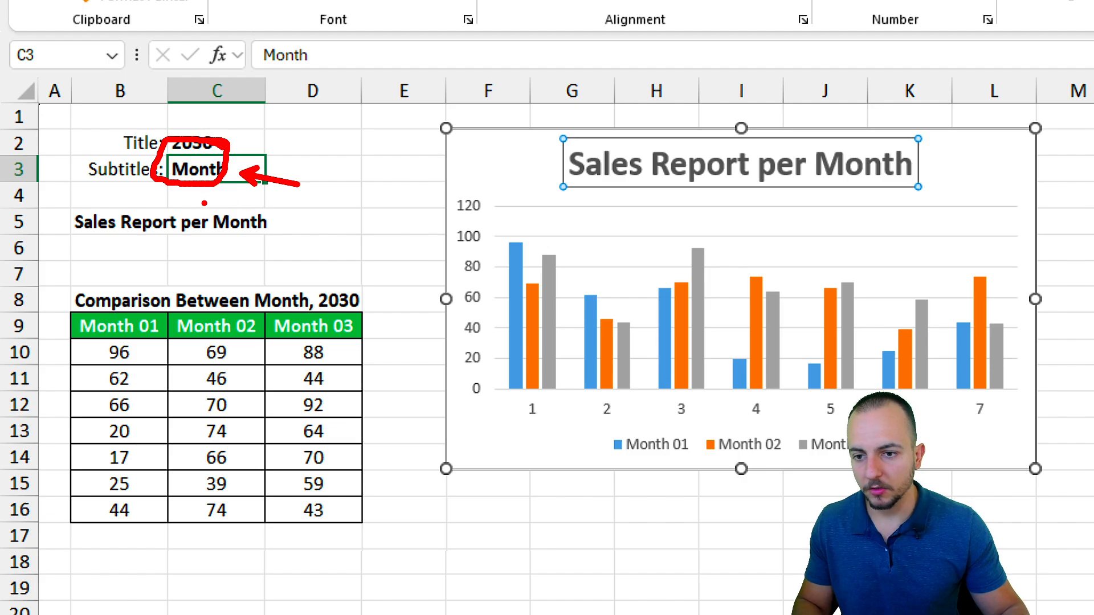
pyautogui.moveTo(206, 205)
pyautogui.mouseDown()
pyautogui.moveTo(302, 222)
pyautogui.moveTo(204, 204)
pyautogui.mouseUp()
pyautogui.moveTo(277, 246)
pyautogui.mouseDown()
pyautogui.moveTo(572, 208)
pyautogui.moveTo(834, 197)
pyautogui.mouseUp()
pyautogui.click(596, 221)
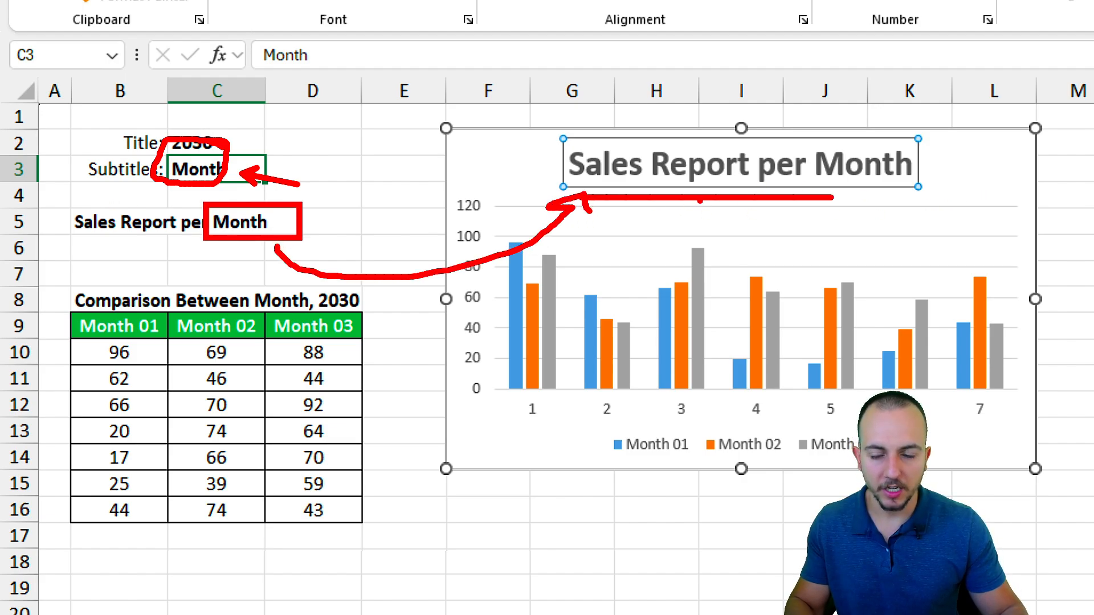
pyautogui.press('Escape')
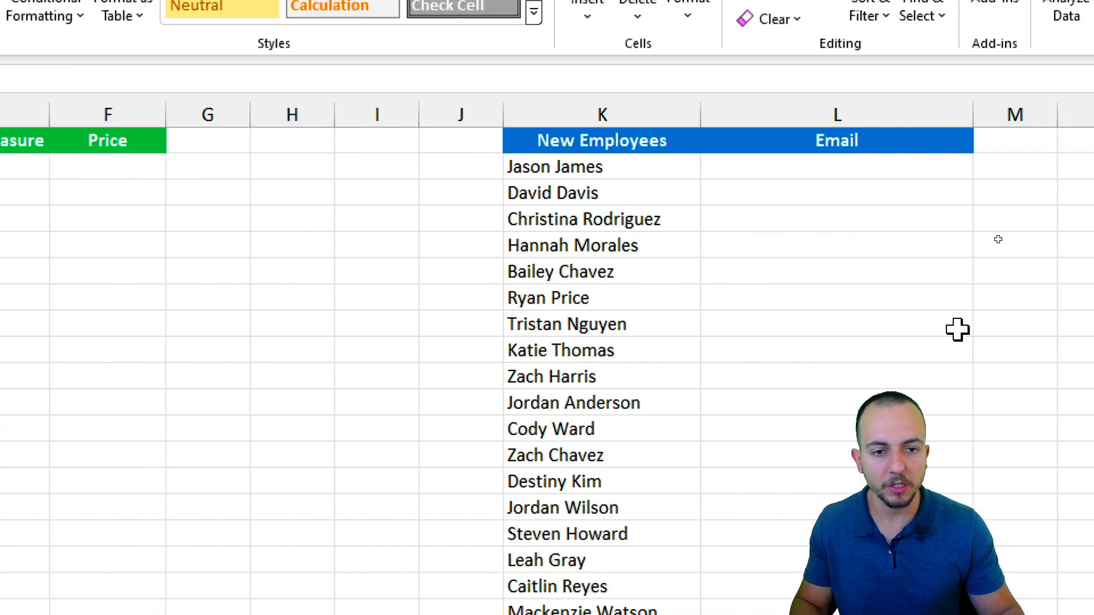
# Look over the Product Information entries and the employee list on the sheet.
pyautogui.click(540, 114)
pyautogui.click(532, 163)
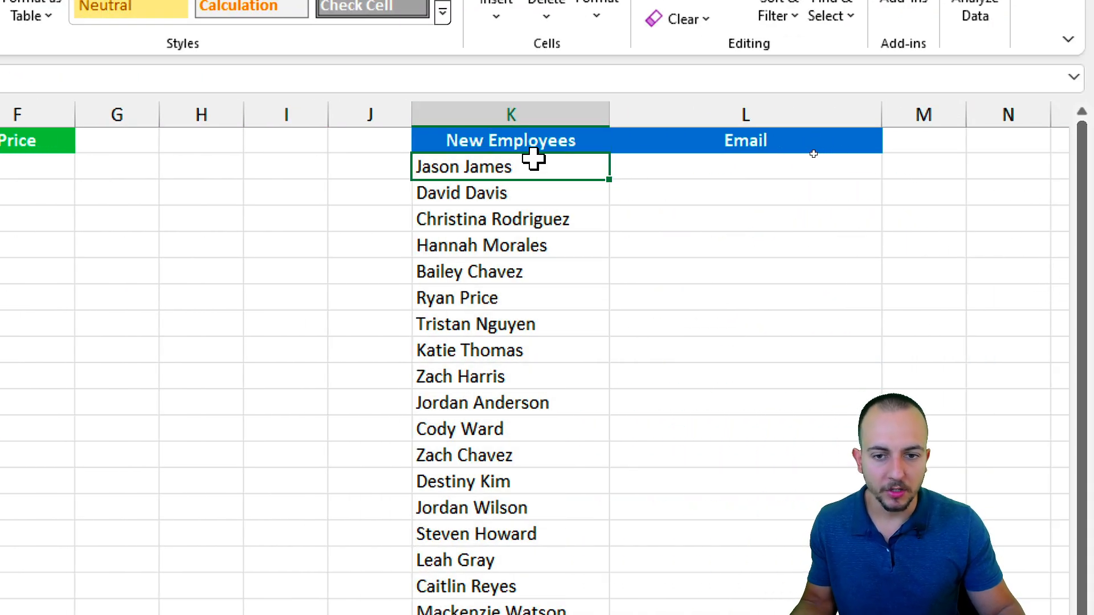
pyautogui.click(686, 164)
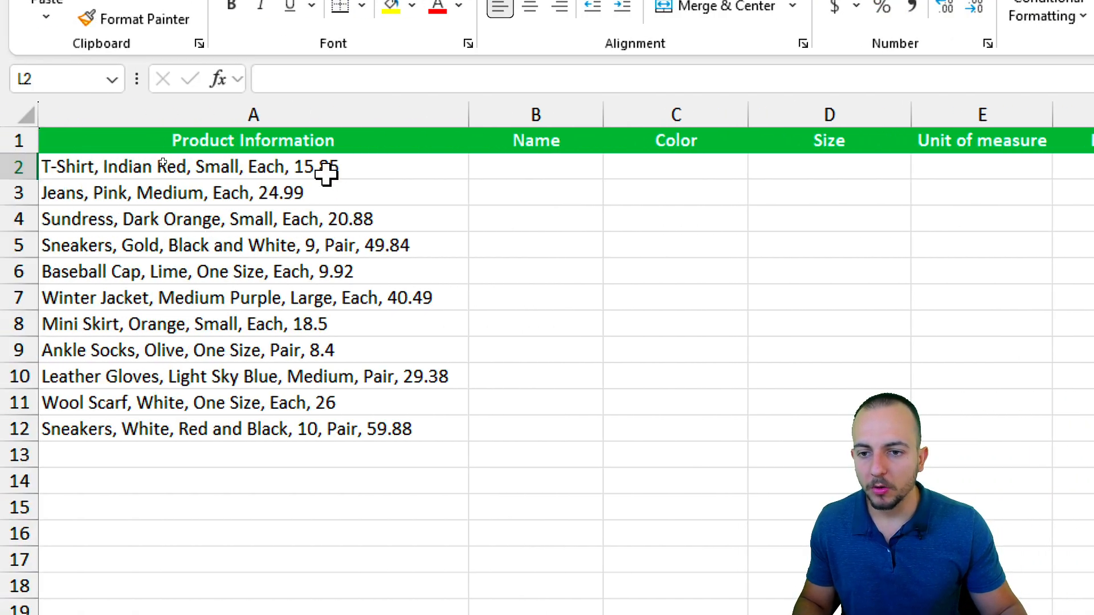
pyautogui.moveTo(288, 140); pyautogui.dragTo(262, 428)
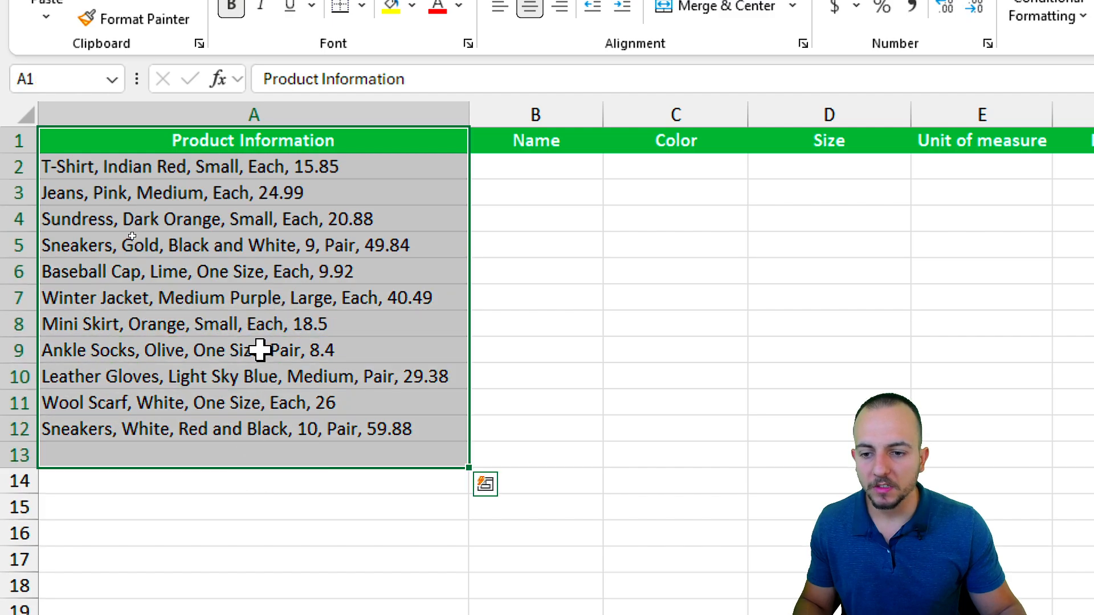
pyautogui.click(276, 114)
pyautogui.click(262, 165)
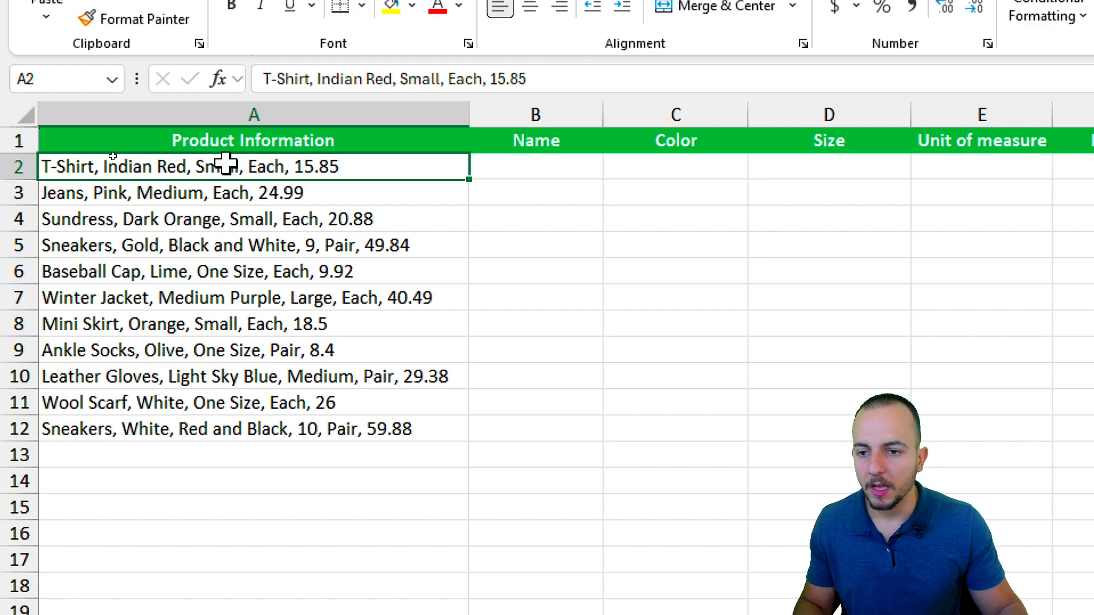
pyautogui.moveTo(227, 164); pyautogui.dragTo(192, 428)
pyautogui.click(284, 174)
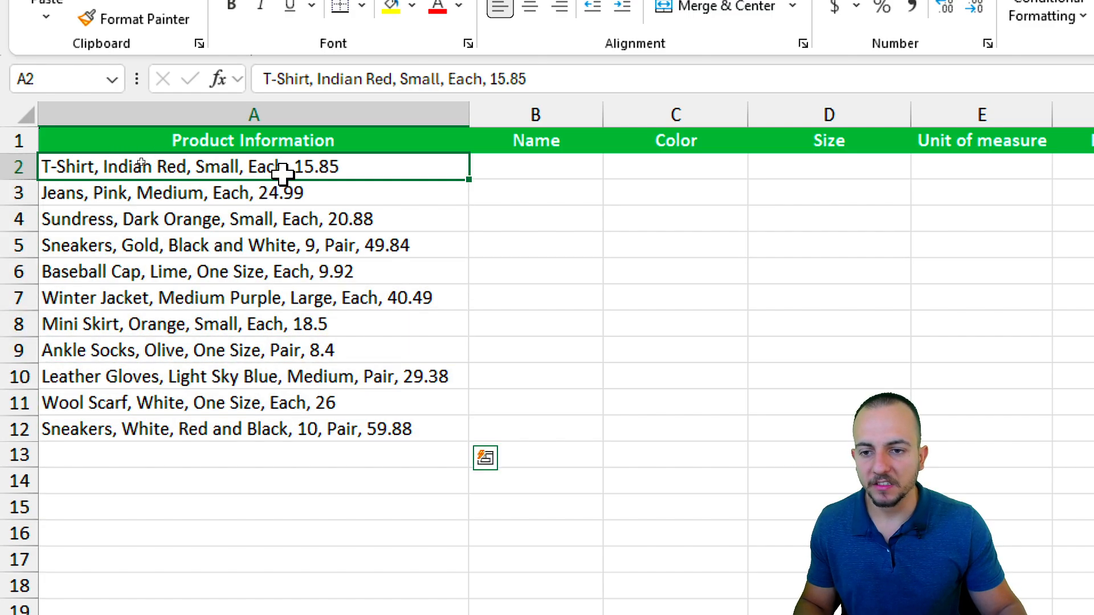
# Enter T-Shirt in B2 and Flash Fill (Ctrl+E) the Name column down to Sneakers.
pyautogui.click(531, 172)
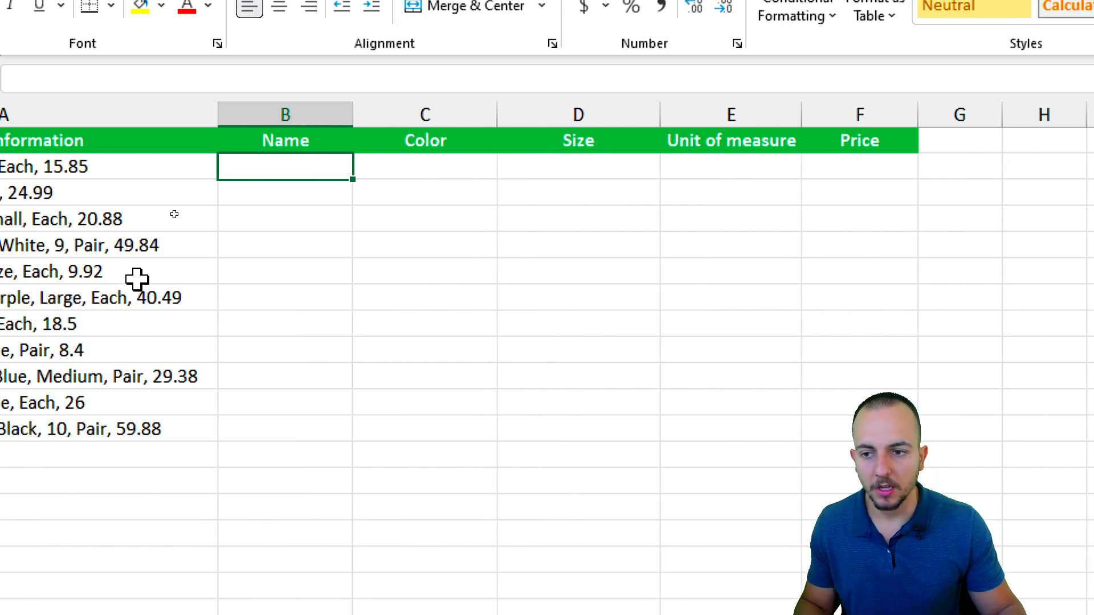
pyautogui.click(515, 116)
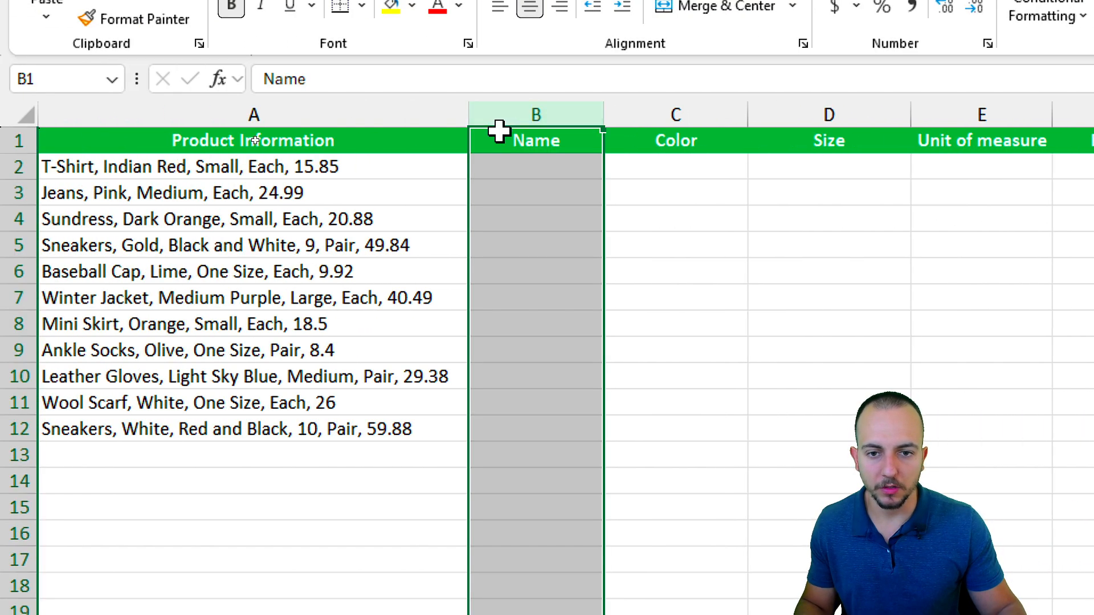
pyautogui.click(527, 183)
pyautogui.click(517, 166)
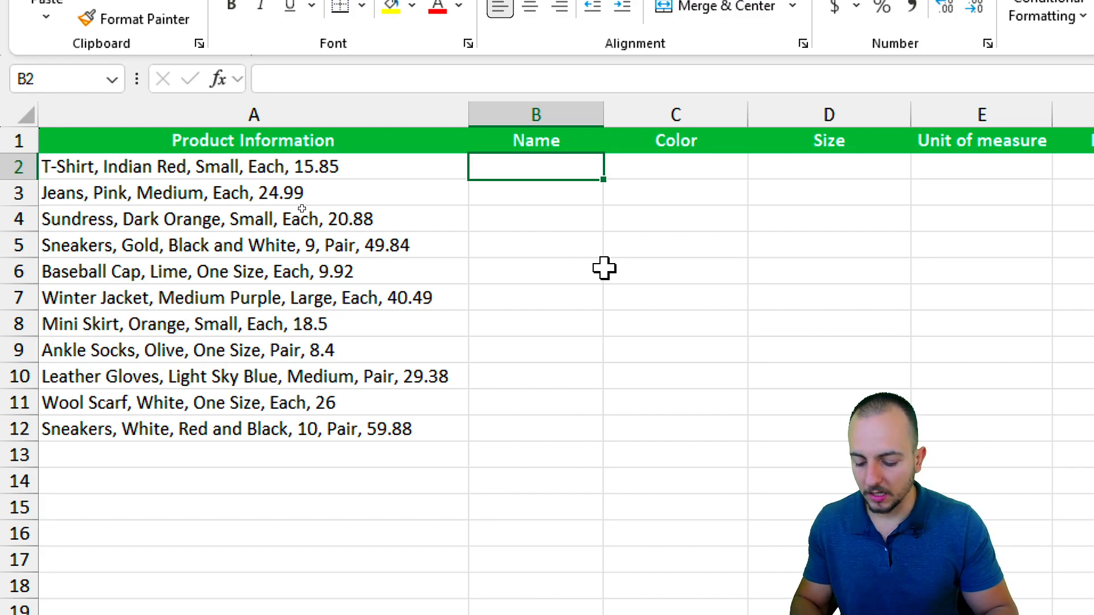
pyautogui.write('T-Shirt')
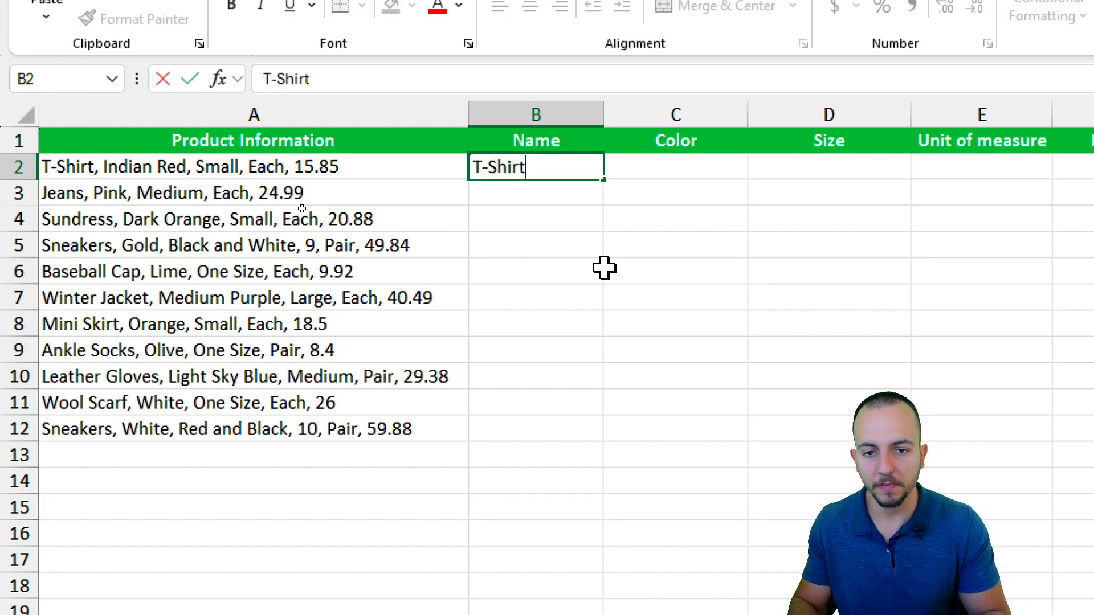
pyautogui.press('Return')
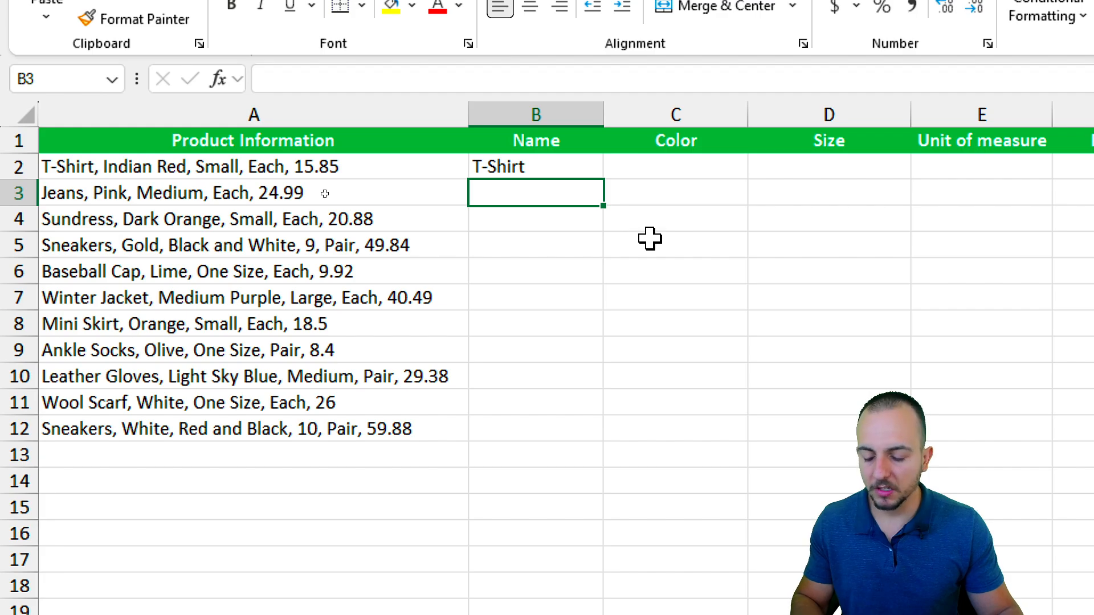
pyautogui.hotkey('ctrl', 'e')
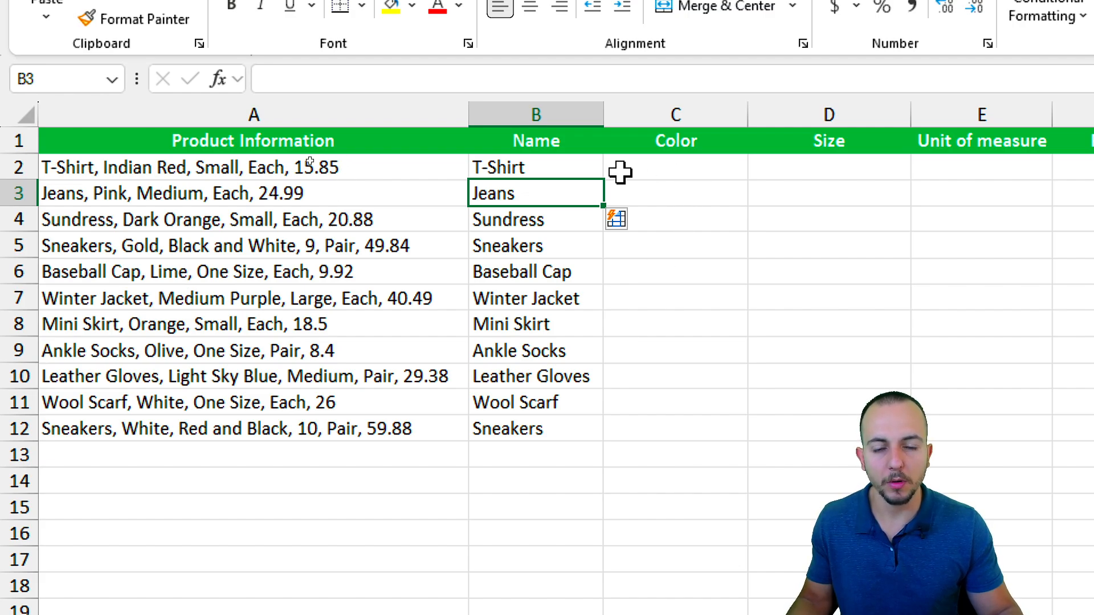
pyautogui.click(653, 171)
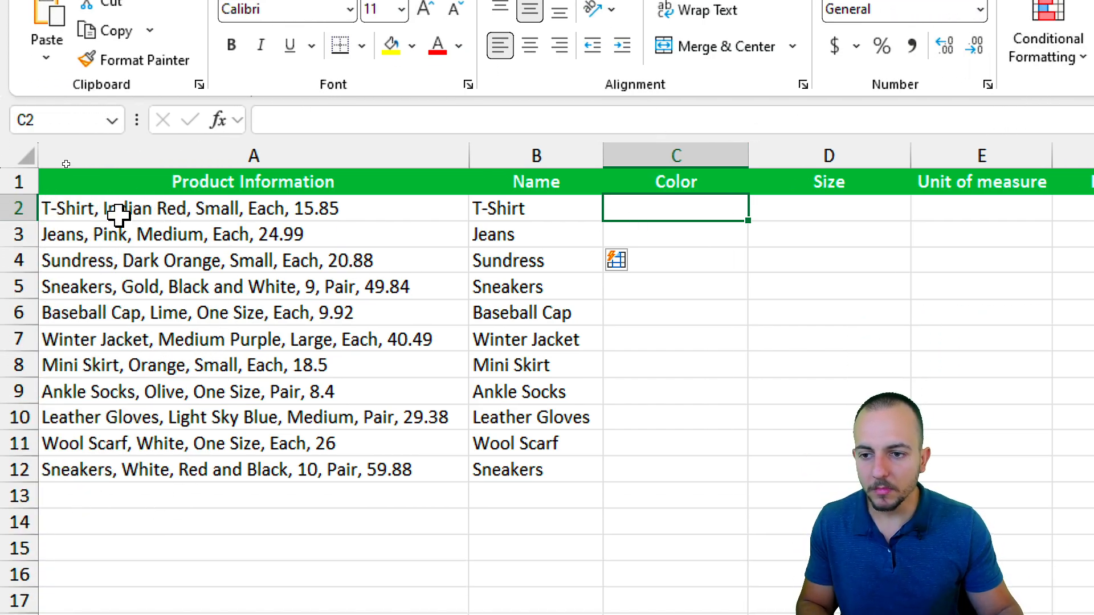
# Enter Indian Red in C2 and use Data > Flash Fill to fill colours down to White.
pyautogui.write('I')
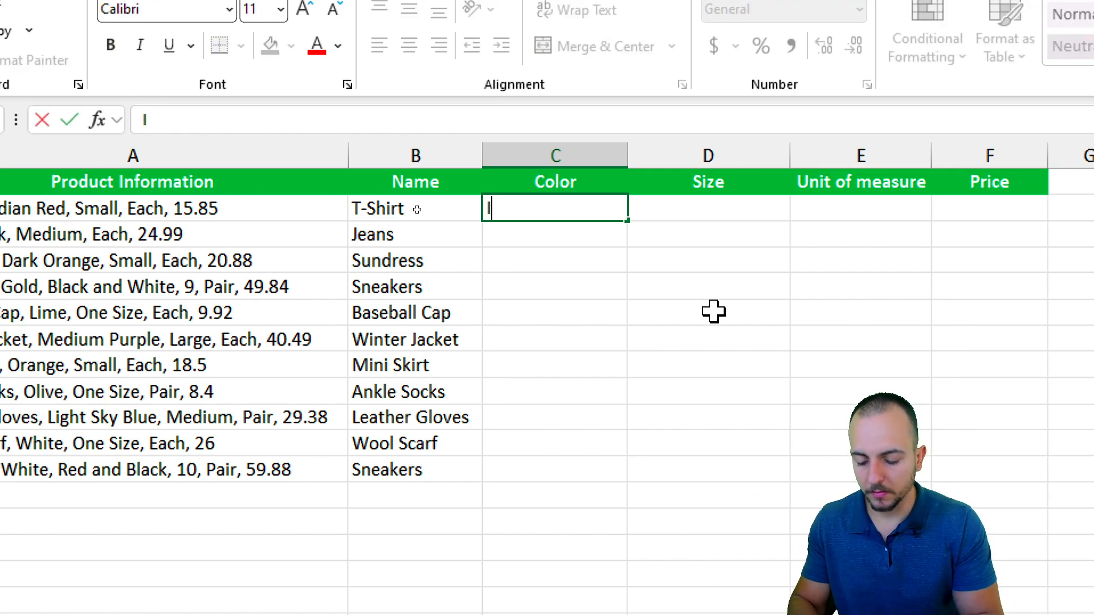
pyautogui.write('ndian Red')
pyautogui.press('Return')
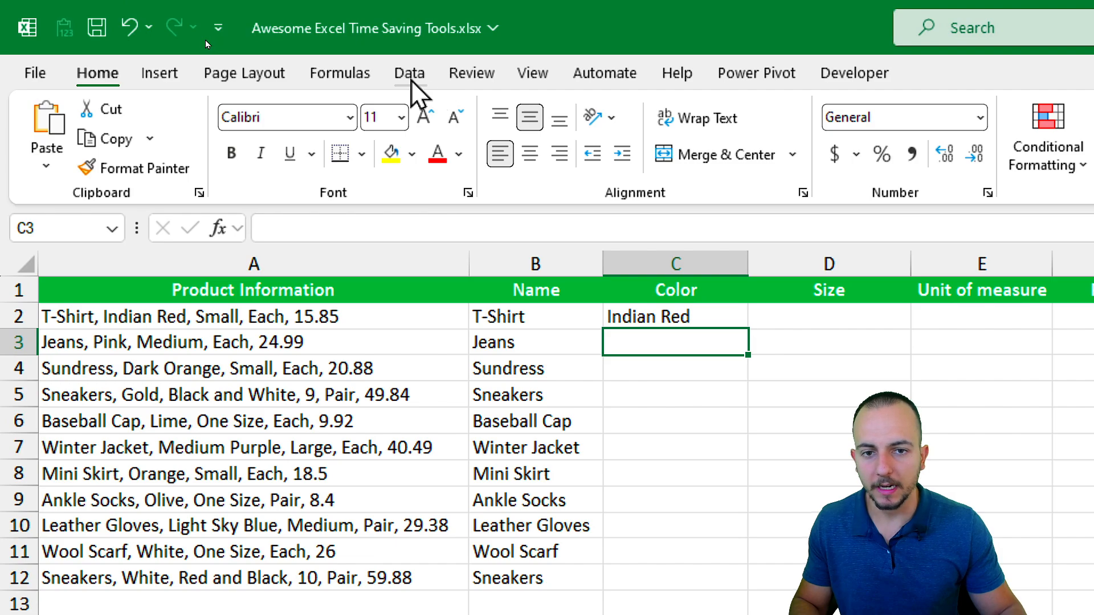
pyautogui.click(410, 73)
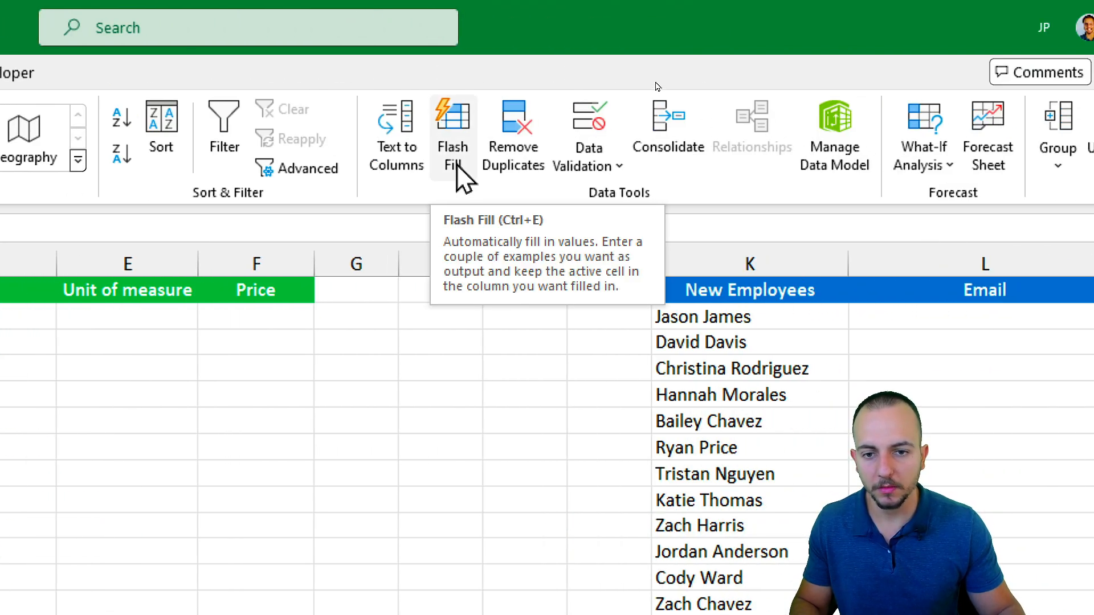
pyautogui.click(465, 177)
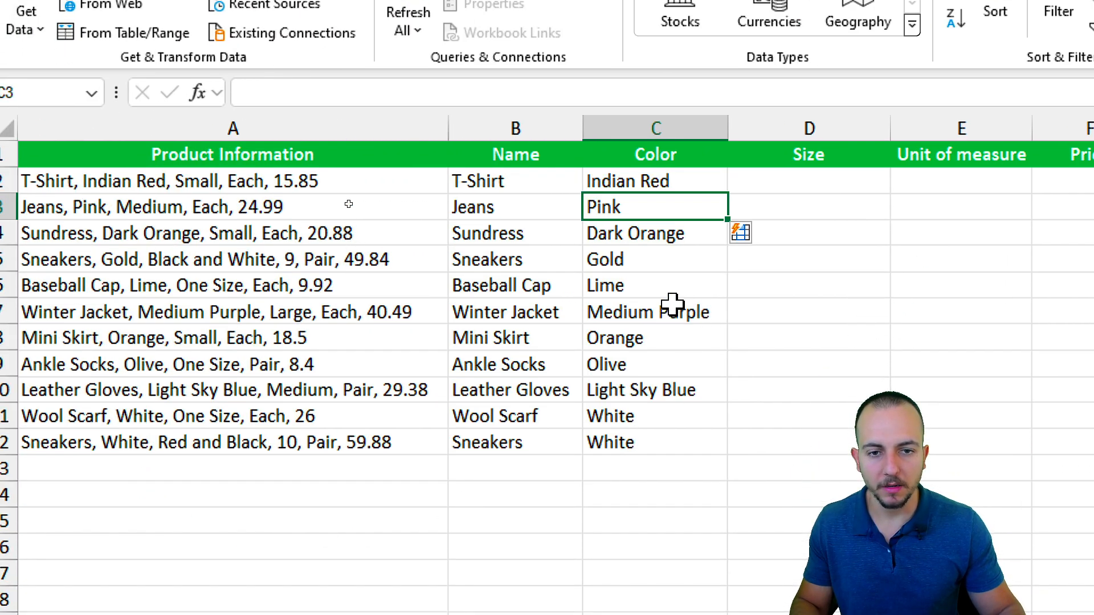
pyautogui.click(139, 180)
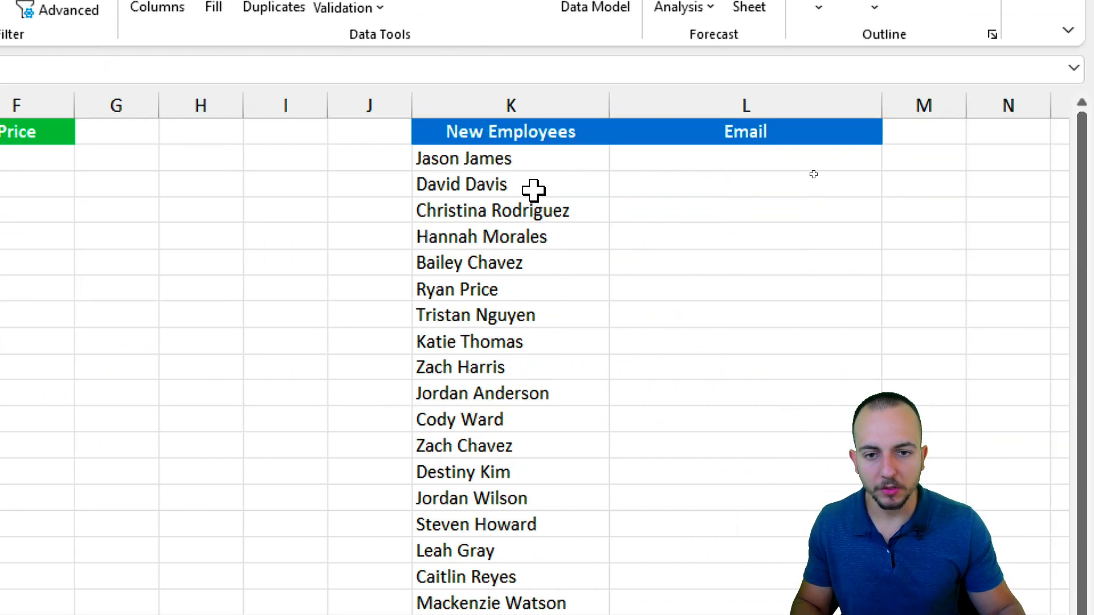
# Type the first employee's company e-mail in L2, Flash Fill all e-mails, then open the Auto Fill sheet.
pyautogui.click(533, 187)
pyautogui.hscroll(3, 483, 275)
pyautogui.moveTo(464, 162)
pyautogui.mouseDown()
pyautogui.moveTo(469, 230)
pyautogui.moveTo(454, 159)
pyautogui.mouseUp()
pyautogui.moveTo(329, 161); pyautogui.dragTo(303, 413)
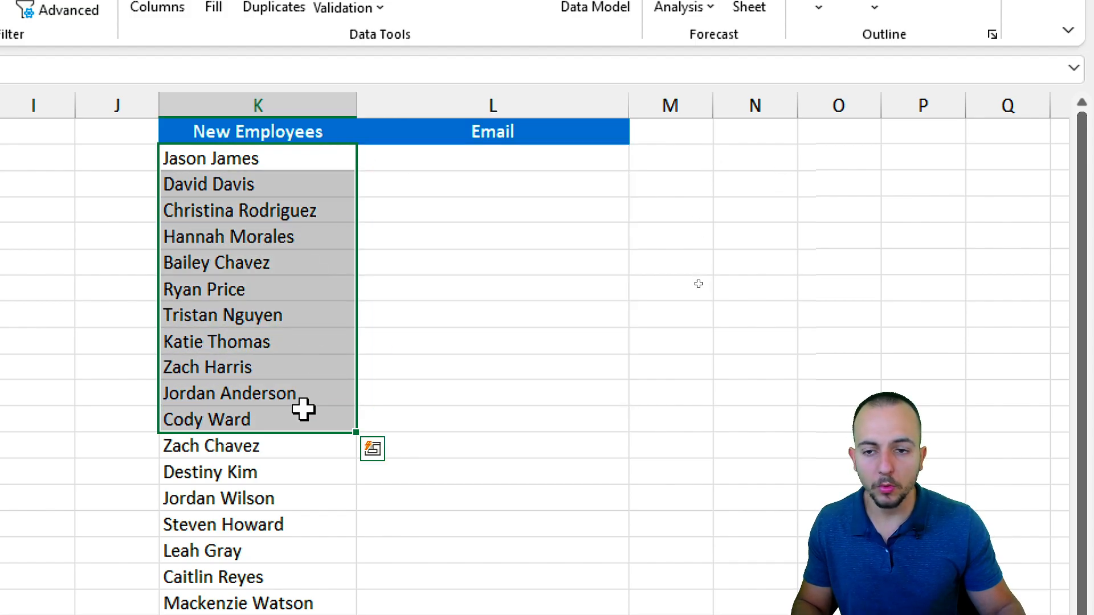
pyautogui.click(459, 166)
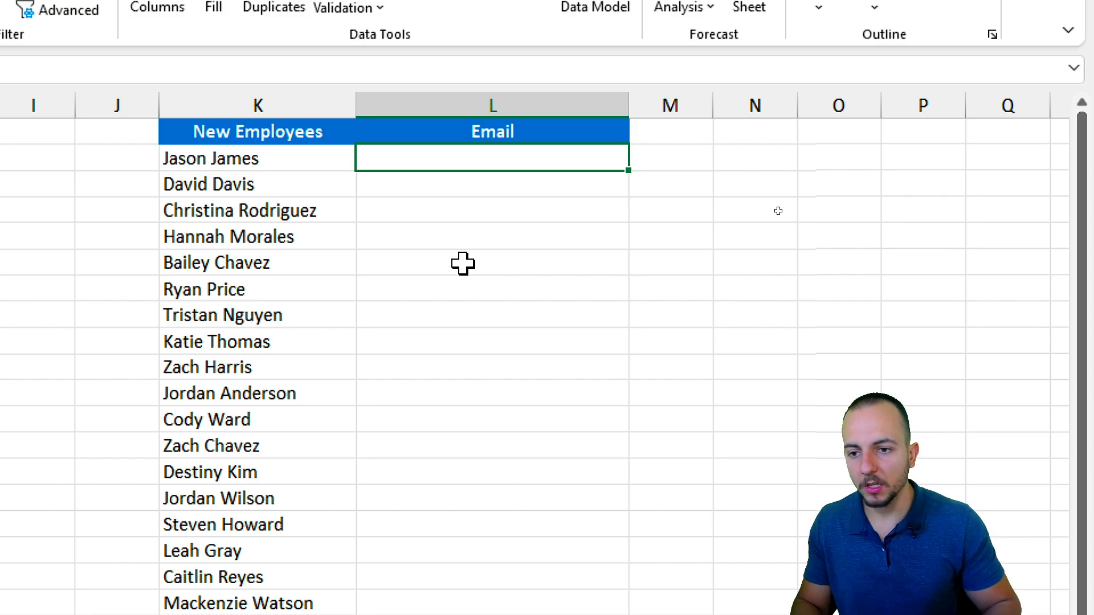
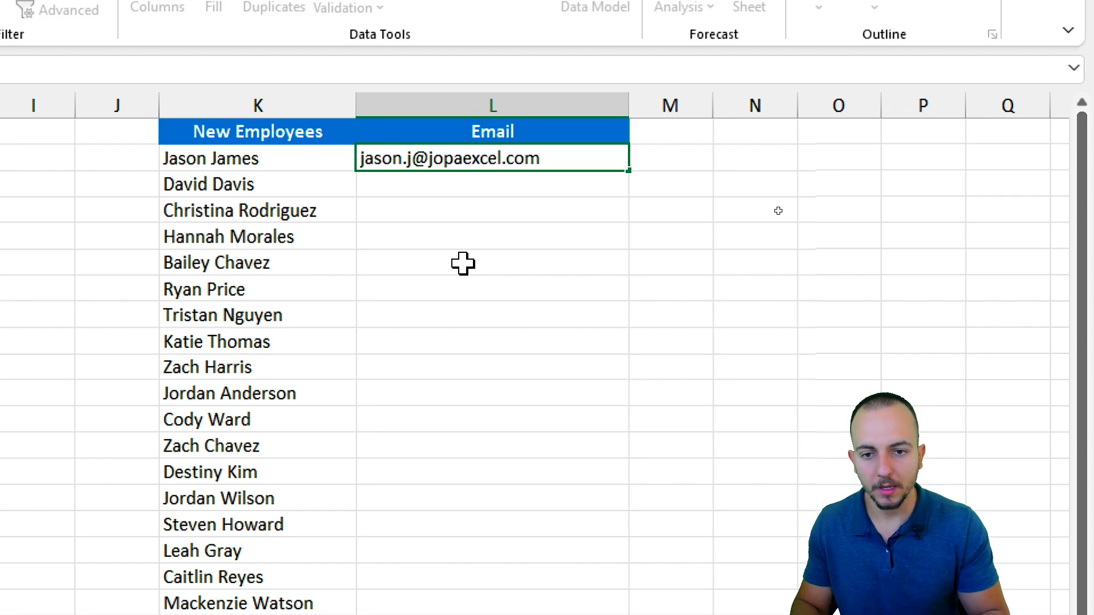
pyautogui.press('Return')
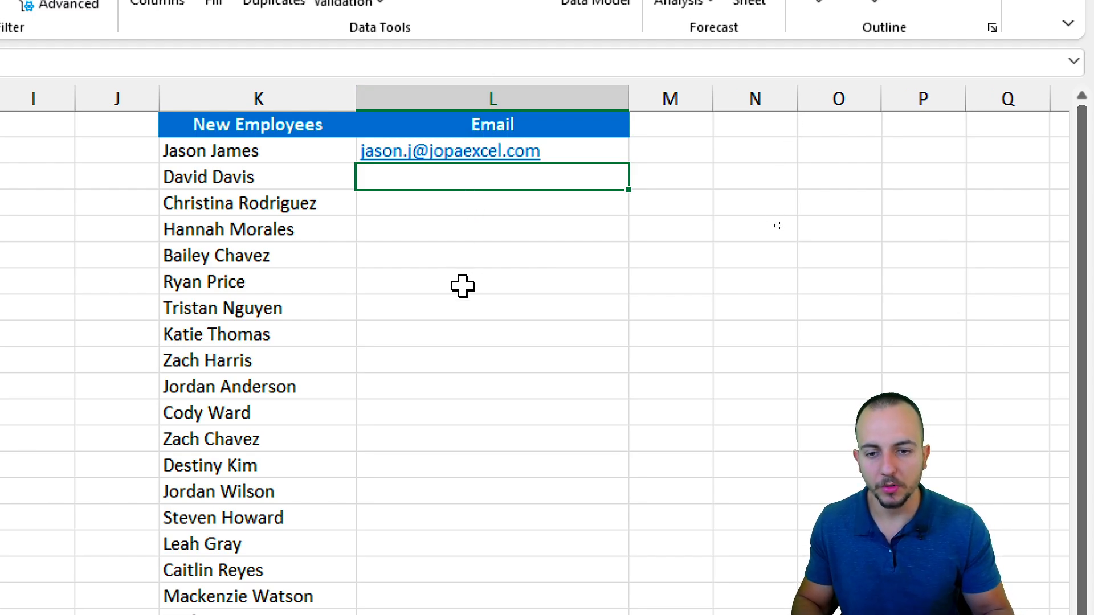
pyautogui.hotkey('ctrl', 'e')
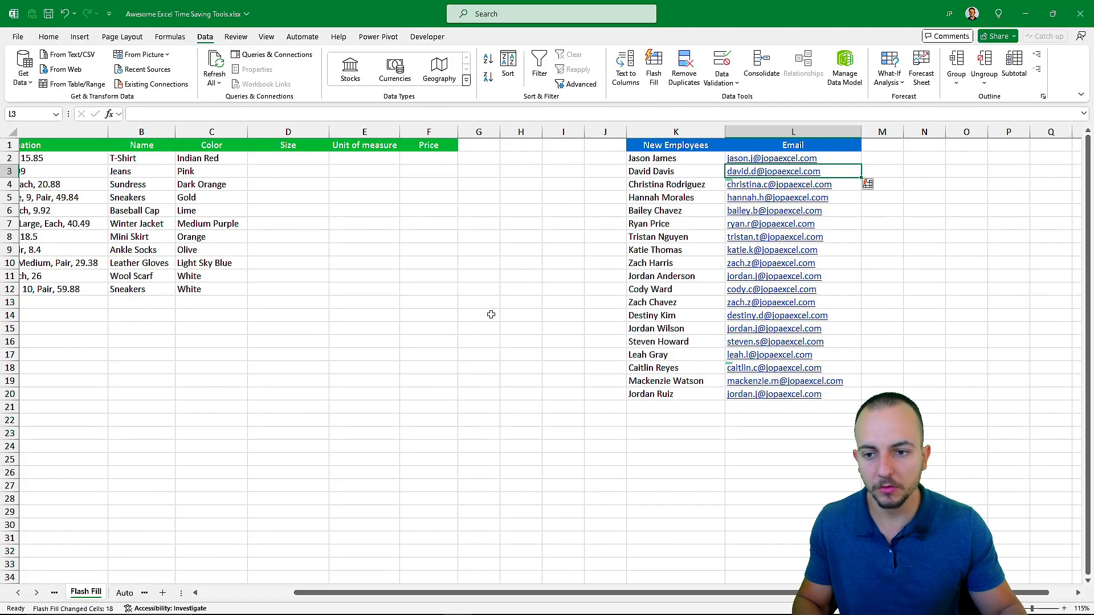
pyautogui.hscroll(-3, 410, 319)
pyautogui.click(172, 146)
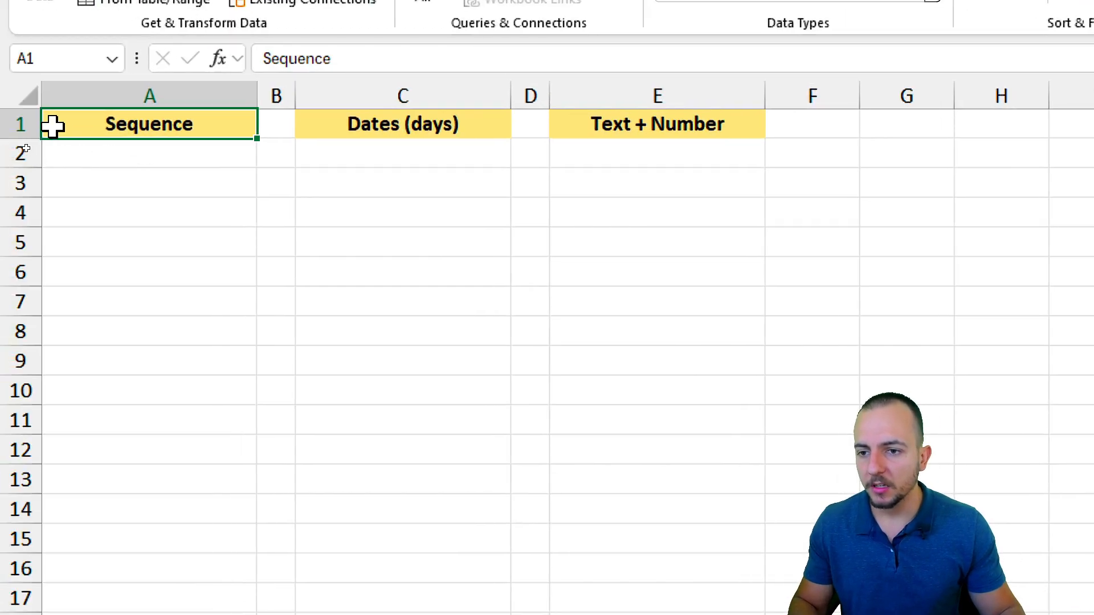
pyautogui.click(82, 159)
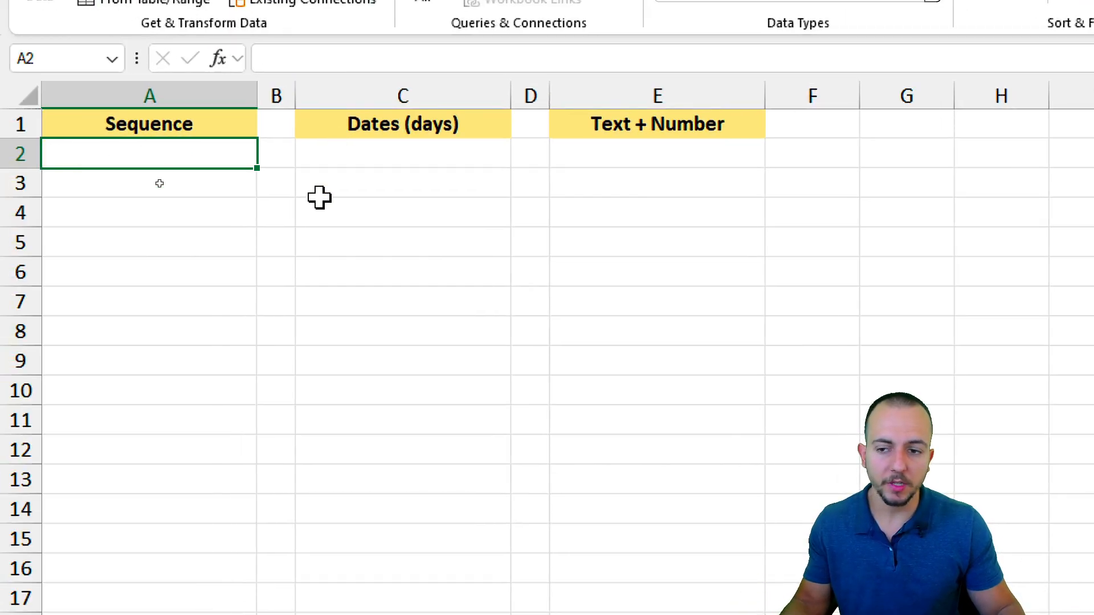
pyautogui.moveTo(224, 160); pyautogui.dragTo(242, 388)
pyautogui.click(214, 156)
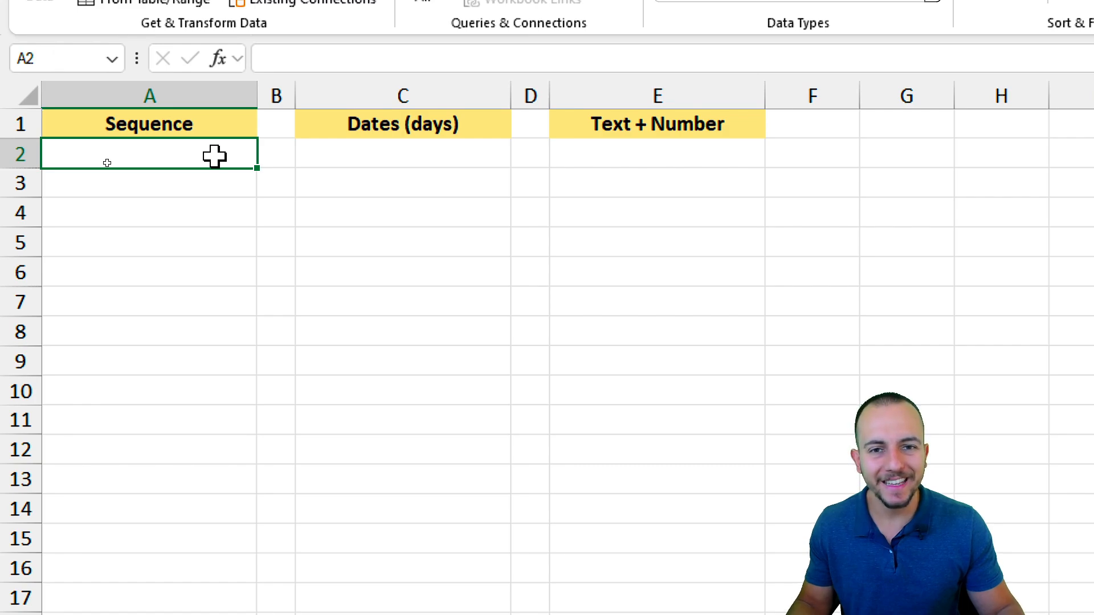
pyautogui.moveTo(214, 156); pyautogui.dragTo(199, 451)
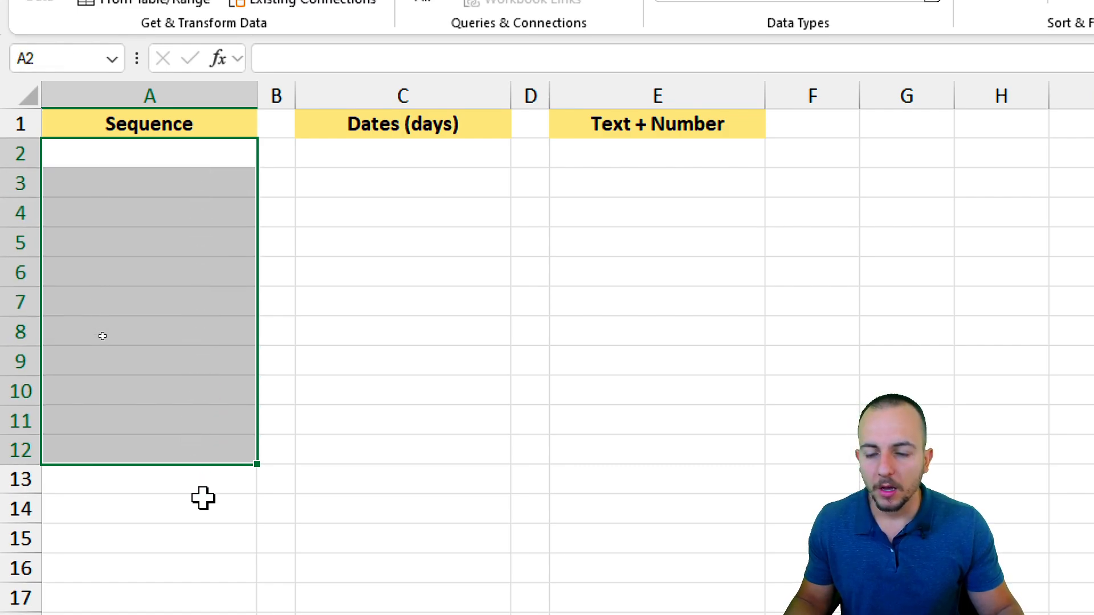
pyautogui.moveTo(220, 152); pyautogui.dragTo(175, 332)
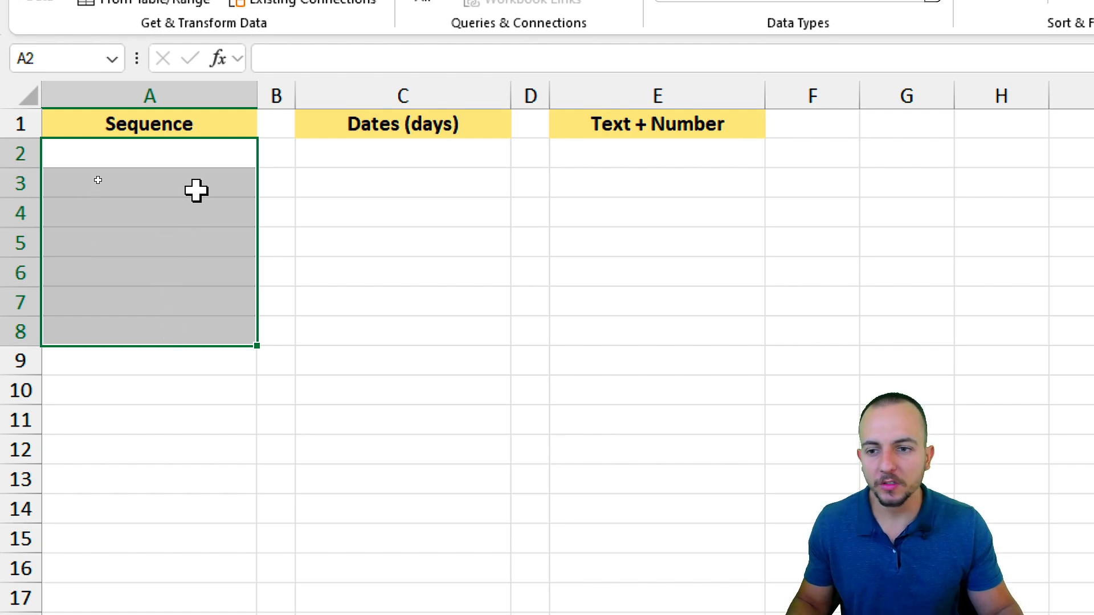
pyautogui.moveTo(200, 158); pyautogui.dragTo(200, 387)
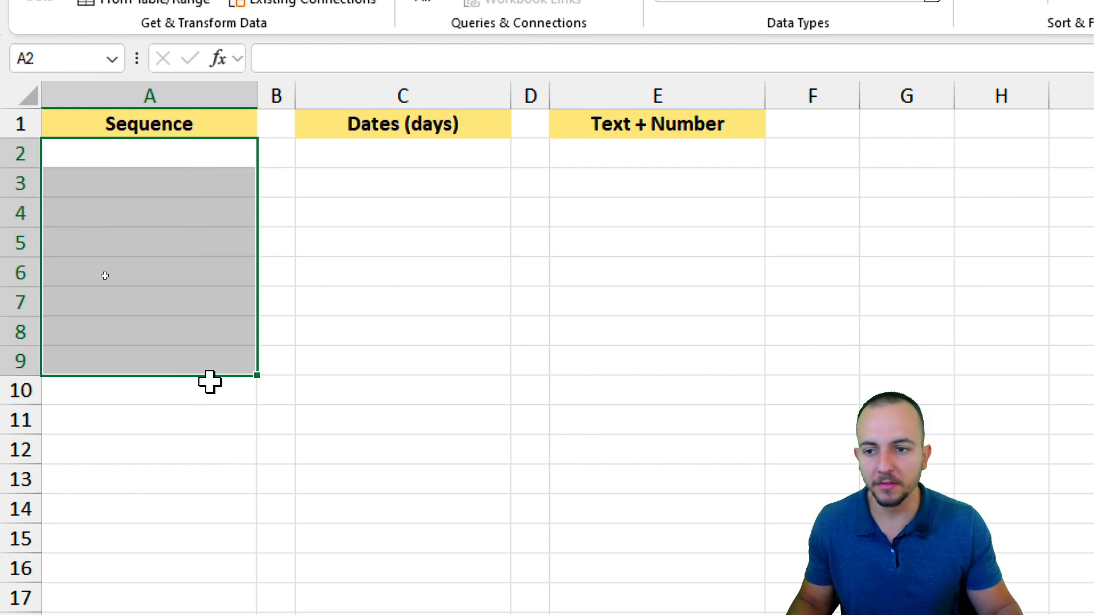
pyautogui.click(159, 147)
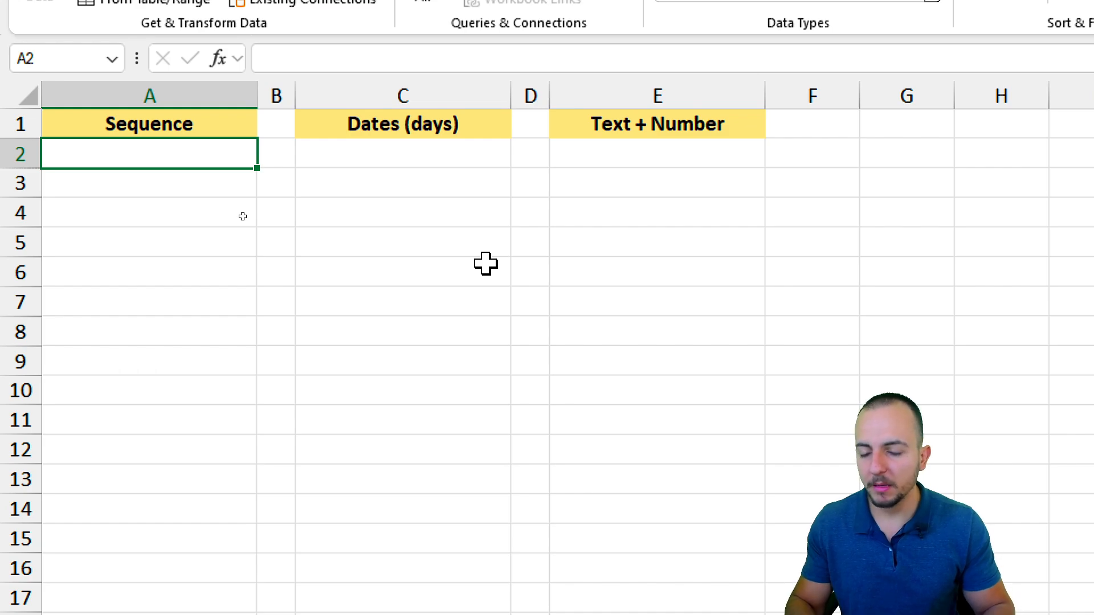
pyautogui.write('1')
pyautogui.press('Return')
pyautogui.write('2')
pyautogui.press('Return')
pyautogui.write('3')
pyautogui.press('Return')
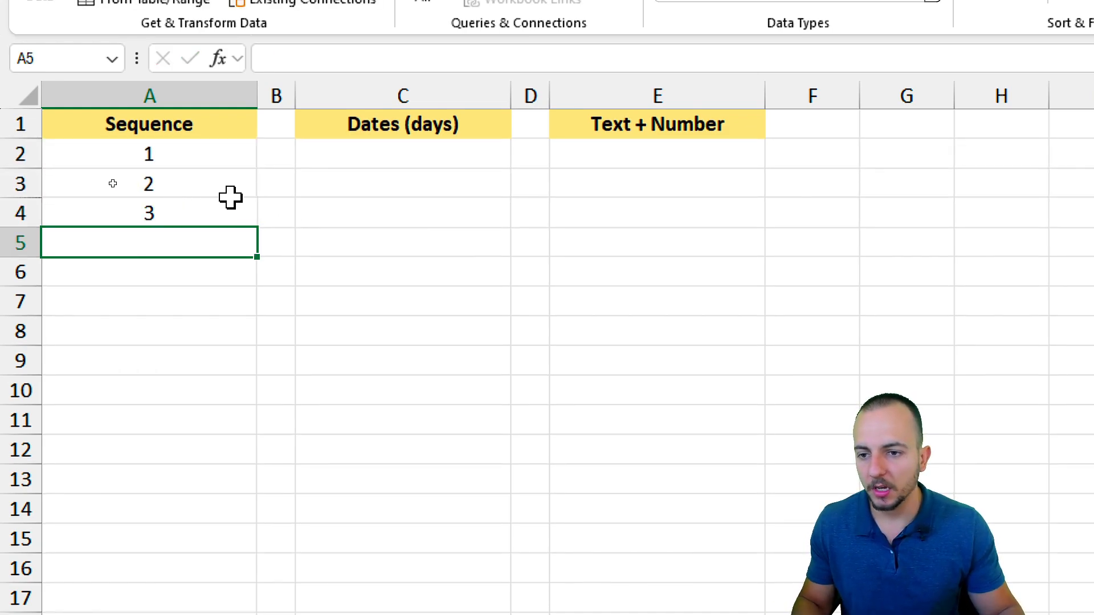
pyautogui.moveTo(228, 196); pyautogui.dragTo(200, 215)
pyautogui.press('Delete')
pyautogui.click(189, 154)
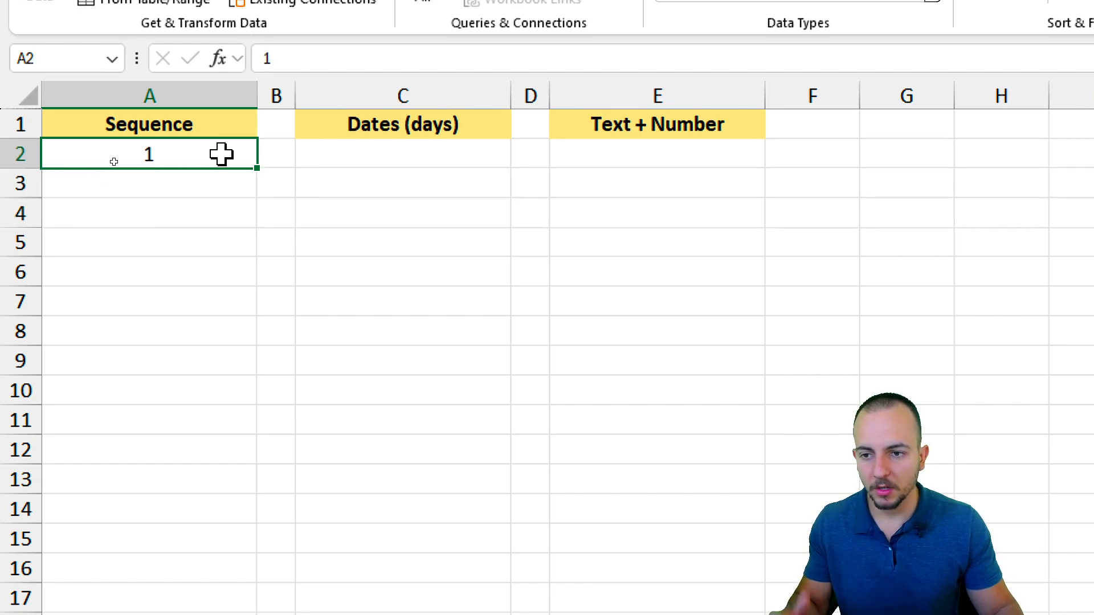
pyautogui.hotkey('ctrl', '2')
pyautogui.moveTo(242, 148)
pyautogui.mouseDown()
pyautogui.moveTo(281, 152)
pyautogui.moveTo(241, 147)
pyautogui.mouseUp()
pyautogui.moveTo(253, 291); pyautogui.dragTo(253, 233)
pyautogui.press('Escape')
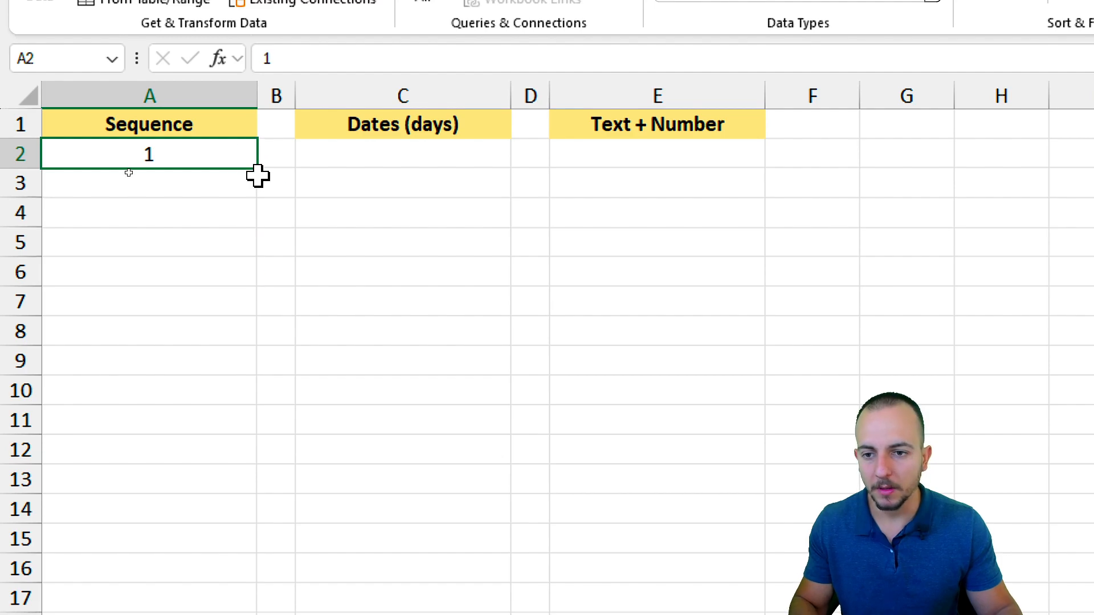
pyautogui.moveTo(257, 171)
pyautogui.mouseDown()
pyautogui.moveTo(208, 275)
pyautogui.moveTo(205, 489)
pyautogui.moveTo(194, 506)
pyautogui.mouseUp()
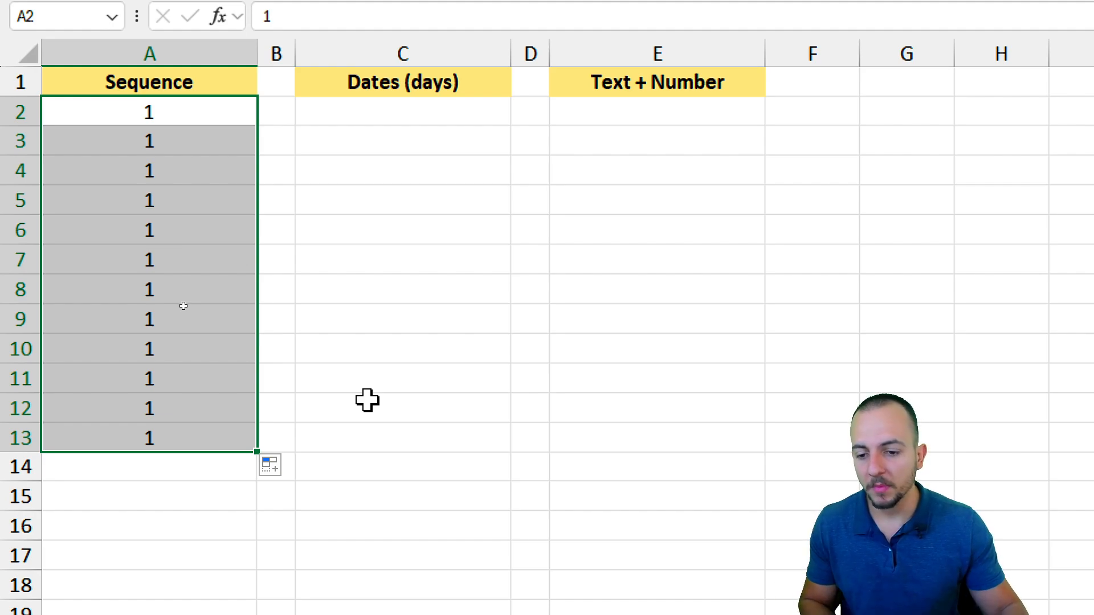
pyautogui.click(276, 466)
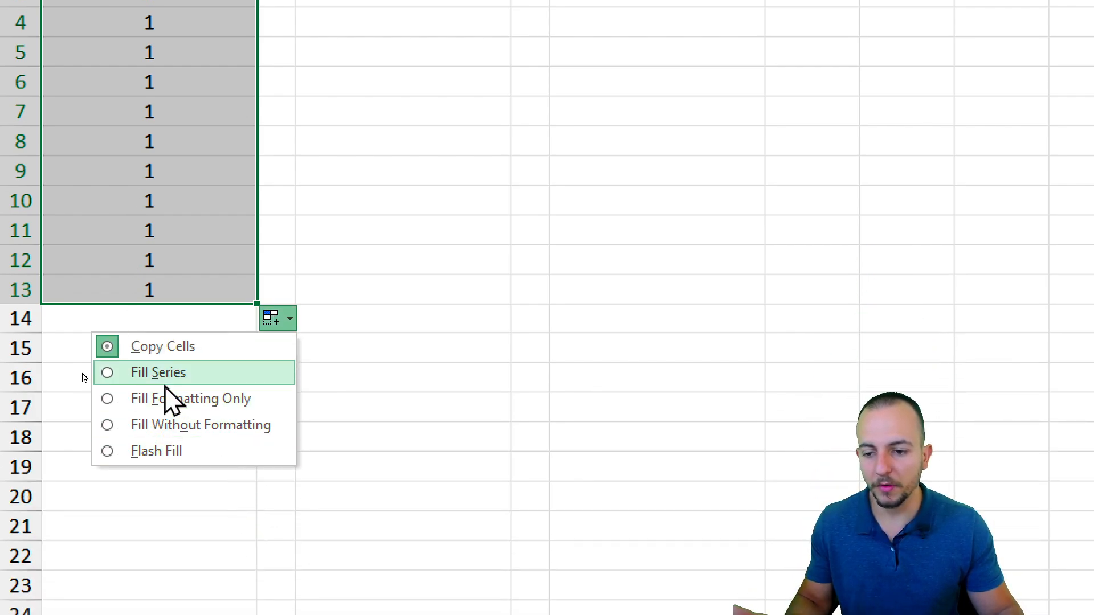
pyautogui.click(165, 383)
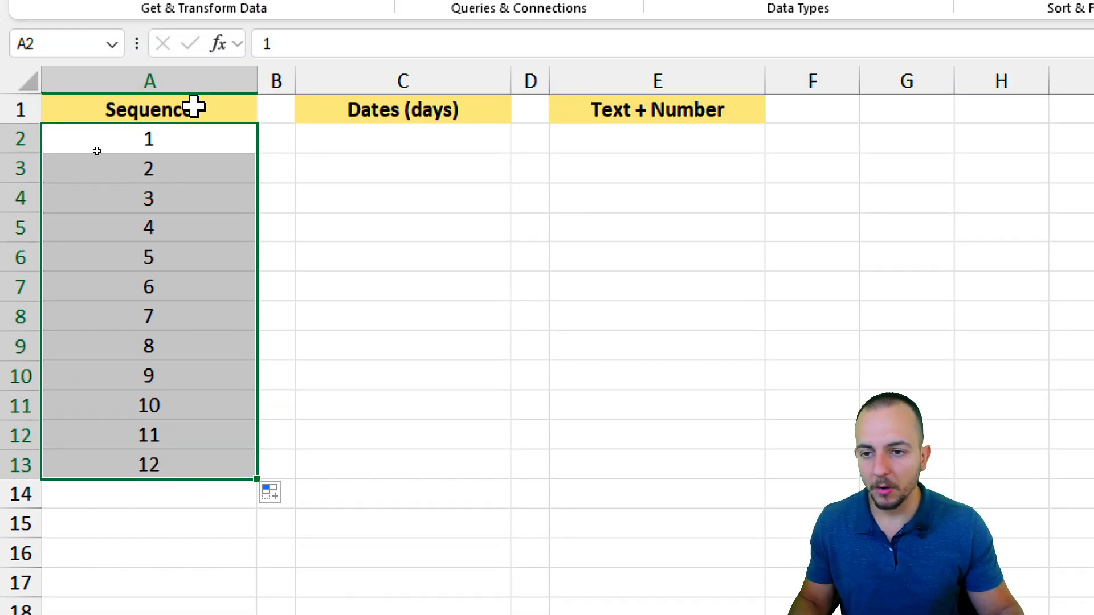
pyautogui.click(193, 170)
pyautogui.click(173, 227)
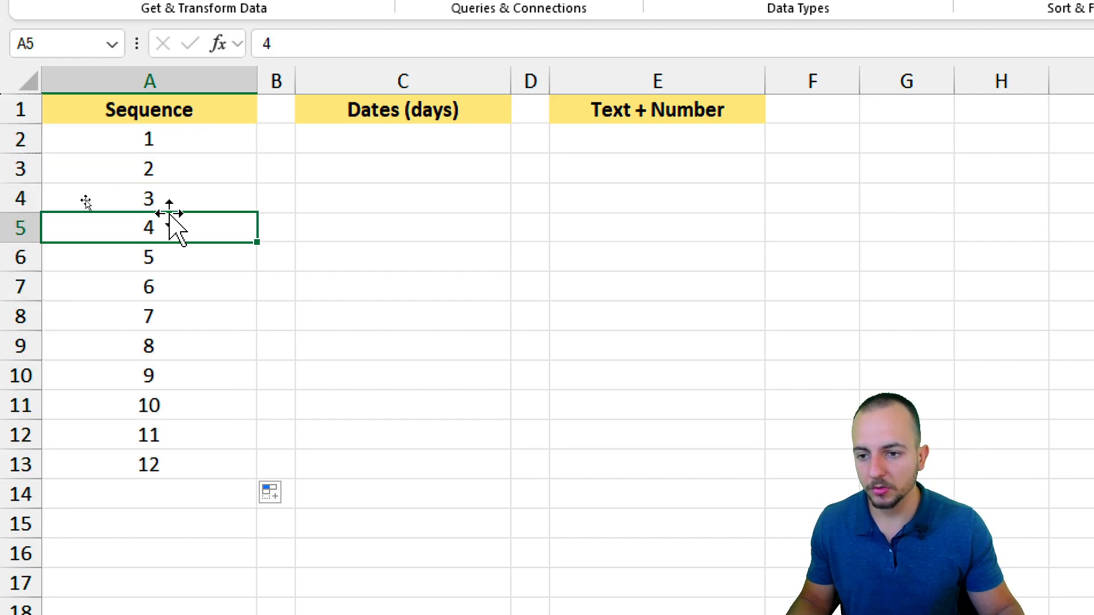
pyautogui.moveTo(210, 151); pyautogui.dragTo(152, 464)
pyautogui.press('Delete')
pyautogui.press('Up')
pyautogui.press('Down')
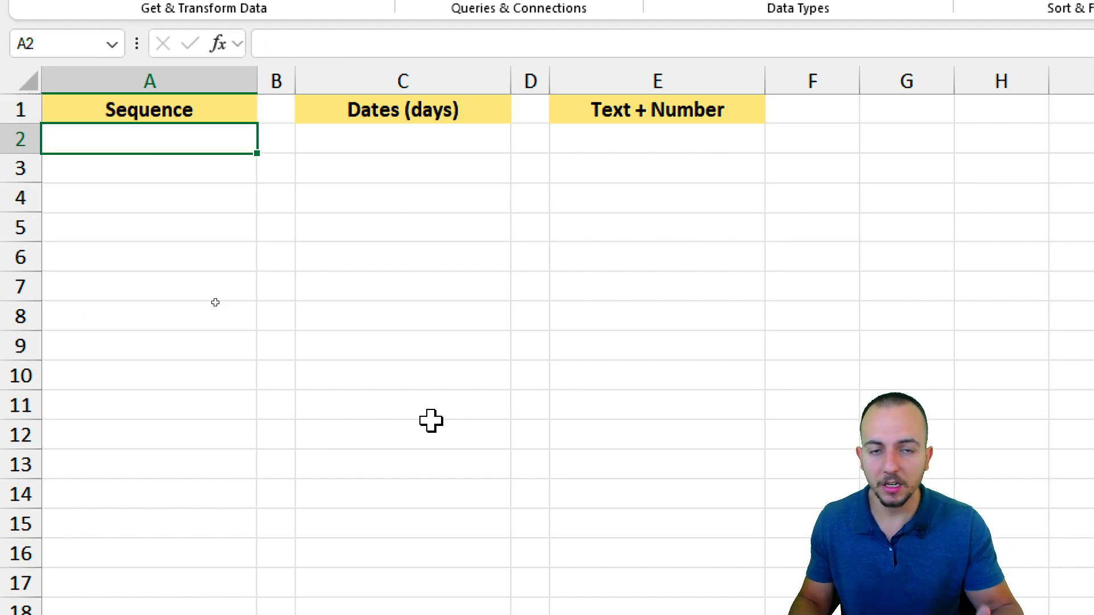
# Enter the starting values 10, 15, 20, 25 in A2:A5.
pyautogui.write('10')
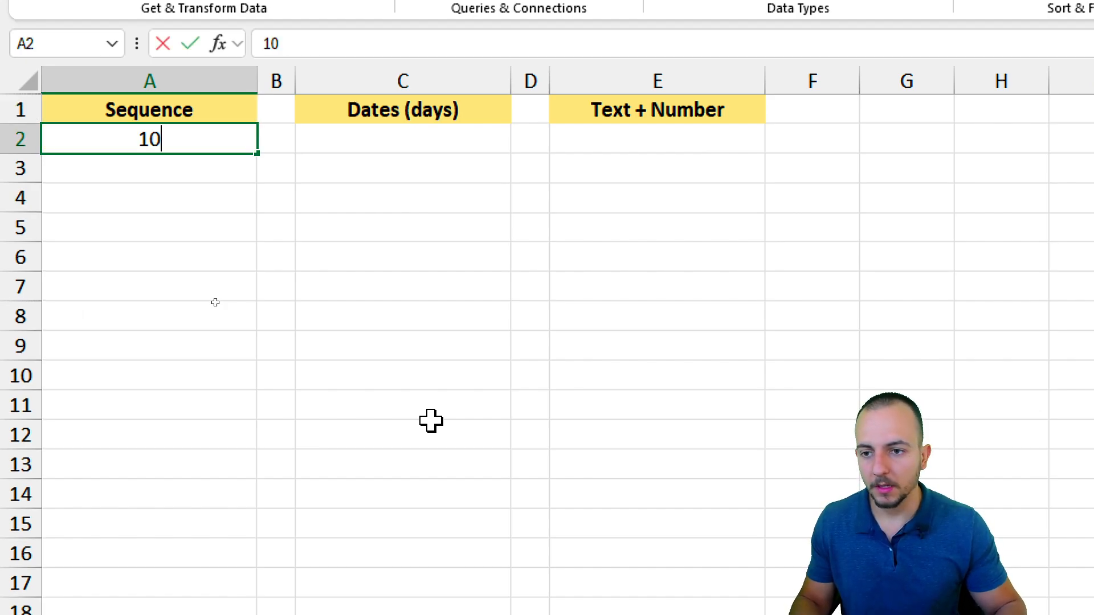
pyautogui.press('Return')
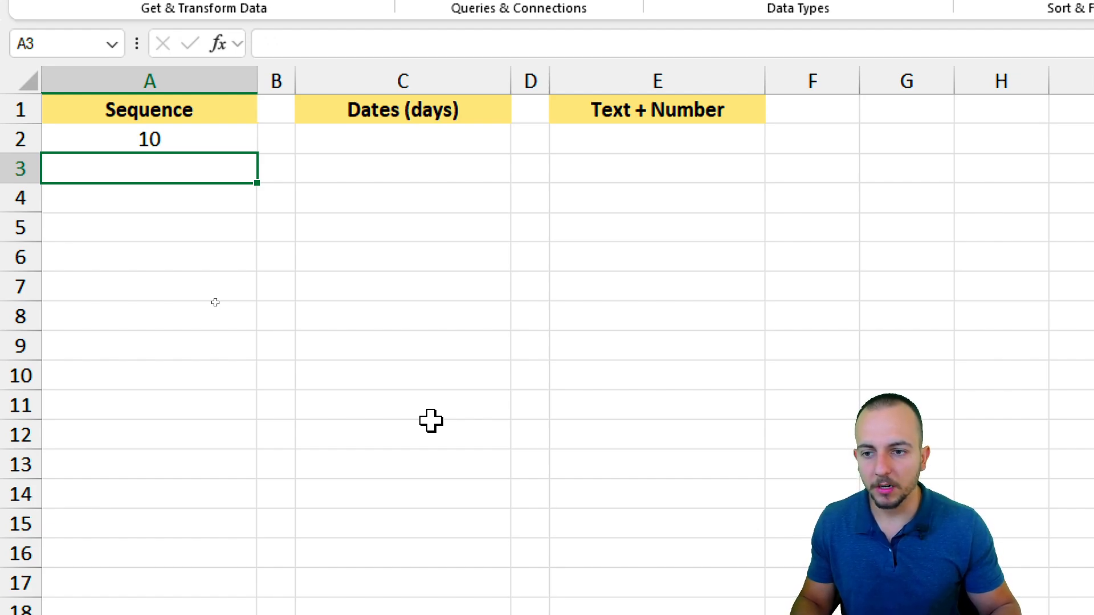
pyautogui.write('15')
pyautogui.press('Return')
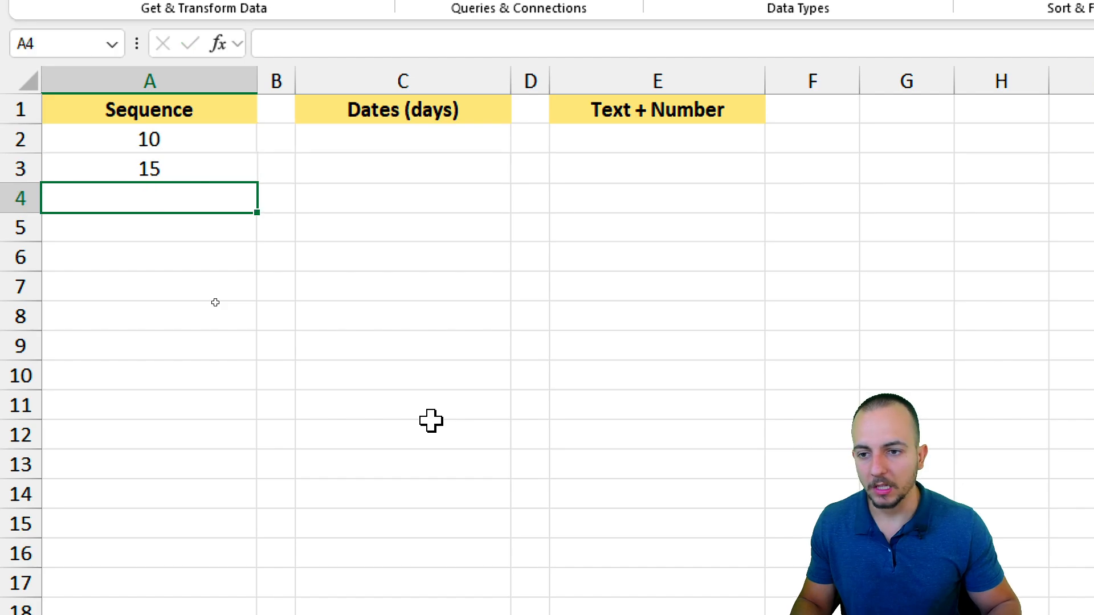
pyautogui.write('20')
pyautogui.press('Return')
pyautogui.write('25')
pyautogui.press('Return')
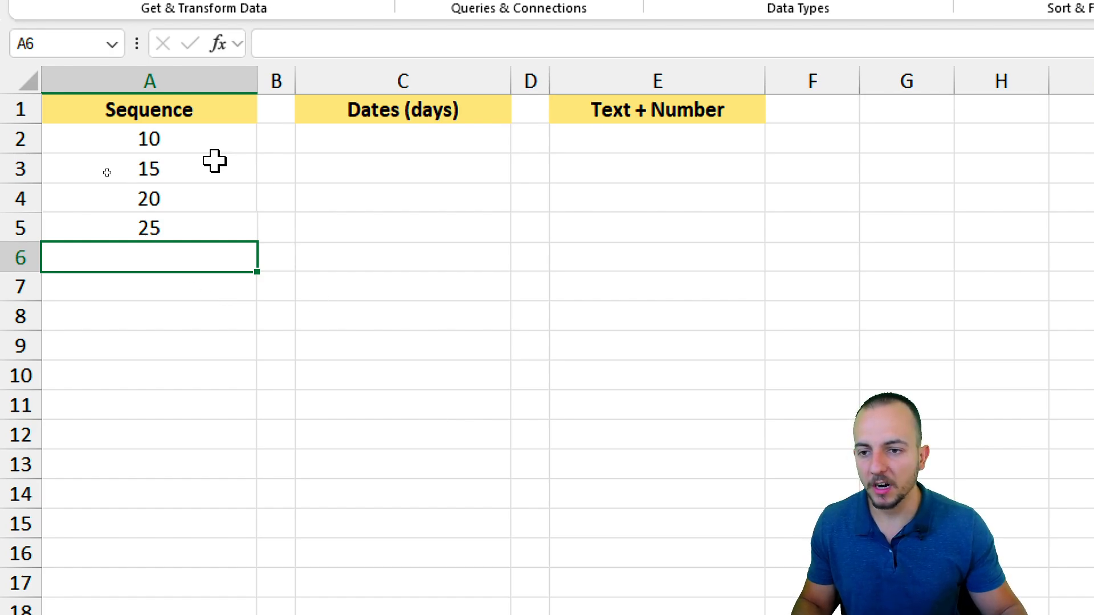
# Fill A2:A5 down to A15 with Copy Cells so the pattern repeats.
pyautogui.moveTo(197, 145); pyautogui.dragTo(179, 217)
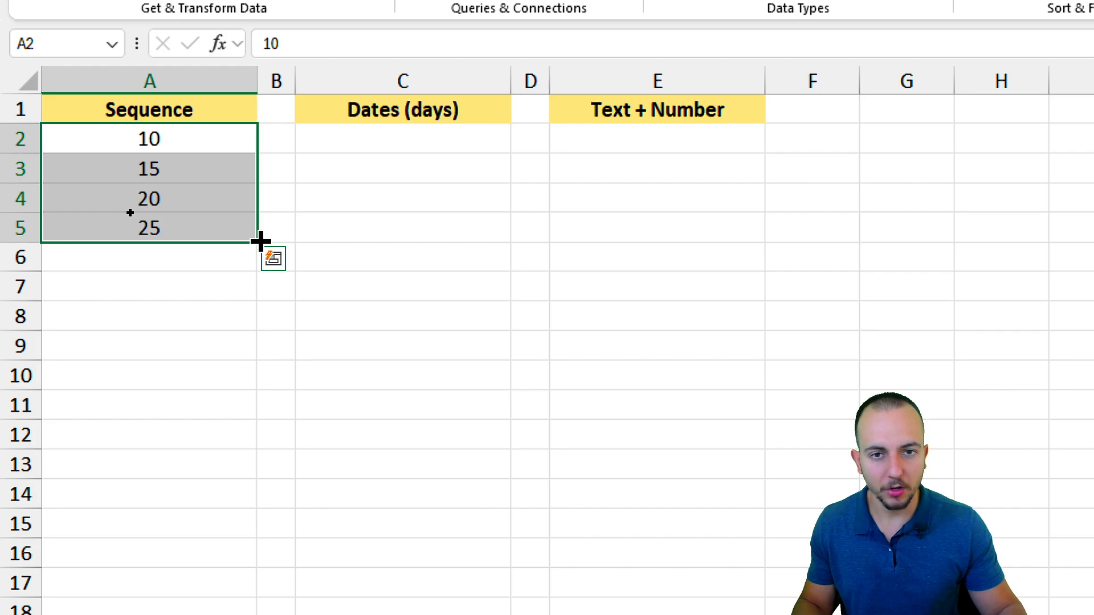
pyautogui.moveTo(261, 242); pyautogui.dragTo(222, 541)
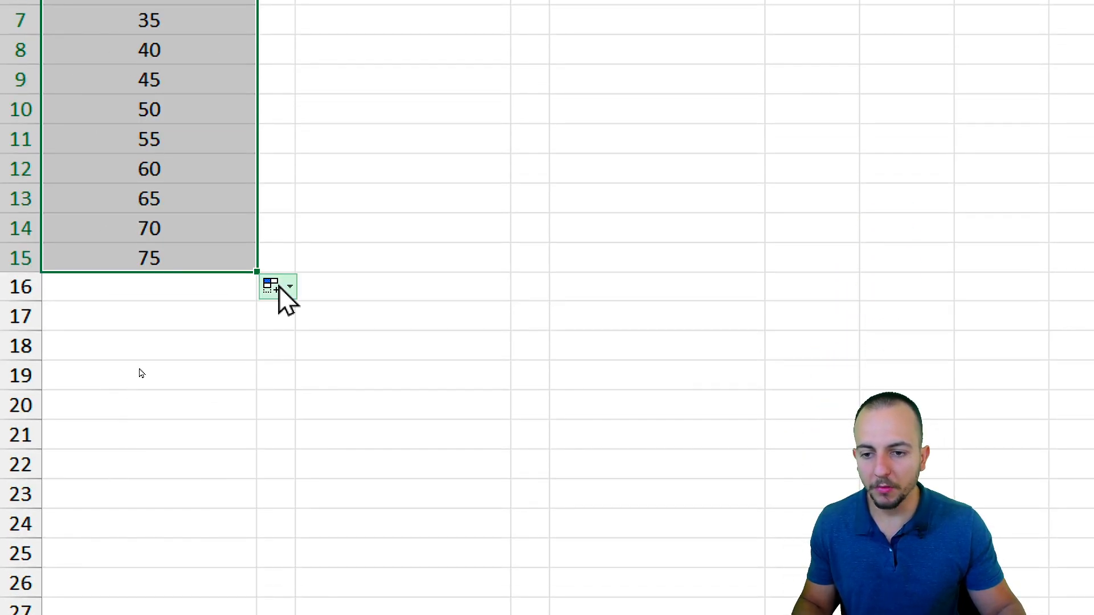
pyautogui.click(272, 283)
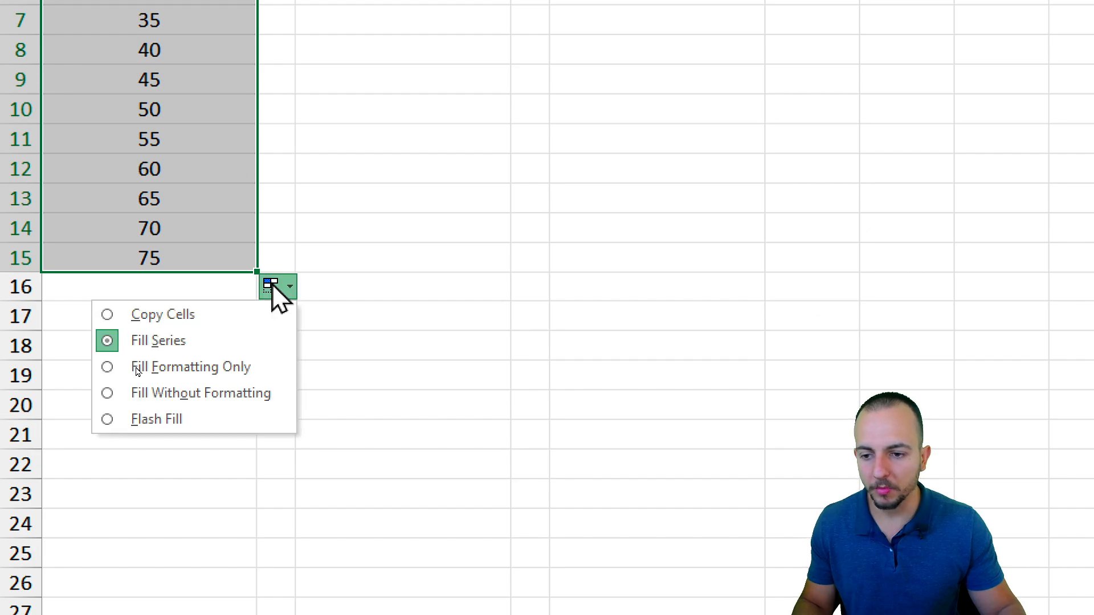
pyautogui.click(217, 312)
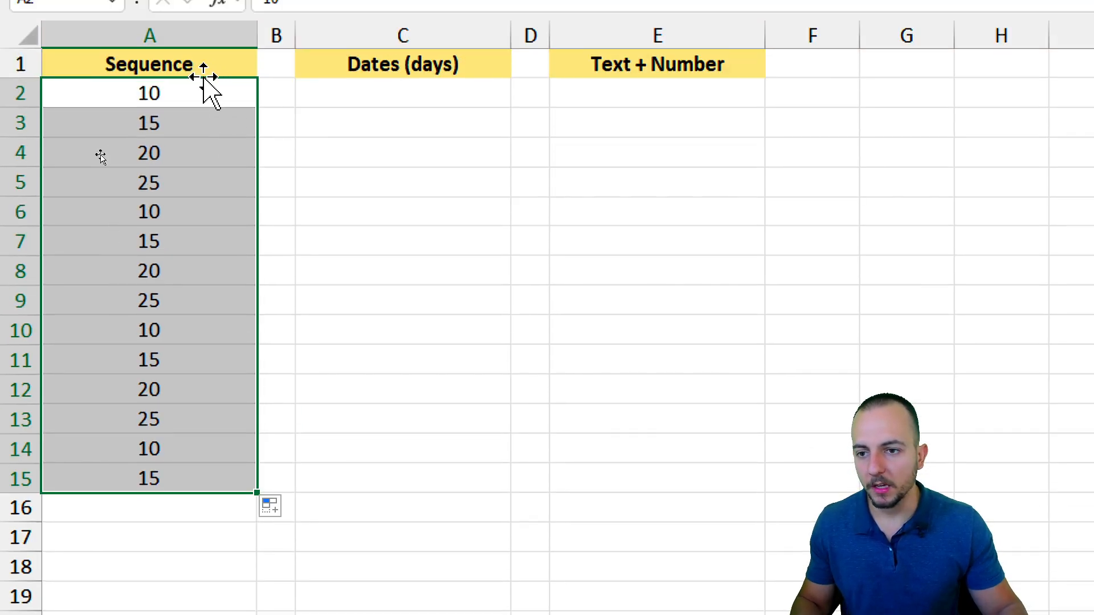
pyautogui.moveTo(211, 91); pyautogui.dragTo(192, 173)
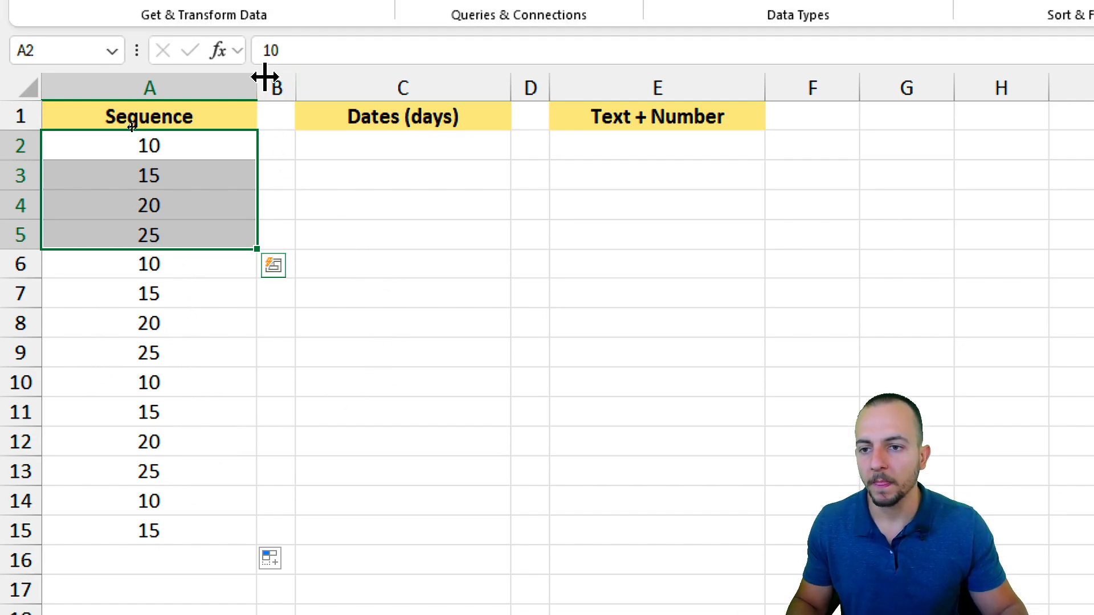
pyautogui.click(399, 128)
pyautogui.click(429, 98)
pyautogui.click(420, 159)
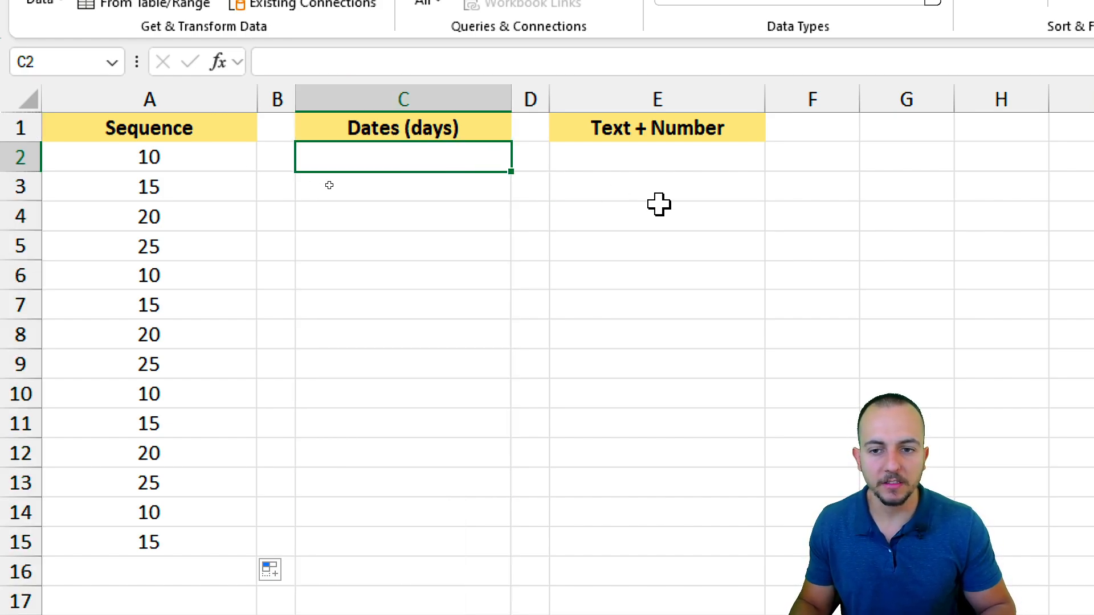
# Enter 01/01/2025 in C2 and fill daily dates down to C15 (1/1 to 1/14/2025).
pyautogui.write('01/01/2025')
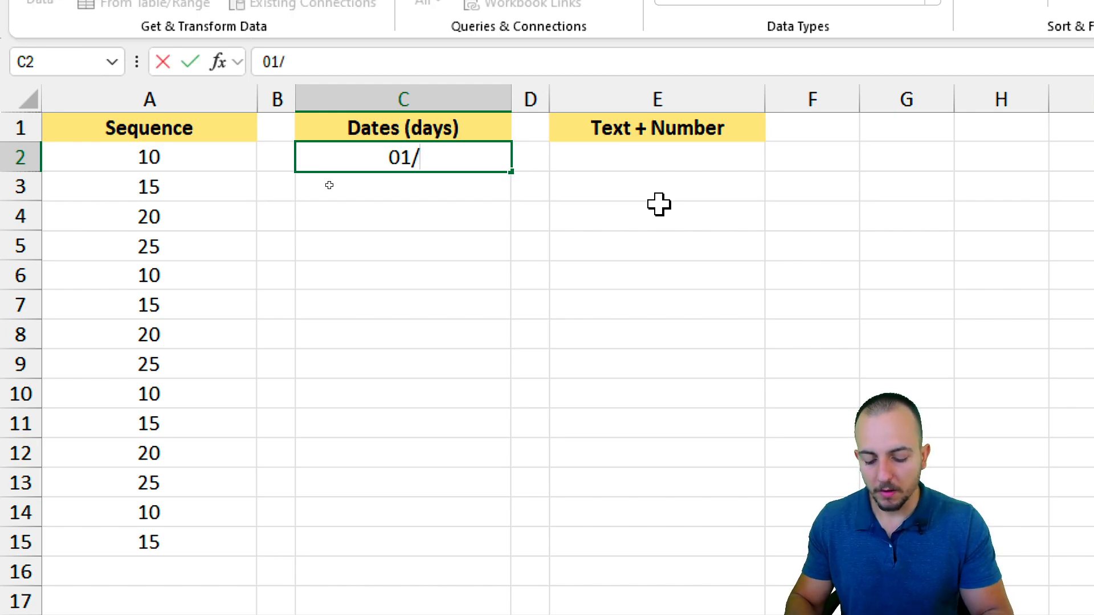
pyautogui.press('Return')
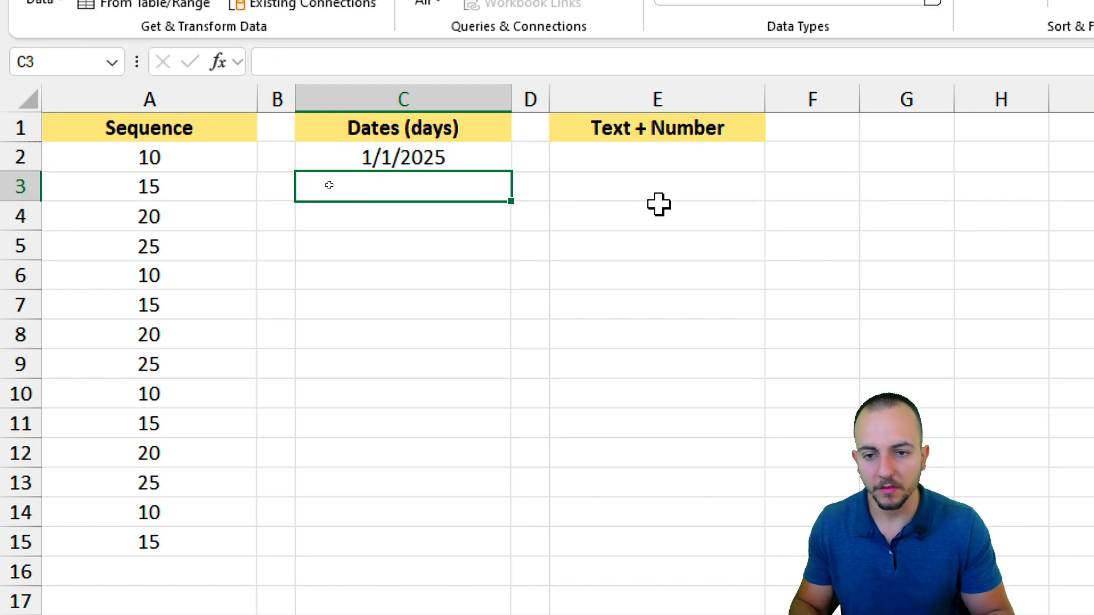
pyautogui.click(450, 159)
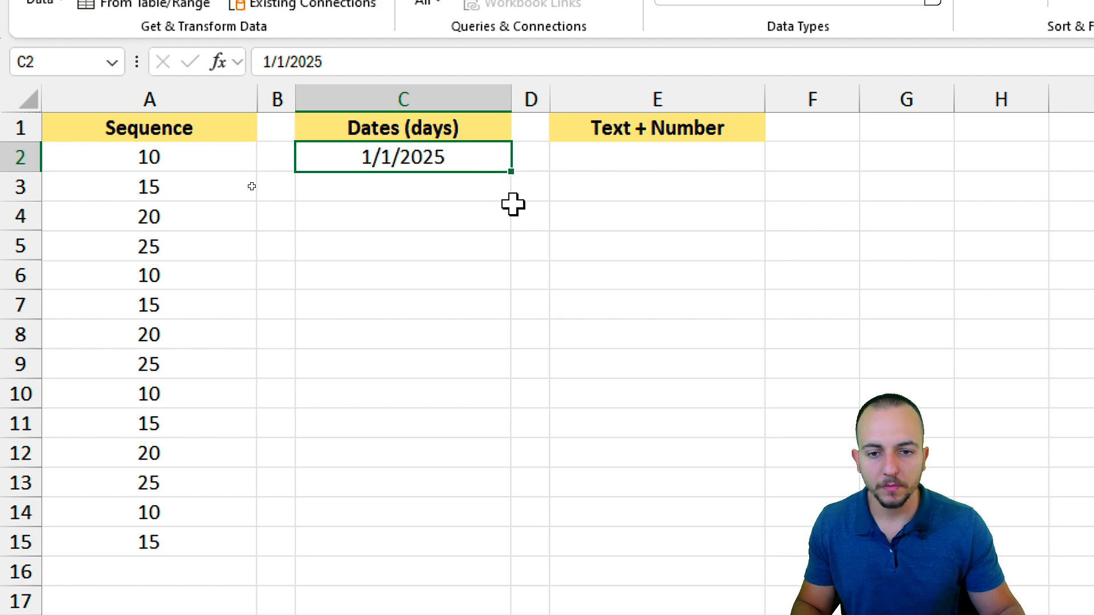
pyautogui.moveTo(490, 191); pyautogui.dragTo(784, 191)
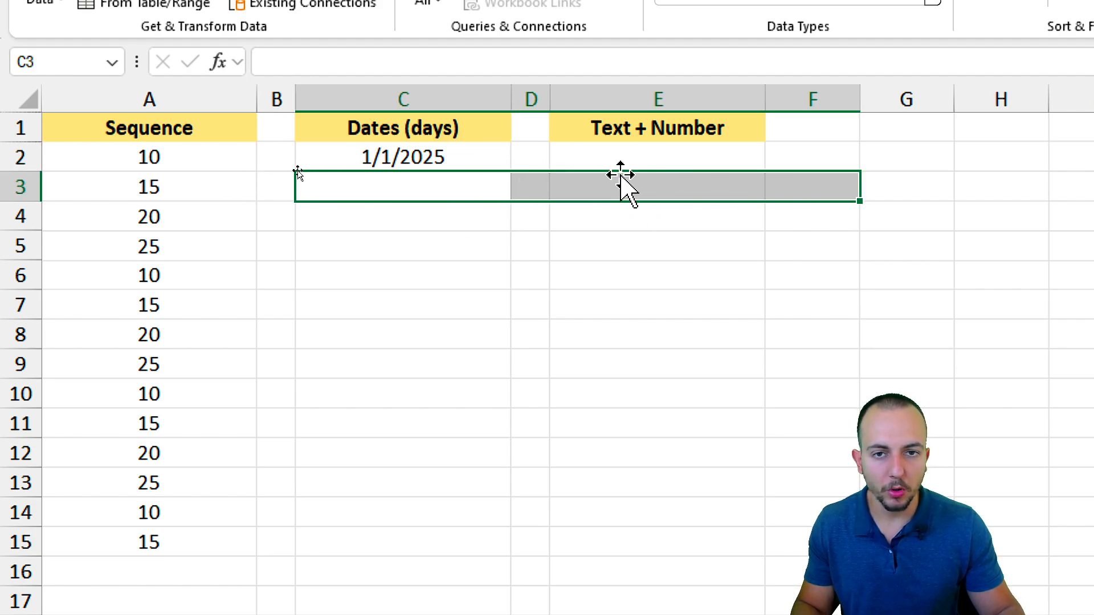
pyautogui.moveTo(478, 191); pyautogui.dragTo(659, 181)
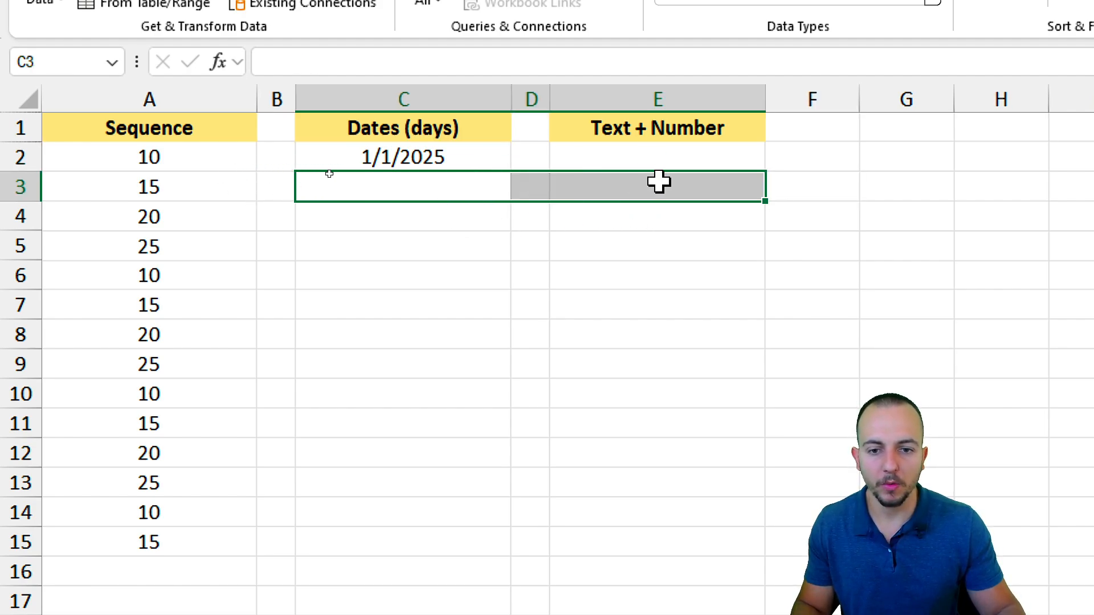
pyautogui.click(470, 164)
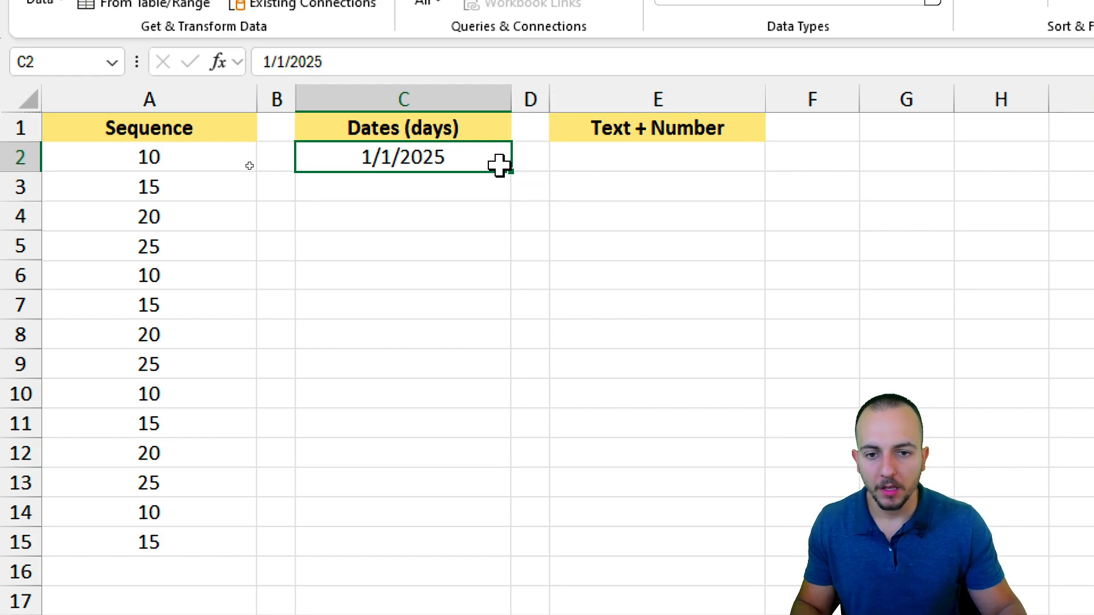
pyautogui.click(479, 188)
pyautogui.click(464, 225)
pyautogui.click(451, 254)
pyautogui.click(481, 161)
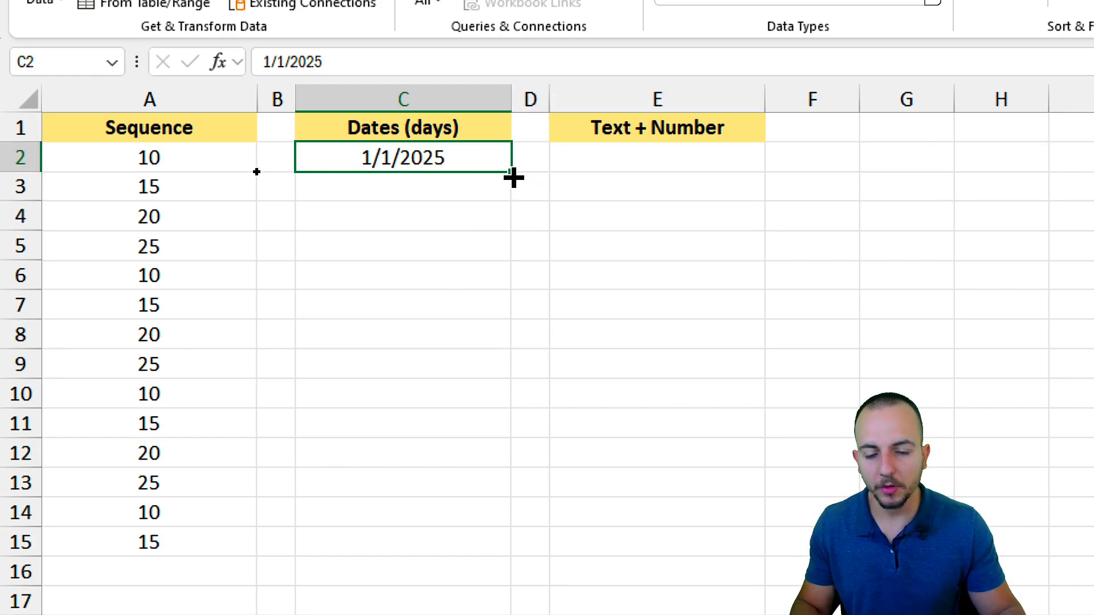
pyautogui.moveTo(513, 178); pyautogui.dragTo(442, 537)
pyautogui.moveTo(456, 212); pyautogui.dragTo(460, 442)
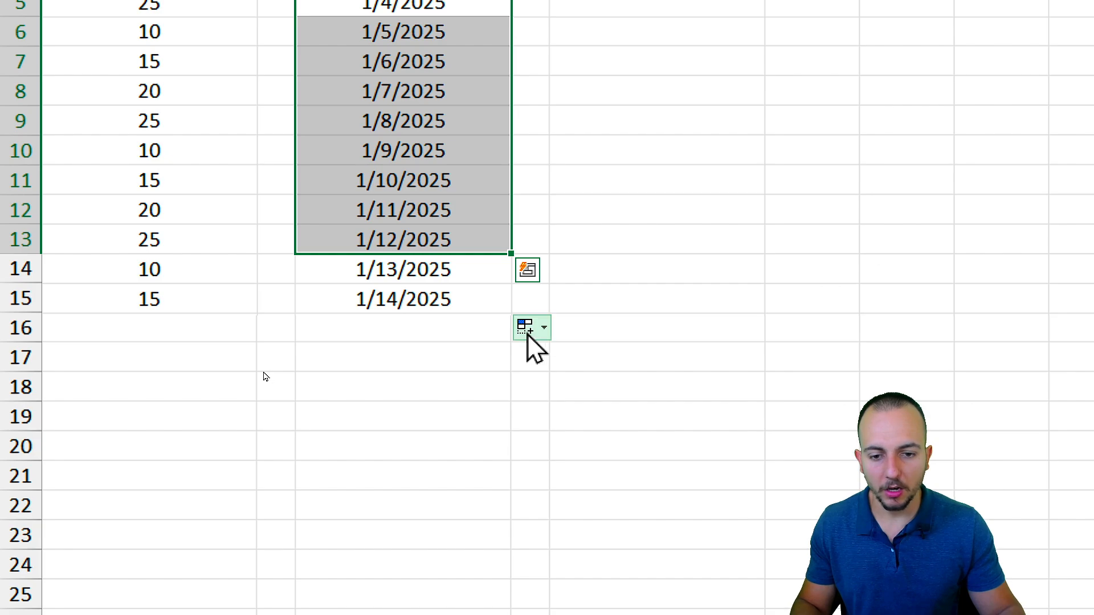
# Switch the date fill to Fill Months and check the dates in C2:C4.
pyautogui.click(528, 335)
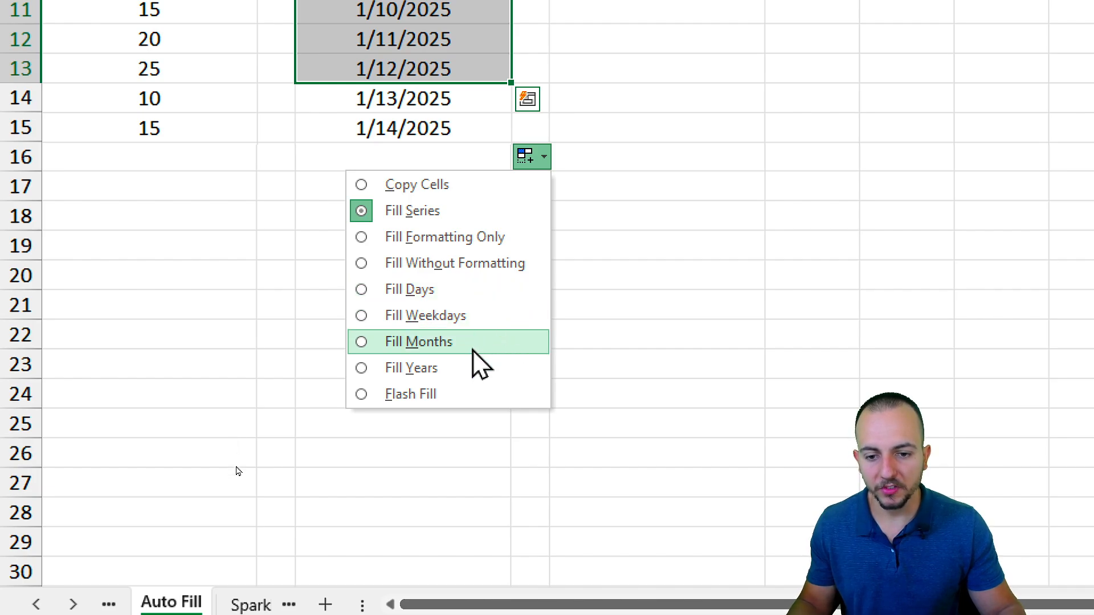
pyautogui.click(413, 343)
pyautogui.click(420, 123)
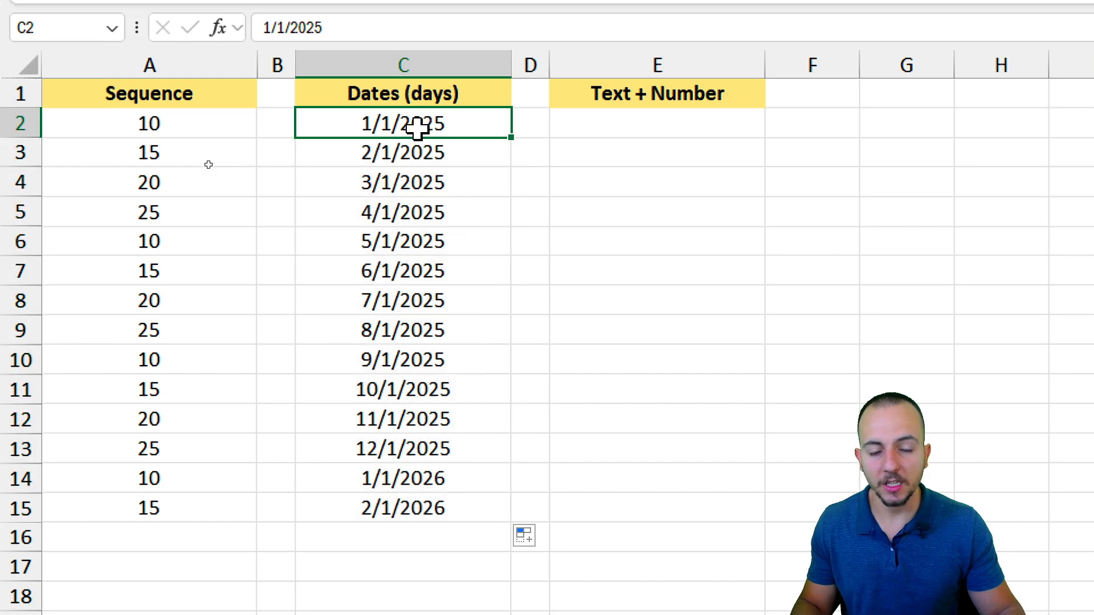
pyautogui.click(447, 147)
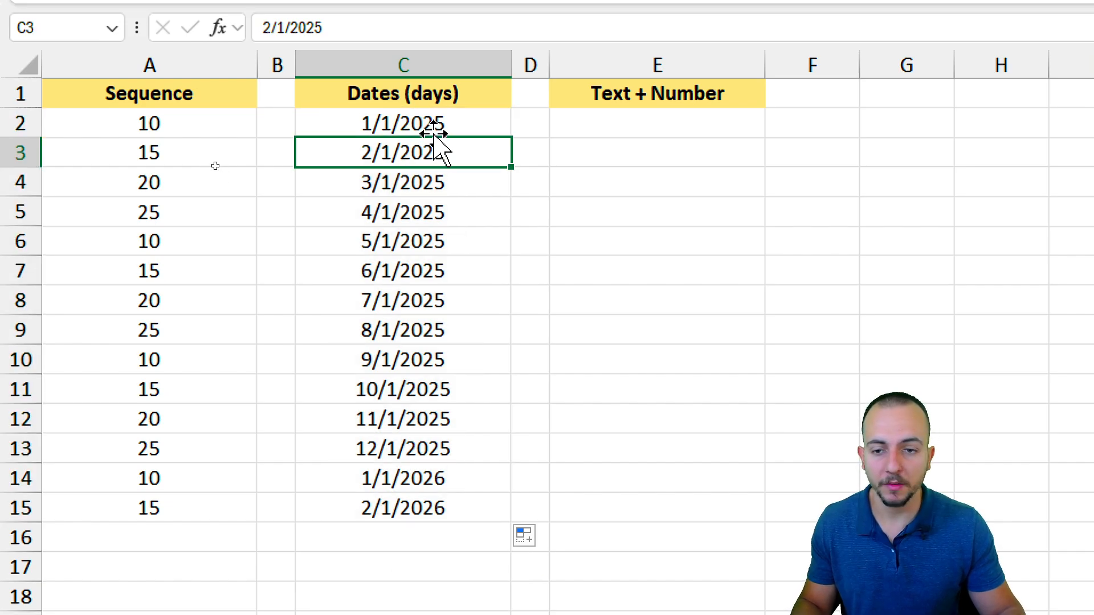
pyautogui.click(430, 133)
pyautogui.click(438, 154)
pyautogui.click(444, 183)
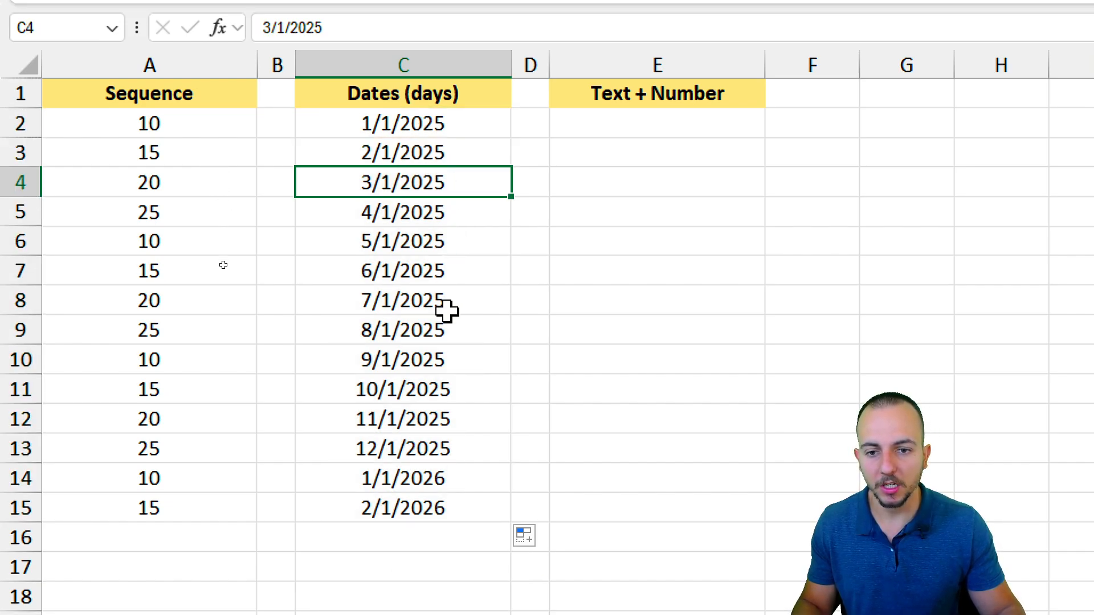
# Delete the dates in C2:C15 and return to cell C2.
pyautogui.moveTo(447, 116); pyautogui.dragTo(425, 507)
pyautogui.press('Delete')
pyautogui.press('Up')
pyautogui.press('Down')
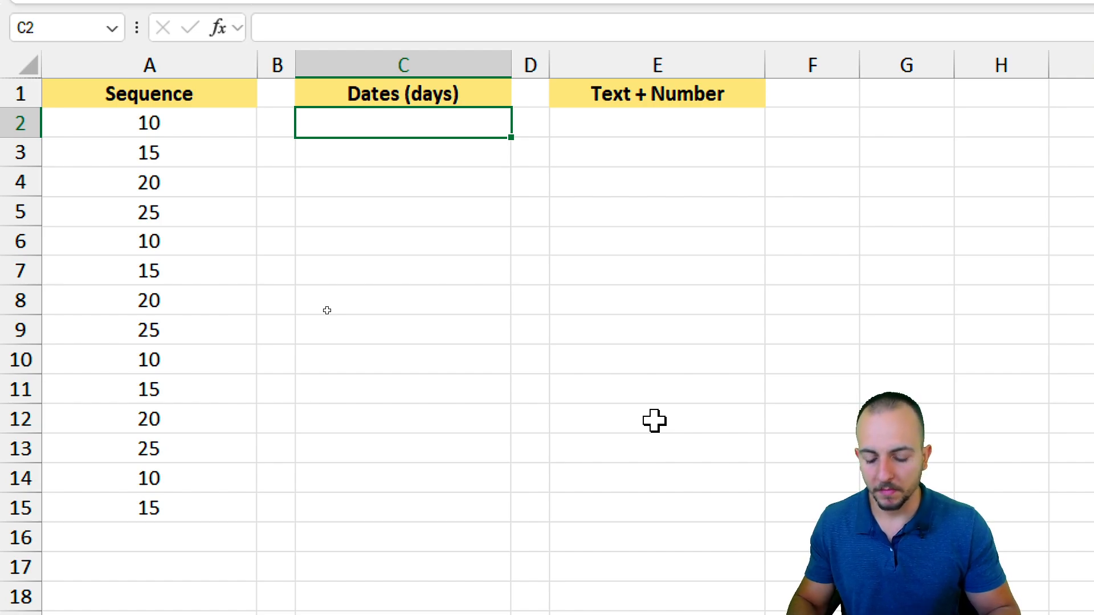
# Enter 01/15/2025 in C2 and 01/31/2025 in C3.
pyautogui.write('01/')
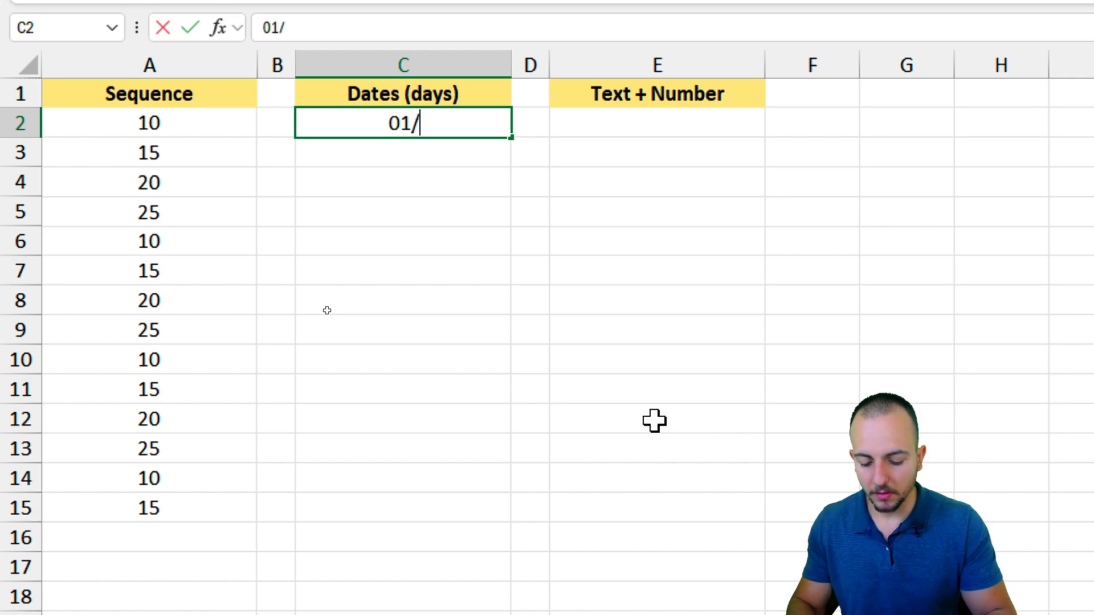
pyautogui.write('15/2025')
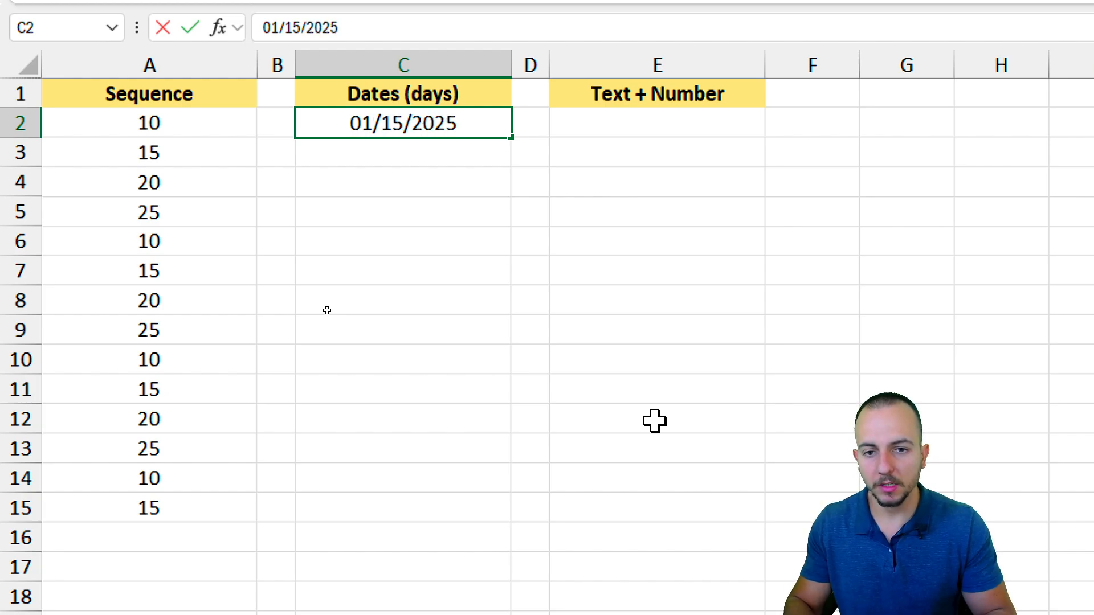
pyautogui.press('Return')
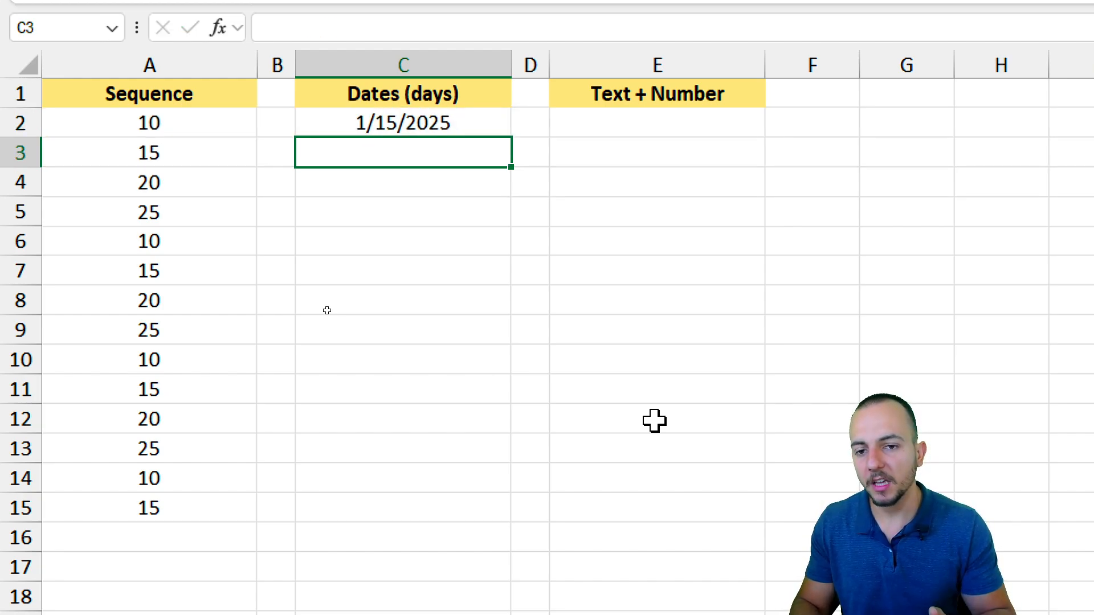
pyautogui.write('01/')
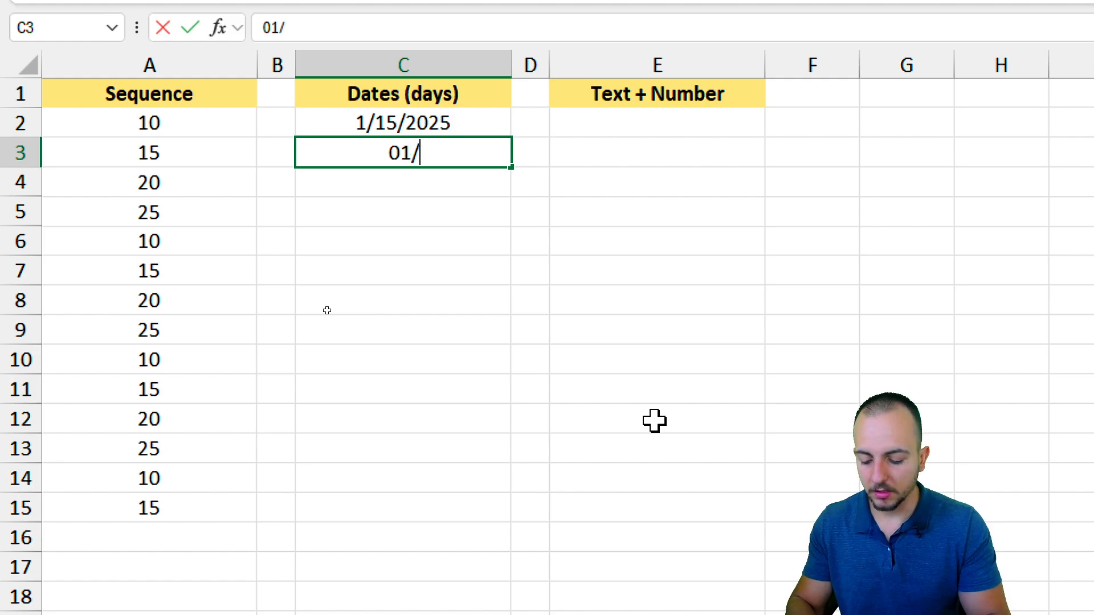
pyautogui.write('31/2025')
pyautogui.press('Return')
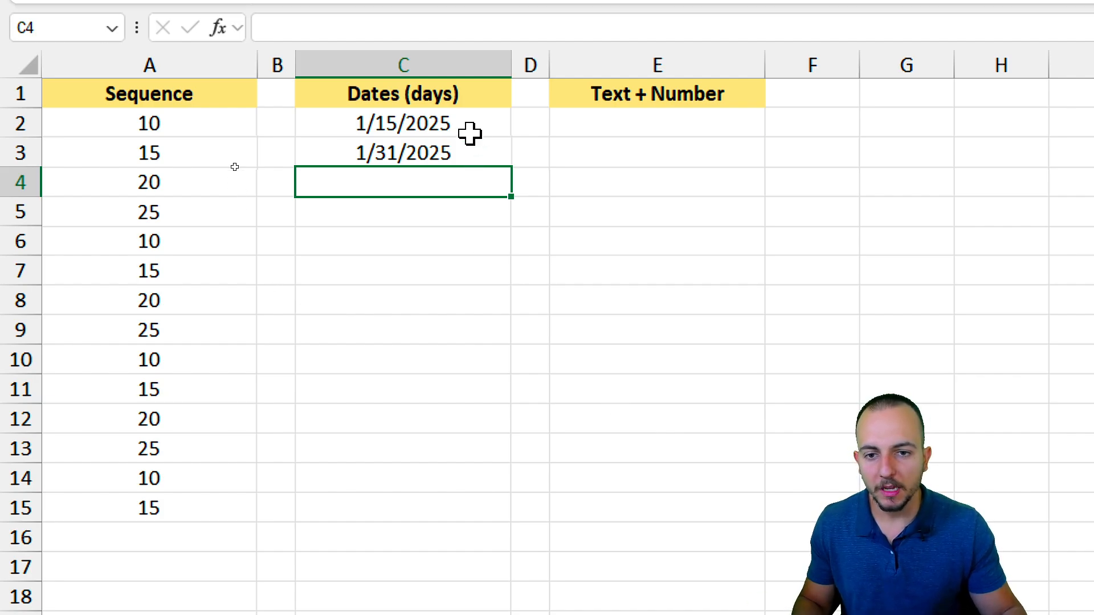
# Fill the two dates down to C15 with Fill Months, ending at 7/31/2025.
pyautogui.moveTo(469, 135); pyautogui.dragTo(464, 529)
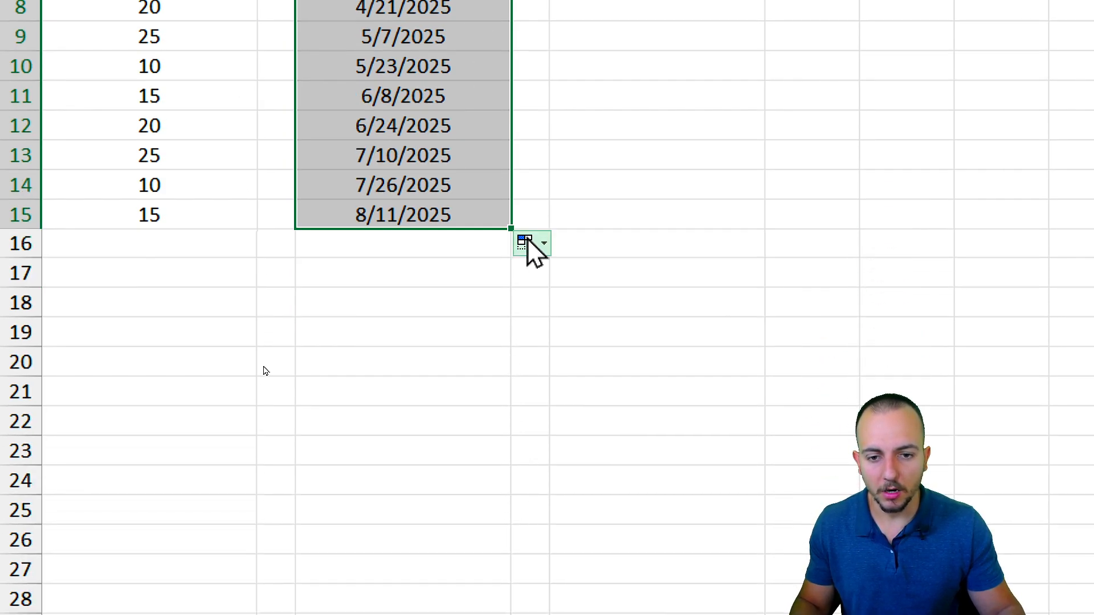
pyautogui.click(526, 535)
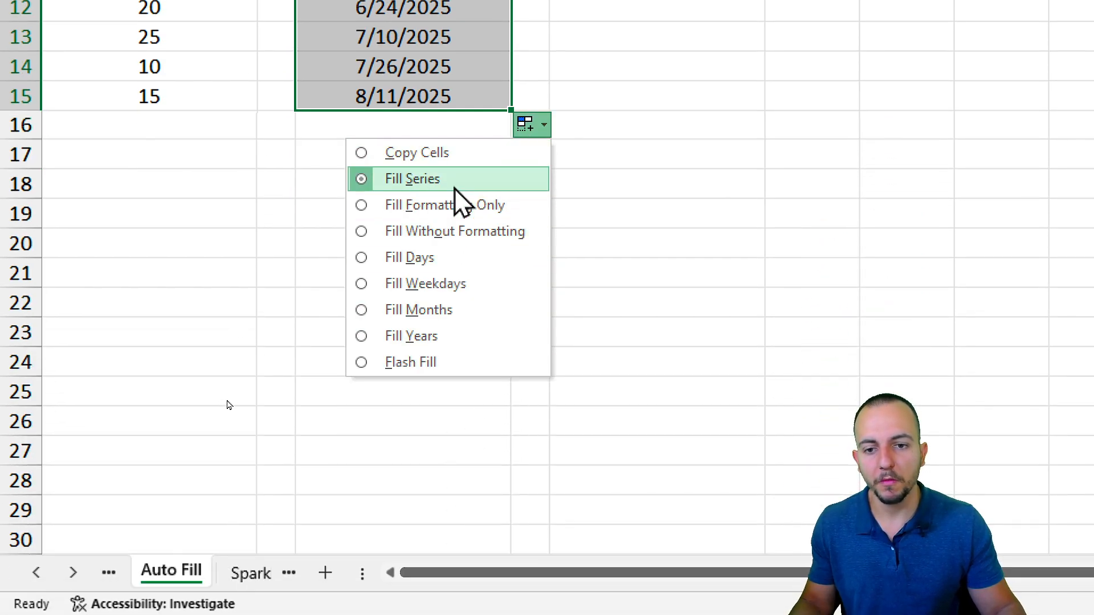
pyautogui.click(455, 303)
pyautogui.click(476, 76)
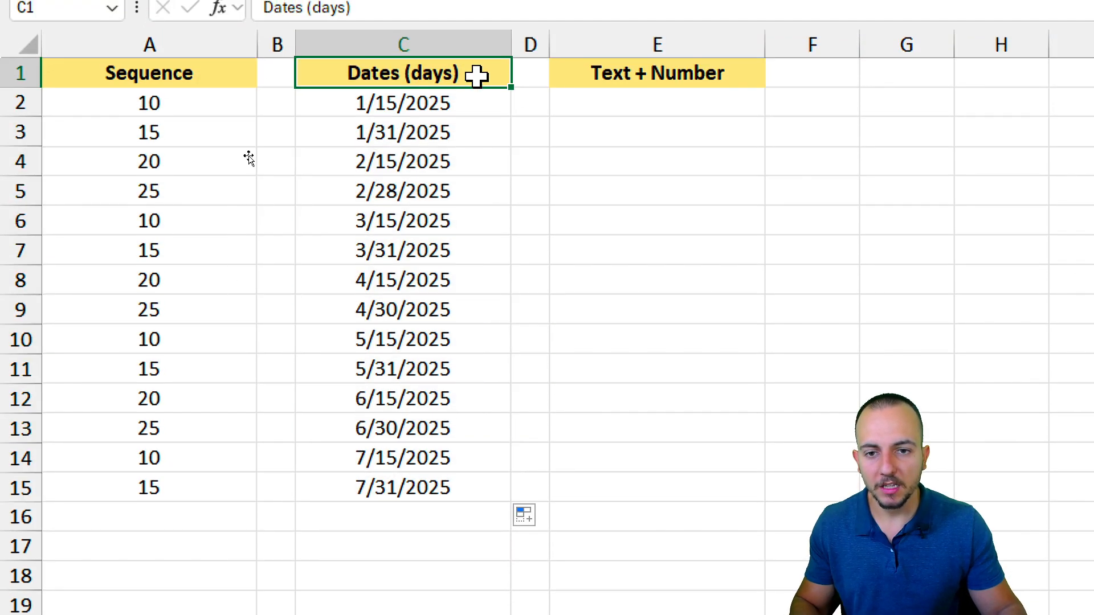
pyautogui.moveTo(335, 79); pyautogui.dragTo(485, 151)
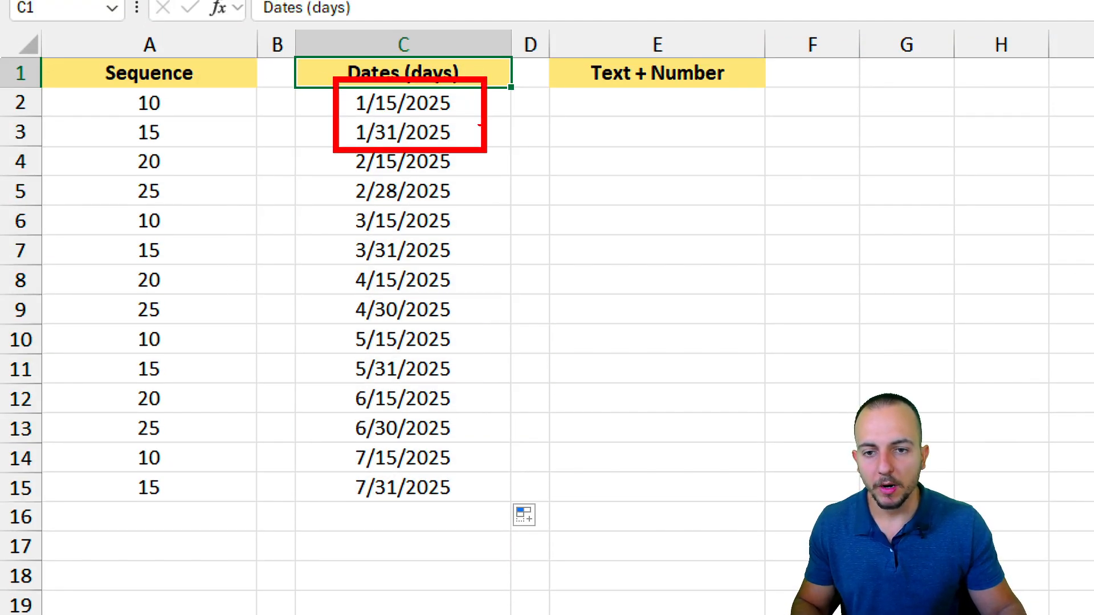
pyautogui.moveTo(336, 144); pyautogui.dragTo(476, 209)
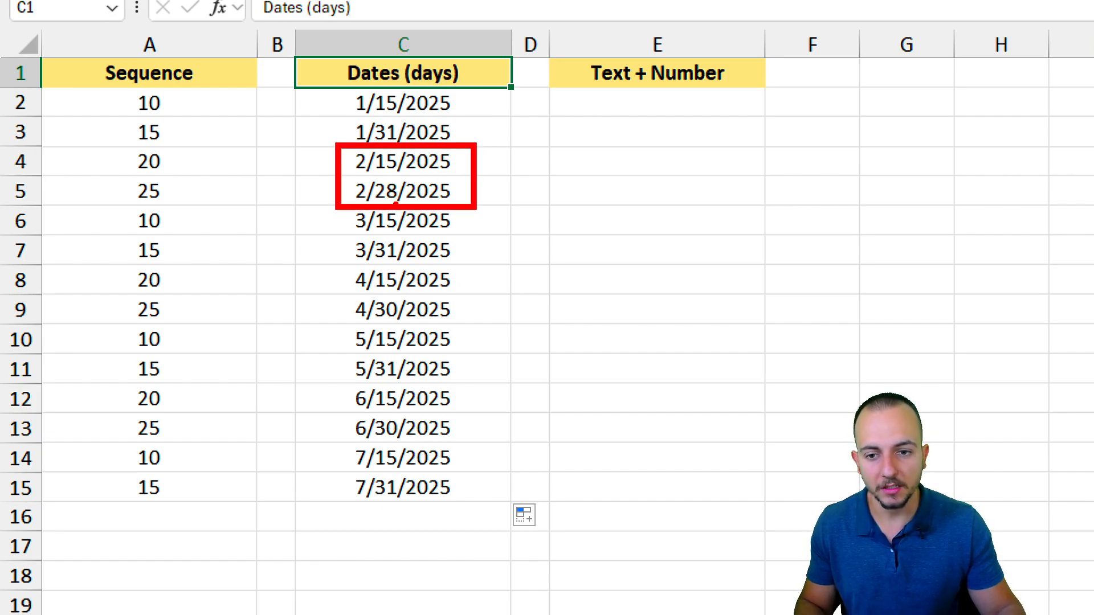
pyautogui.moveTo(331, 204); pyautogui.dragTo(466, 267)
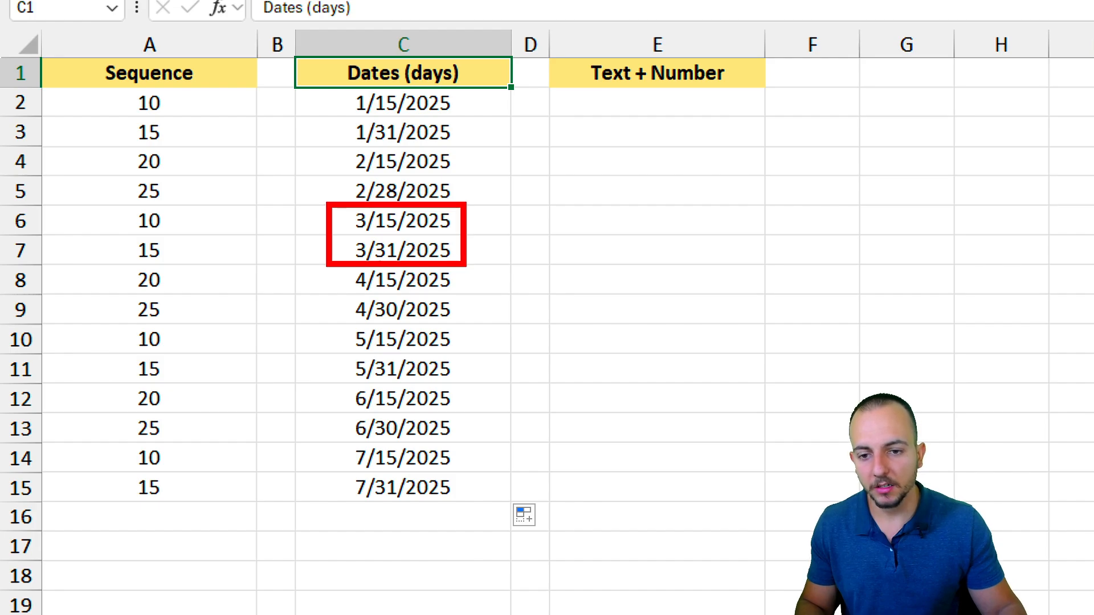
pyautogui.press('Escape')
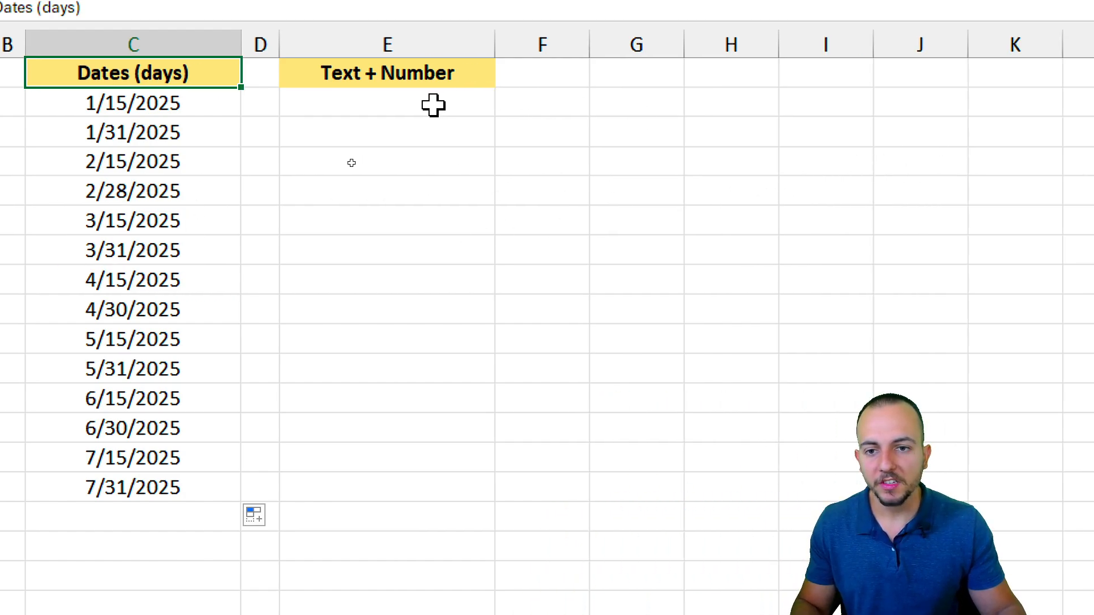
# Enter the codes A 001 in E2 and B 001 in E3.
pyautogui.click(698, 103)
pyautogui.moveTo(678, 73); pyautogui.dragTo(673, 185)
pyautogui.click(419, 109)
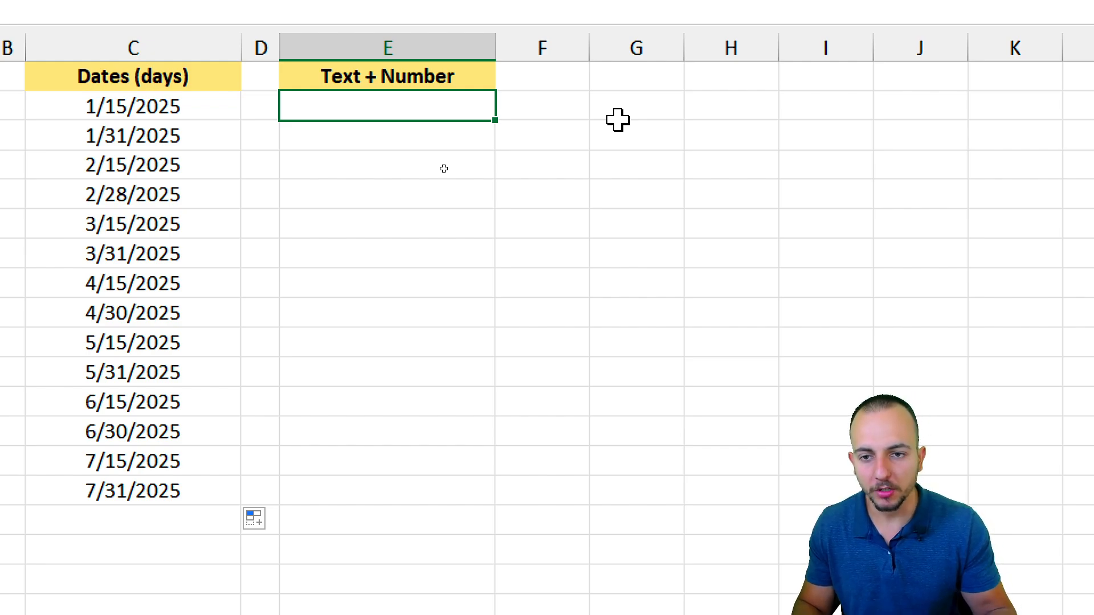
pyautogui.write('A 001')
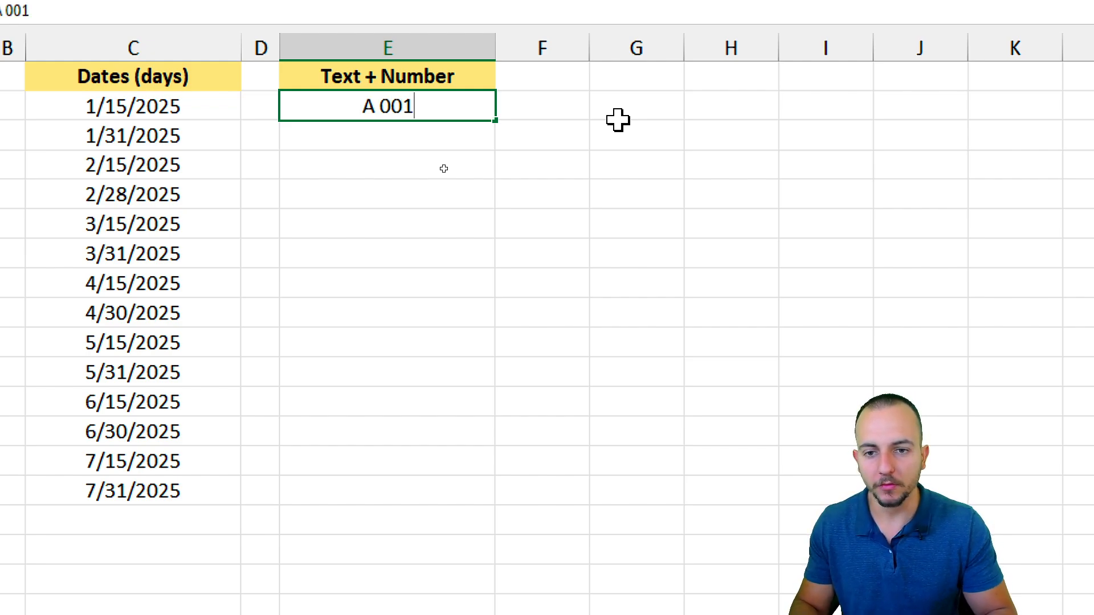
pyautogui.press('Return')
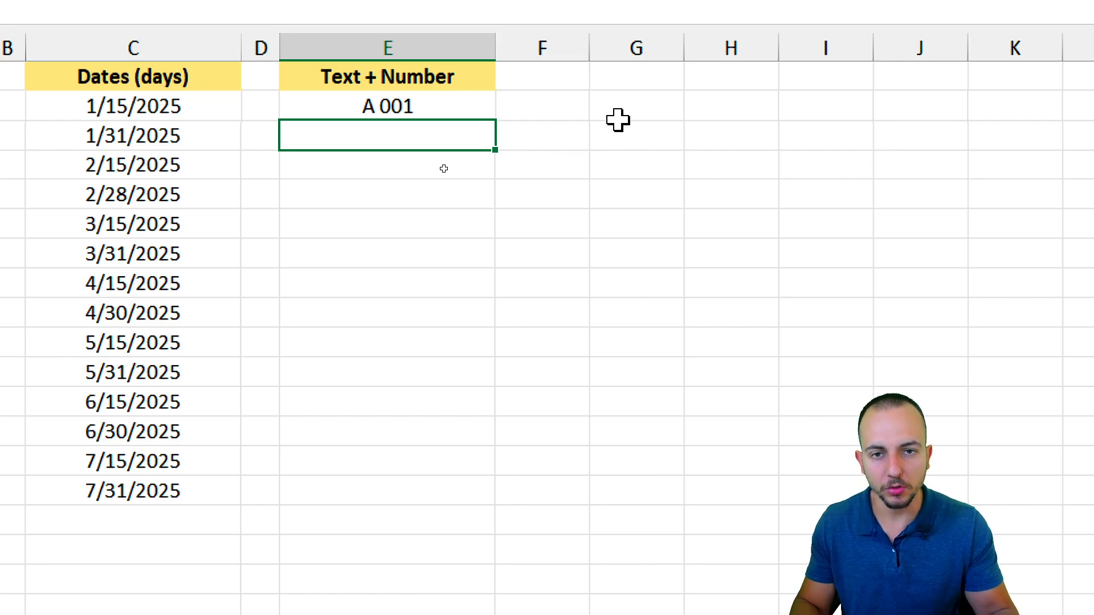
pyautogui.write('B 001')
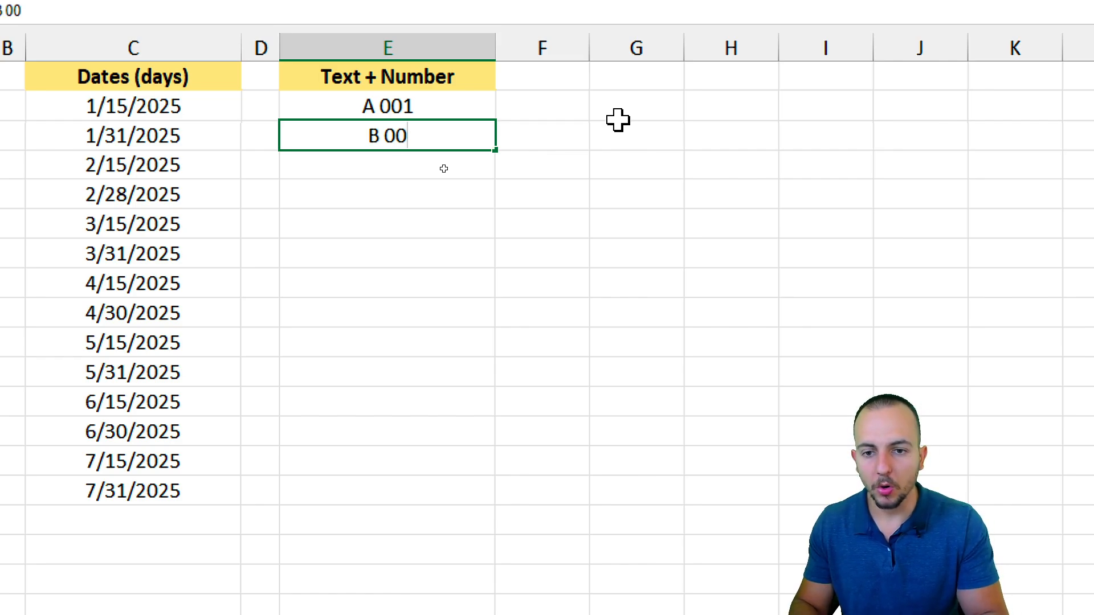
pyautogui.press('Return')
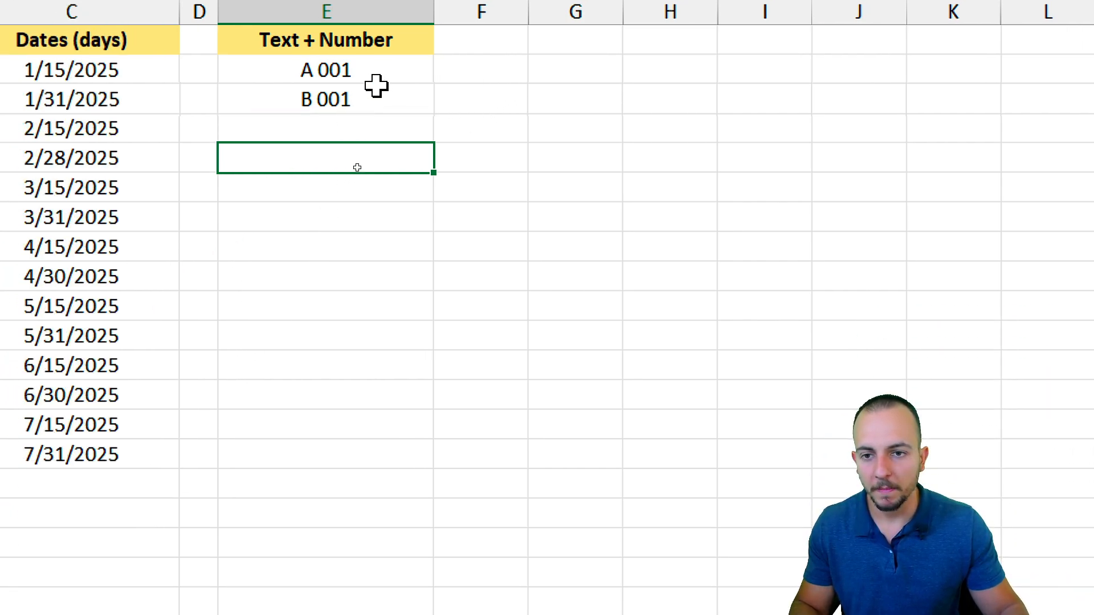
# Fill the alternating codes down to E15, reaching A 007 and B 007.
pyautogui.moveTo(376, 80); pyautogui.dragTo(405, 474)
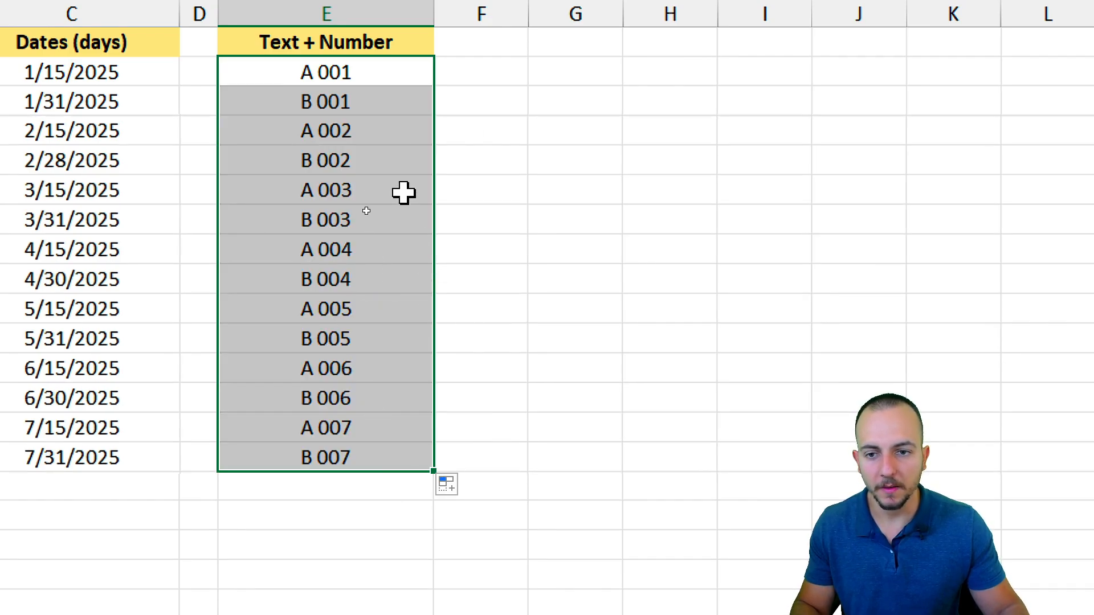
pyautogui.moveTo(390, 128); pyautogui.dragTo(371, 395)
pyautogui.click(368, 276)
pyautogui.click(366, 427)
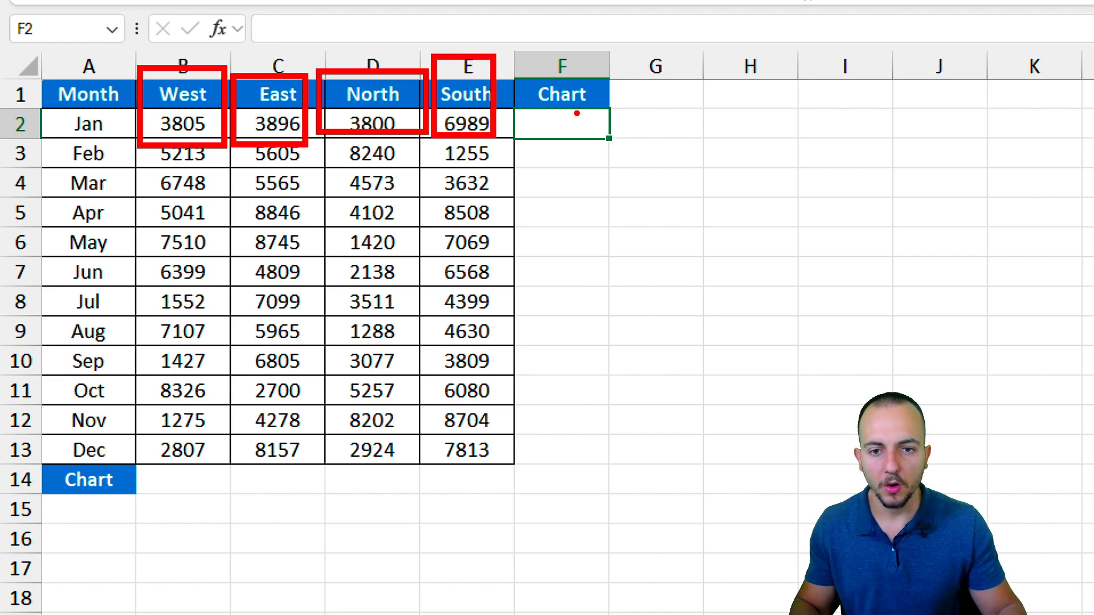
# Select F2:F13 and choose Insert > Sparklines > Column to open Create Sparklines.
pyautogui.moveTo(559, 122); pyautogui.dragTo(540, 444)
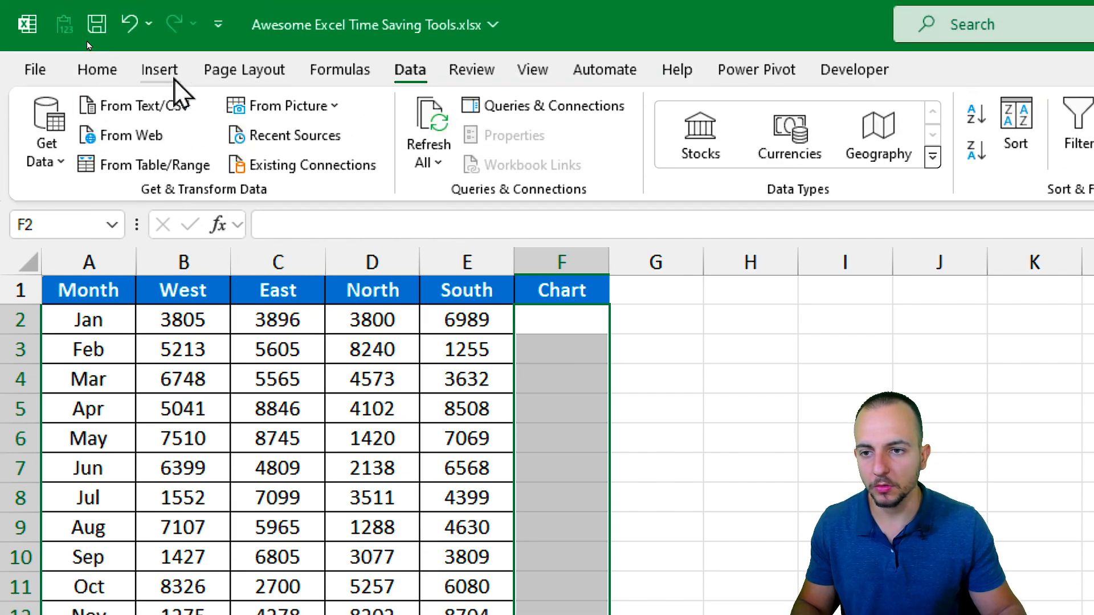
pyautogui.click(171, 75)
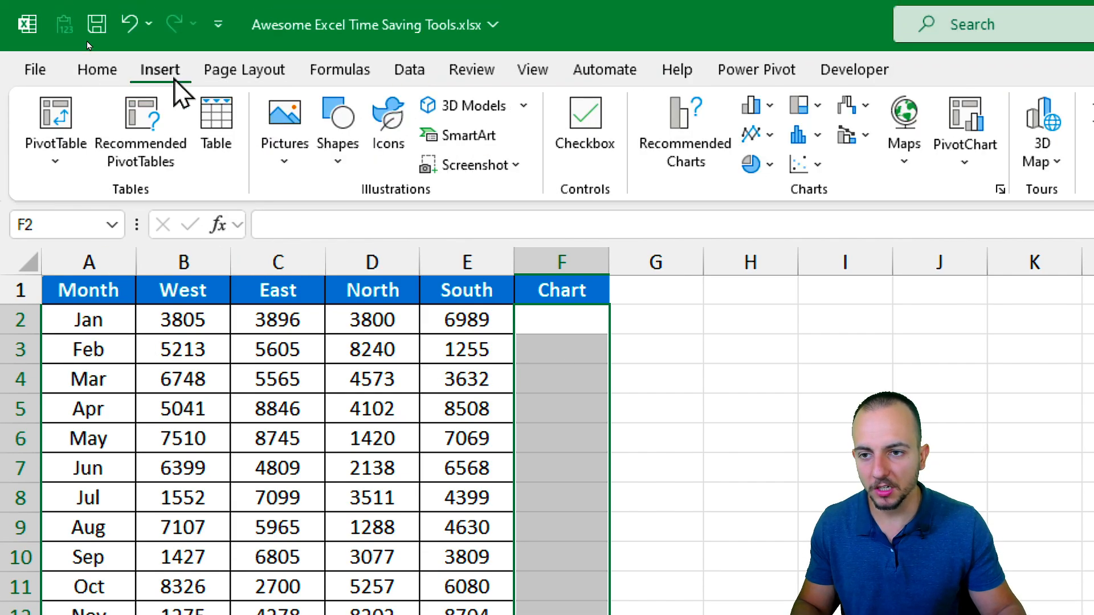
pyautogui.click(751, 105)
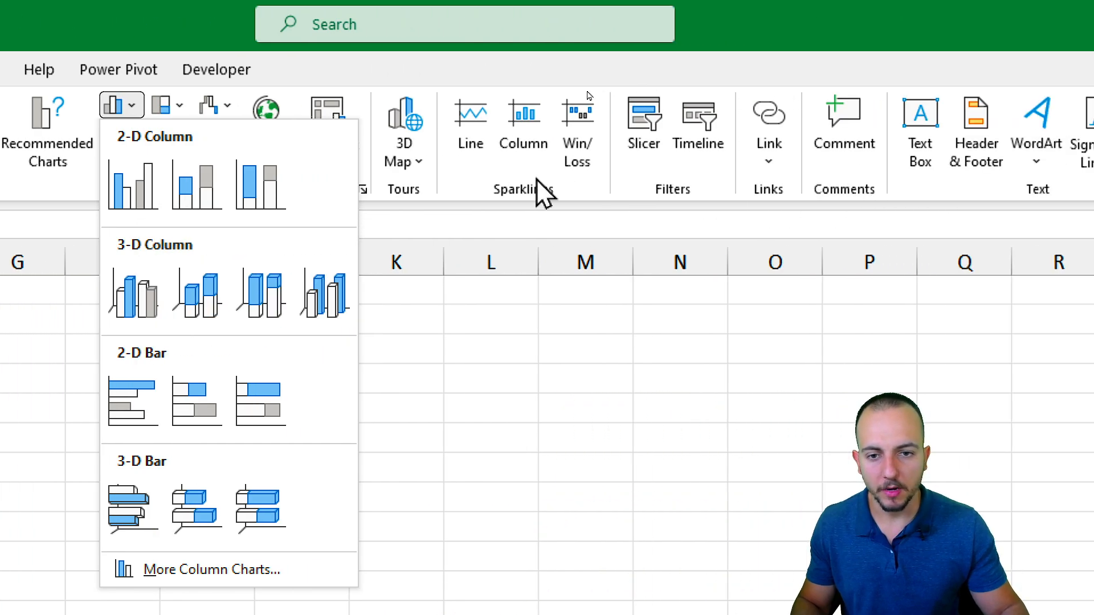
pyautogui.click(1010, 177)
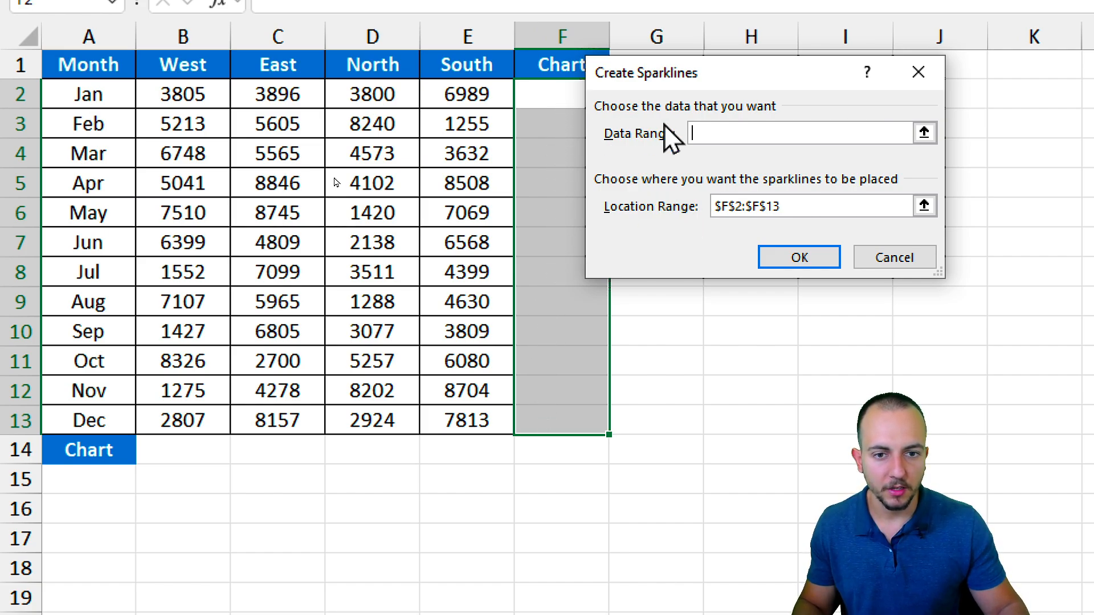
# Create column sparklines in F2:F13 using the data range B2:E13.
pyautogui.click(924, 134)
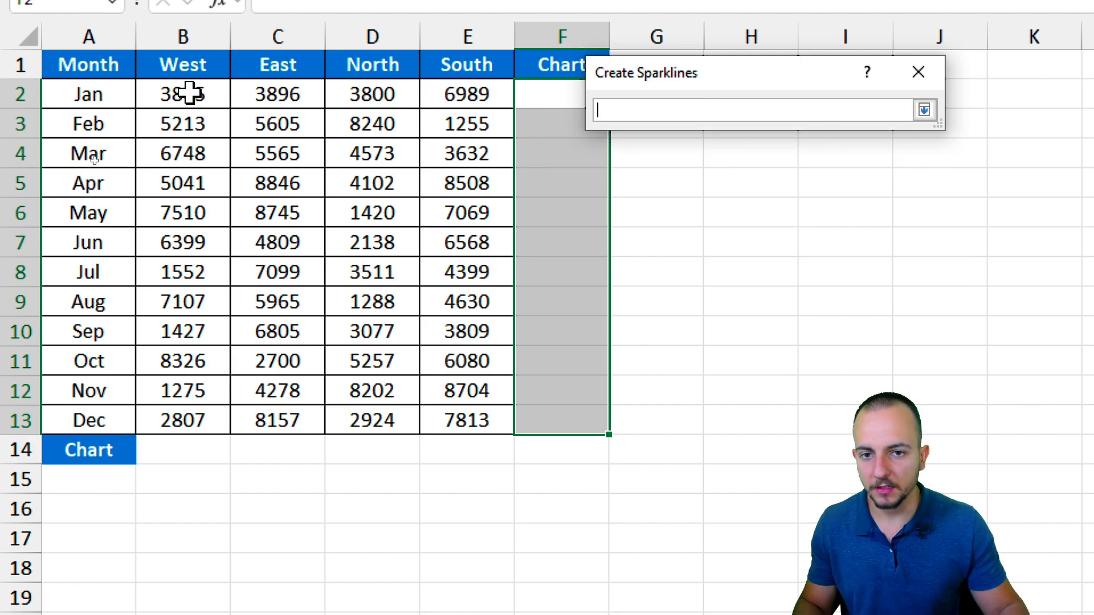
pyautogui.moveTo(189, 93); pyautogui.dragTo(470, 421)
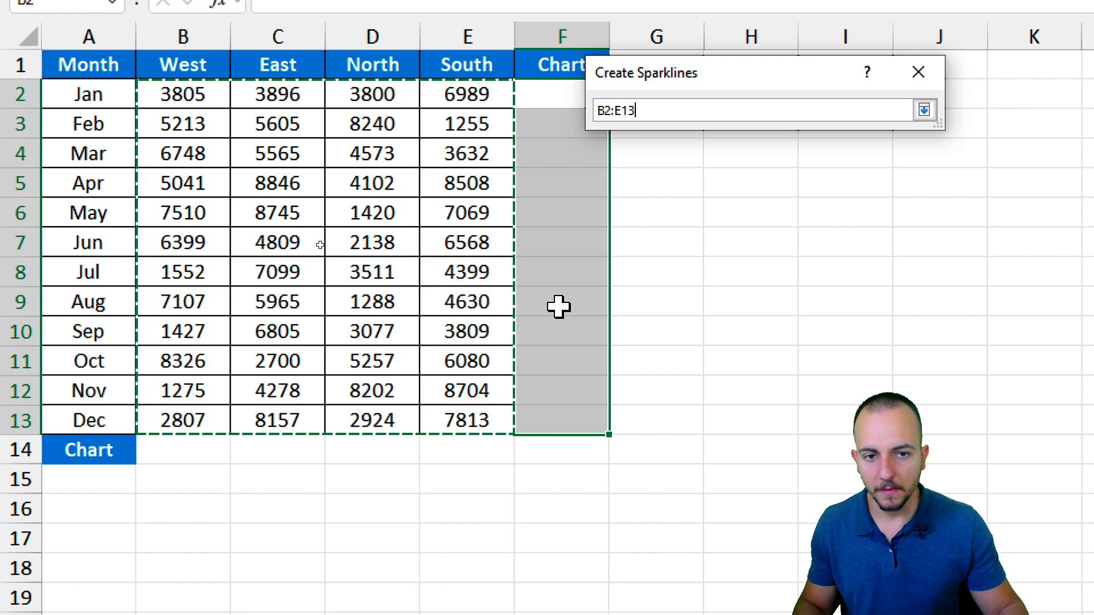
pyautogui.click(924, 109)
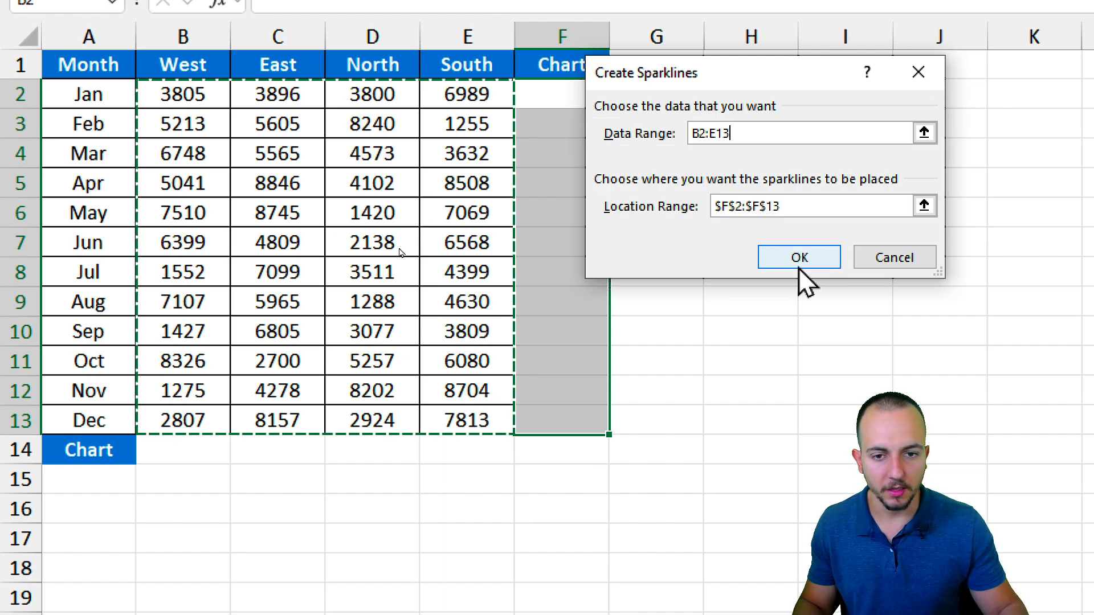
pyautogui.click(798, 257)
pyautogui.click(592, 182)
# Inspect the new column sparklines, starting with F2, then deselect them.
pyautogui.click(567, 97)
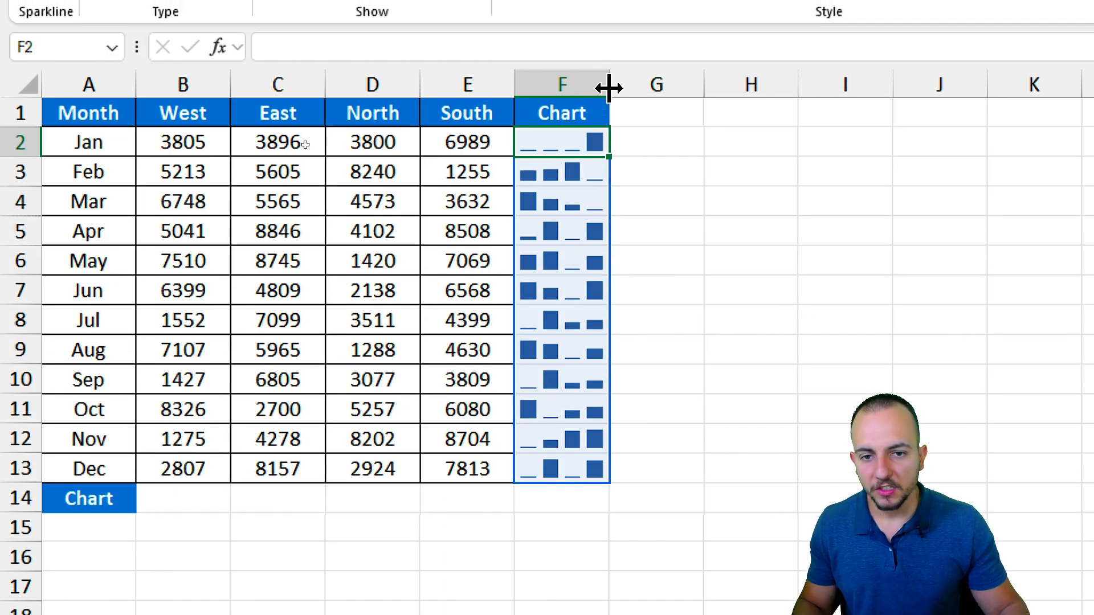
pyautogui.click(668, 104)
pyautogui.click(700, 151)
pyautogui.click(743, 198)
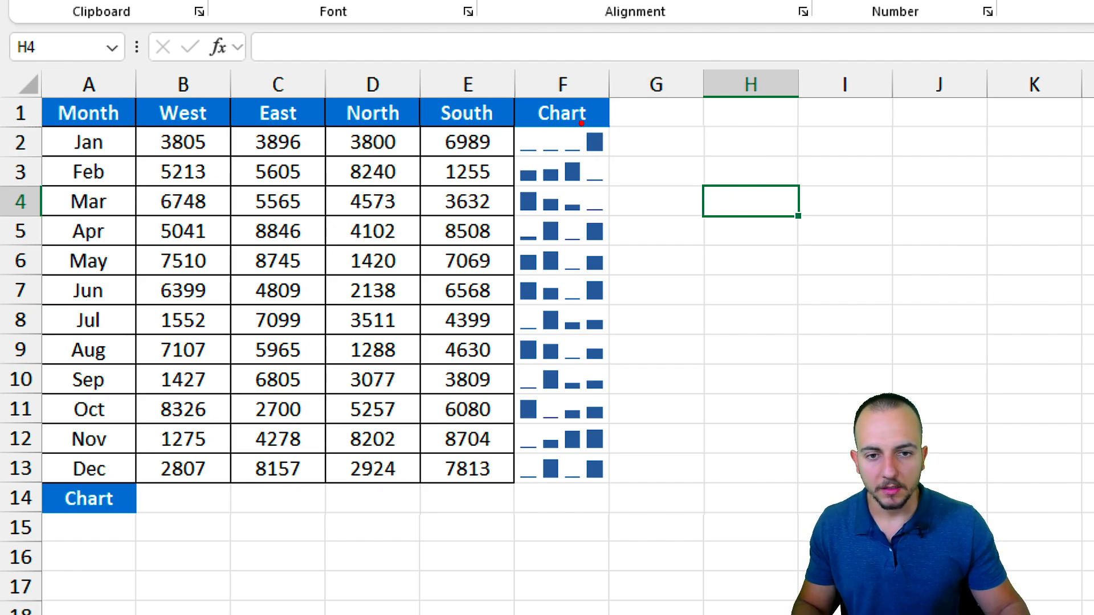
pyautogui.moveTo(578, 120); pyautogui.dragTo(617, 154)
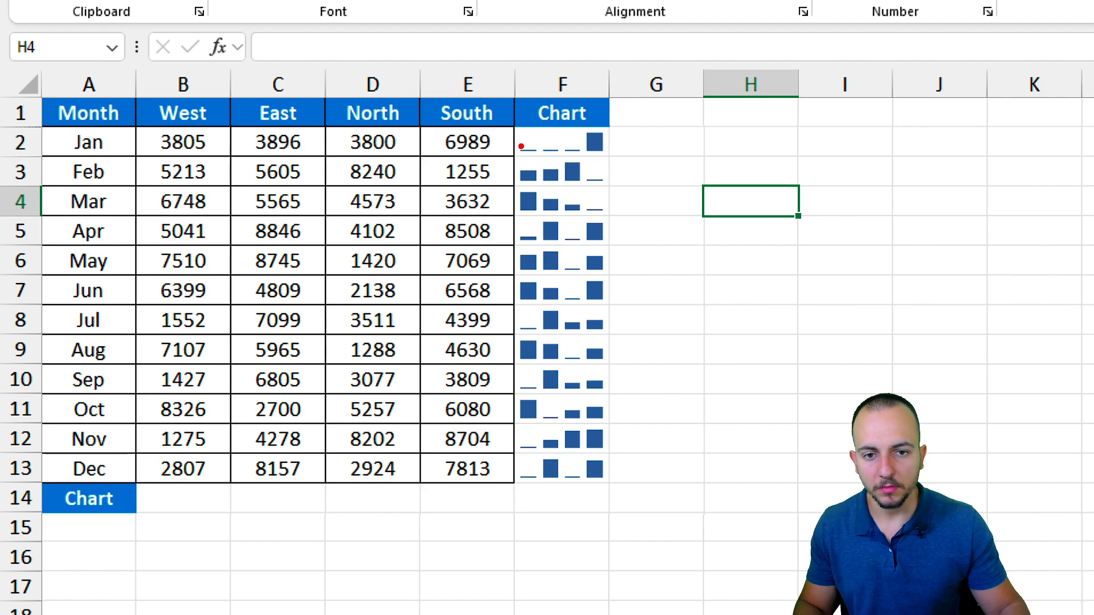
pyautogui.moveTo(546, 159); pyautogui.dragTo(580, 189)
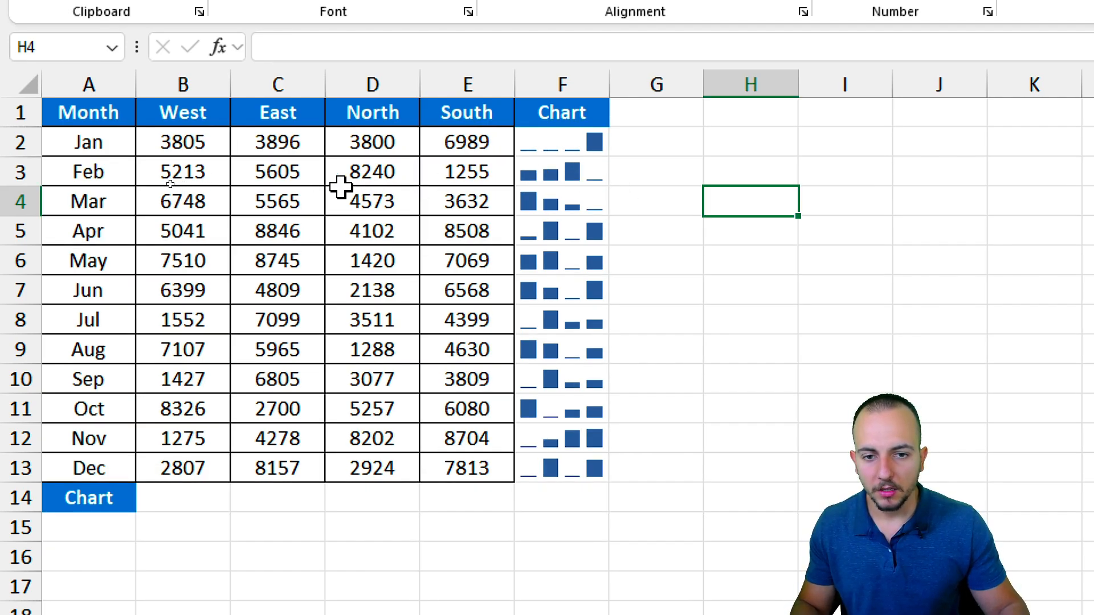
# Test the sparklines by entering 0 in E2, then undo to restore 6989.
pyautogui.moveTo(182, 142); pyautogui.dragTo(488, 151)
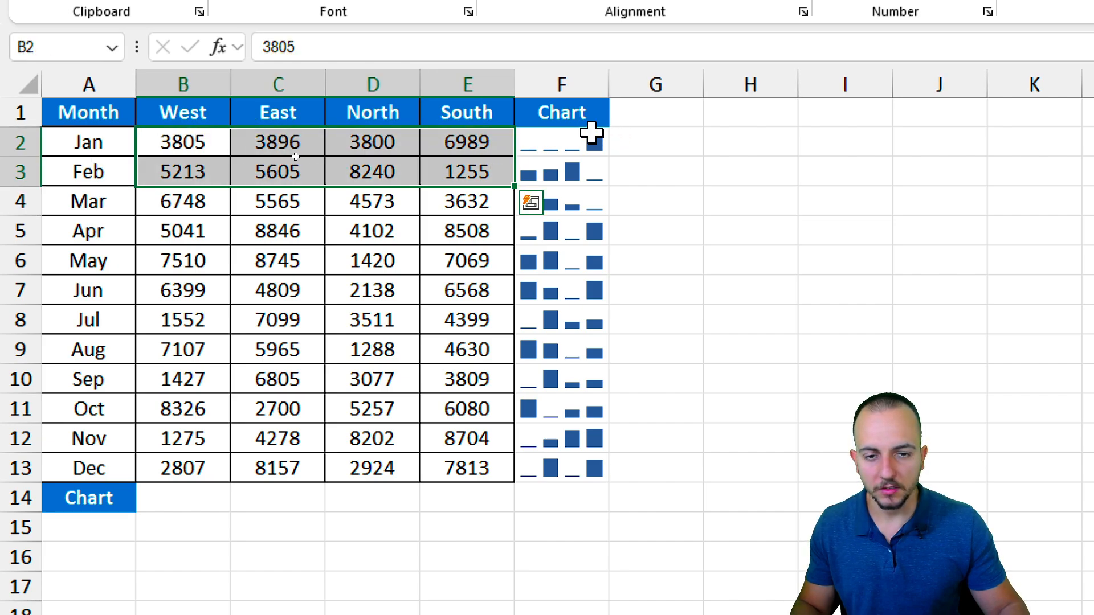
pyautogui.click(465, 140)
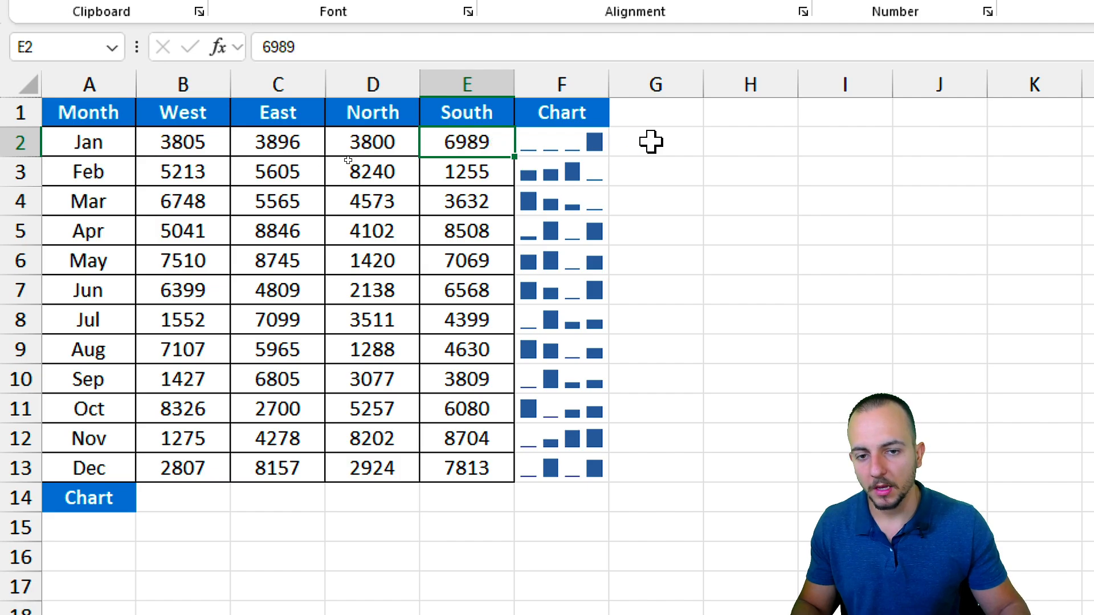
pyautogui.write('0')
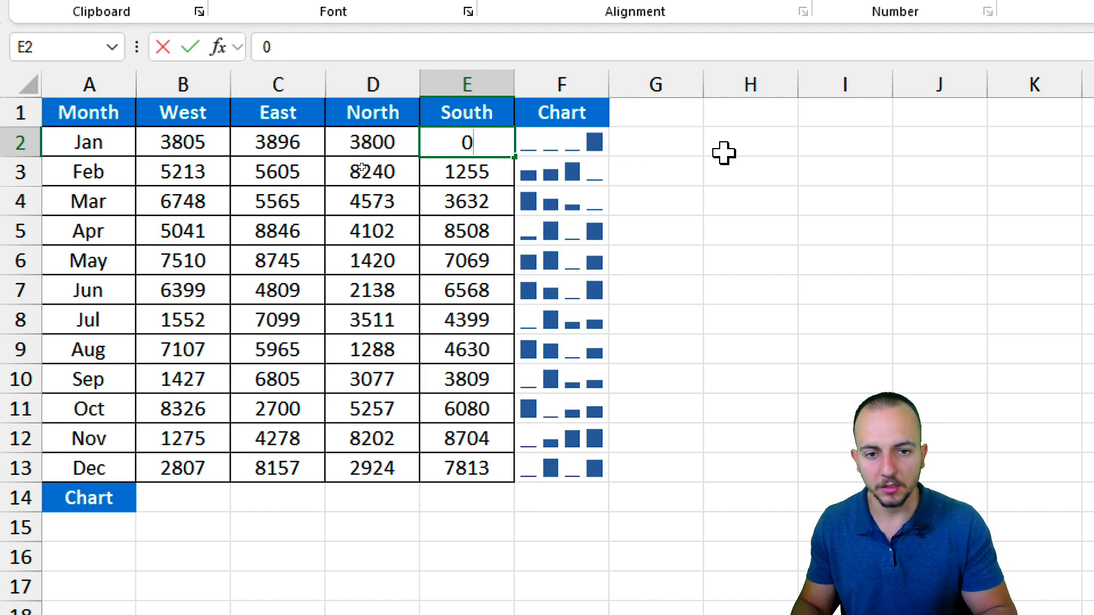
pyautogui.press('Return')
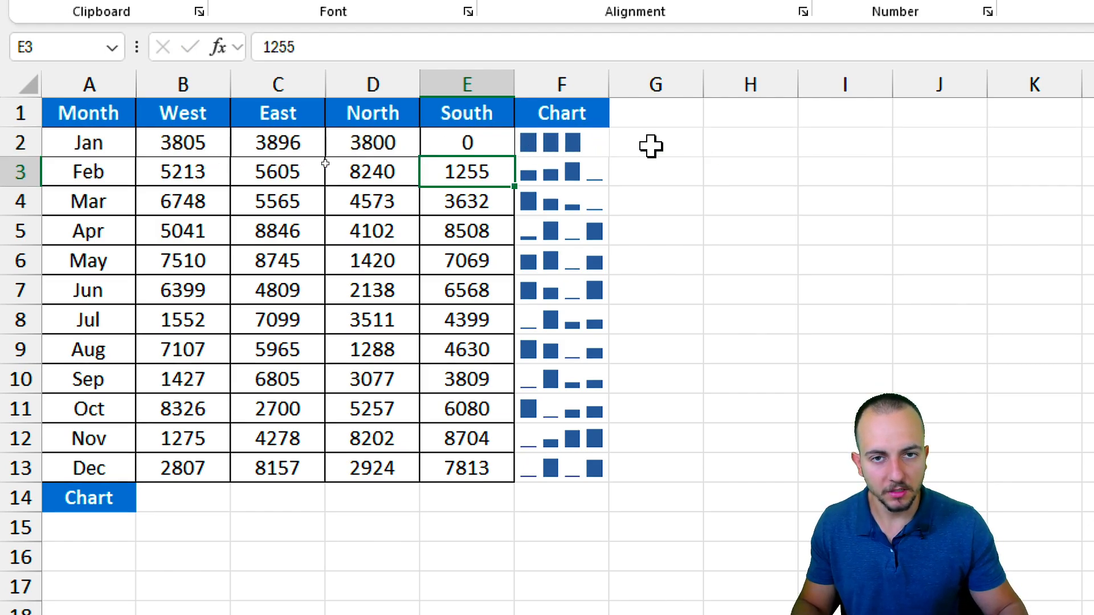
pyautogui.hotkey('ctrl', 'z')
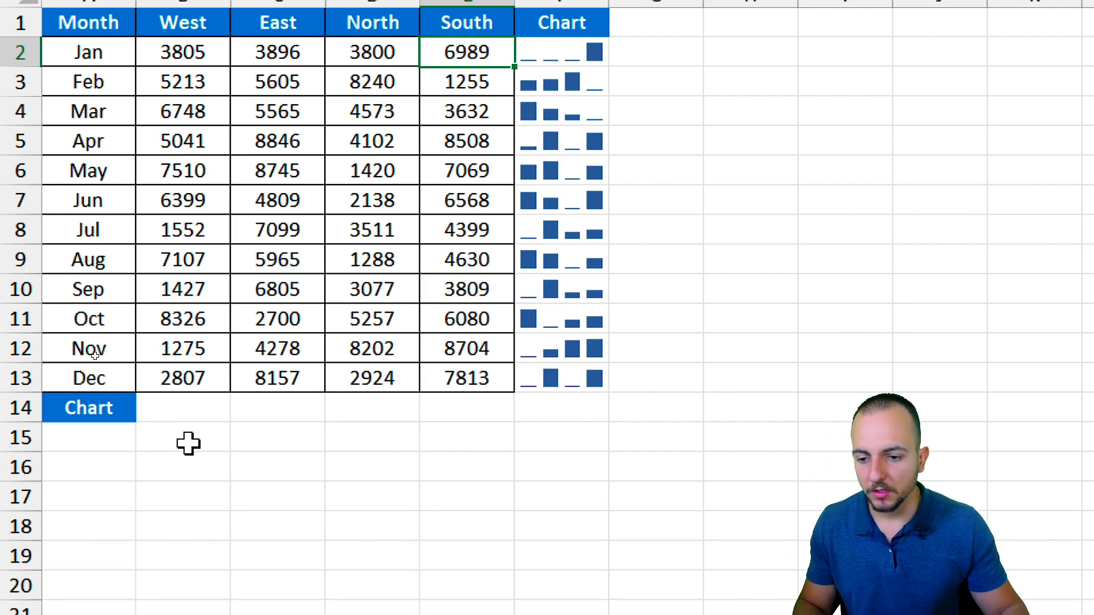
pyautogui.moveTo(188, 407); pyautogui.dragTo(464, 400)
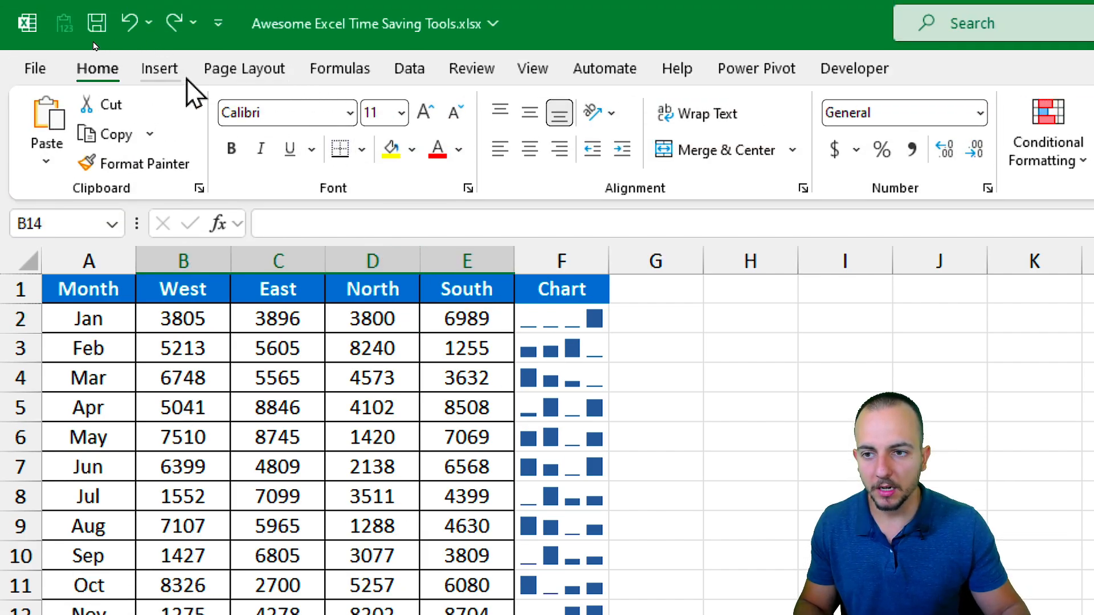
# Insert line sparklines into B14:E14 using the data range B2:E13.
pyautogui.click(158, 66)
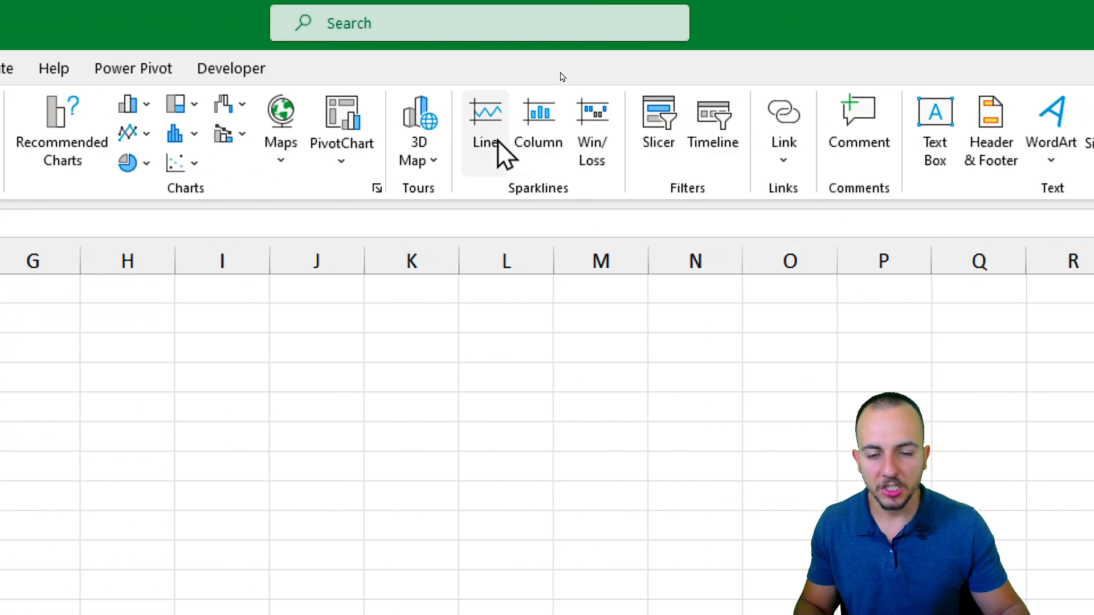
pyautogui.click(499, 144)
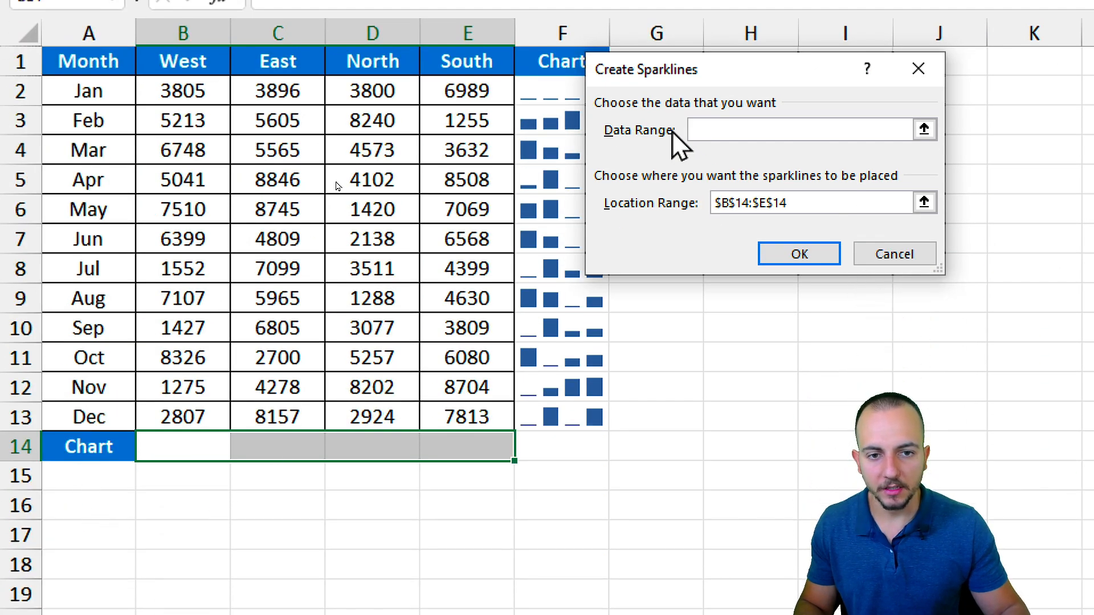
pyautogui.moveTo(224, 97); pyautogui.dragTo(456, 419)
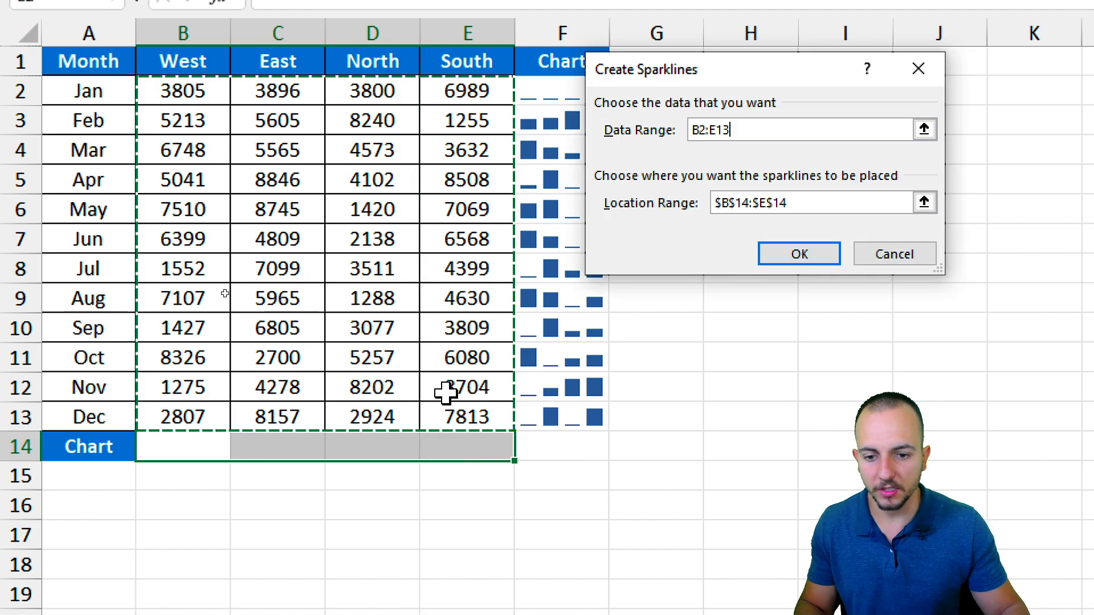
pyautogui.click(809, 252)
# Check the West, East, North and South line sparklines in row 14 one by one.
pyautogui.click(282, 504)
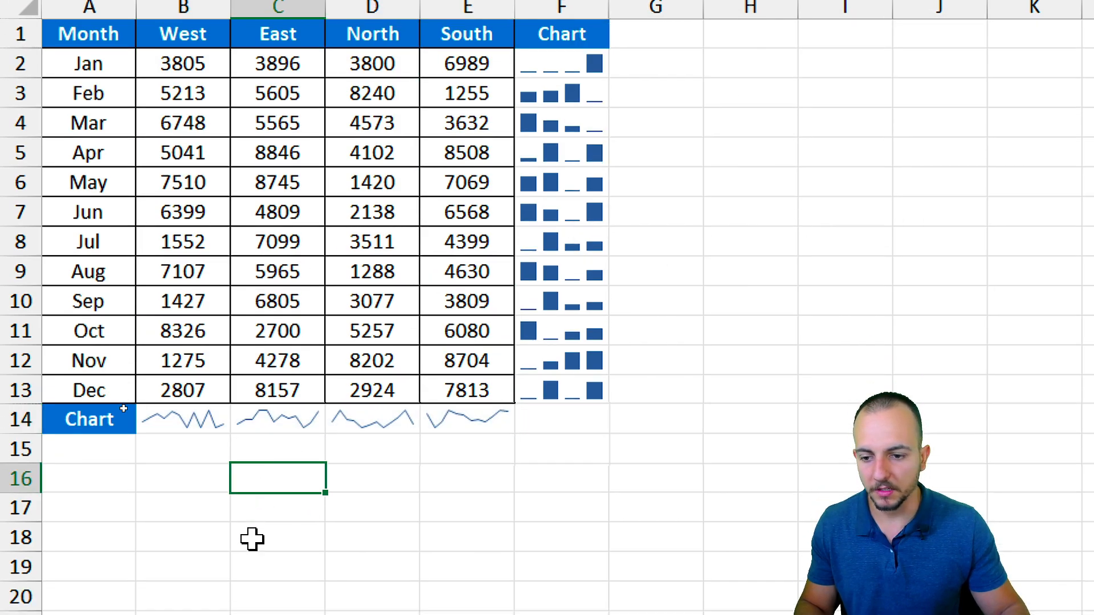
pyautogui.moveTo(193, 421); pyautogui.dragTo(425, 427)
pyautogui.click(193, 479)
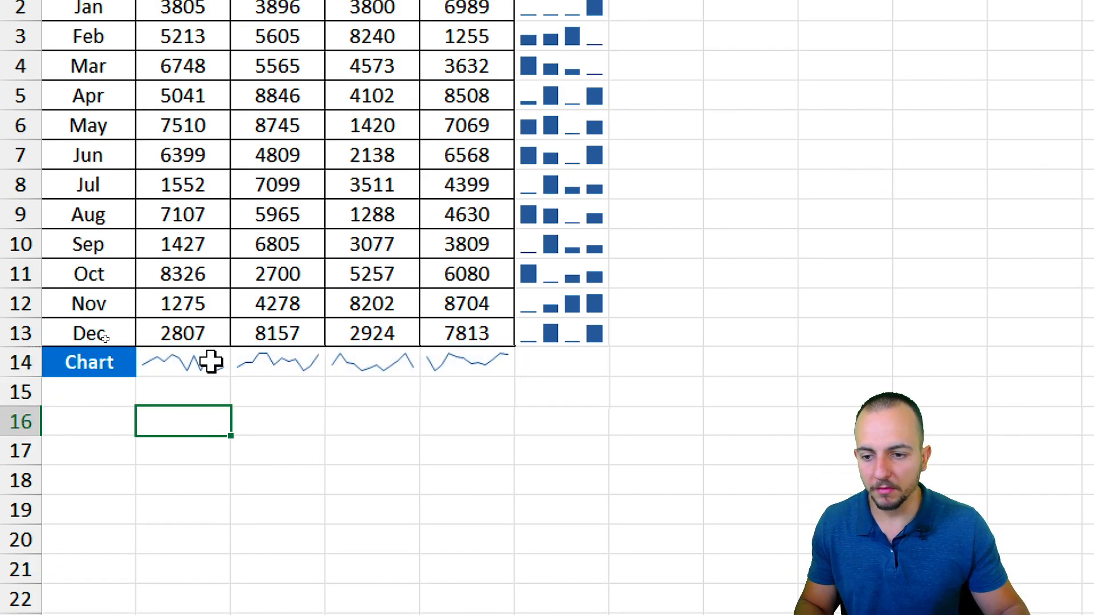
pyautogui.click(211, 361)
pyautogui.click(356, 361)
pyautogui.click(462, 358)
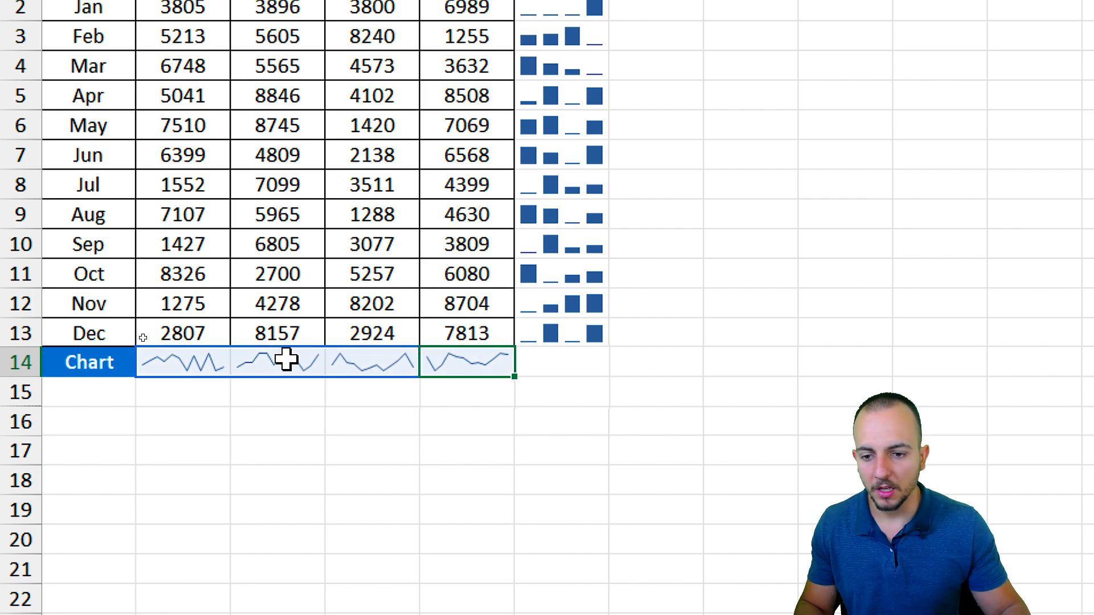
pyautogui.click(286, 359)
pyautogui.click(218, 363)
pyautogui.click(285, 365)
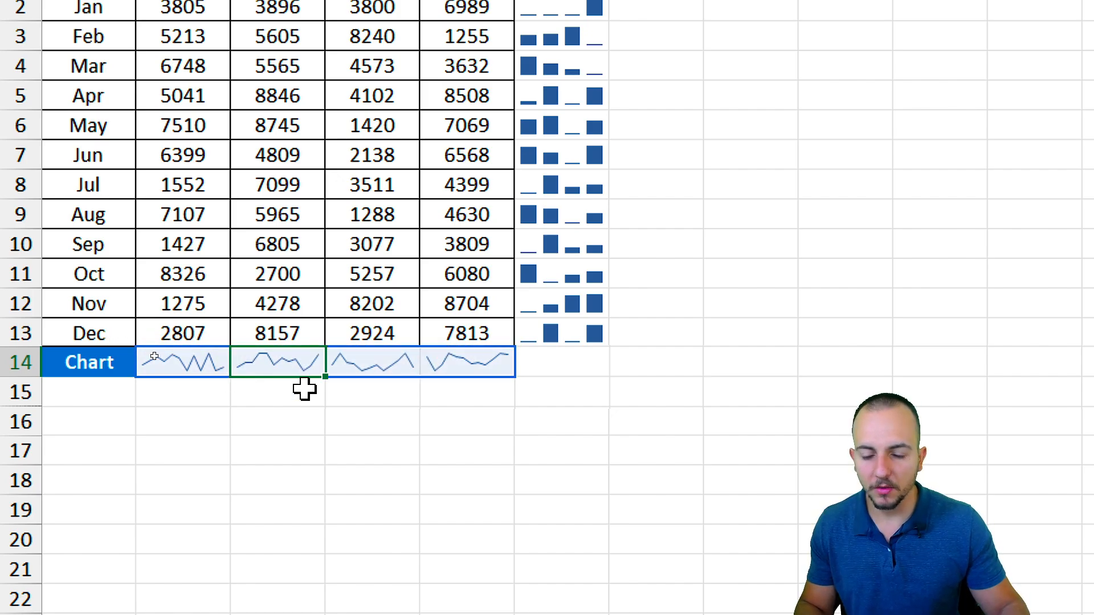
pyautogui.click(374, 369)
pyautogui.click(389, 422)
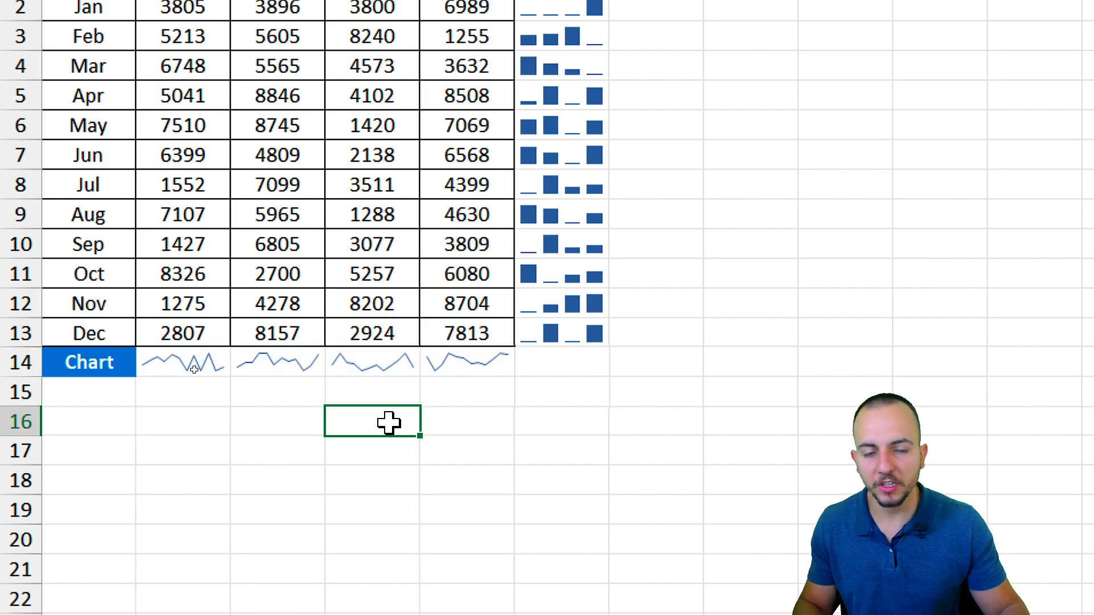
pyautogui.click(481, 368)
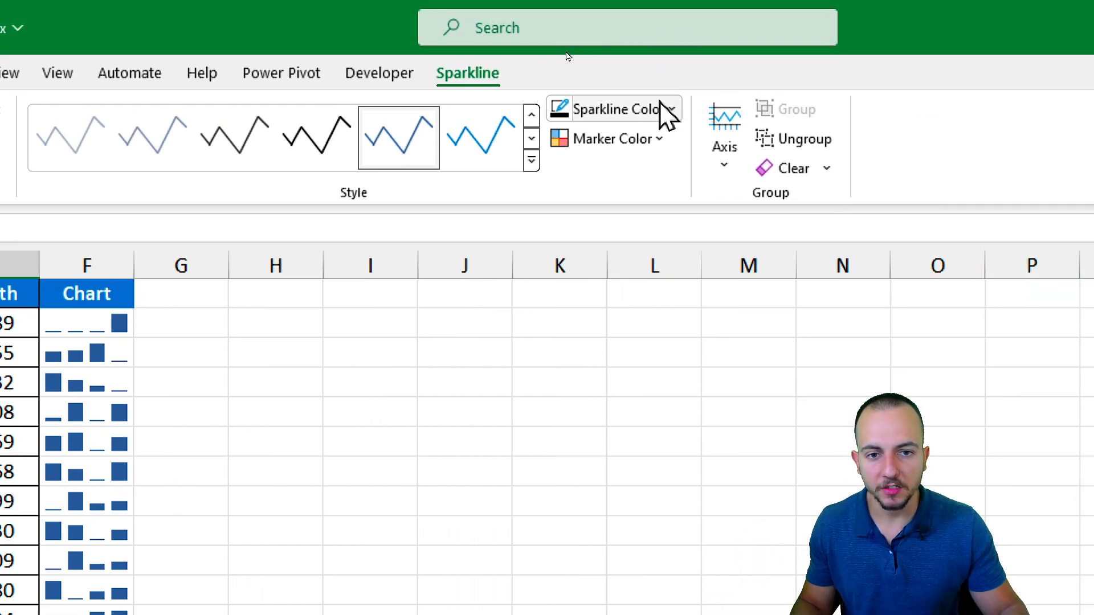
pyautogui.click(645, 114)
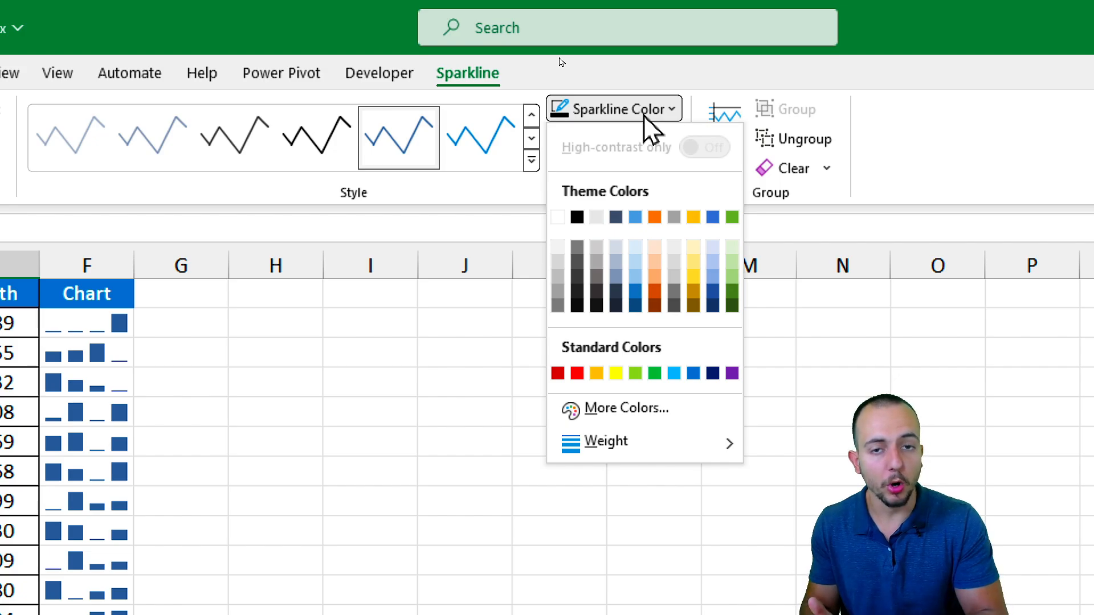
pyautogui.click(645, 114)
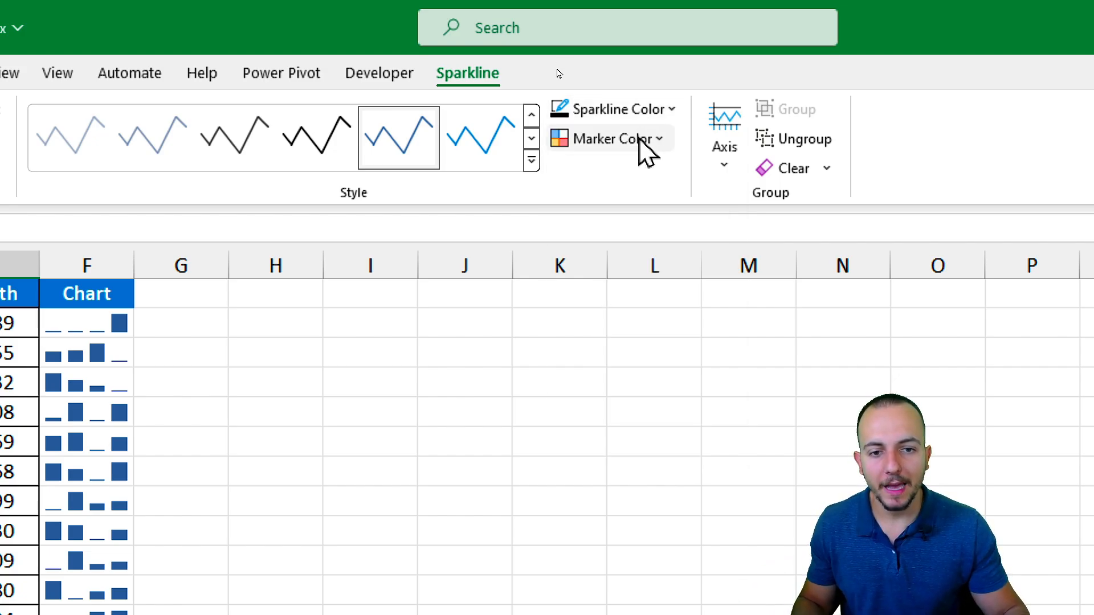
pyautogui.click(645, 141)
pyautogui.click(645, 142)
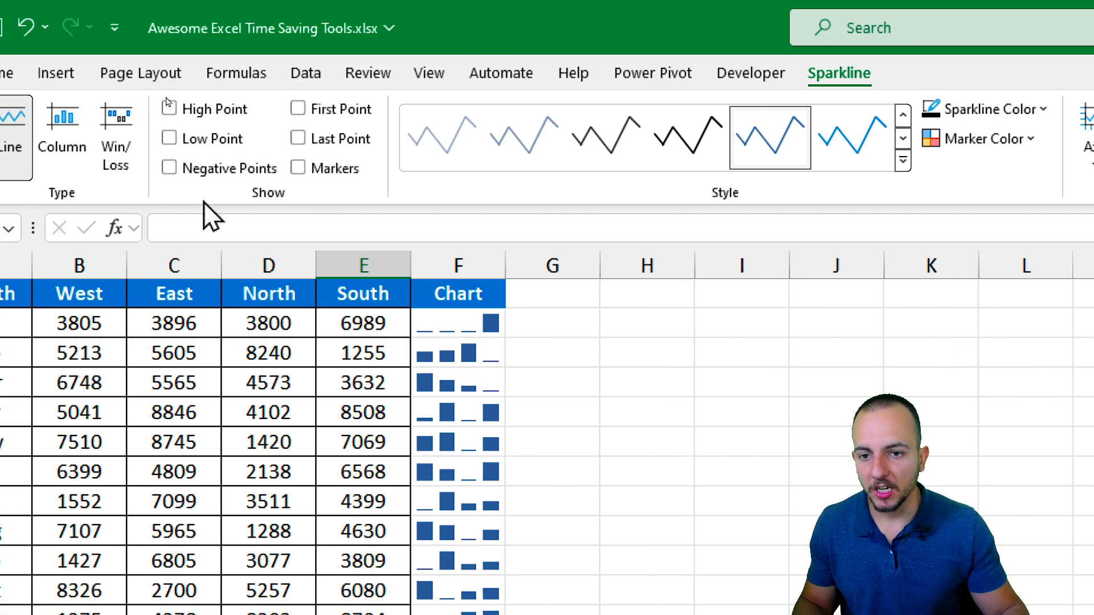
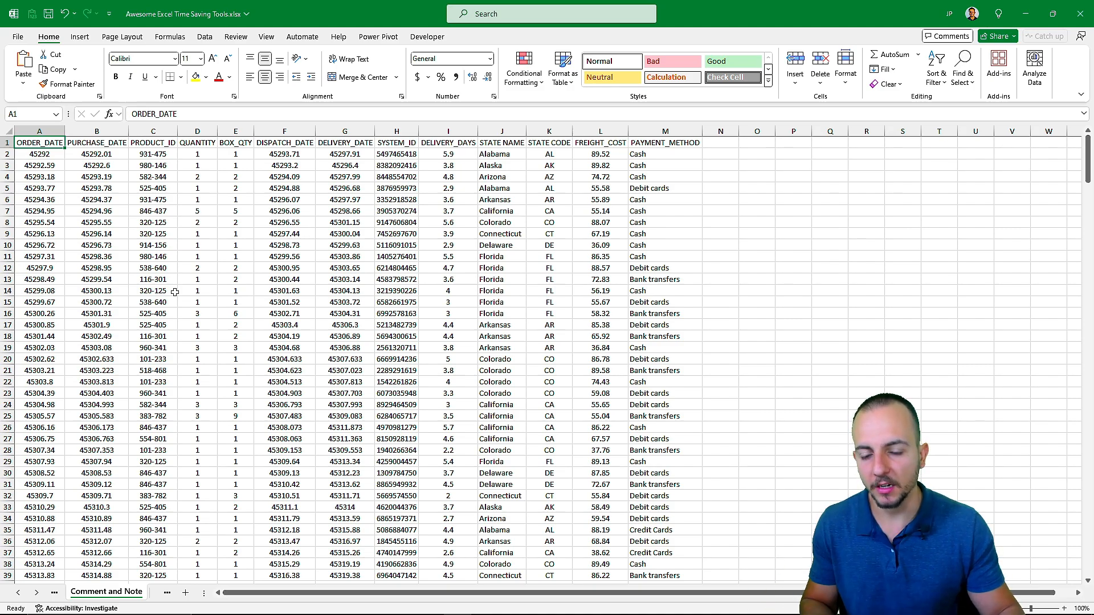
# Try a yellow fill on the Florida order's row 13, then cancel the cell entry and undo the fill.
pyautogui.scroll(-8, 175, 292)
pyautogui.scroll(8, 174, 292)
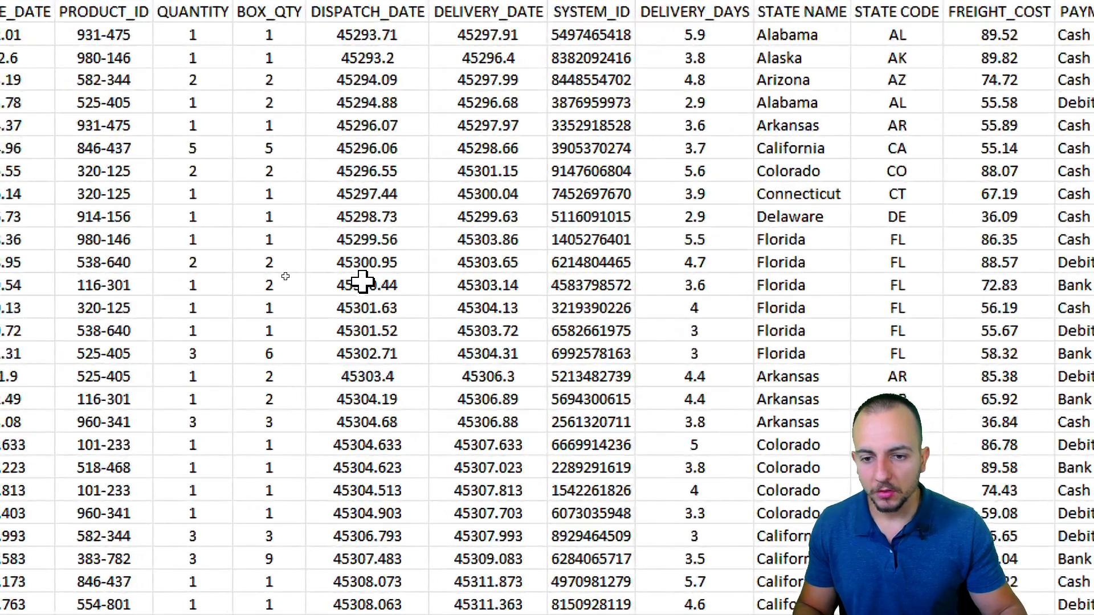
pyautogui.moveTo(291, 279); pyautogui.dragTo(412, 289)
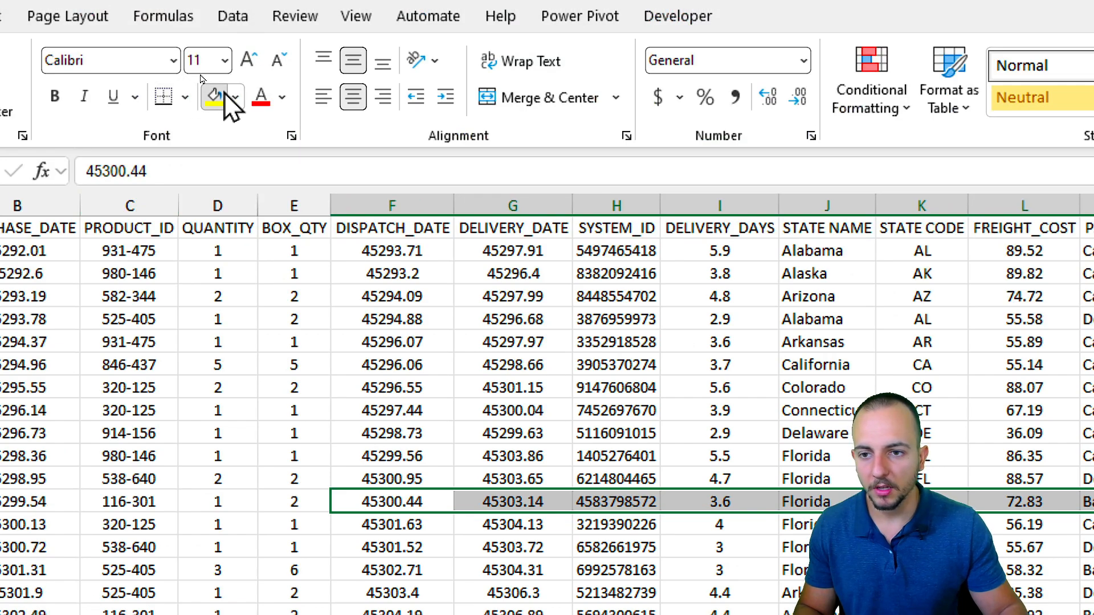
pyautogui.click(224, 95)
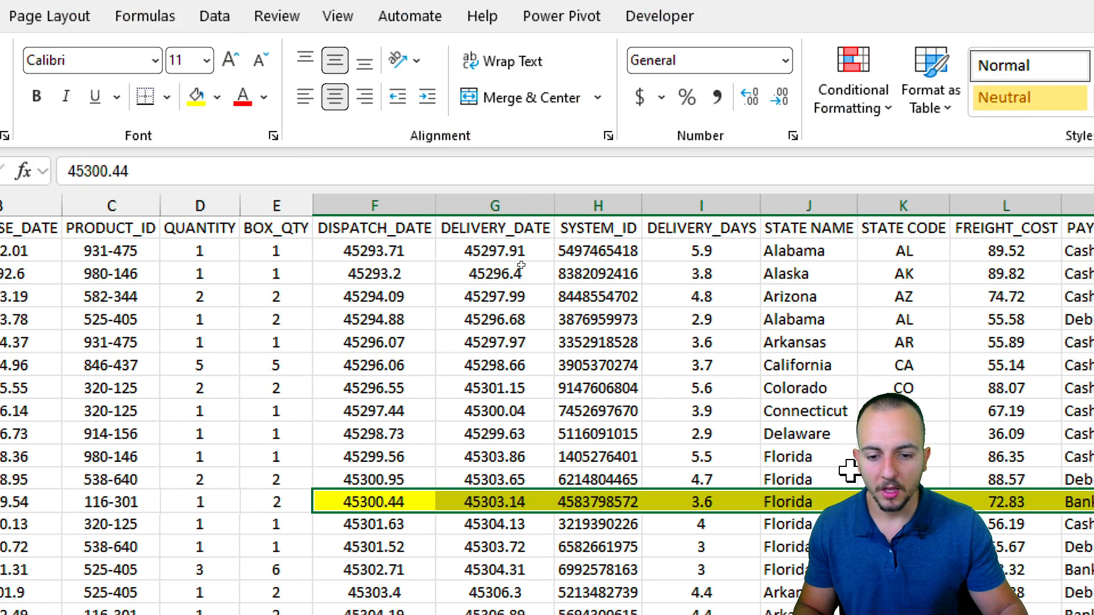
pyautogui.click(650, 289)
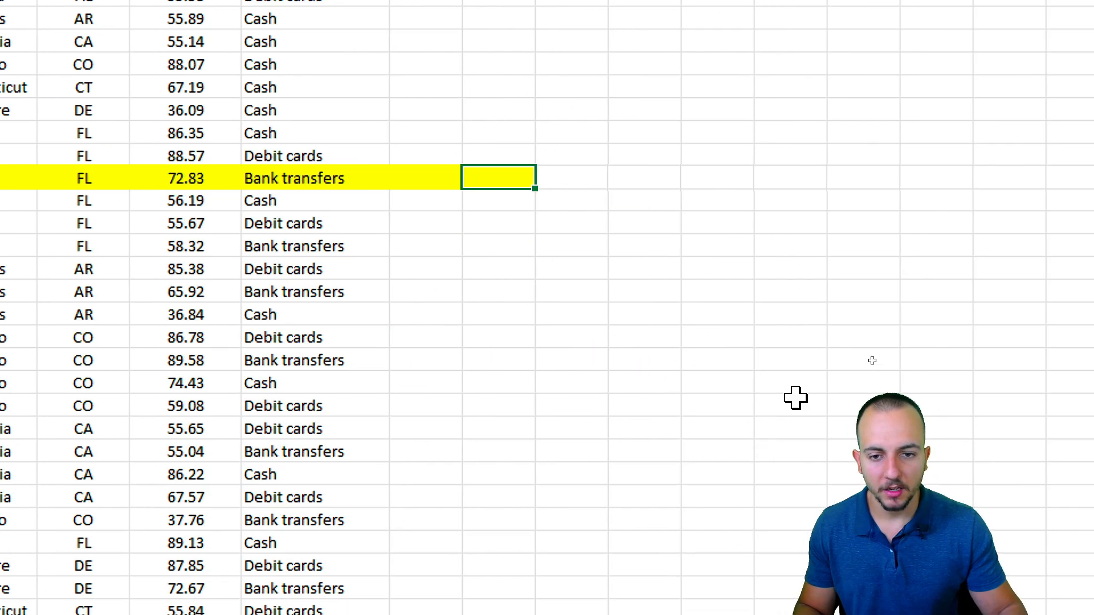
pyautogui.write('Ple')
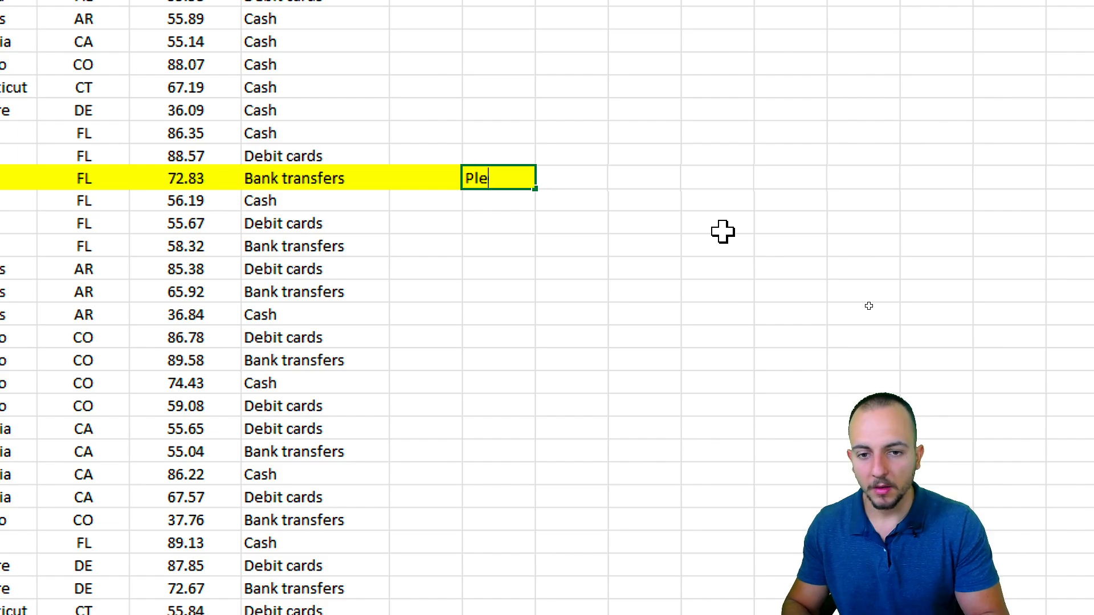
pyautogui.write('ase, get rid og')
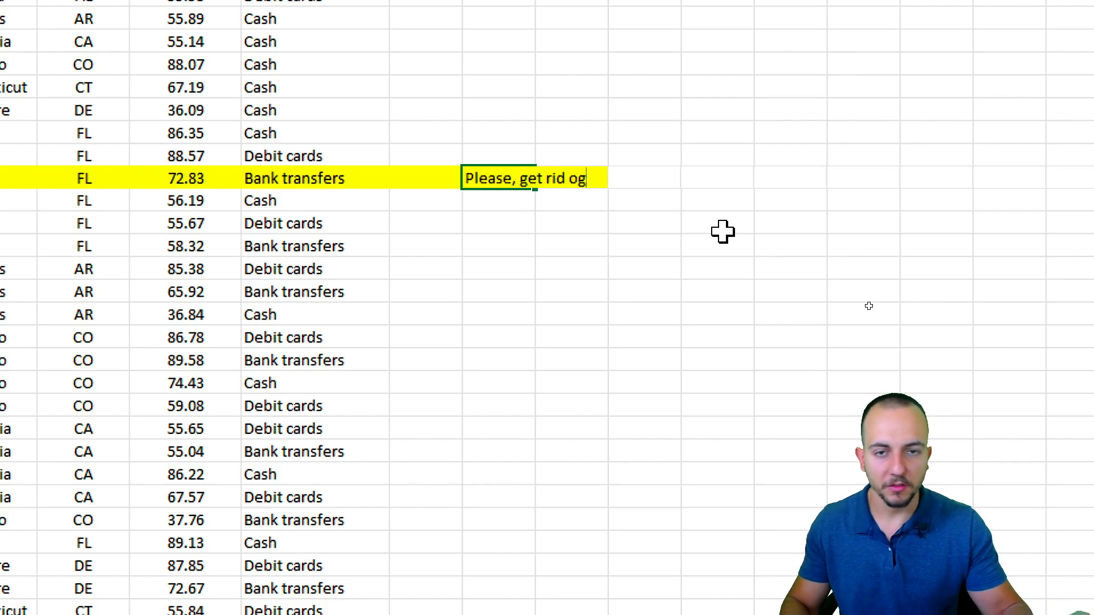
pyautogui.press('Escape')
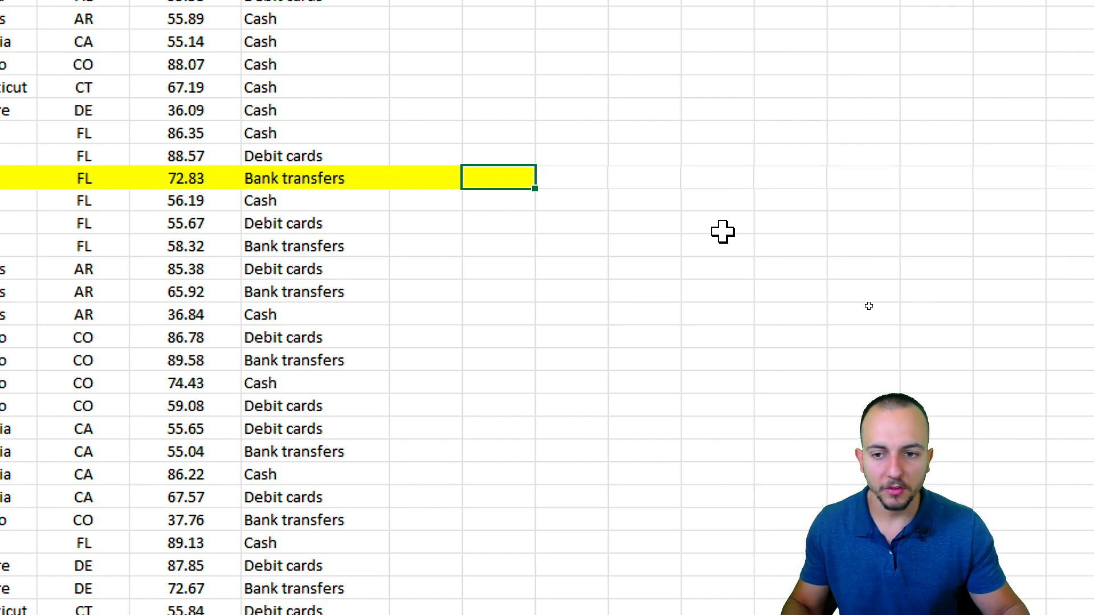
pyautogui.hotkey('ctrl', 'z')
pyautogui.hscroll(-5, 131, 225)
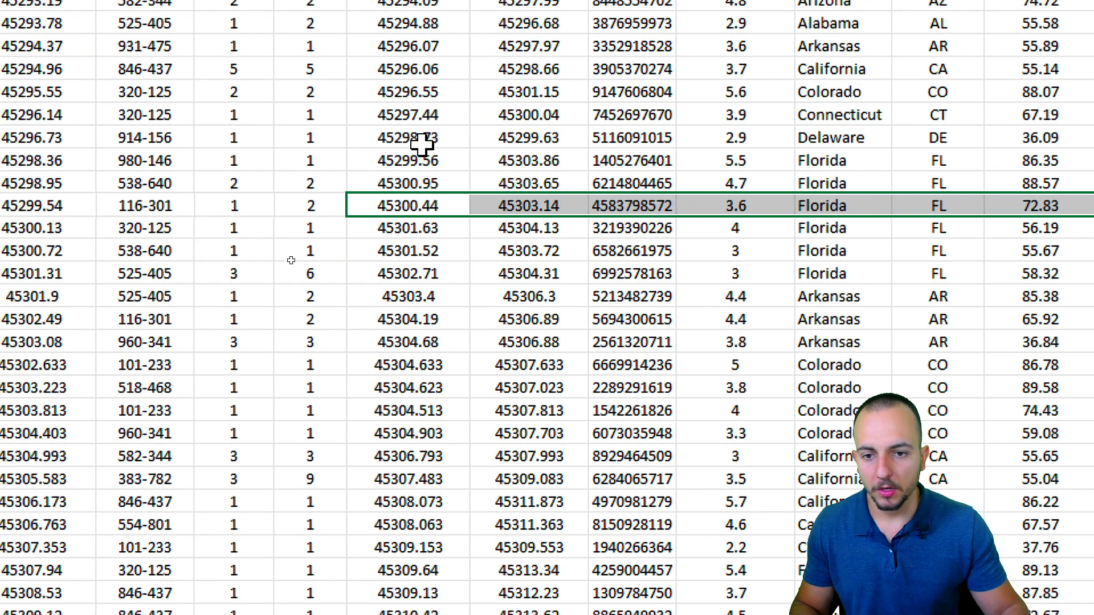
# Post the comment 'Please, review this valeu' on the dispatch date cell 45300.44.
pyautogui.click(398, 206)
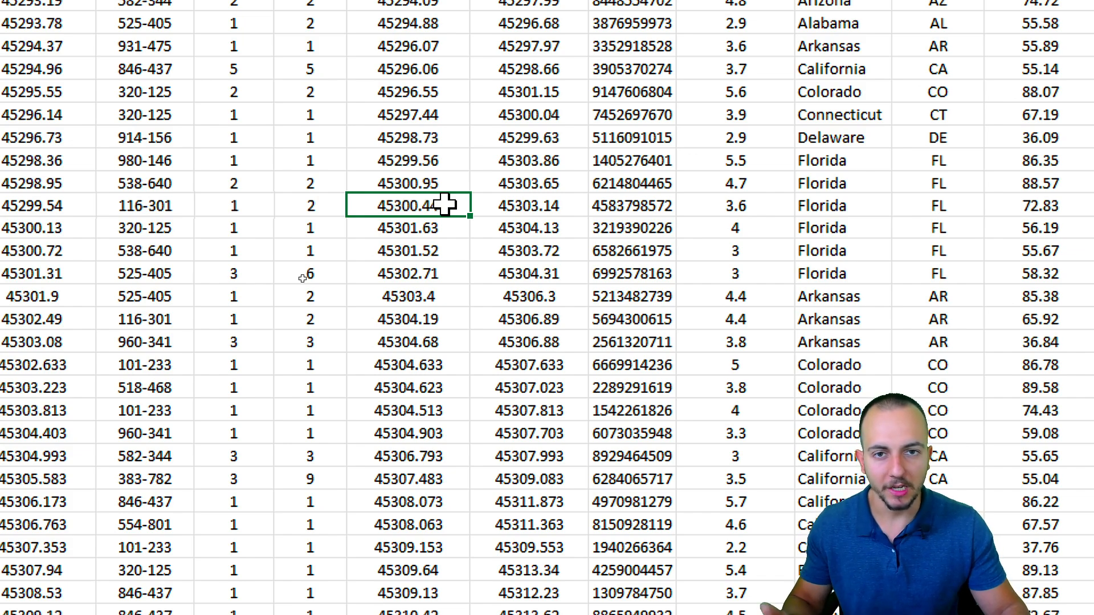
pyautogui.rightClick(444, 205)
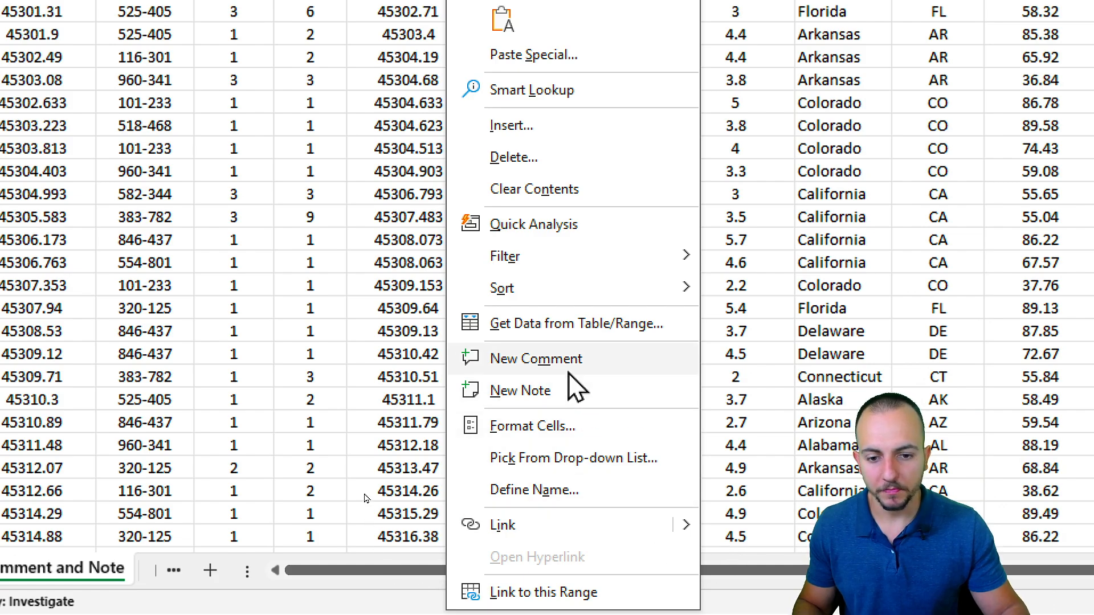
pyautogui.click(540, 362)
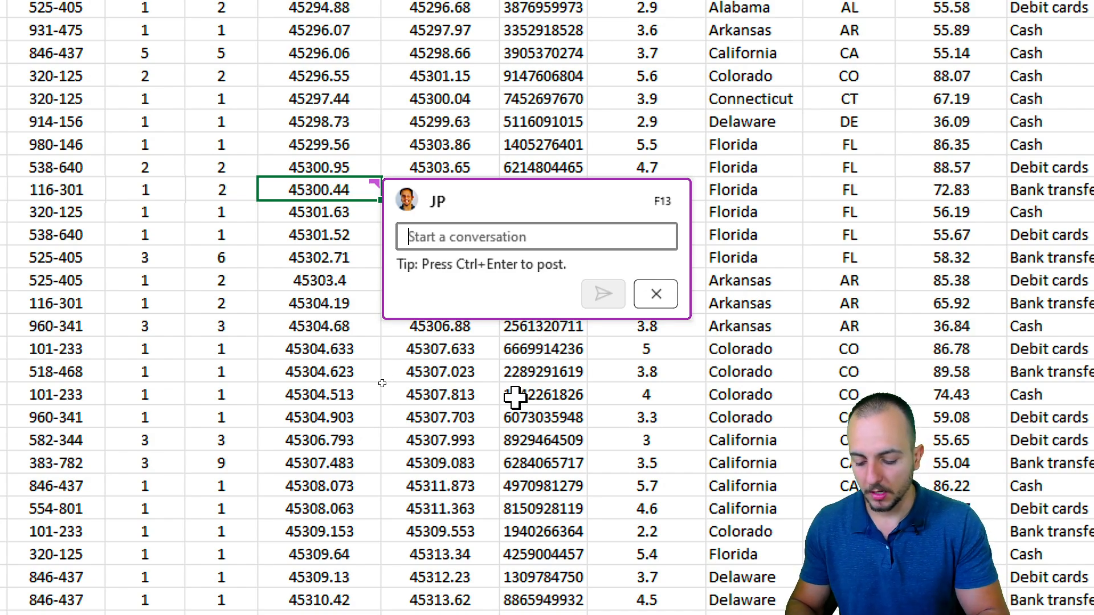
pyautogui.write('Please, review this valeu')
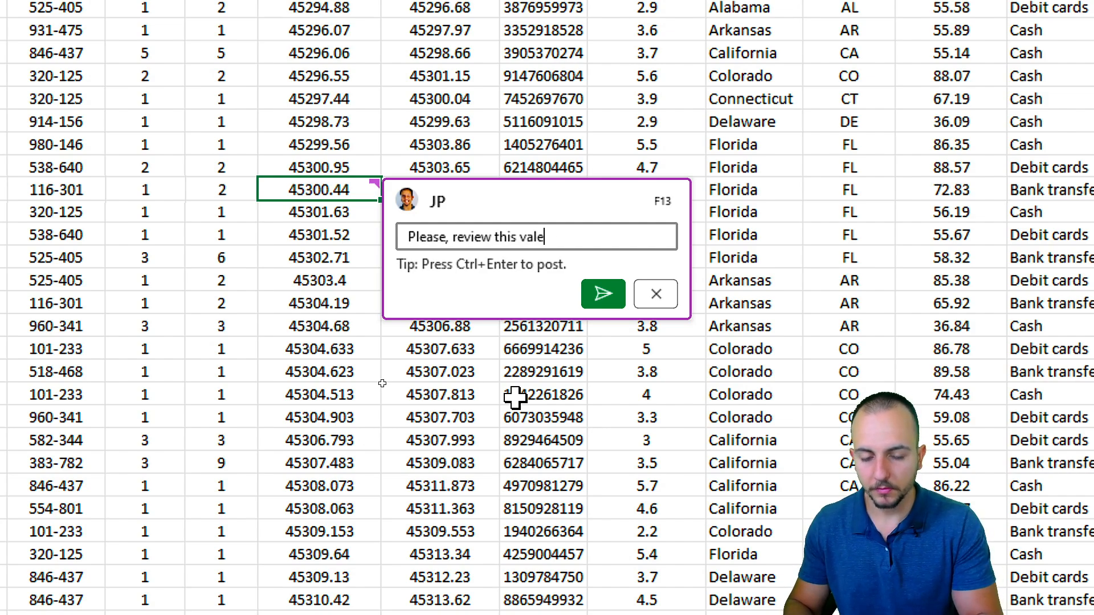
pyautogui.click(603, 294)
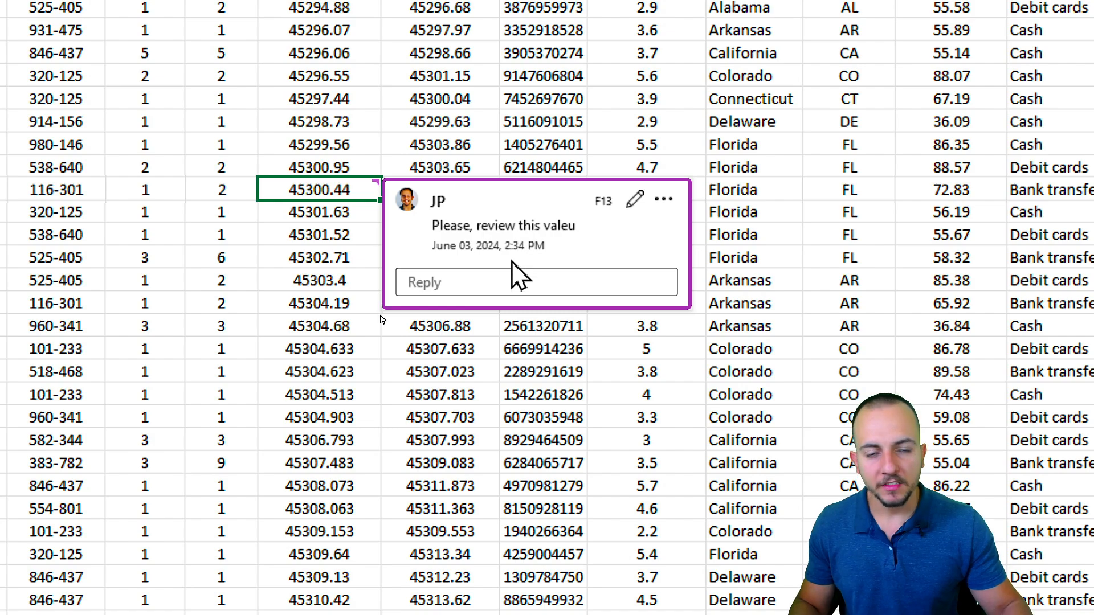
pyautogui.click(485, 369)
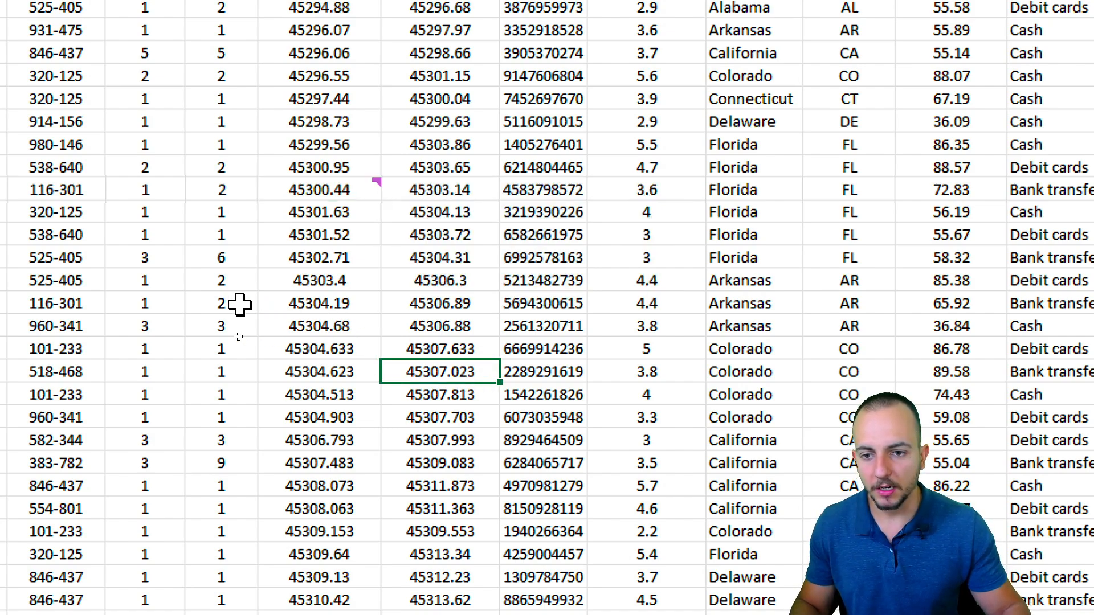
# Reopen the 45300.44 comment, start a reply, then cancel it and close the comment.
pyautogui.hscroll(-1, 139, 306)
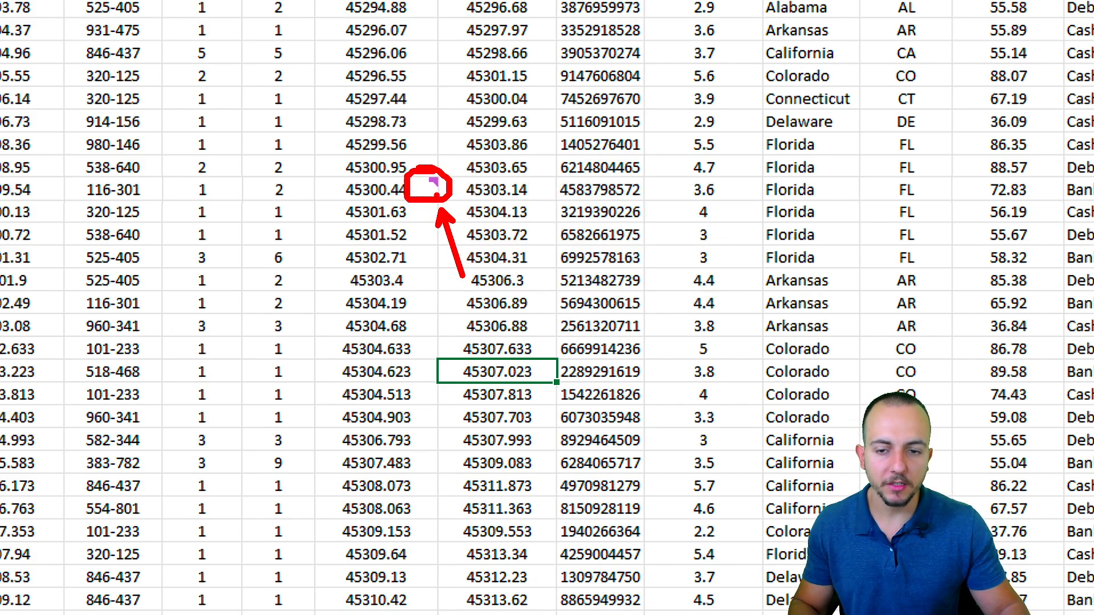
pyautogui.click(418, 193)
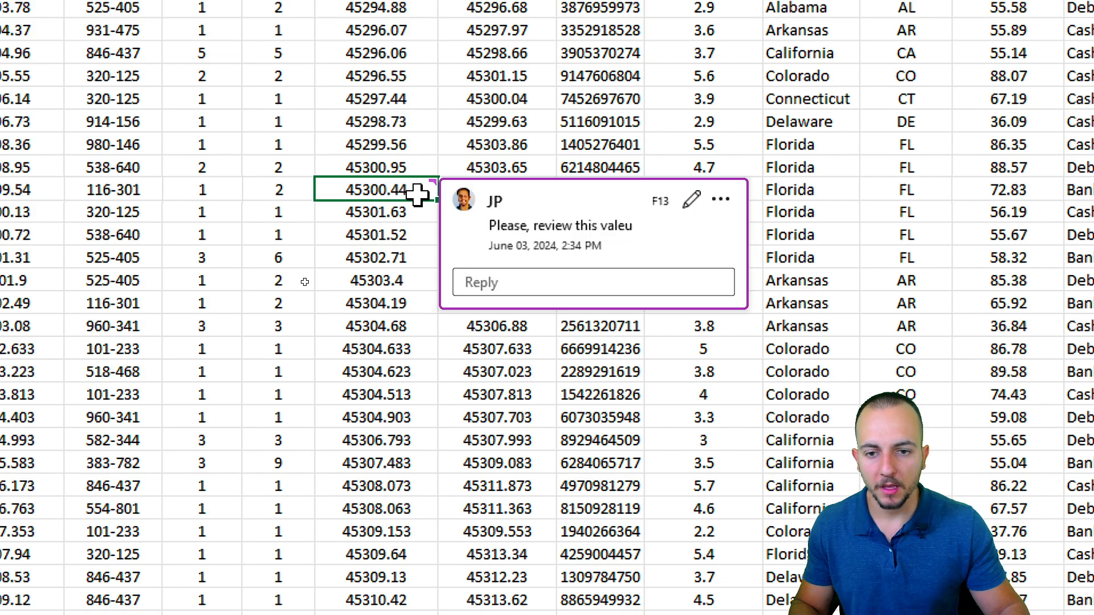
pyautogui.click(383, 305)
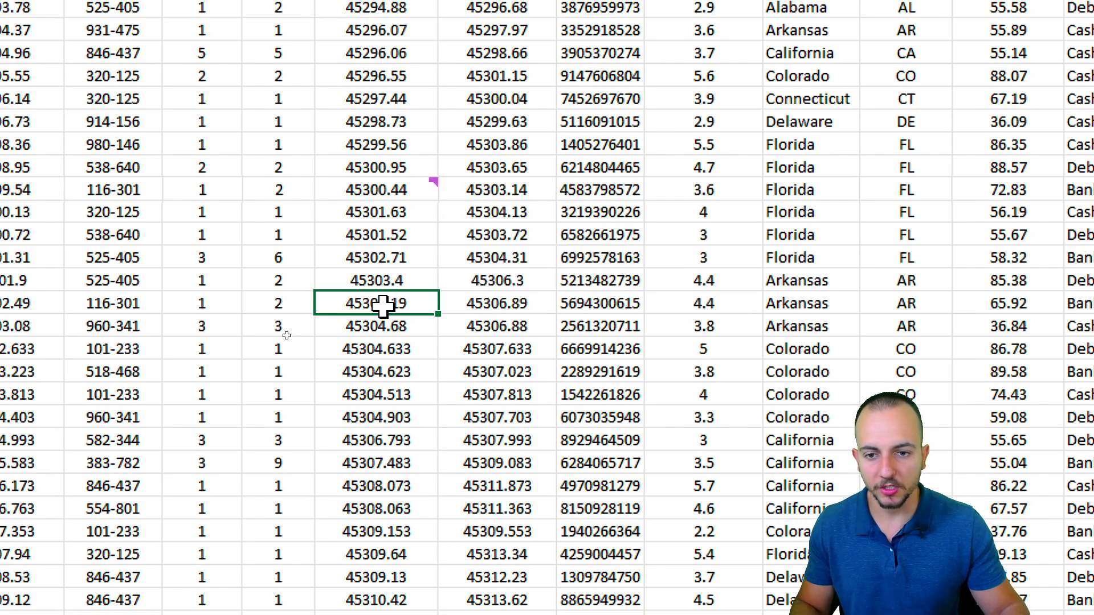
pyautogui.moveTo(413, 186)
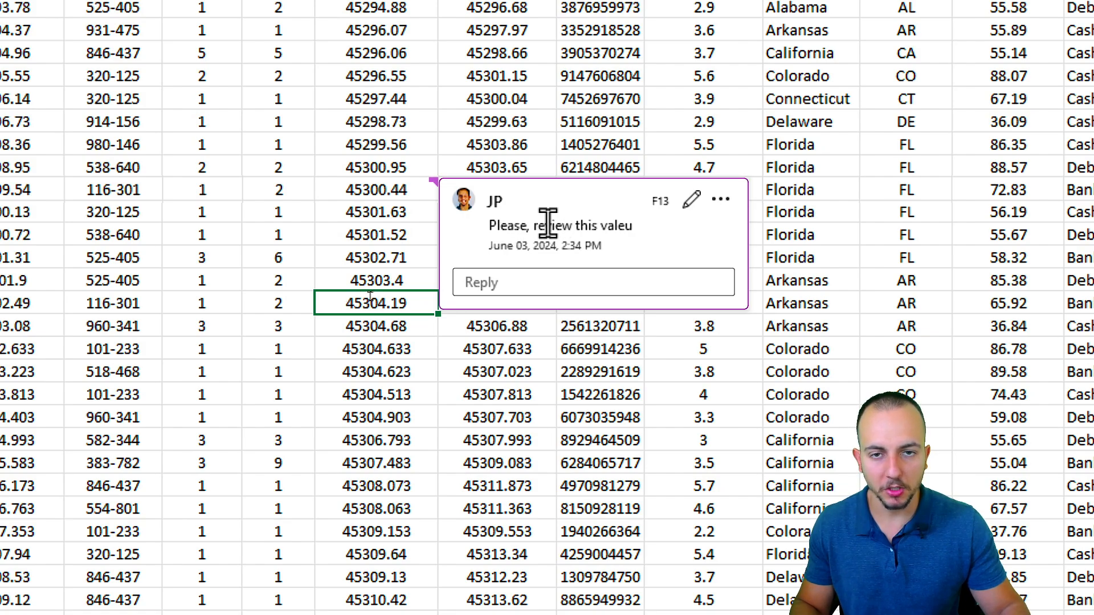
pyautogui.click(525, 281)
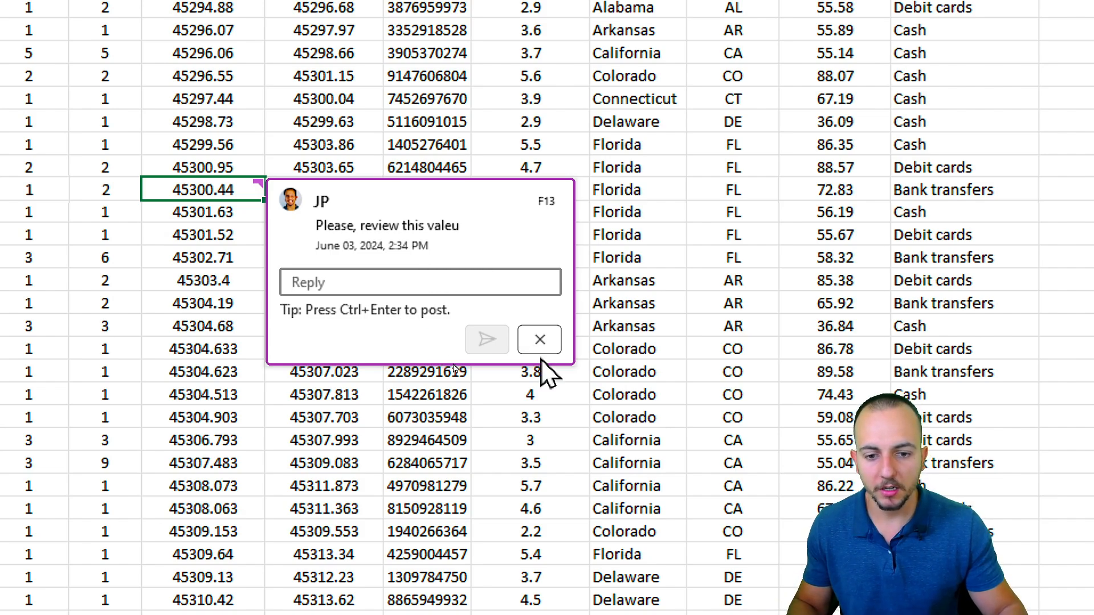
pyautogui.click(540, 340)
pyautogui.click(211, 325)
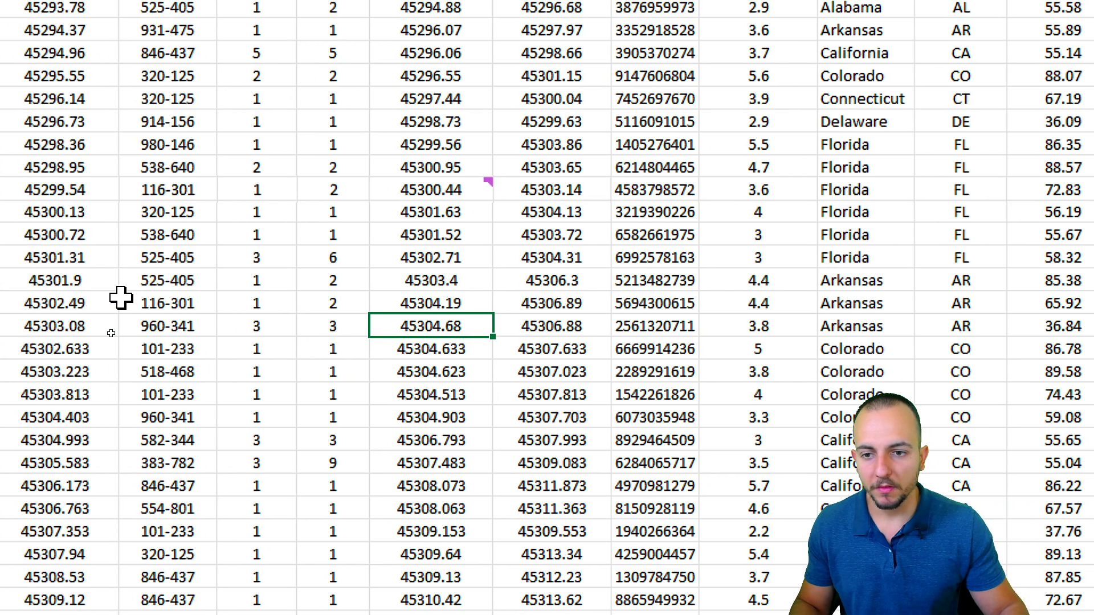
pyautogui.click(450, 240)
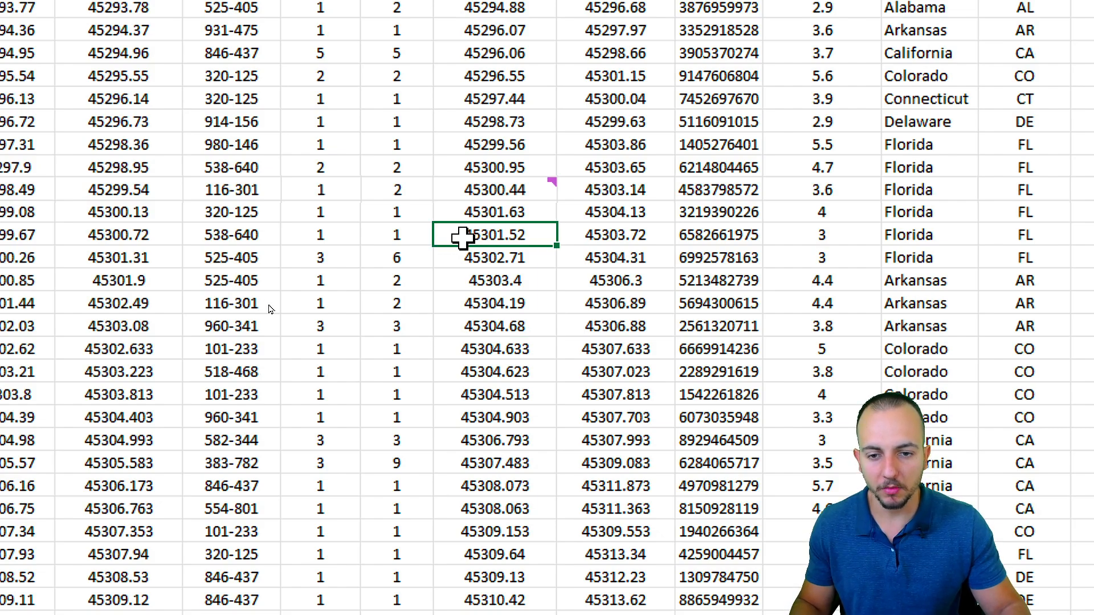
# Add a note reading '123 abc' to the 45301.52 dispatch date cell.
pyautogui.rightClick(452, 238)
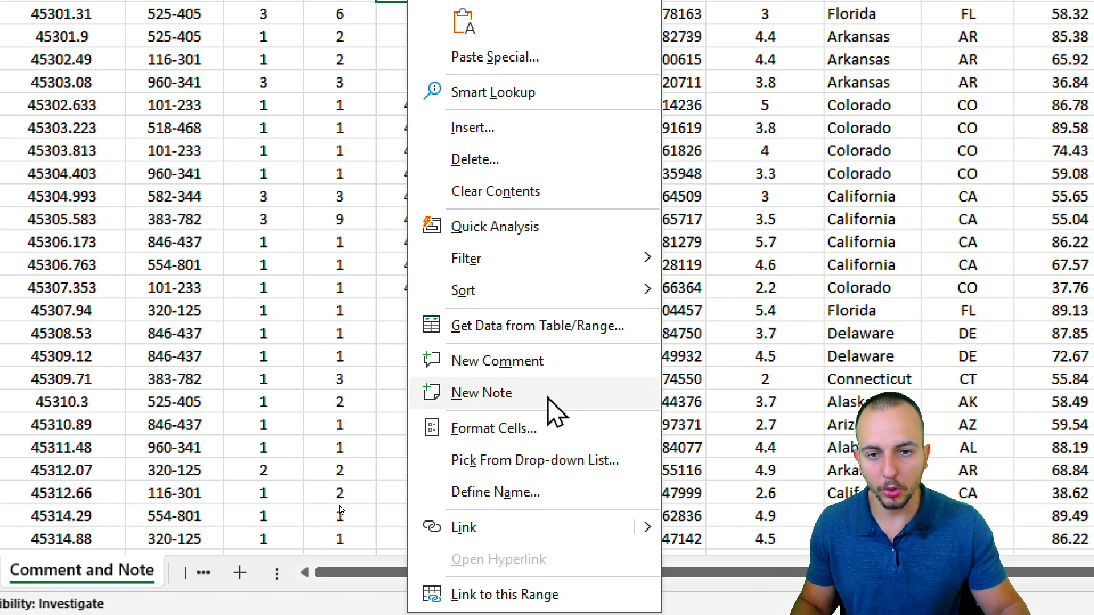
pyautogui.click(548, 398)
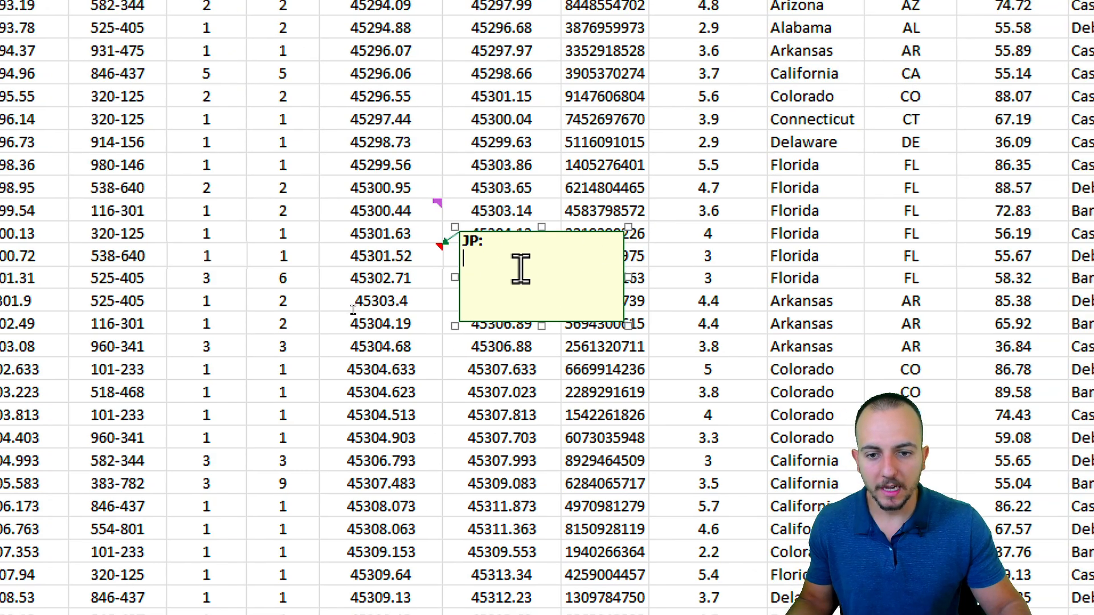
pyautogui.moveTo(462, 268); pyautogui.dragTo(463, 242)
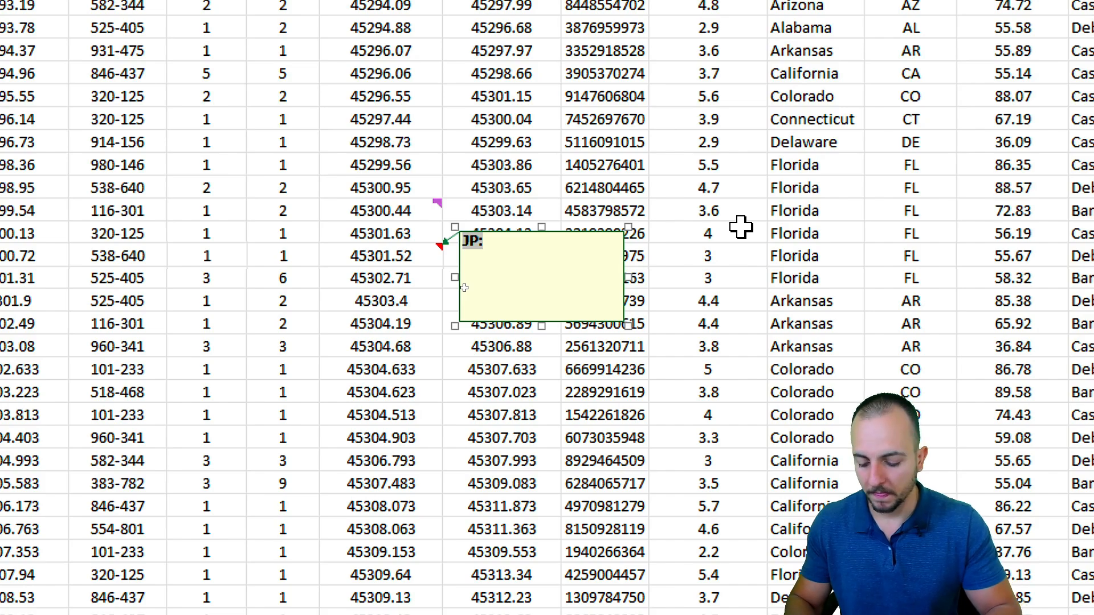
pyautogui.write('123 abc')
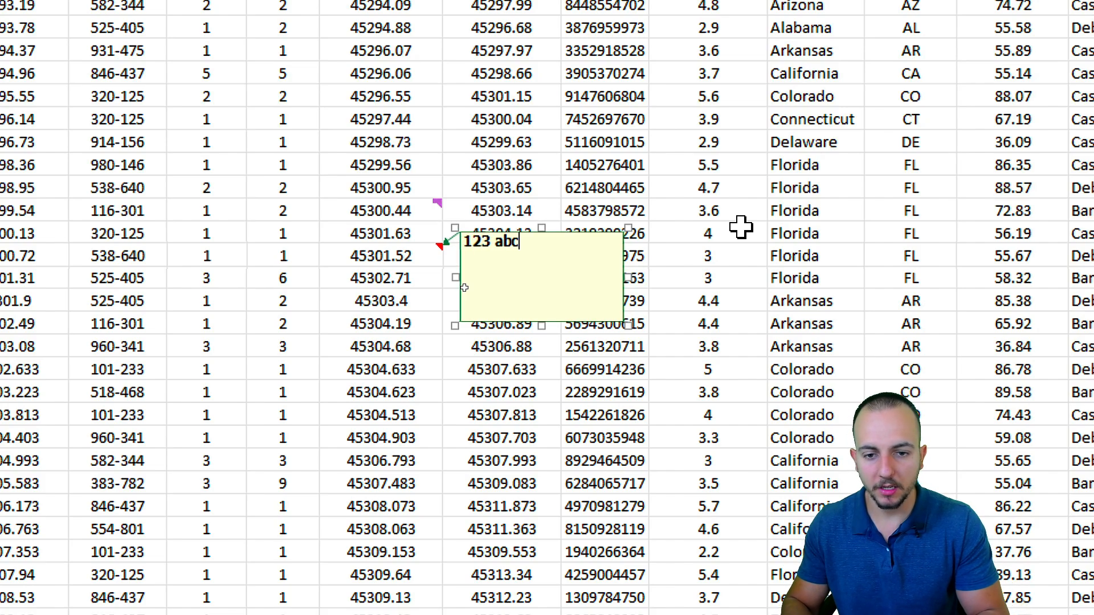
pyautogui.click(490, 402)
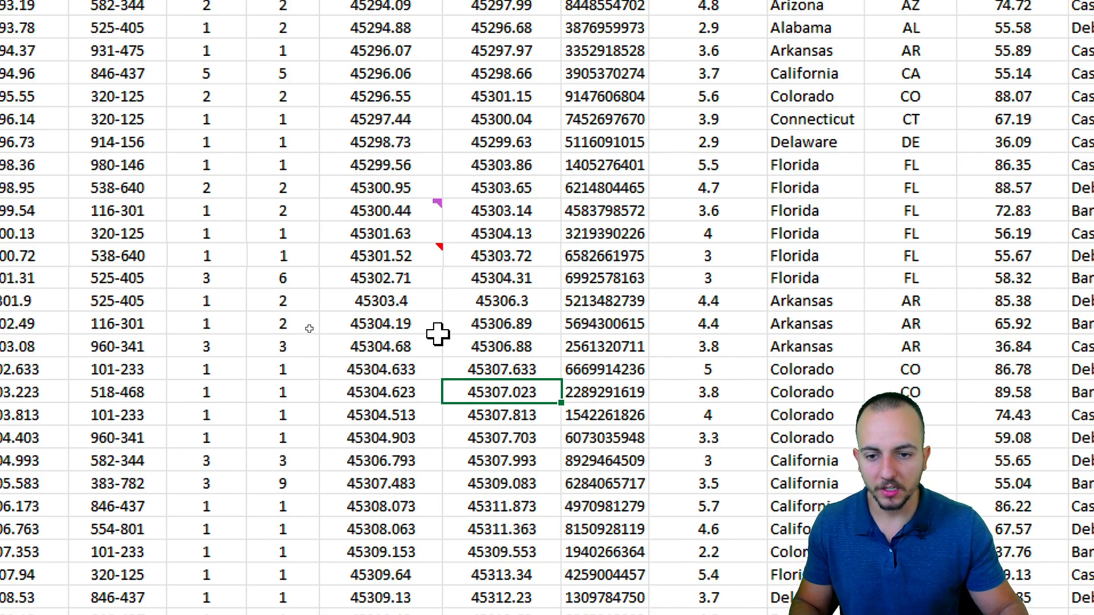
pyautogui.moveTo(410, 257)
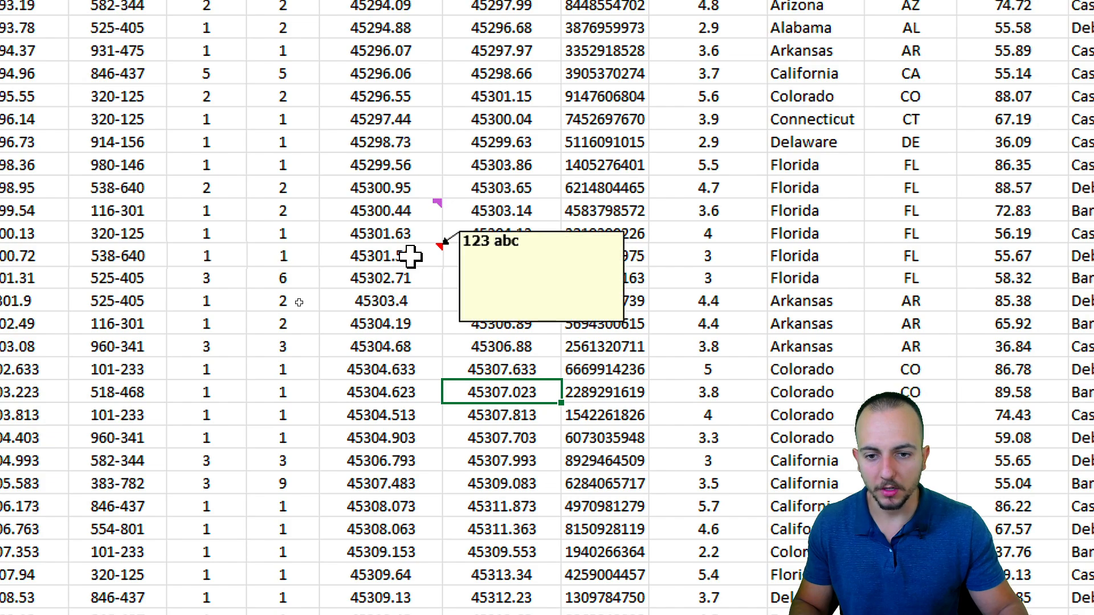
pyautogui.click(516, 252)
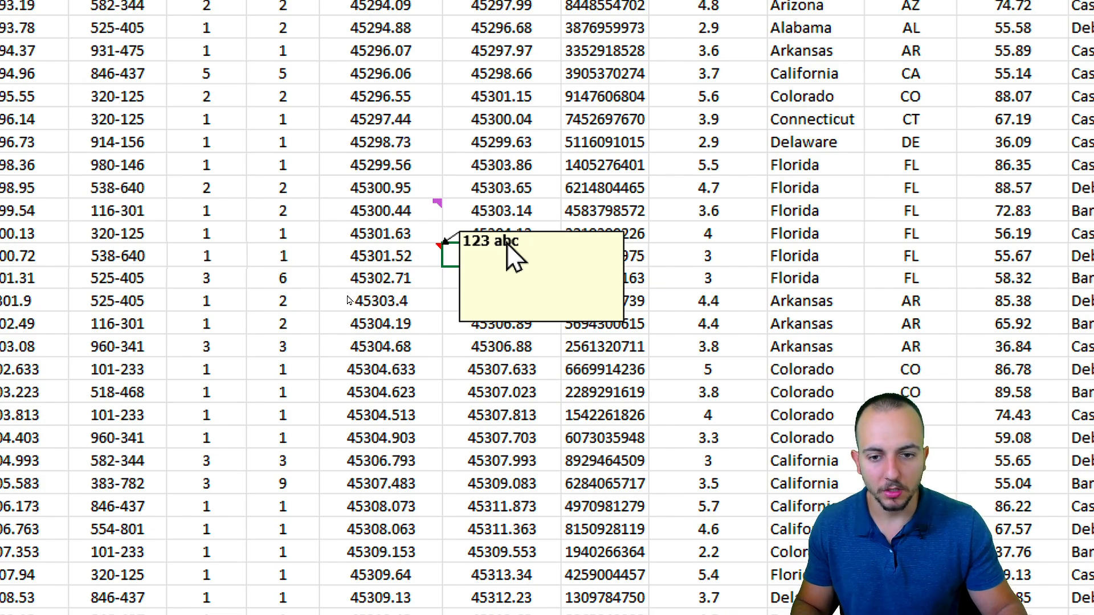
# Reopen the 45301.52 note for editing, then view and dismiss the review comment above it.
pyautogui.rightClick(448, 245)
pyautogui.rightClick(423, 253)
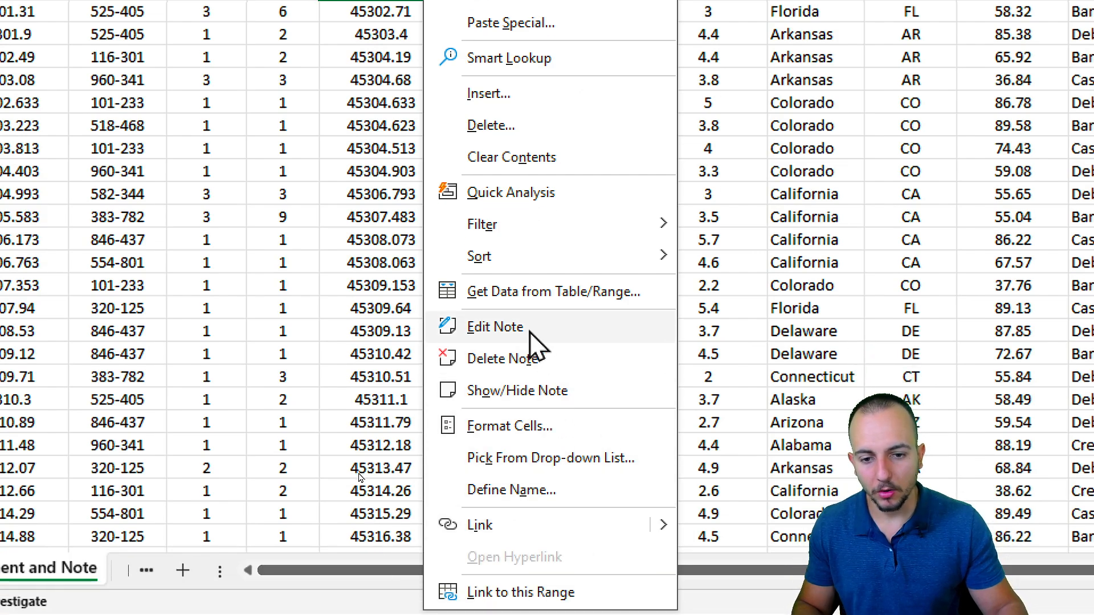
pyautogui.click(531, 329)
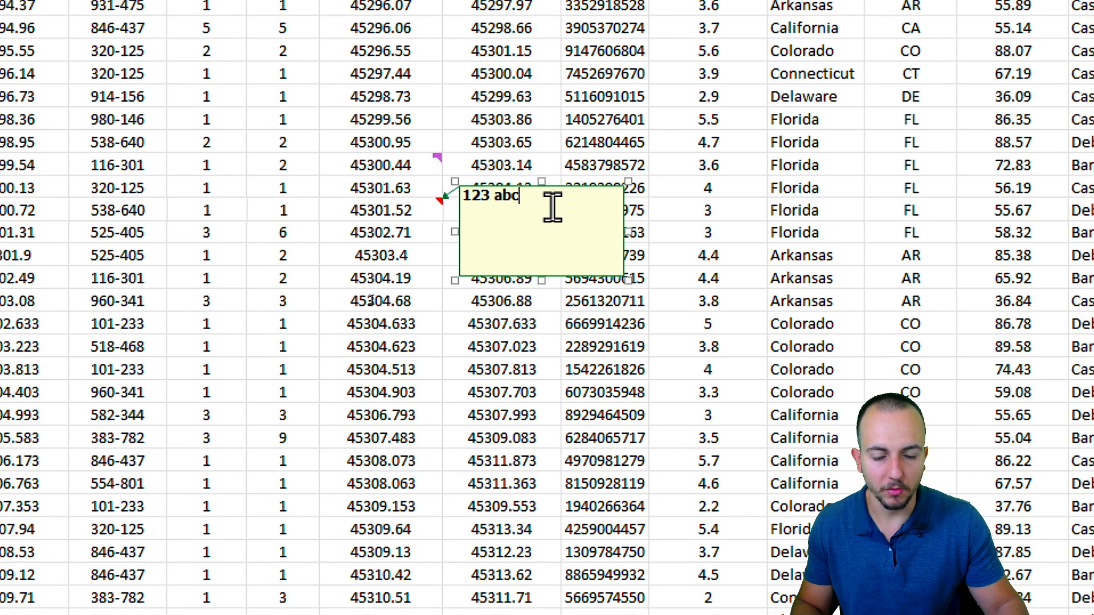
pyautogui.click(410, 216)
pyautogui.moveTo(436, 162)
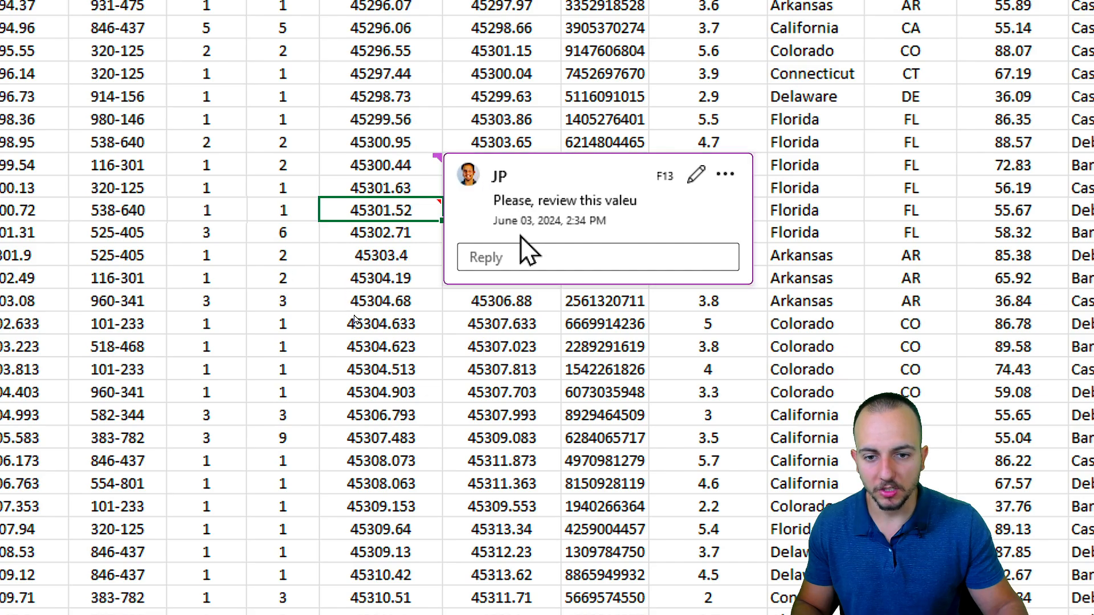
pyautogui.click(410, 170)
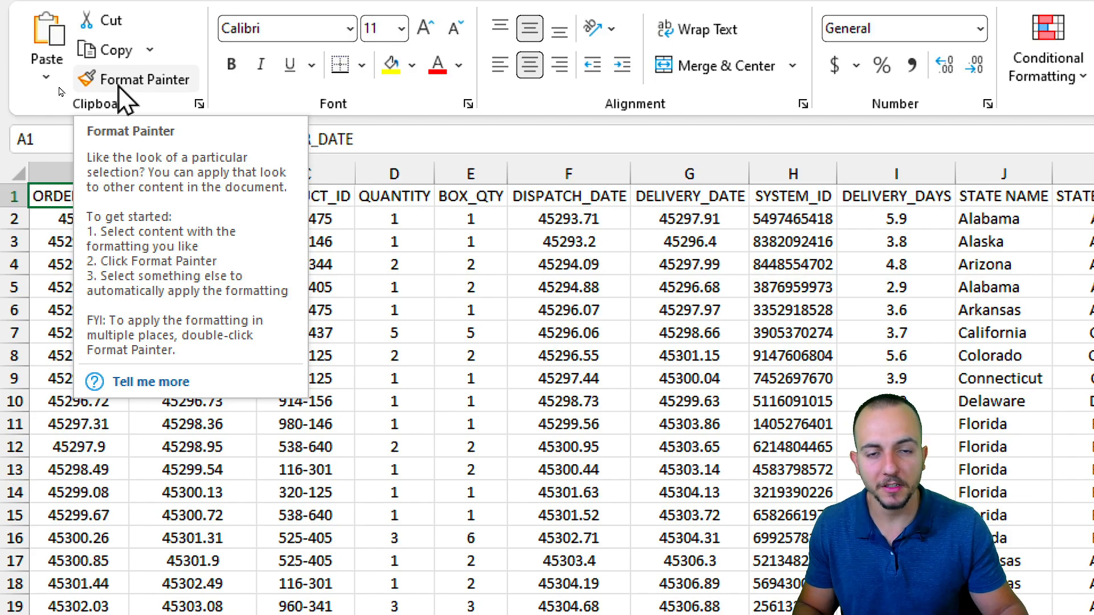
# Try selections in the ORDER_DATE and PURCHASE_DATE columns, ending on the ORDER_DATE header.
pyautogui.click(495, 328)
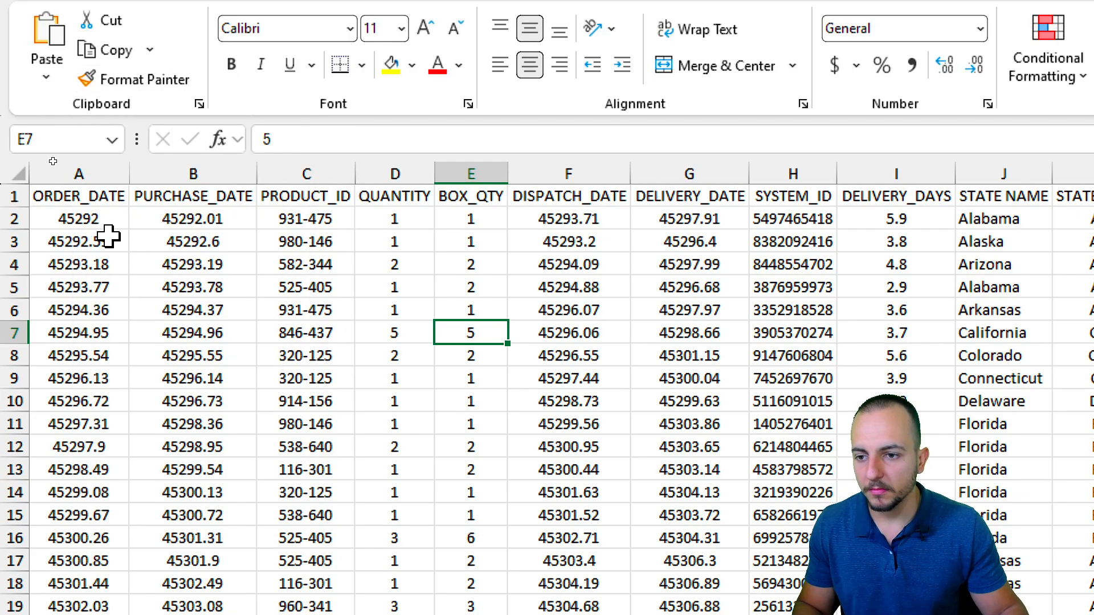
pyautogui.click(91, 180)
pyautogui.click(201, 171)
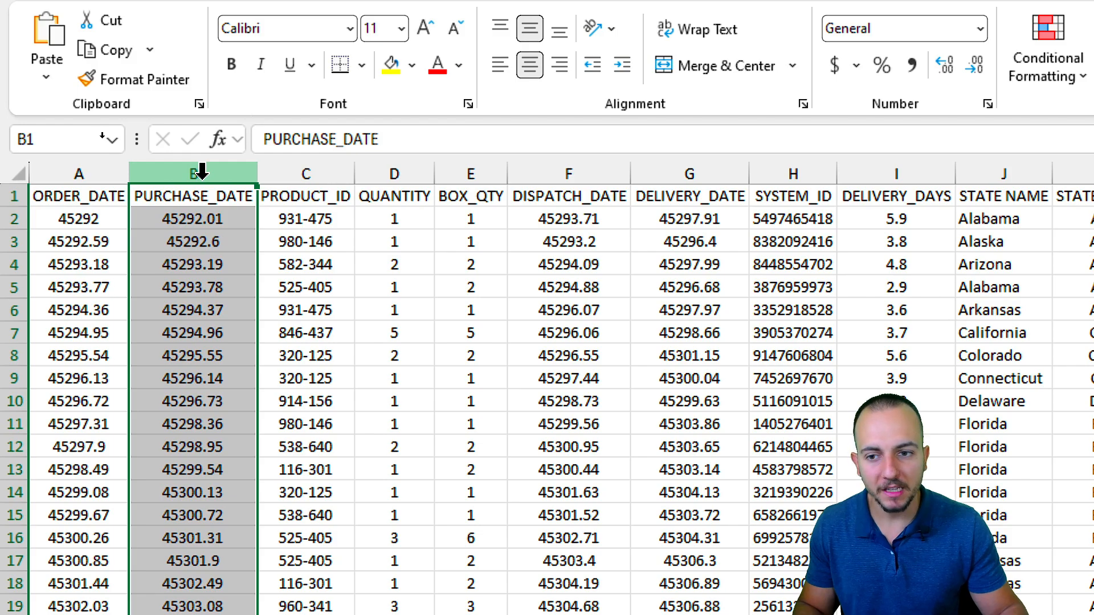
pyautogui.moveTo(193, 219); pyautogui.dragTo(191, 481)
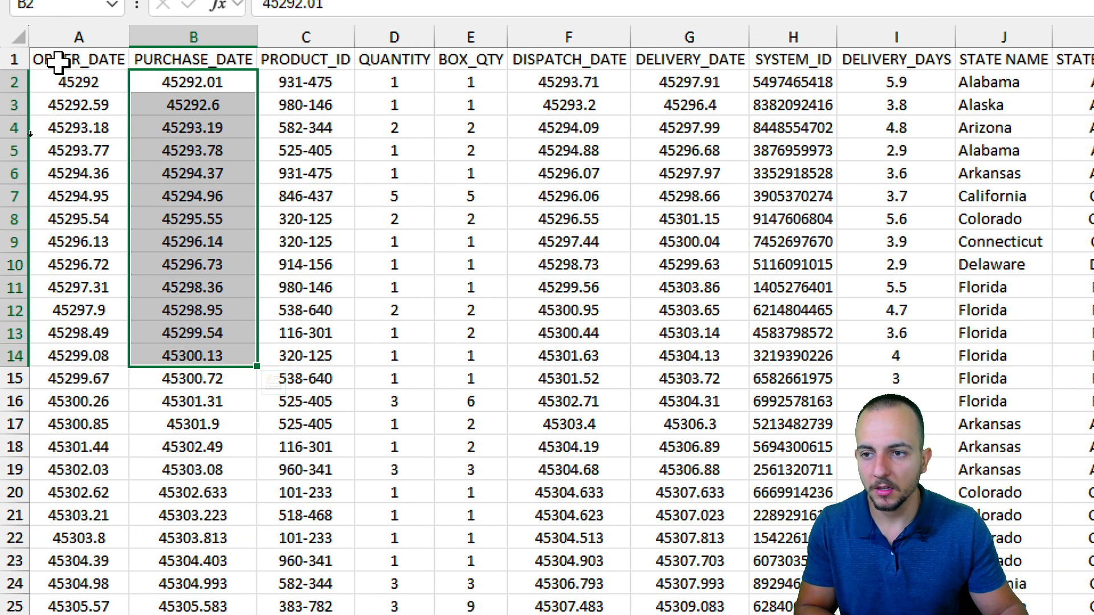
pyautogui.click(120, 60)
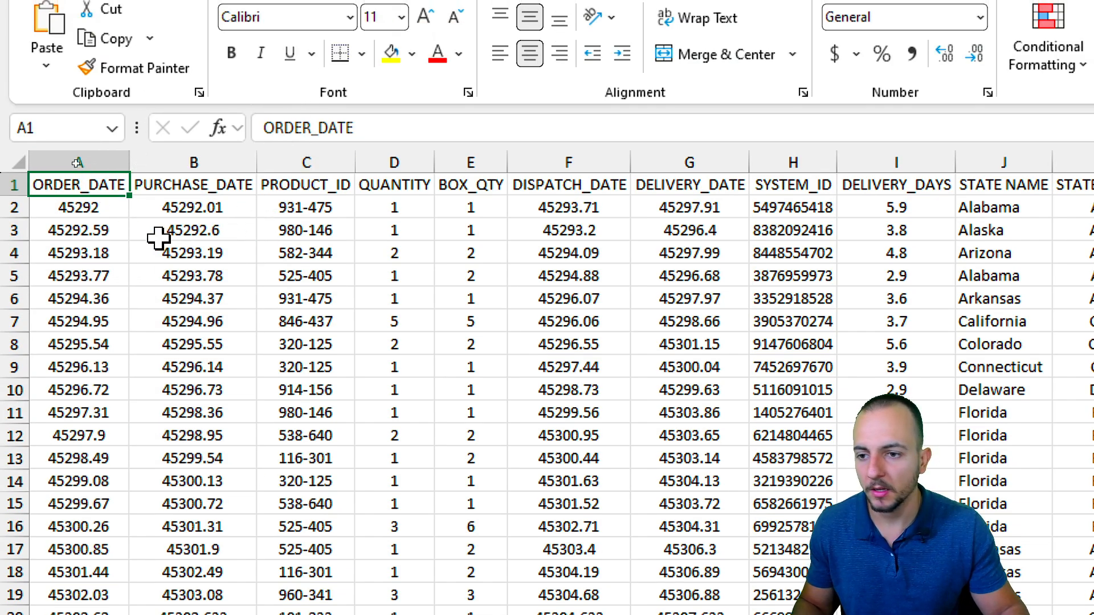
pyautogui.moveTo(96, 182); pyautogui.dragTo(74, 441)
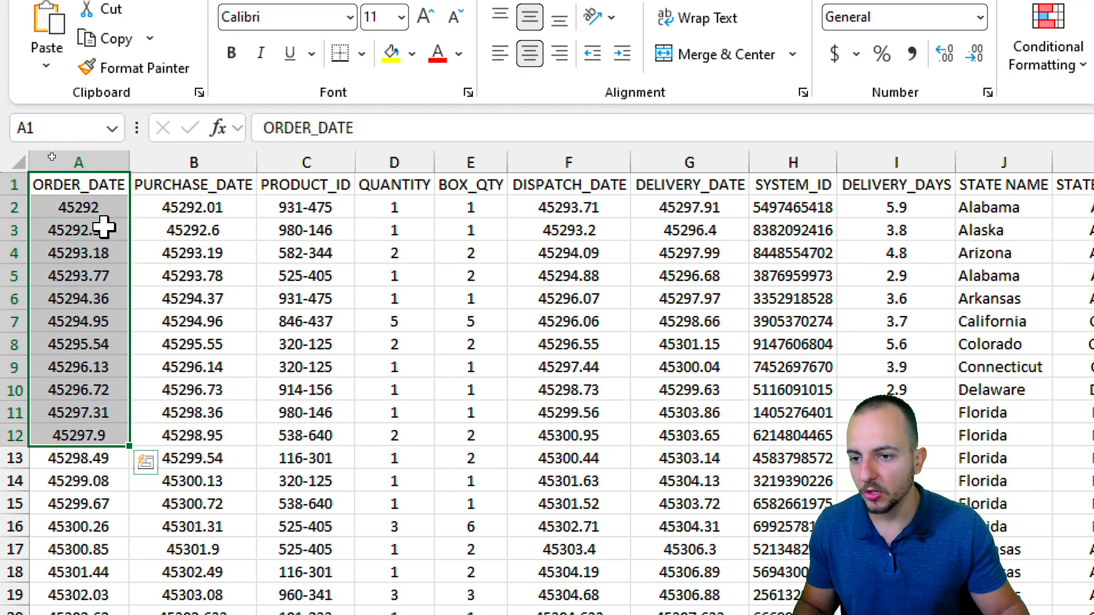
pyautogui.click(98, 189)
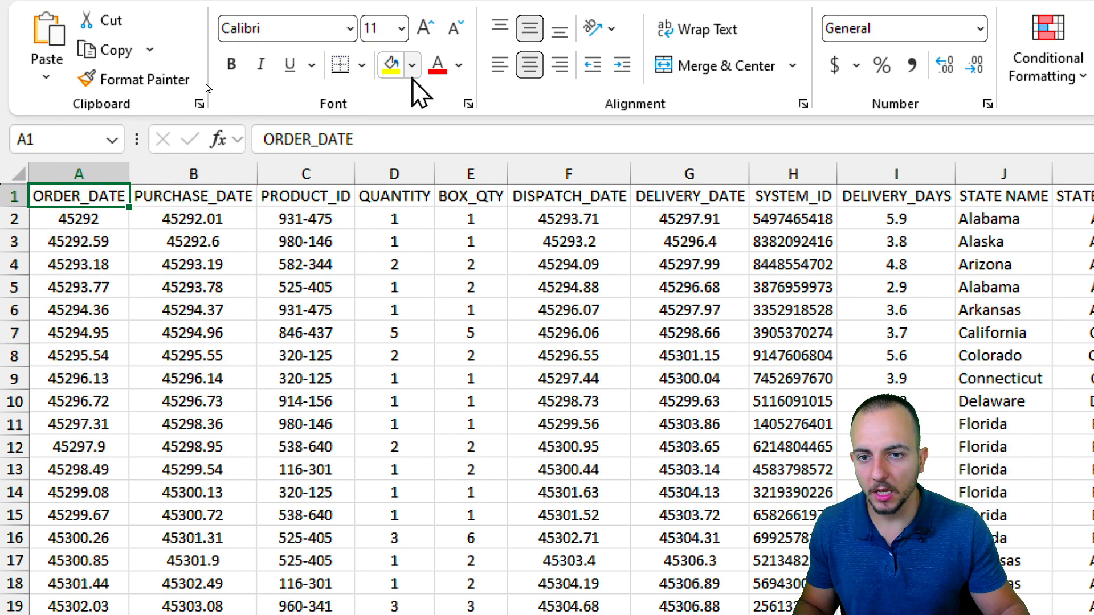
# Format the ORDER_DATE header with a dark blue fill and white bold italic text.
pyautogui.click(412, 65)
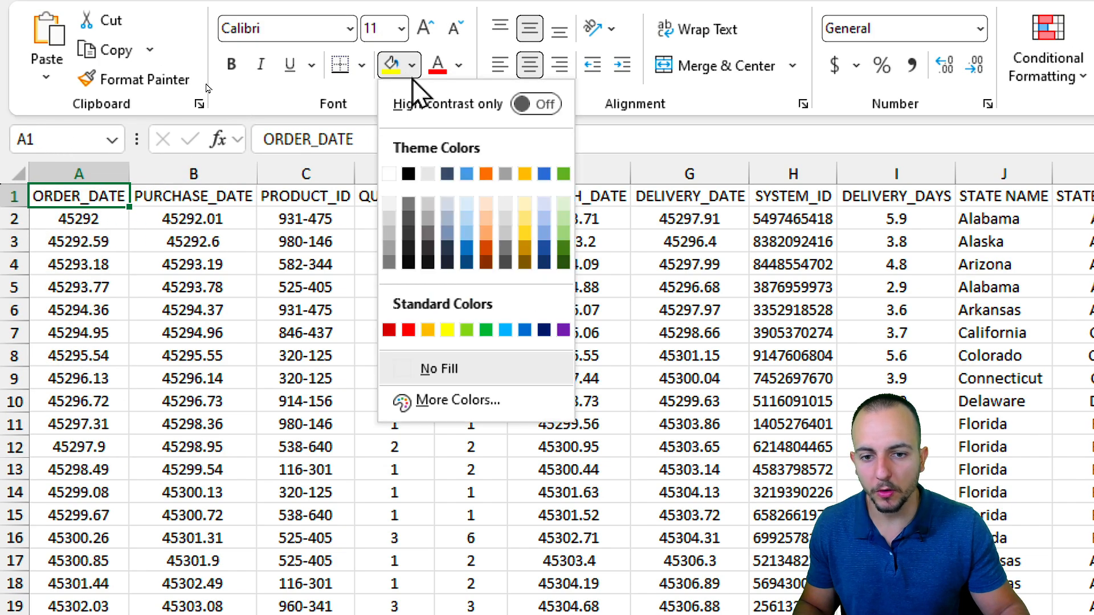
pyautogui.click(544, 330)
pyautogui.click(459, 66)
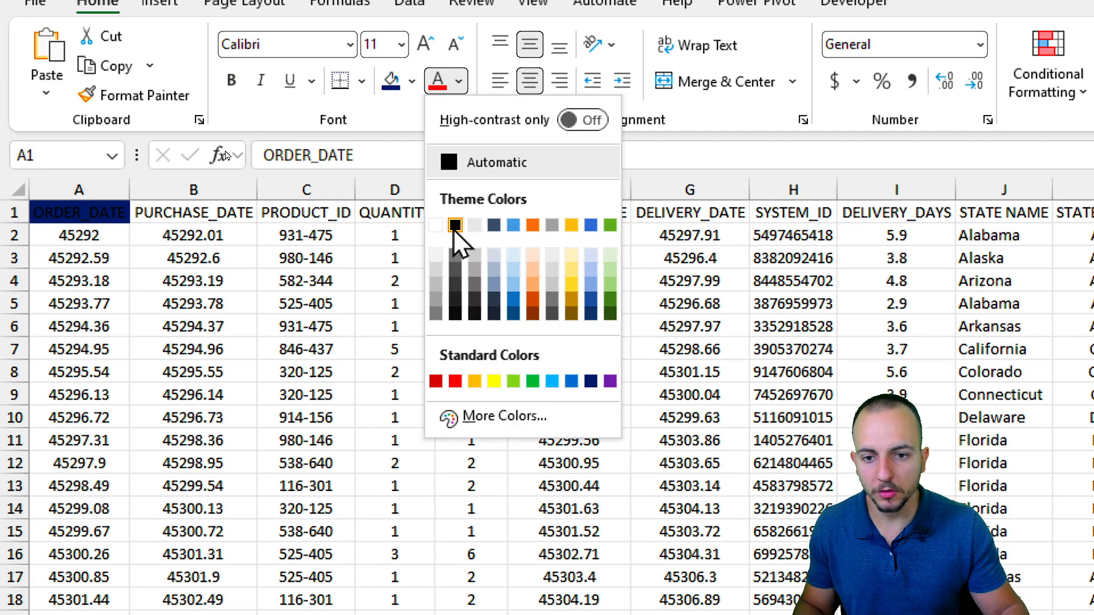
pyautogui.click(436, 225)
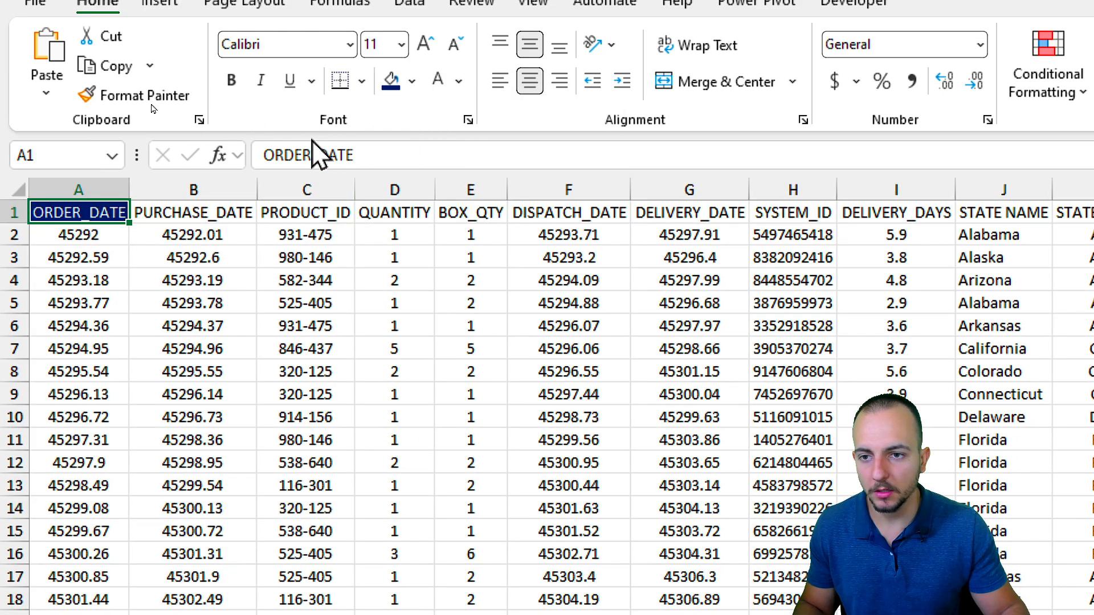
pyautogui.click(232, 81)
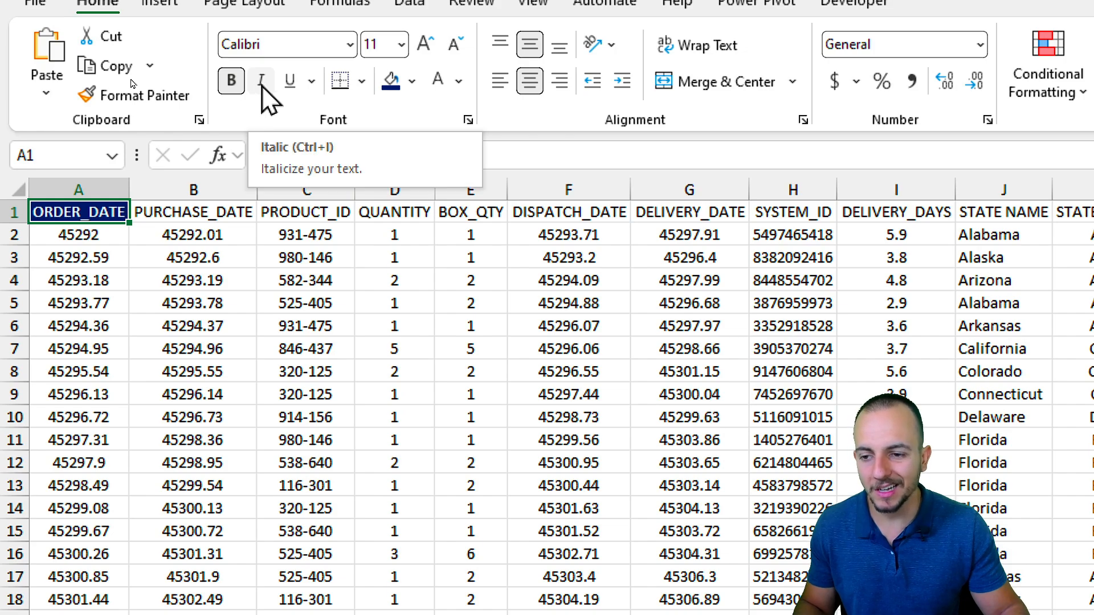
pyautogui.click(263, 81)
# Copy the ORDER_DATE header style onto the DISPATCH_DATE header with Format Painter.
pyautogui.click(209, 302)
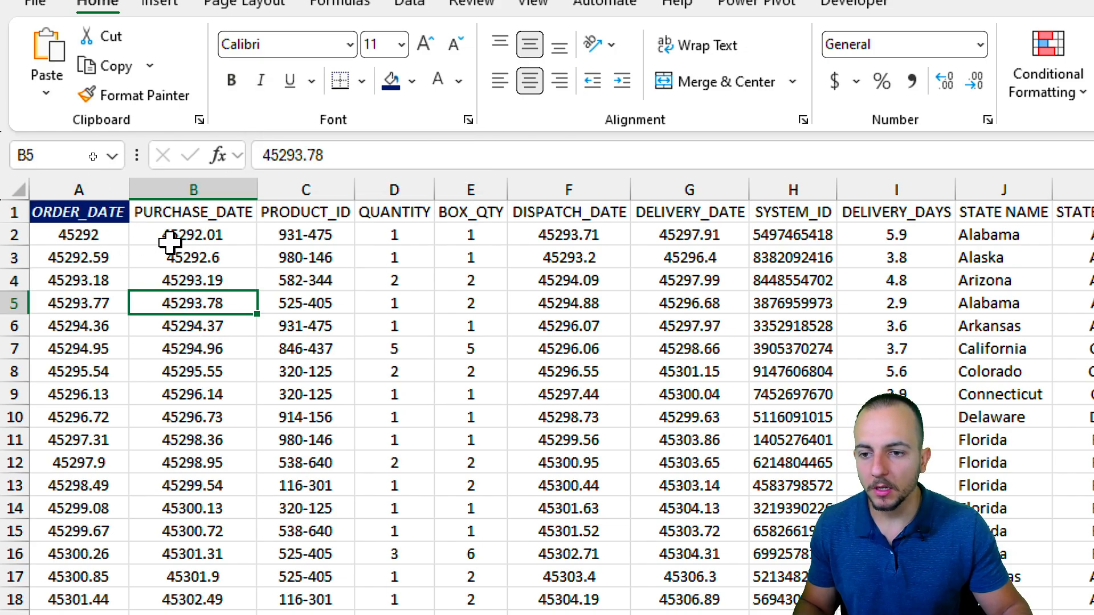
pyautogui.click(211, 211)
pyautogui.click(319, 211)
pyautogui.click(373, 211)
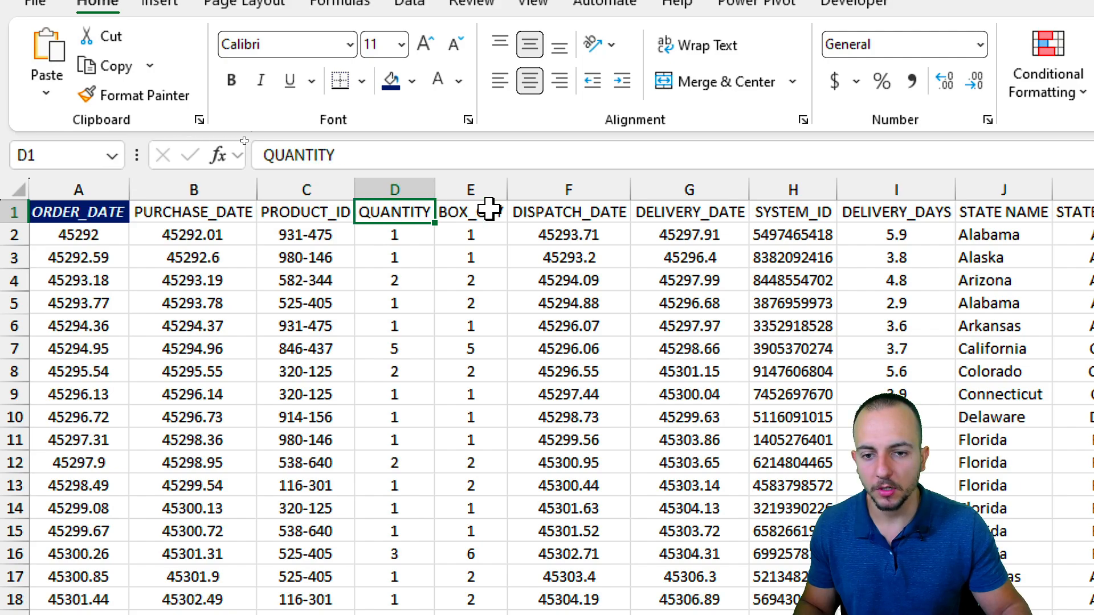
pyautogui.click(489, 211)
pyautogui.click(561, 211)
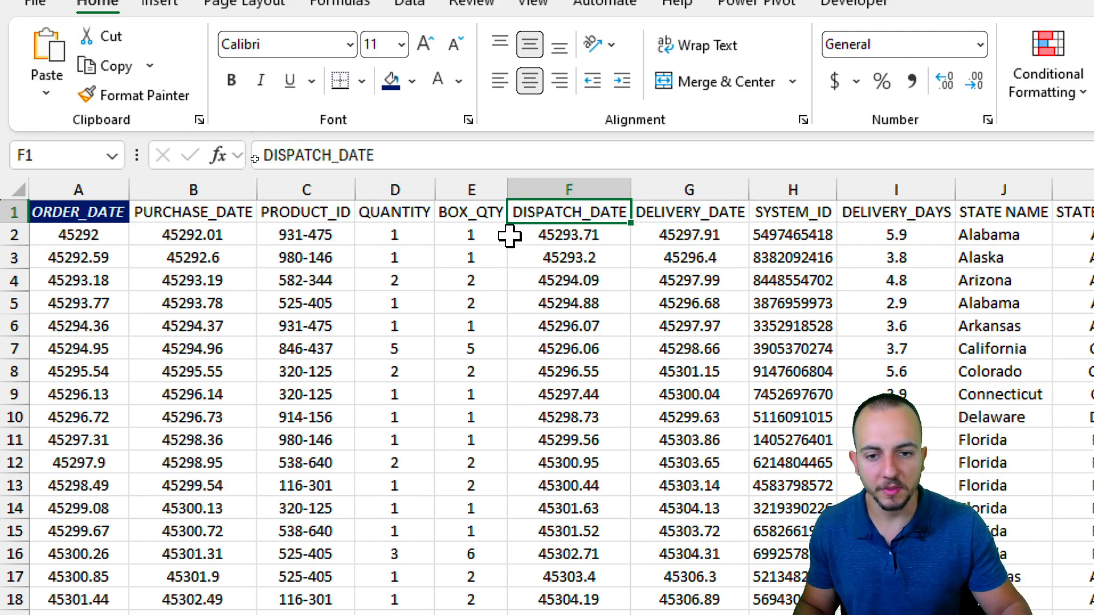
pyautogui.click(117, 214)
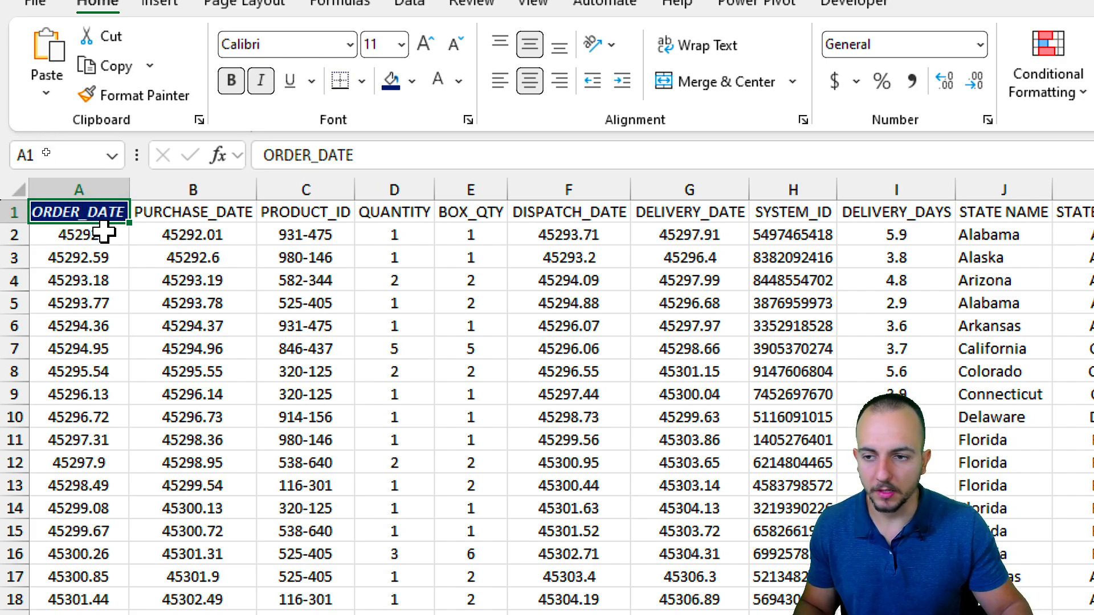
pyautogui.click(149, 98)
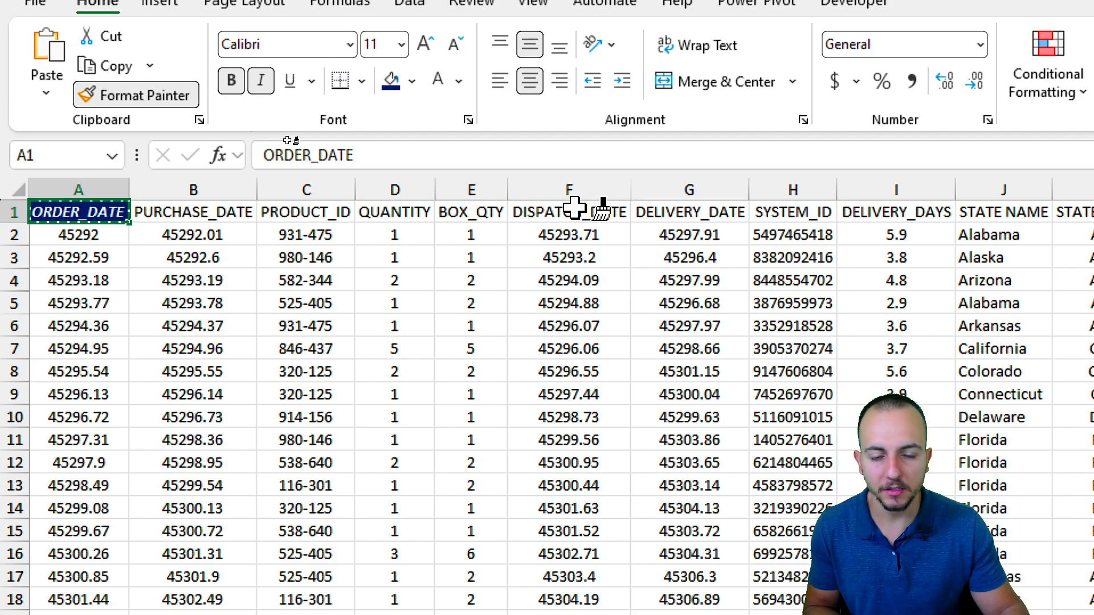
pyautogui.click(574, 210)
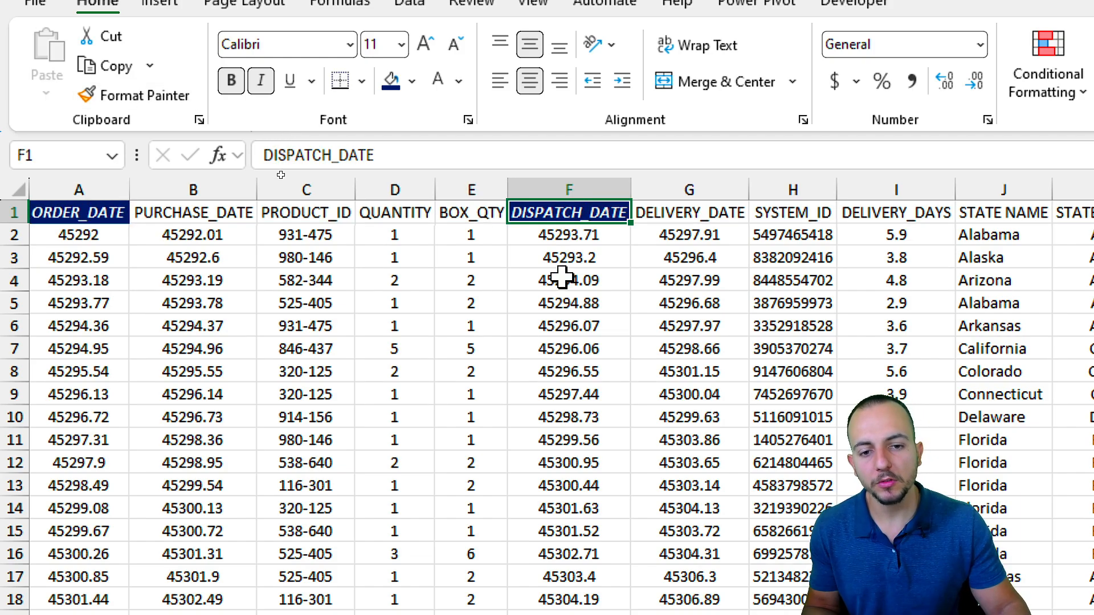
# Check the DELIVERY_DATE, SYSTEM_ID, DISPATCH_DATE and BOX_QTY headers, then reselect ORDER_DATE.
pyautogui.click(685, 214)
pyautogui.click(774, 214)
pyautogui.click(704, 213)
pyautogui.click(582, 213)
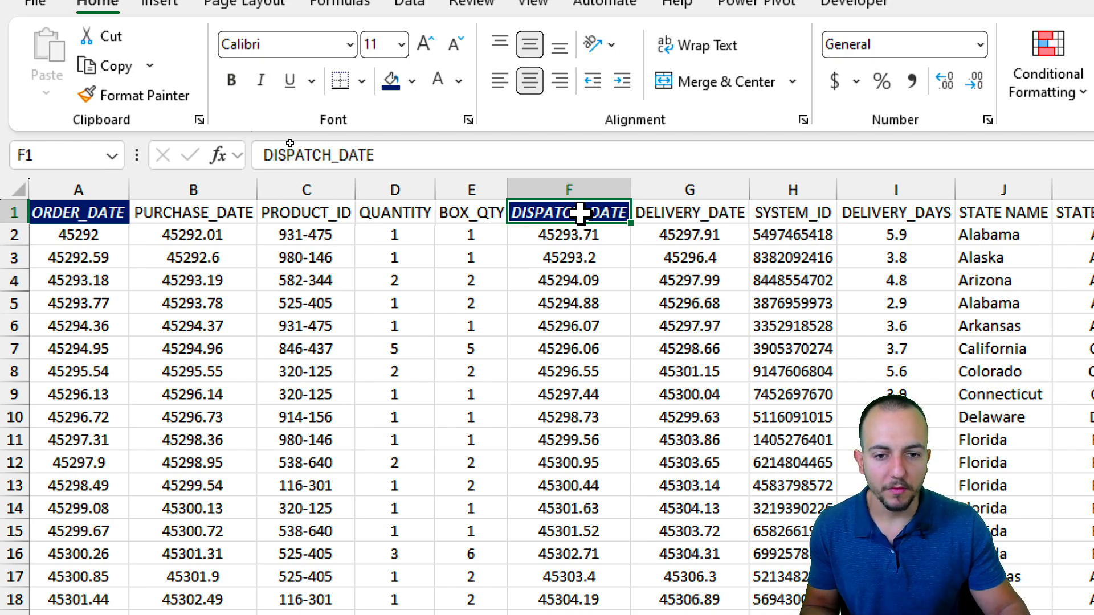
pyautogui.click(479, 213)
pyautogui.click(104, 214)
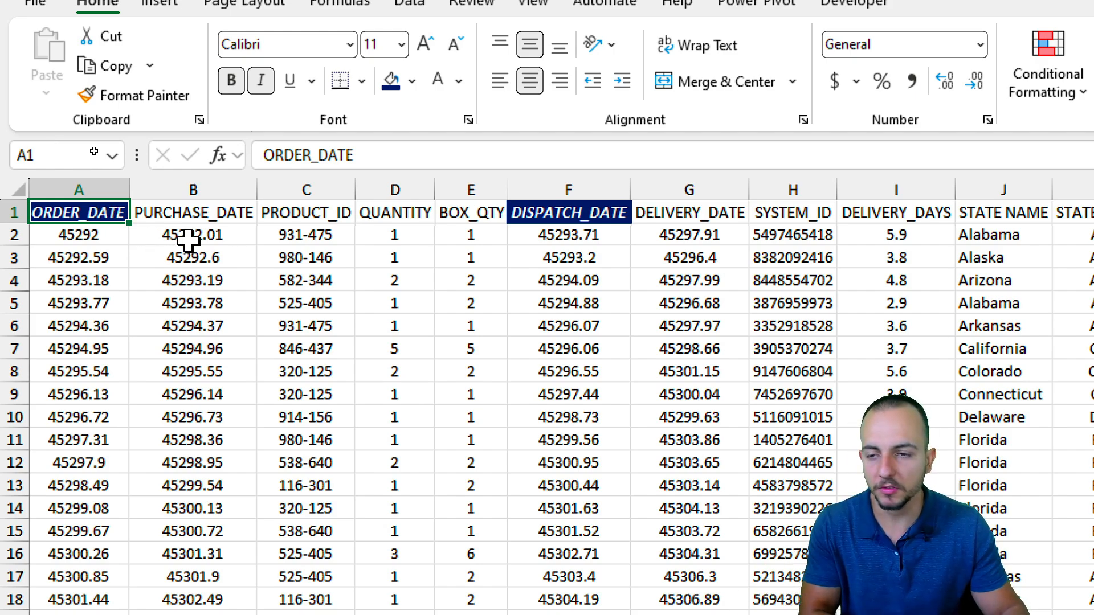
# Paint the header style onto PURCHASE_DATE, PRODUCT_ID, QUANTITY, BOX_QTY, DELIVERY_DATE, SYSTEM_ID and DELIVERY_DAYS.
pyautogui.click(144, 101)
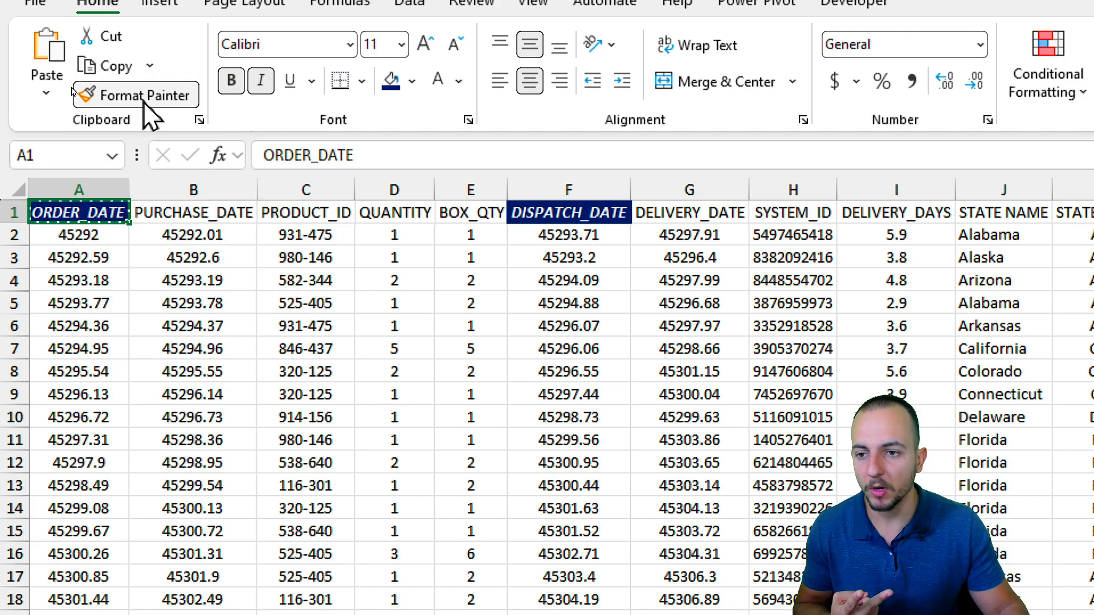
pyautogui.click(222, 215)
pyautogui.click(313, 215)
pyautogui.click(402, 214)
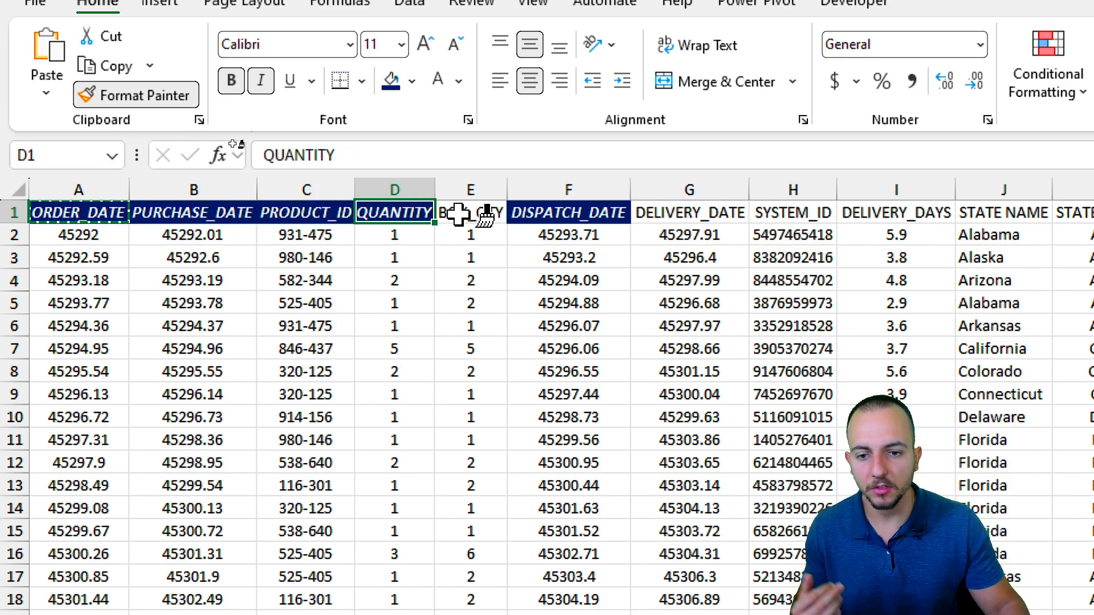
pyautogui.click(470, 214)
pyautogui.click(675, 214)
pyautogui.click(798, 214)
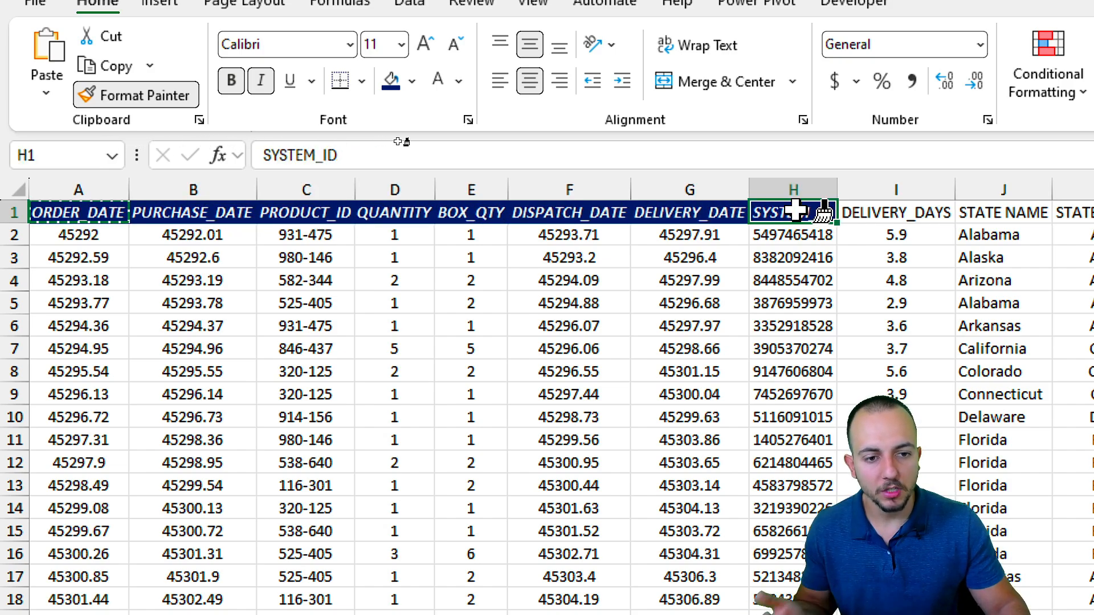
pyautogui.click(666, 206)
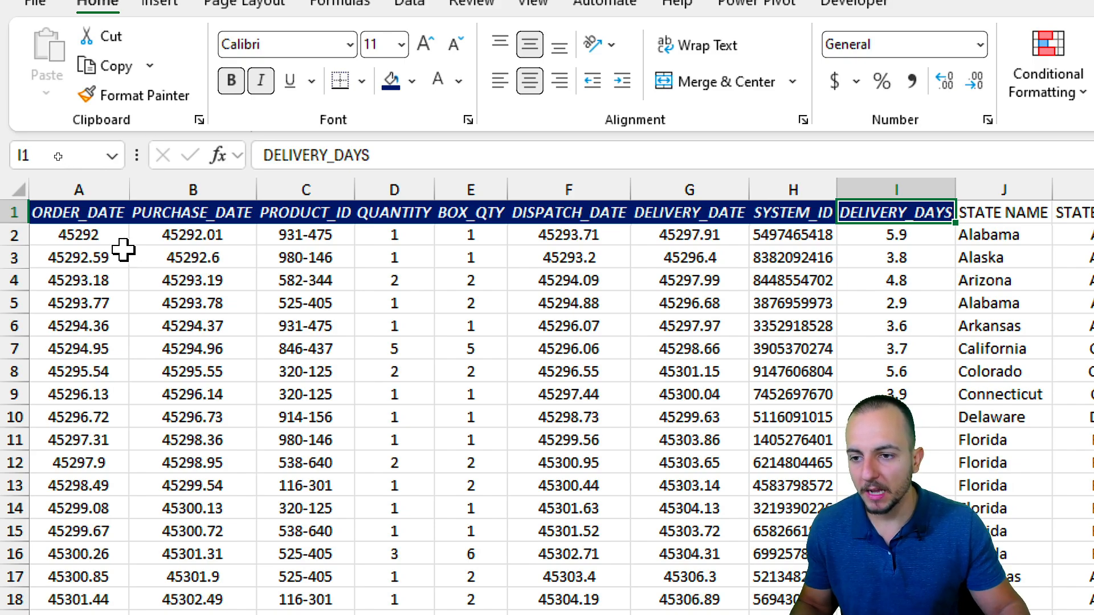
pyautogui.click(105, 183)
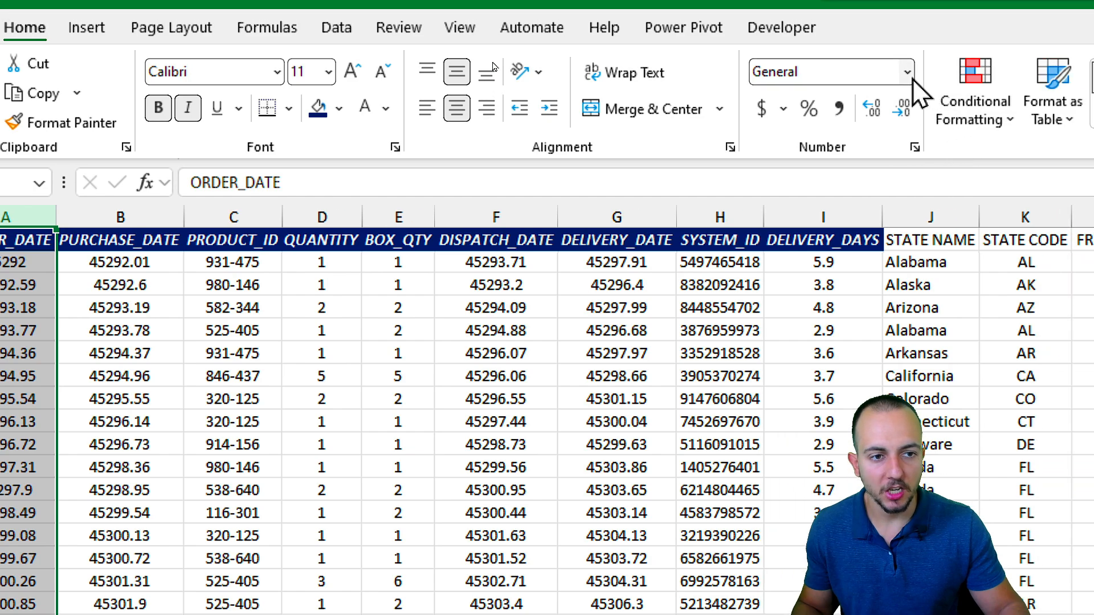
# Format the ORDER_DATE column as Short Date and fill its header green.
pyautogui.click(980, 45)
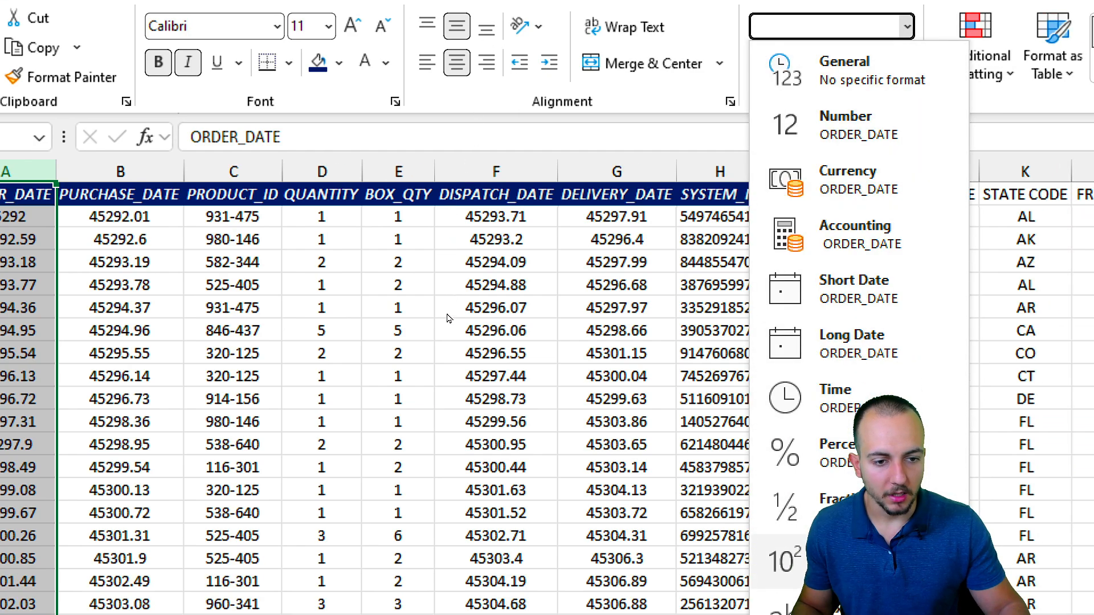
pyautogui.click(886, 336)
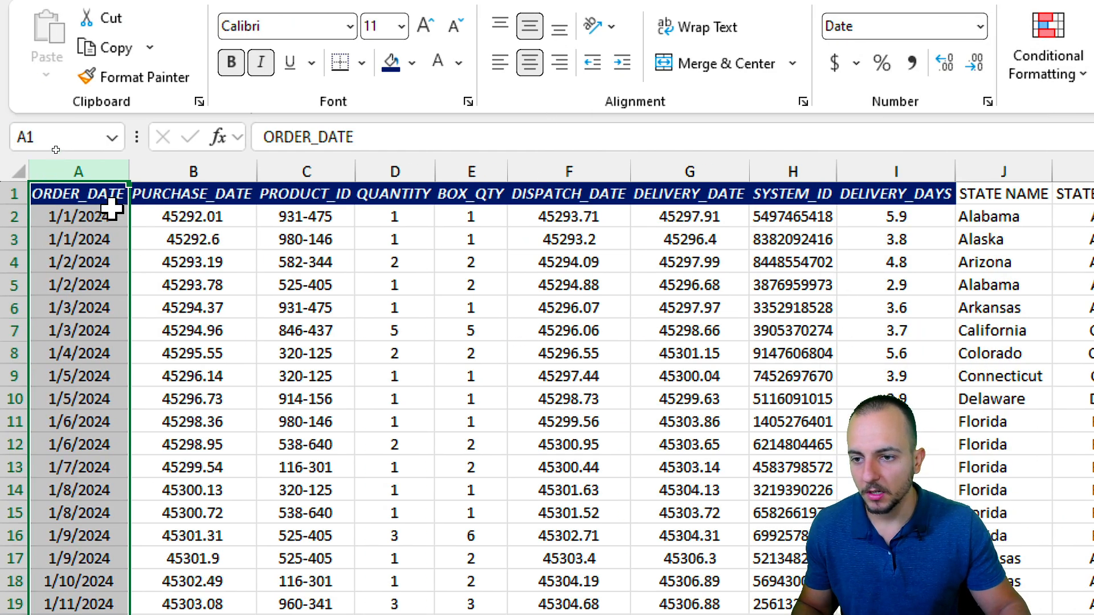
pyautogui.click(111, 204)
pyautogui.click(411, 63)
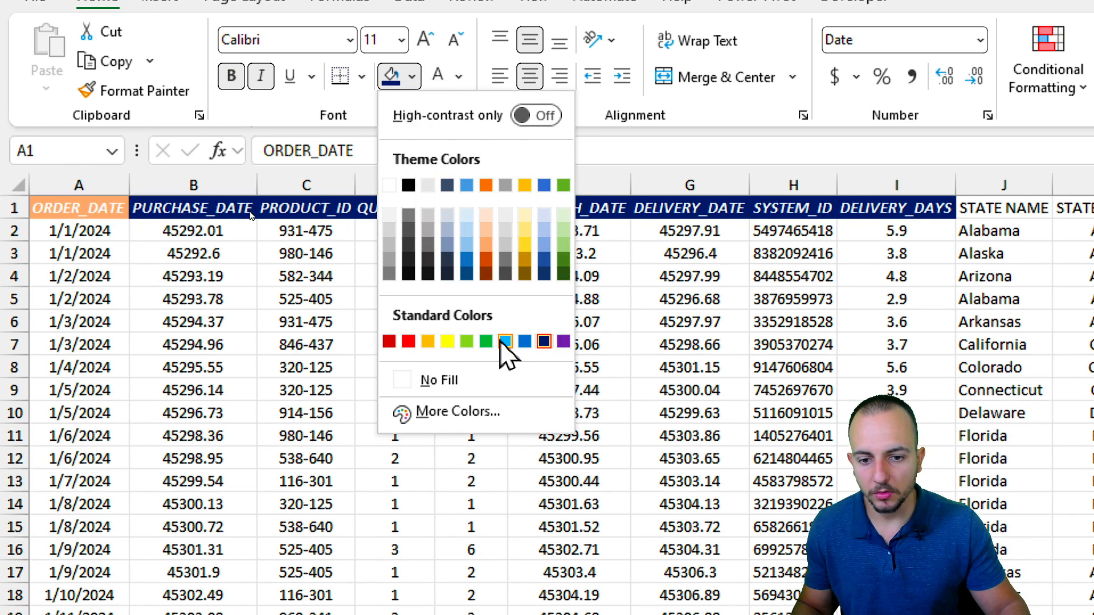
pyautogui.click(486, 341)
pyautogui.click(245, 345)
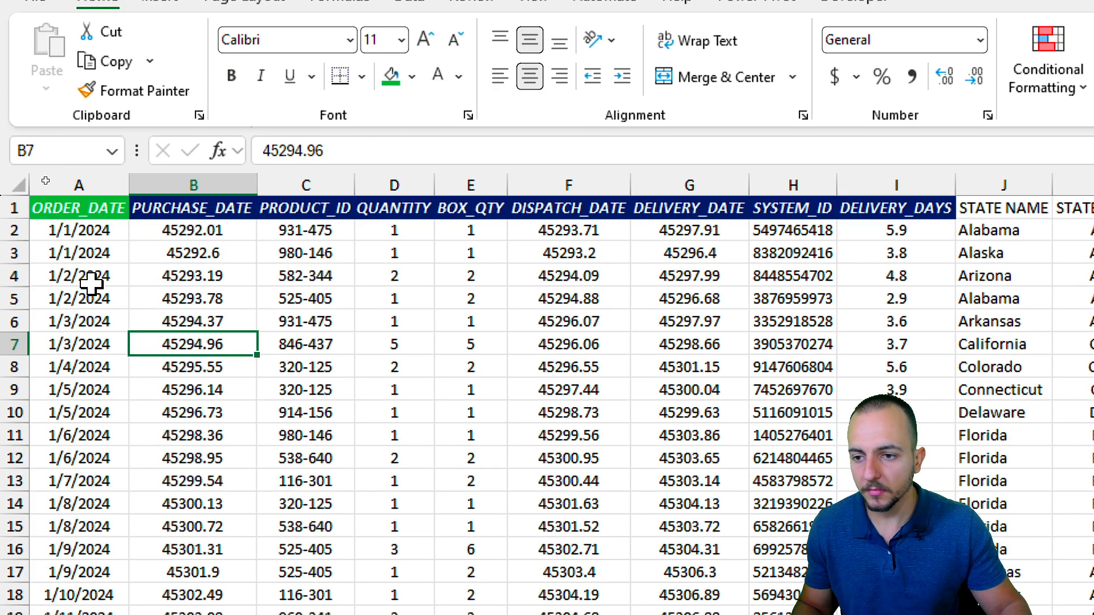
# Copy column A's date formatting onto the PURCHASE_DATE, DISPATCH_DATE and DELIVERY_DATE columns.
pyautogui.click(113, 184)
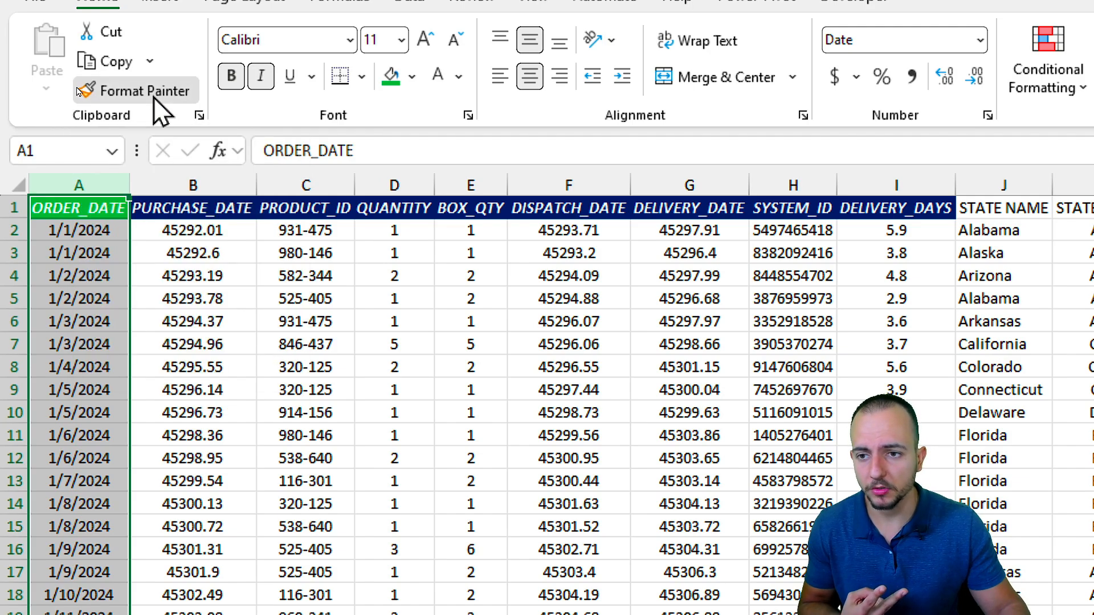
pyautogui.doubleClick(145, 91)
pyautogui.click(206, 185)
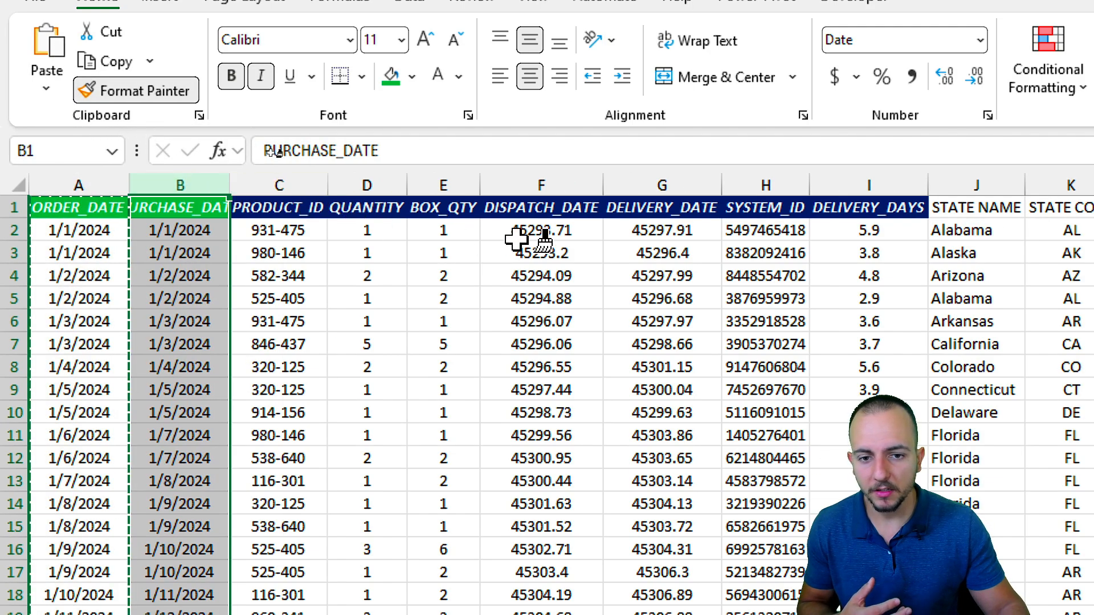
pyautogui.click(550, 186)
pyautogui.click(631, 185)
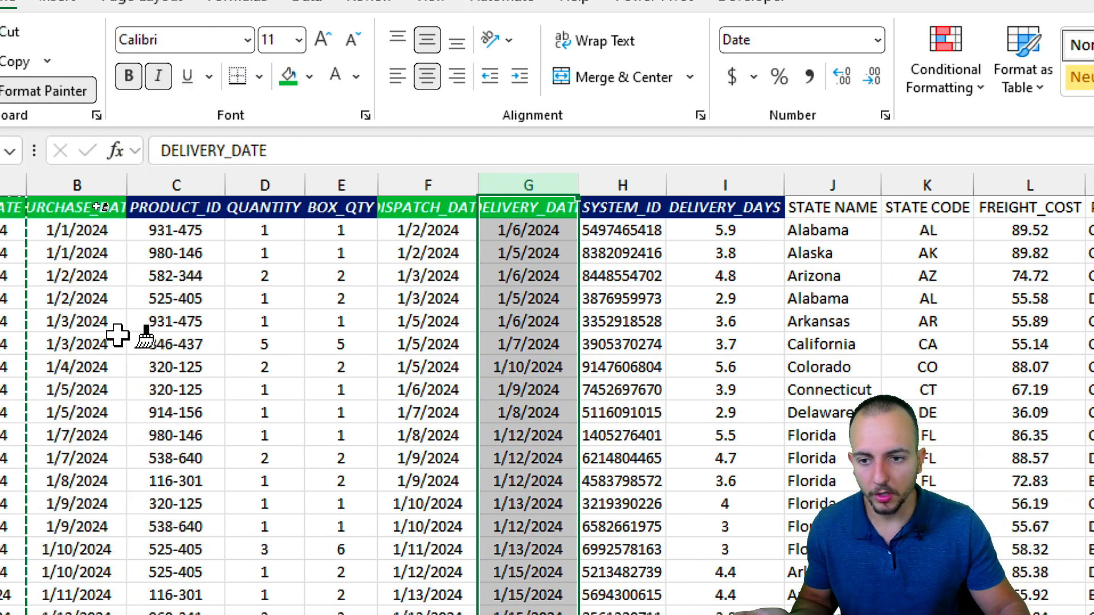
pyautogui.press('Escape')
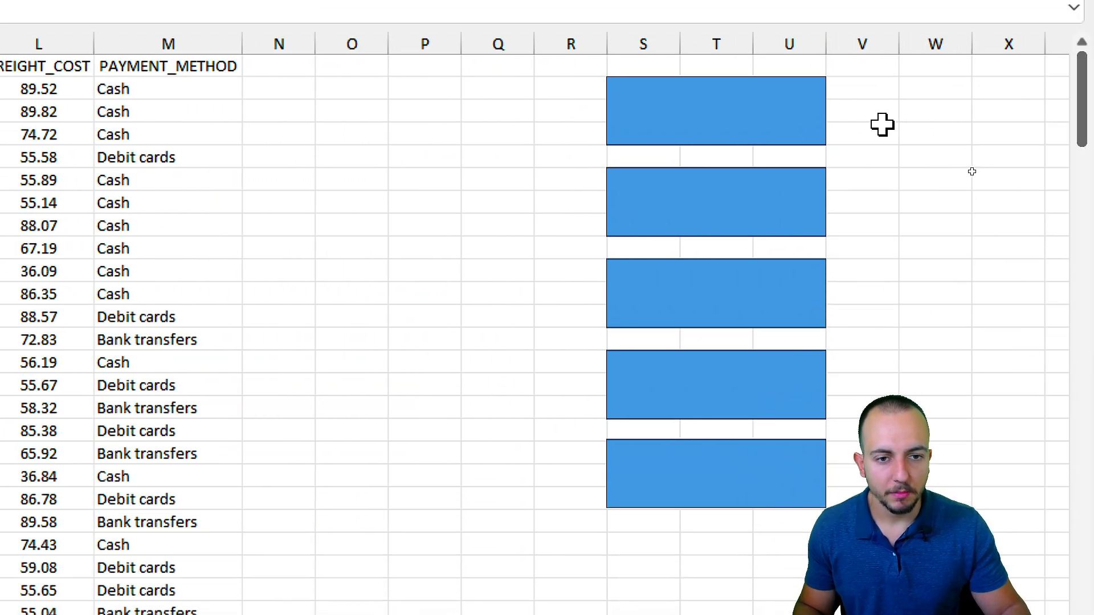
pyautogui.click(772, 128)
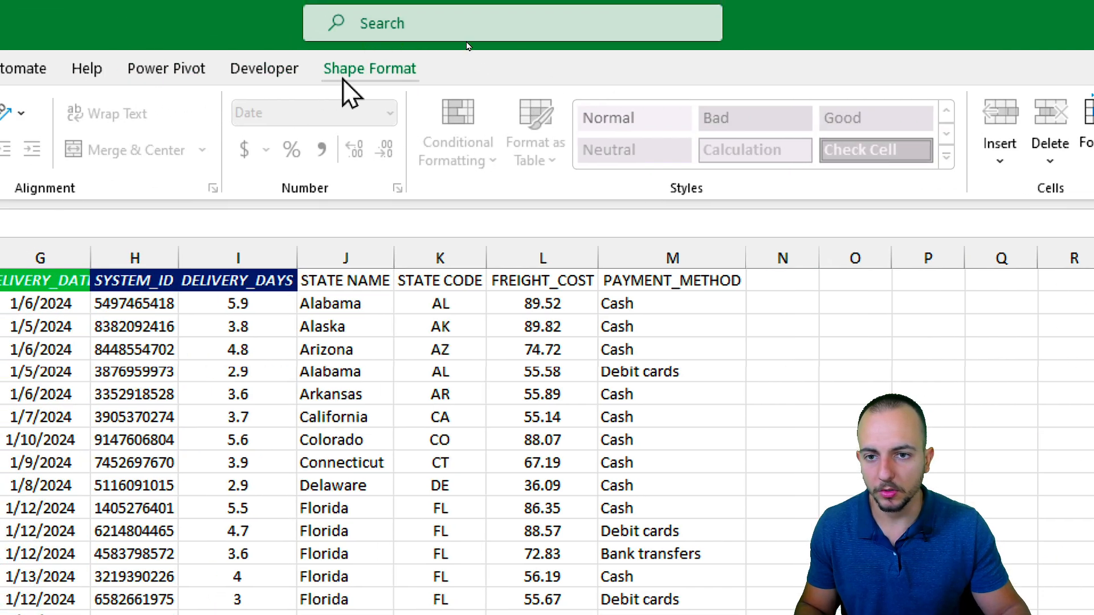
# Give the top rectangle a black outline, green fill and orange glow.
pyautogui.click(349, 73)
pyautogui.click(317, 135)
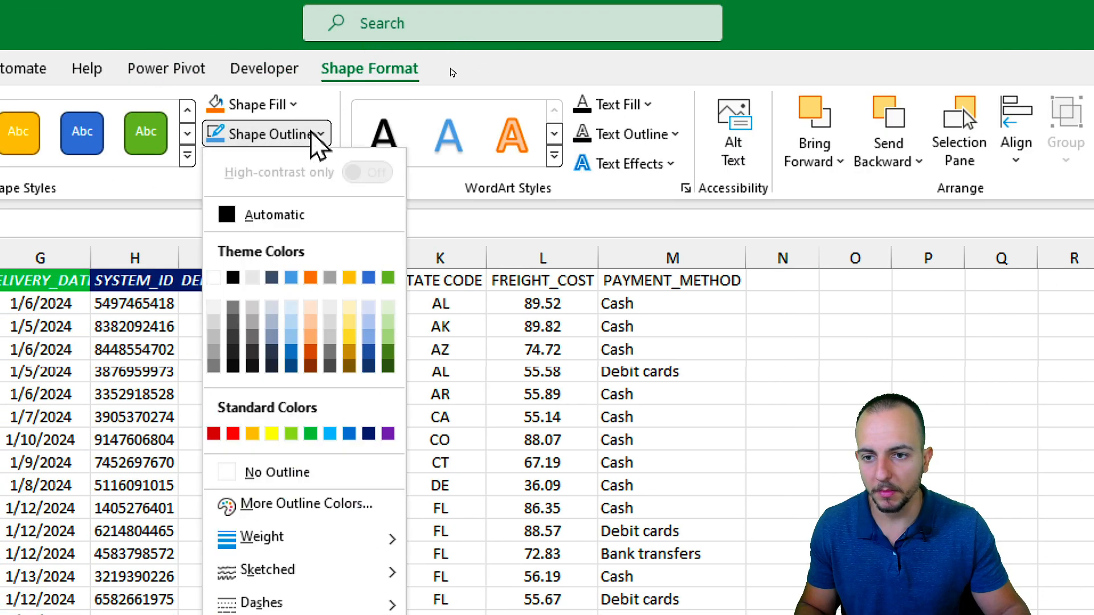
pyautogui.click(233, 277)
pyautogui.click(256, 104)
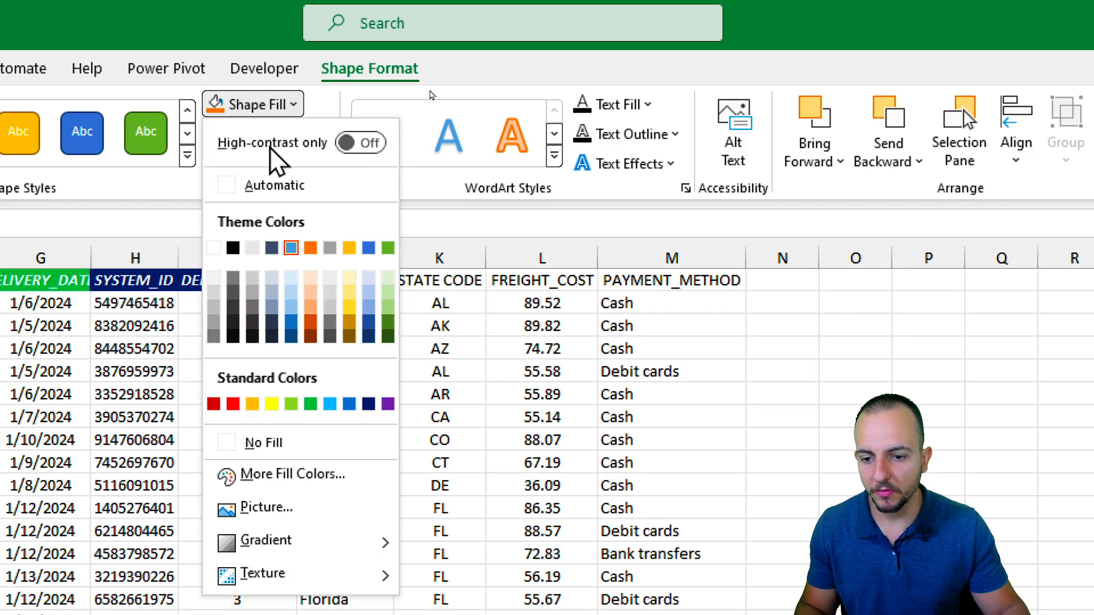
pyautogui.click(311, 402)
pyautogui.click(306, 155)
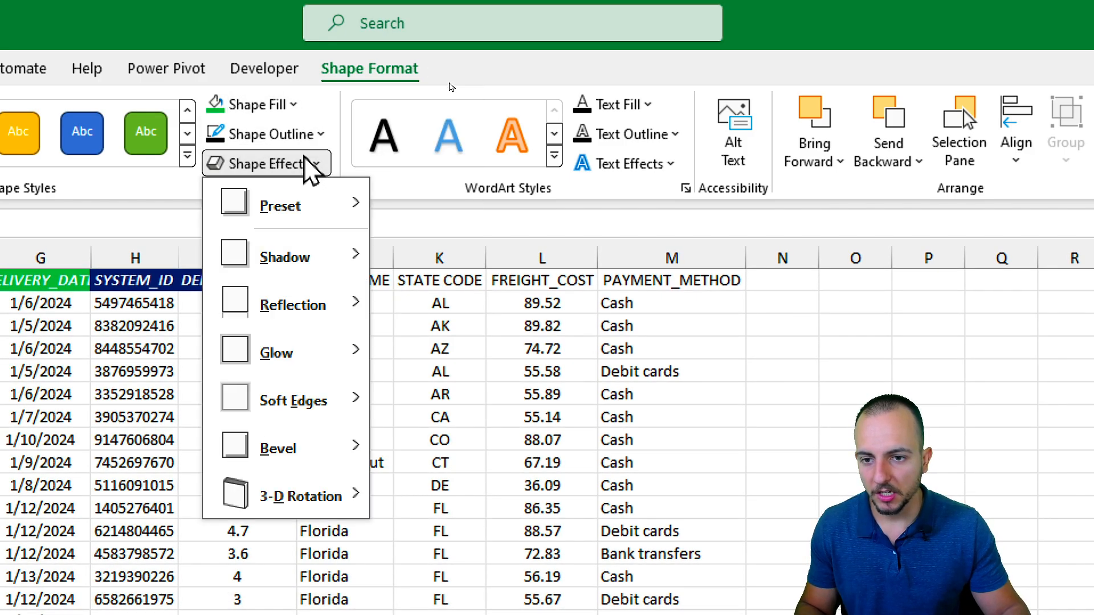
pyautogui.moveTo(289, 350)
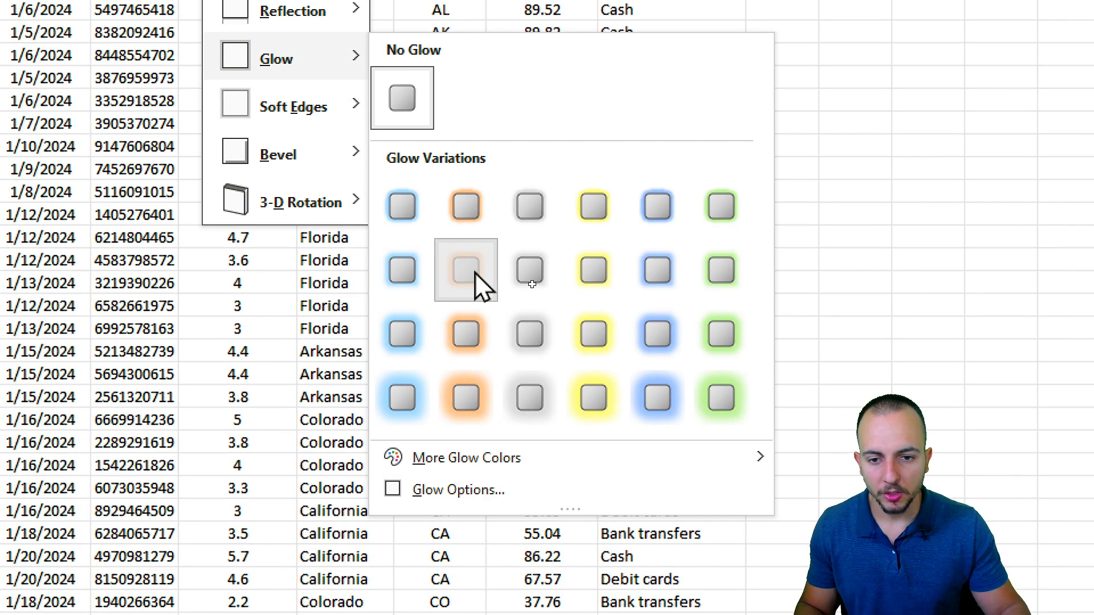
pyautogui.click(466, 557)
pyautogui.click(896, 81)
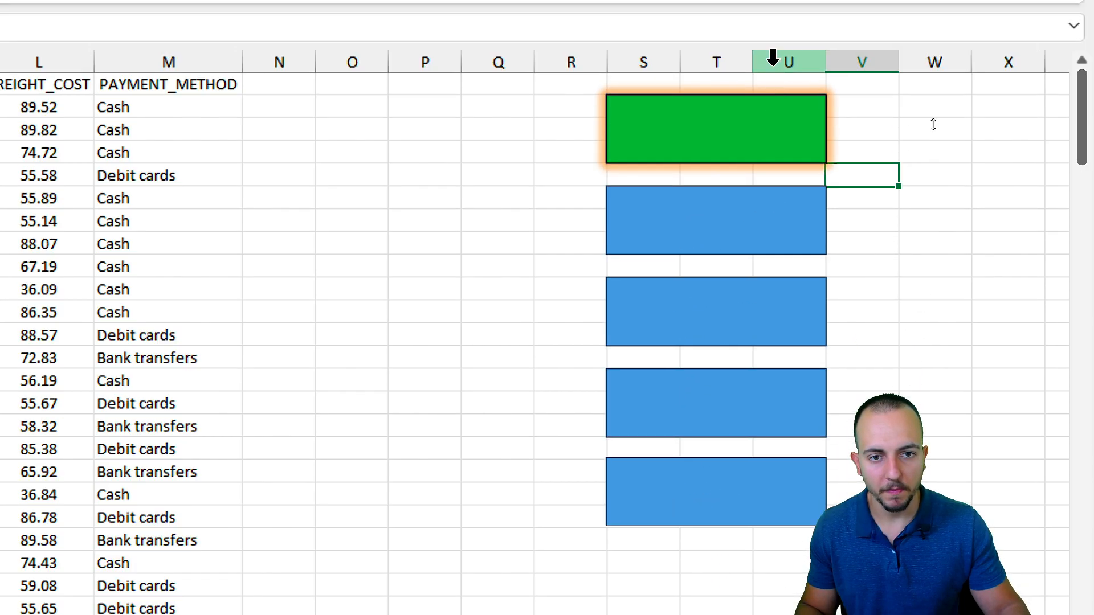
# Copy the green glow style onto the remaining four rectangles with Format Painter.
pyautogui.click(691, 152)
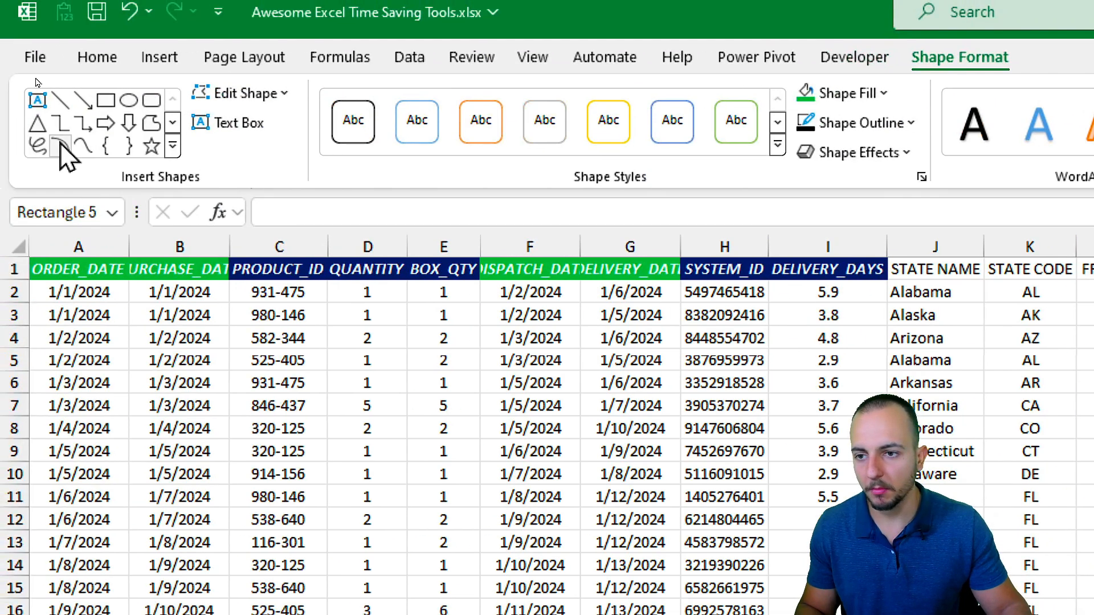
pyautogui.click(97, 57)
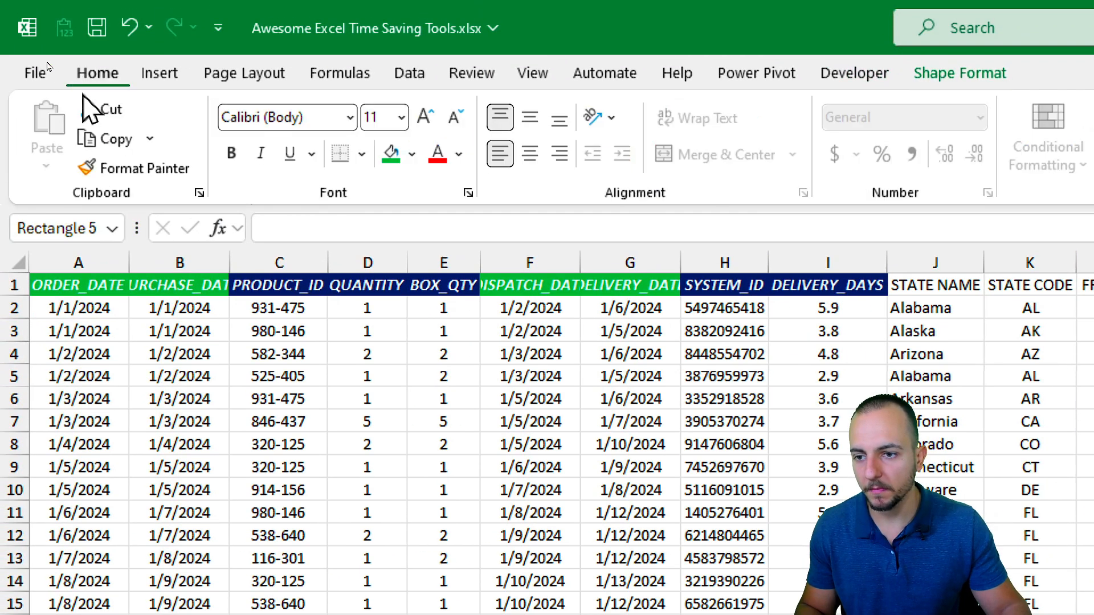
pyautogui.click(137, 152)
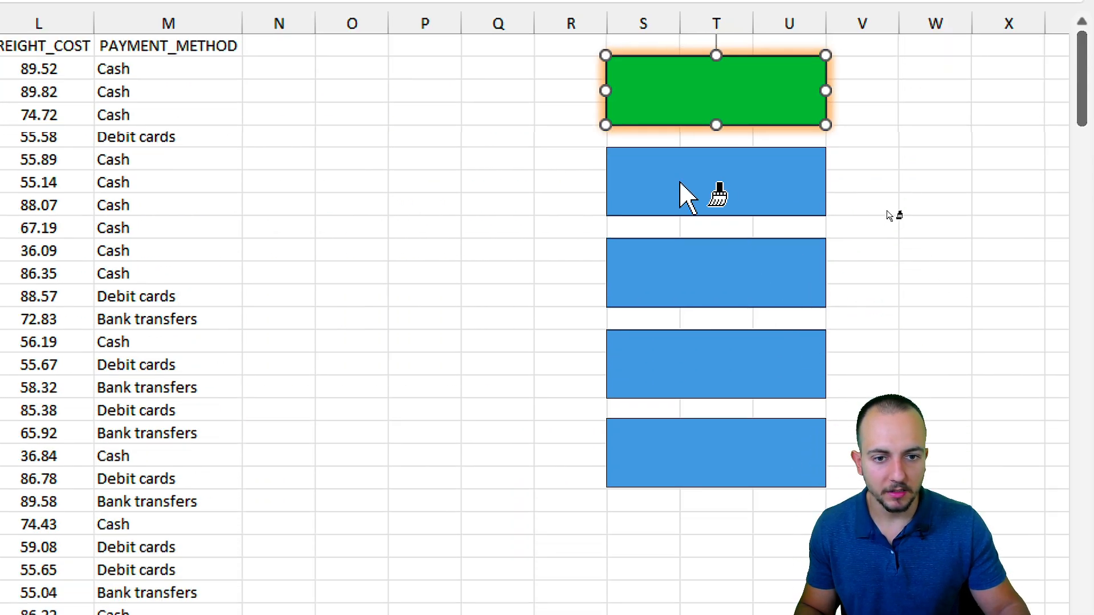
pyautogui.click(690, 191)
pyautogui.click(689, 268)
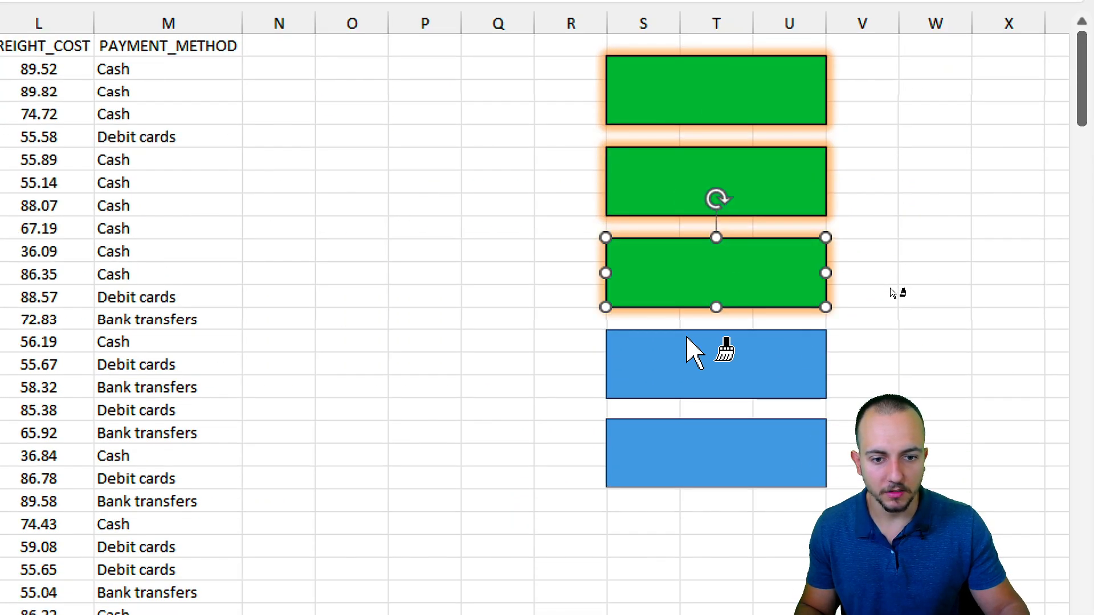
pyautogui.click(691, 353)
pyautogui.click(678, 459)
pyautogui.press('Escape')
pyautogui.press('Escape')
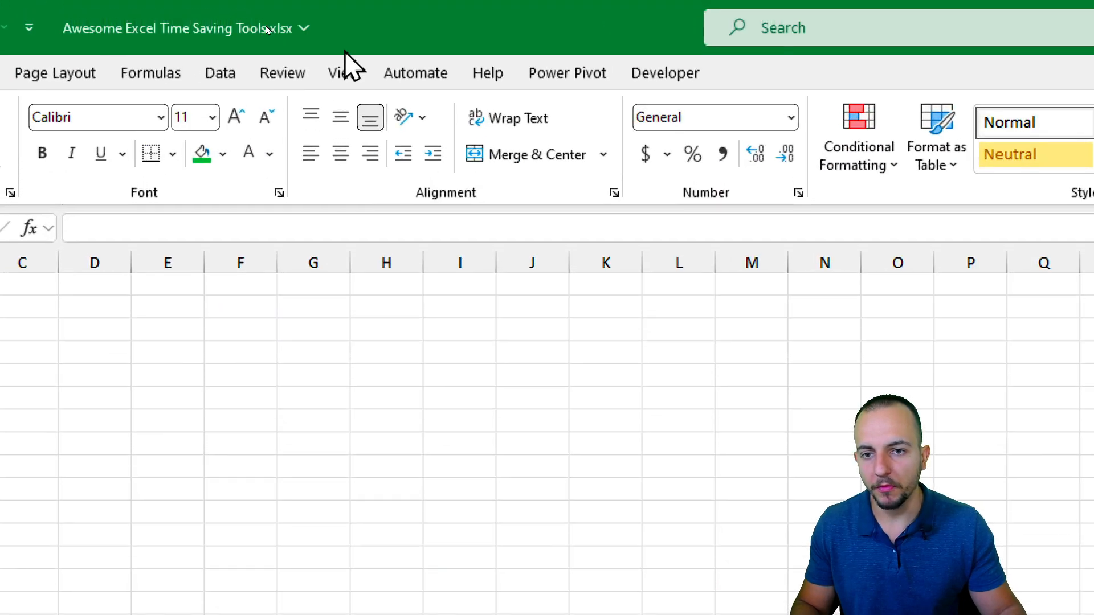
# Open and widen the Navigation pane, expanding Flash Fill to show A1:F12 and K1:L20.
pyautogui.click(265, 36)
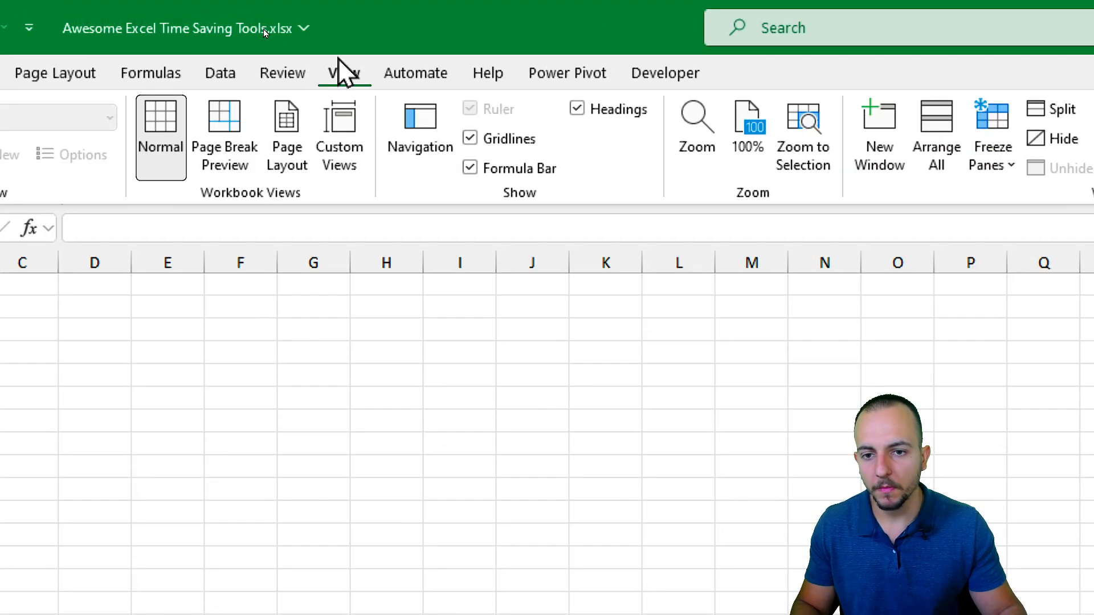
pyautogui.click(432, 160)
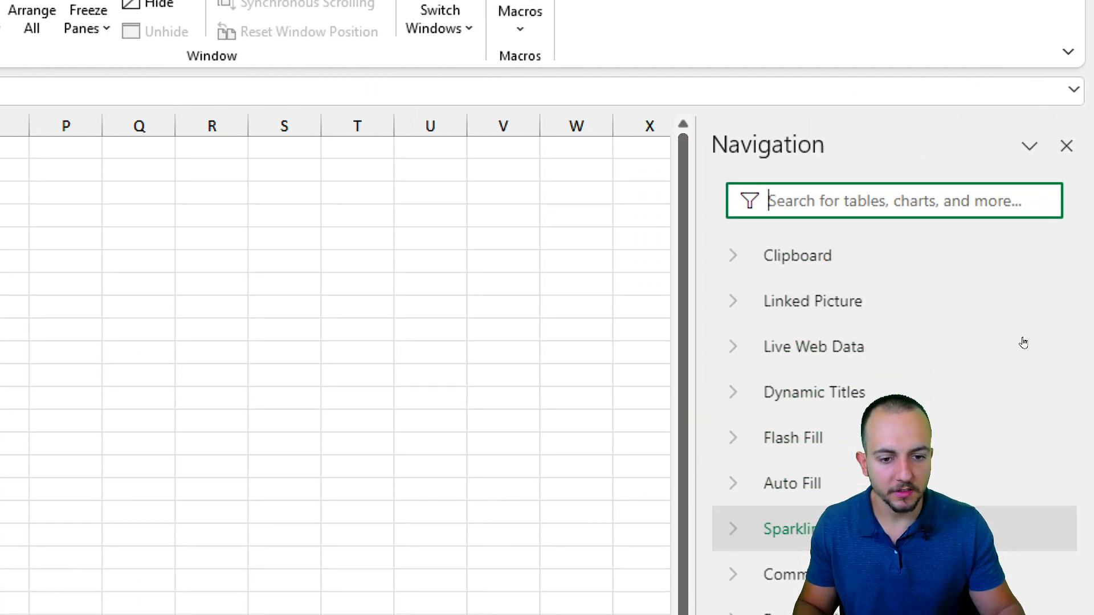
pyautogui.moveTo(700, 356); pyautogui.dragTo(457, 373)
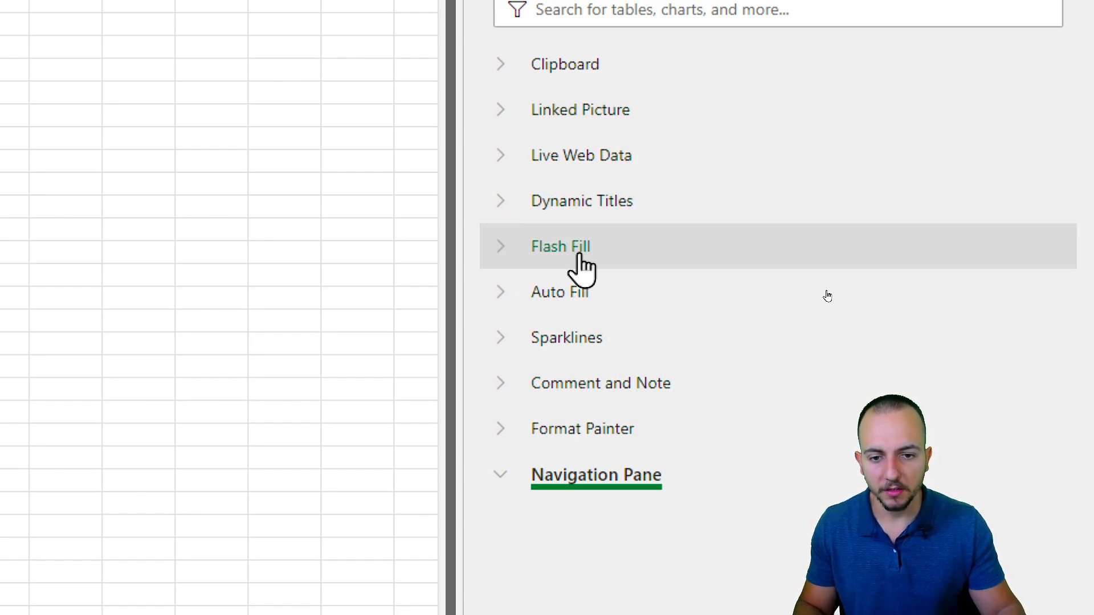
pyautogui.click(507, 251)
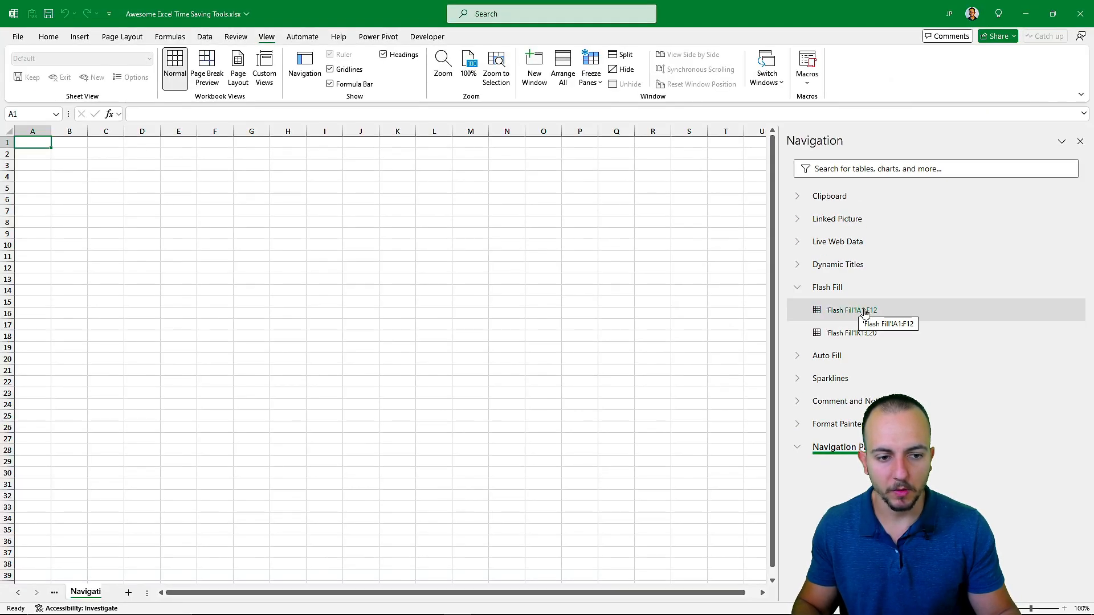
# Jump to 'Flash Fill'!A1:F12, then to the Dynamic Titles Sales Report per Month chart, and close the pane.
pyautogui.click(865, 310)
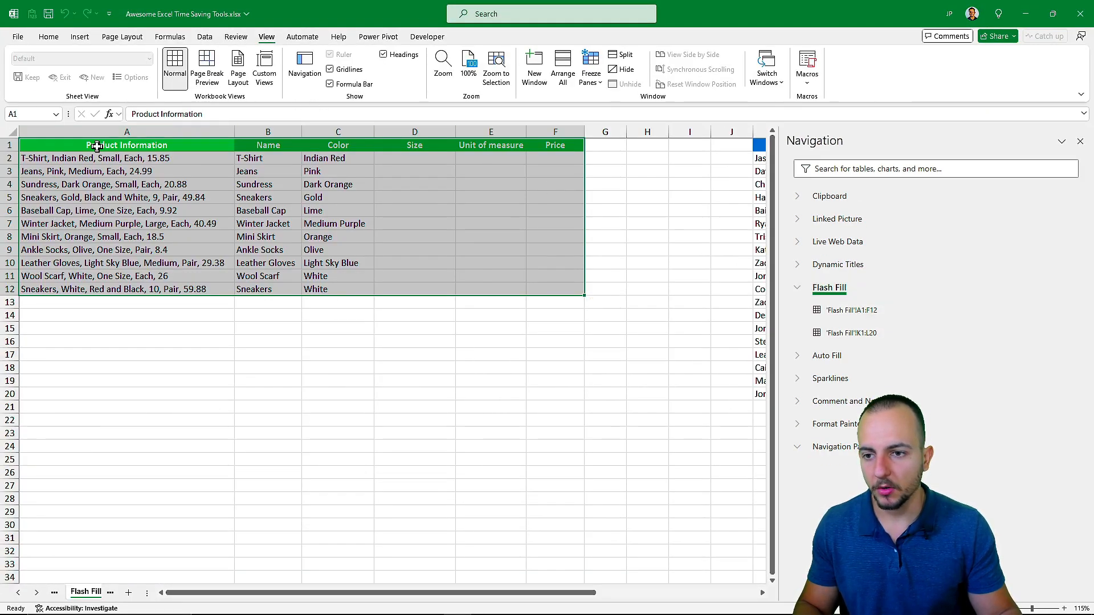
pyautogui.hotkey('ctrl', 'q')
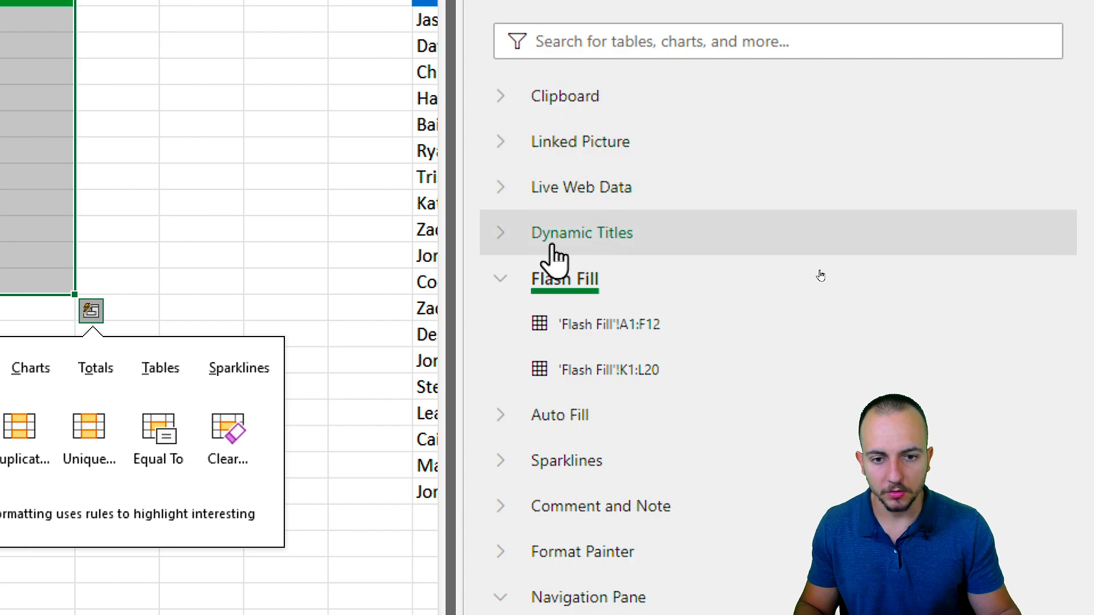
pyautogui.click(504, 242)
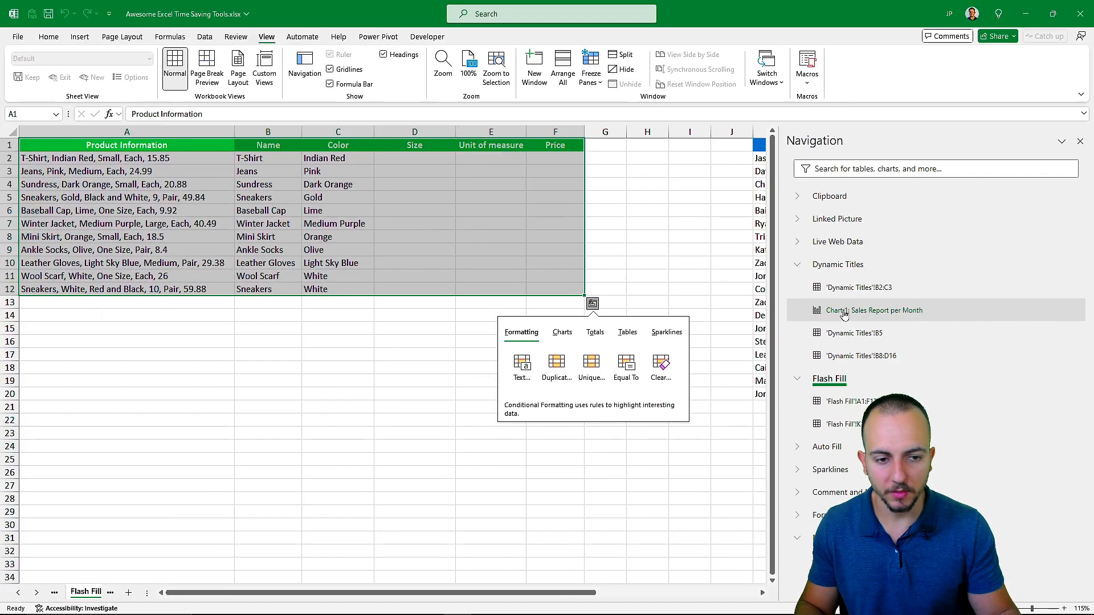
pyautogui.click(593, 330)
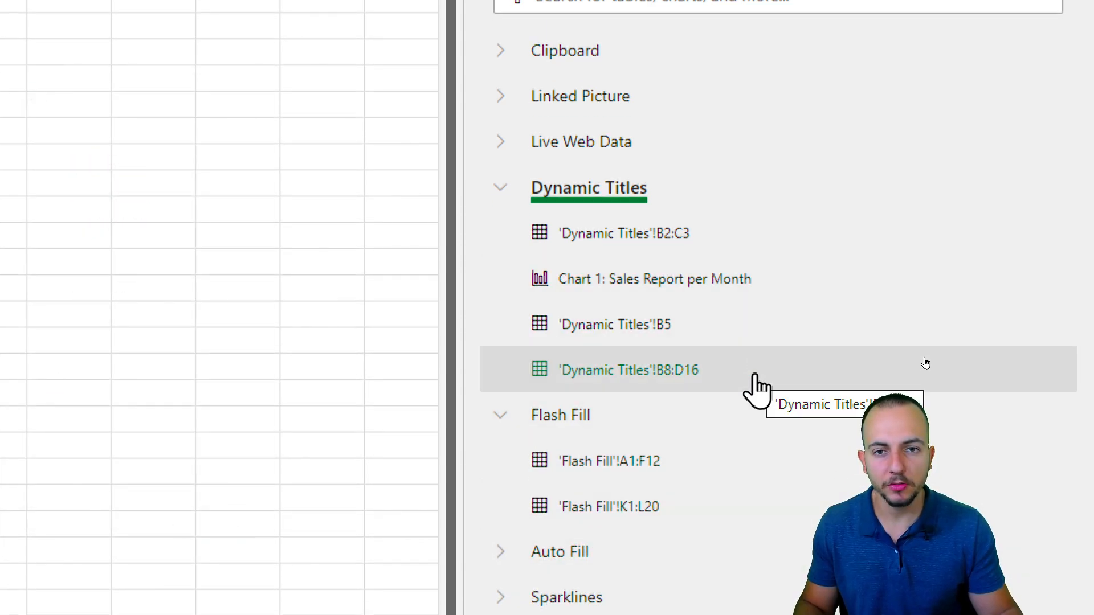
pyautogui.click(1064, 128)
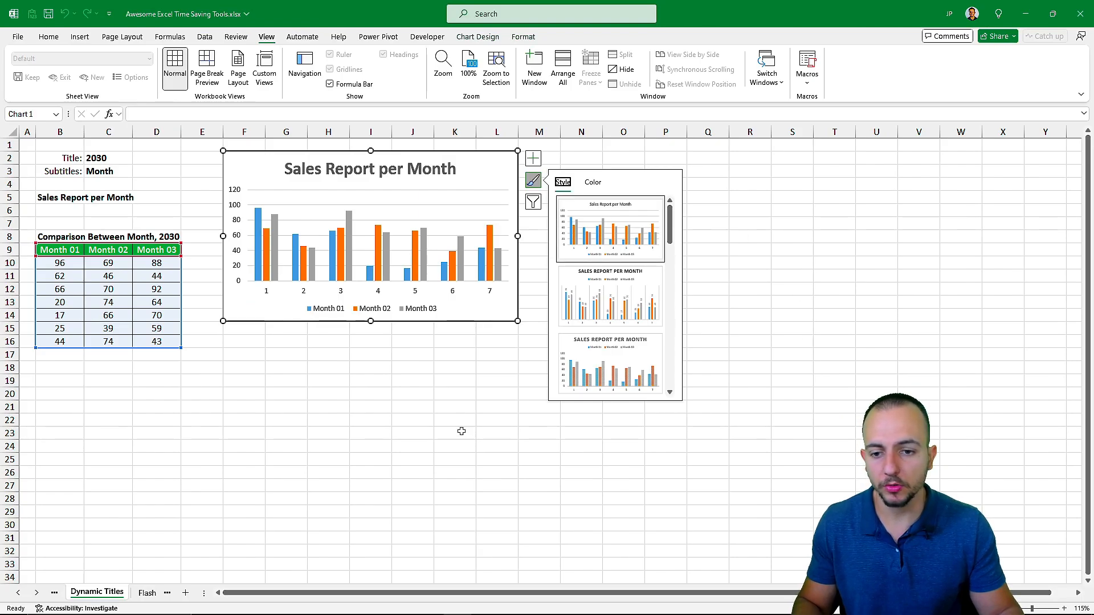
pyautogui.click(406, 420)
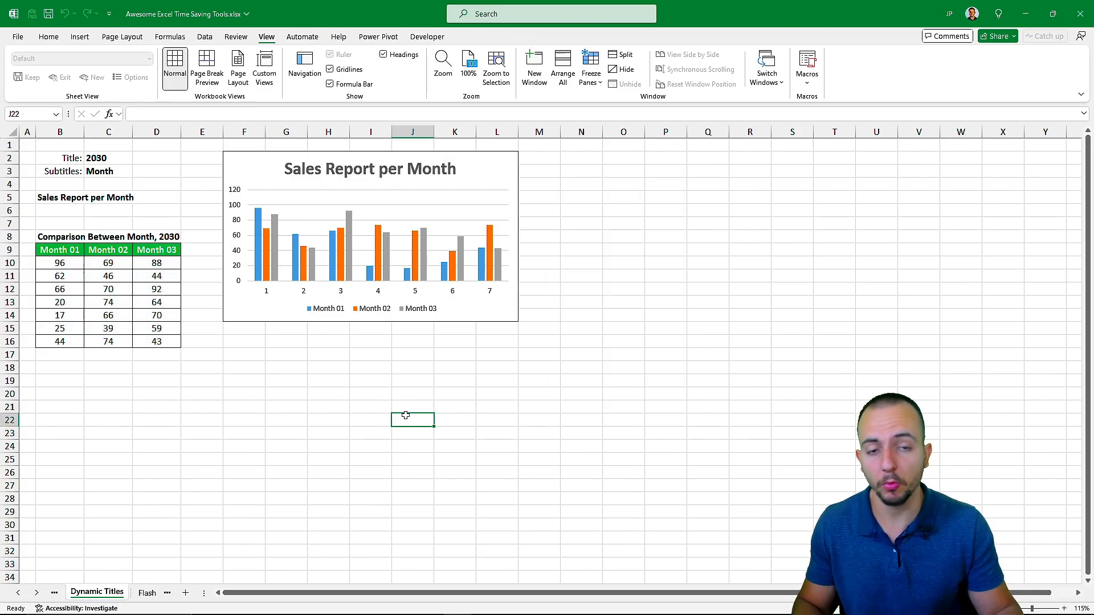